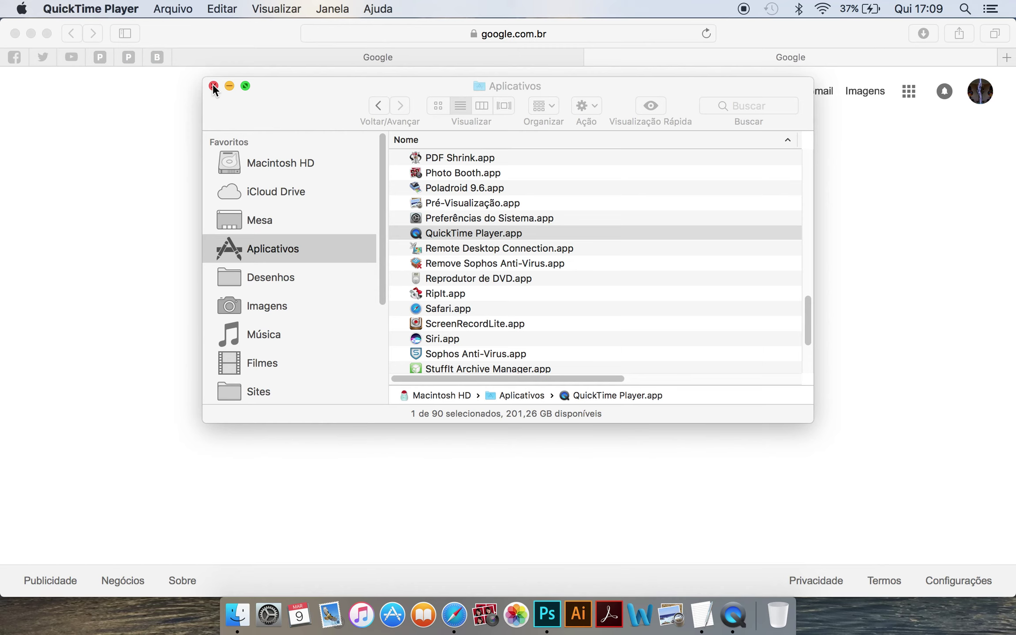
Close the Applications window and run a Google search for 'olho'
left_click(213, 86)
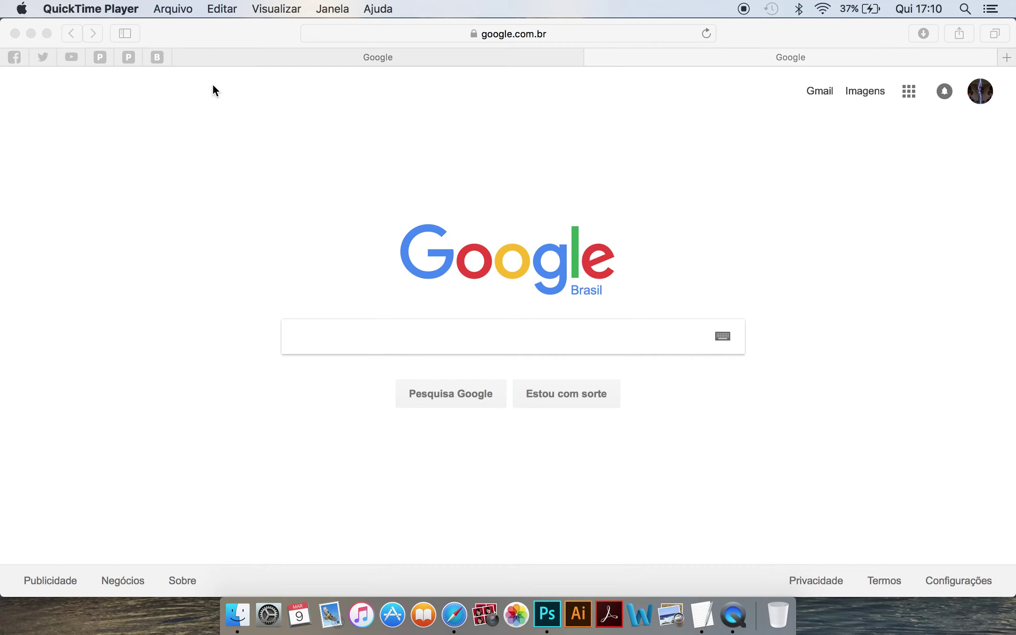
left_click(465, 330)
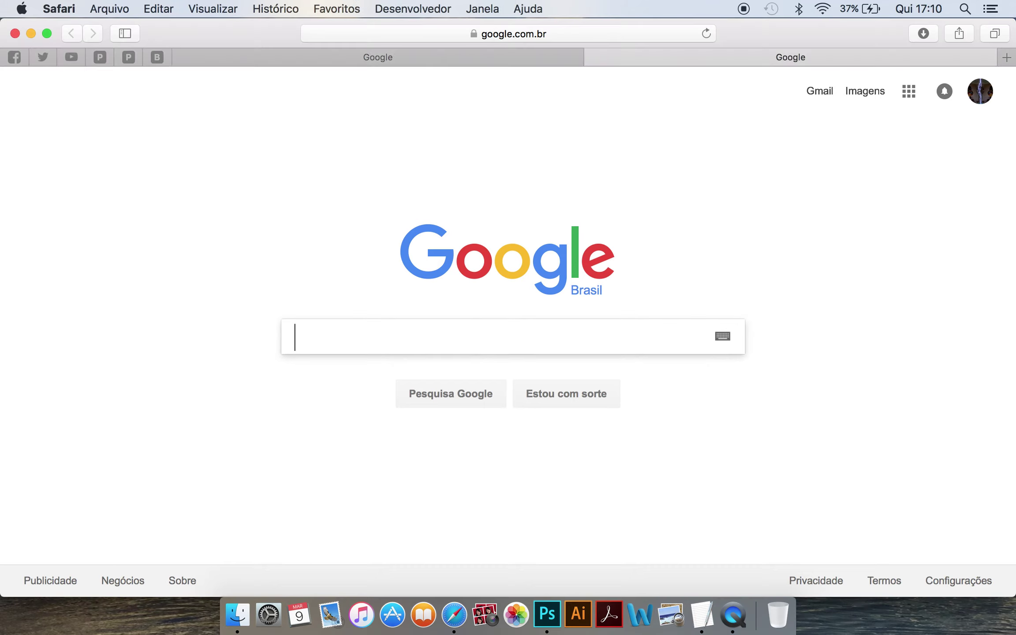
type("olho")
key("Return")
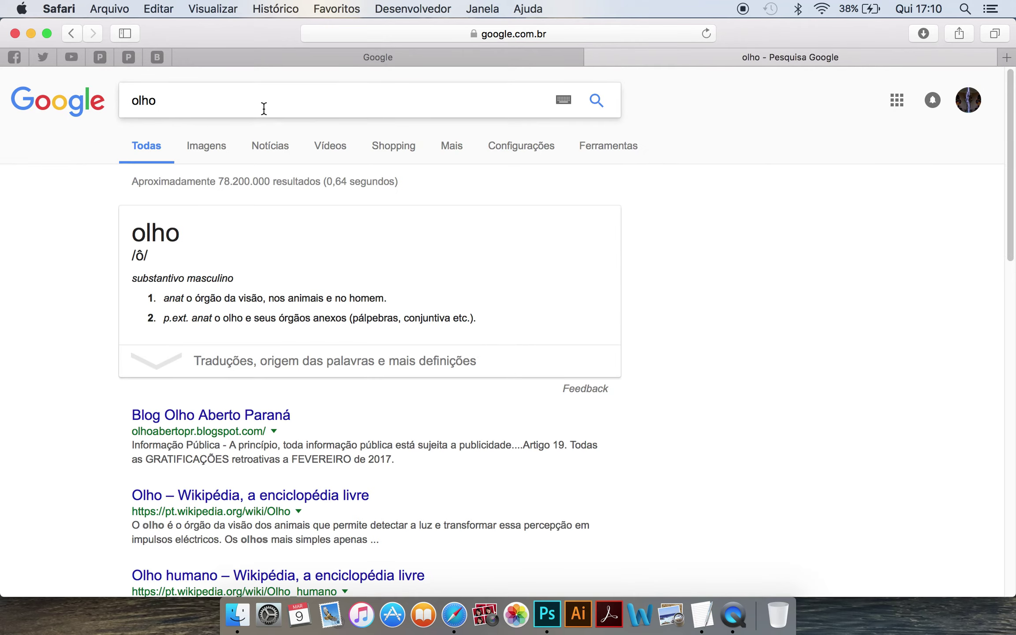
Switch to image results and open the large preview of the blue eye photo
left_click(213, 149)
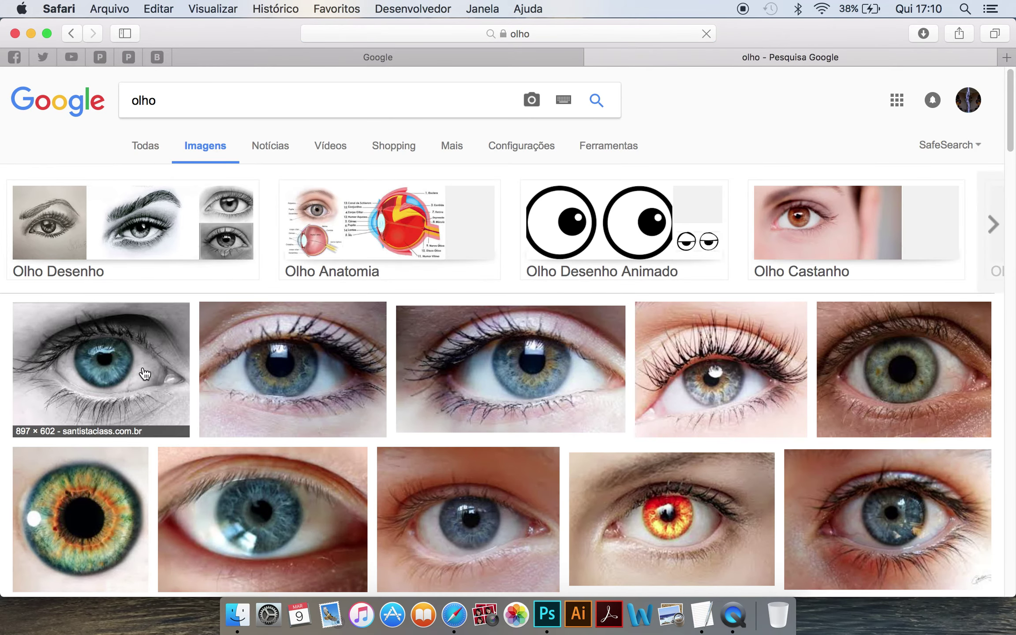
left_click(145, 375)
mouse_move(375, 401)
left_mouse_down()
mouse_move(555, 600)
mouse_move(553, 615)
left_mouse_up()
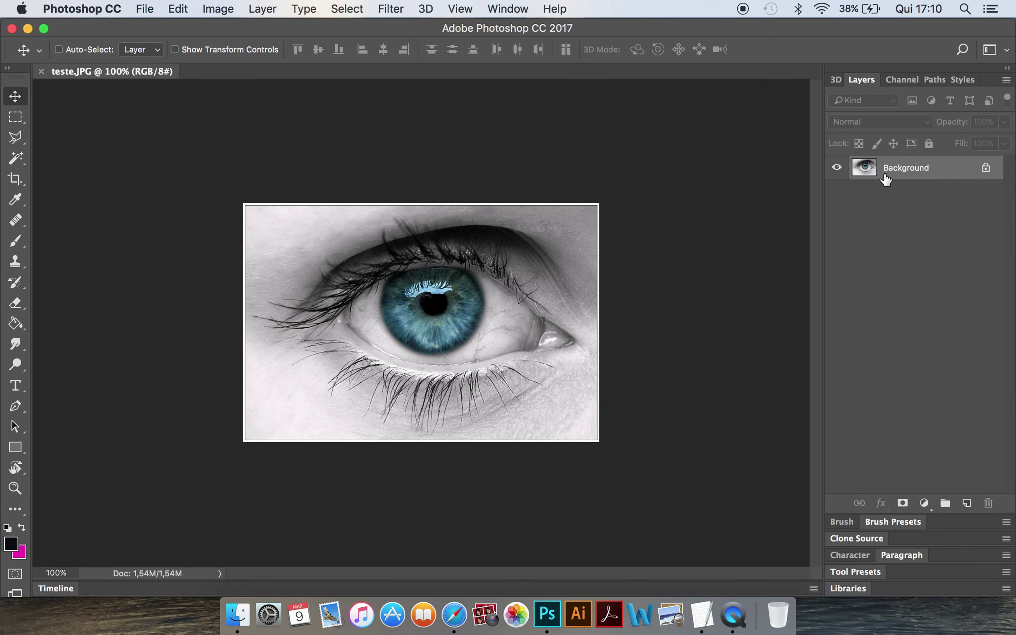
Cancel converting the Background layer, close teste.JPG unchanged, and minimize Photoshop
double_click(885, 175)
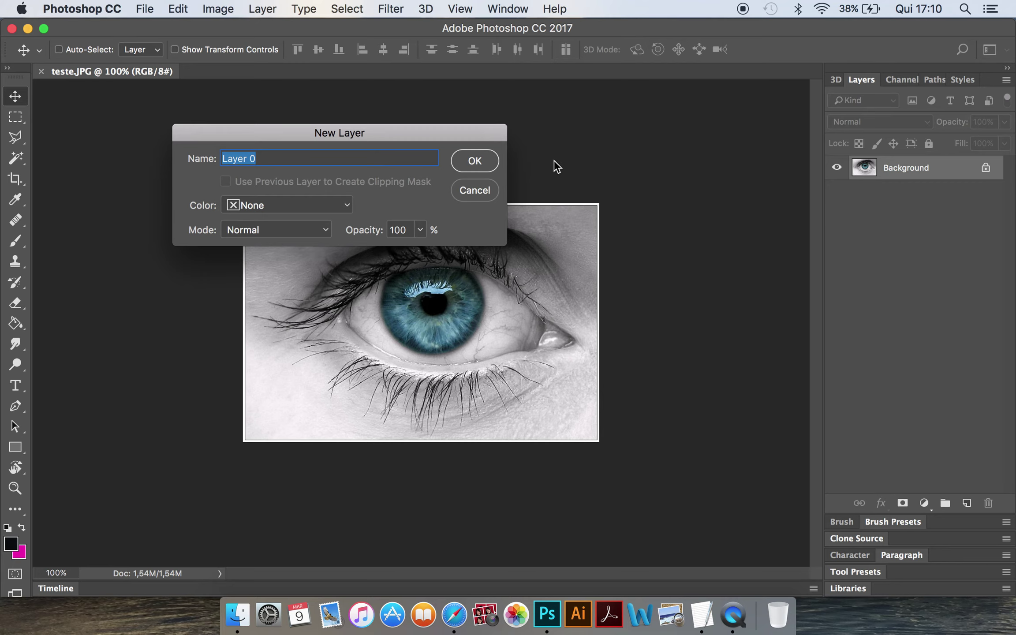
left_click(485, 195)
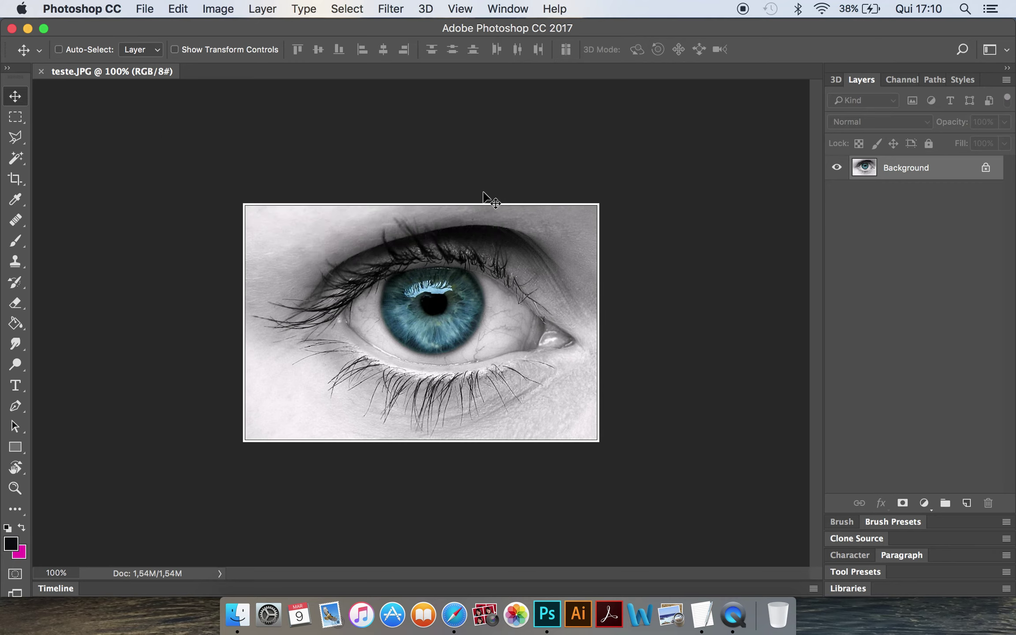
left_click(42, 72)
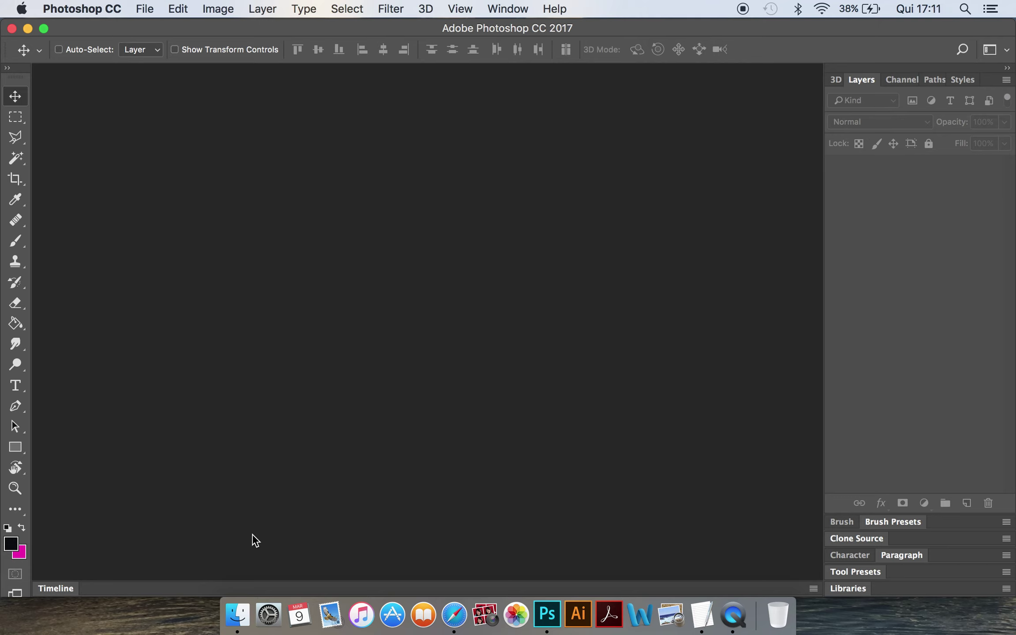
left_click(27, 29)
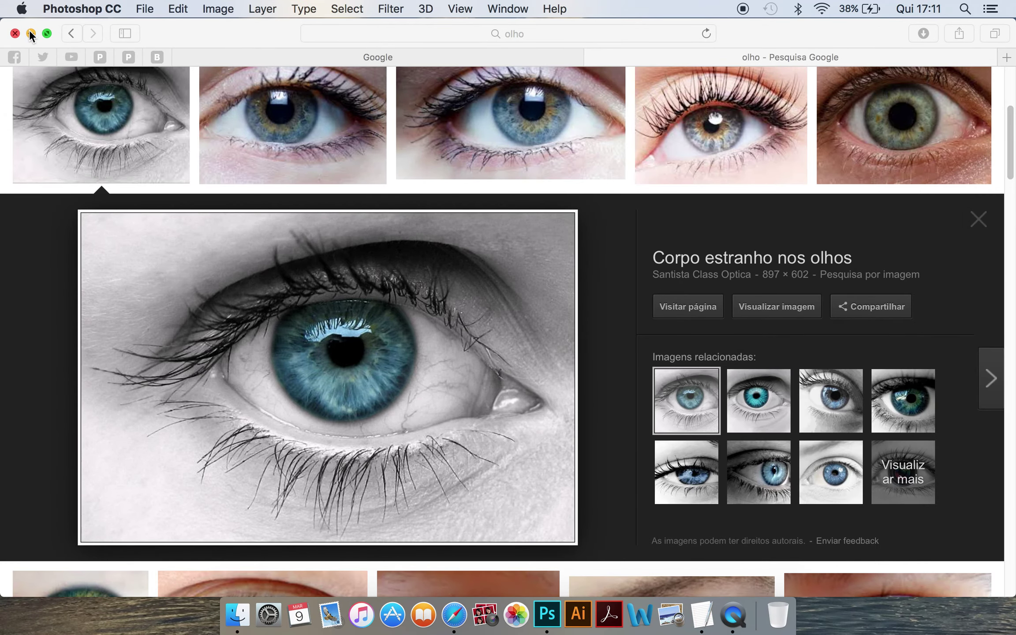
Open the desktop folder capa FFWD trab 1 ilust dig and show its images as large previews
left_click(30, 31)
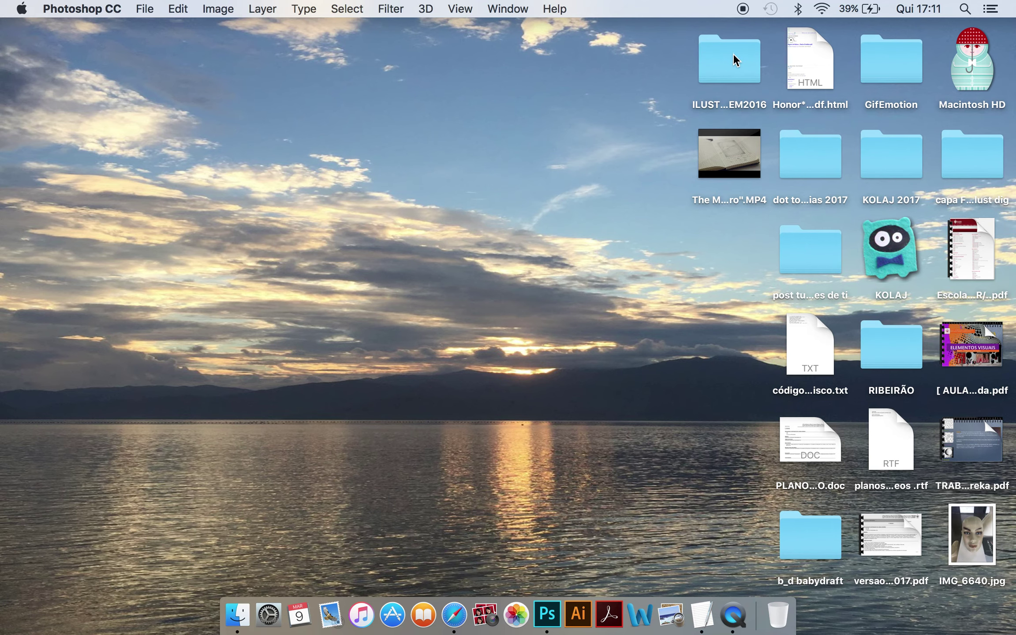
double_click(984, 165)
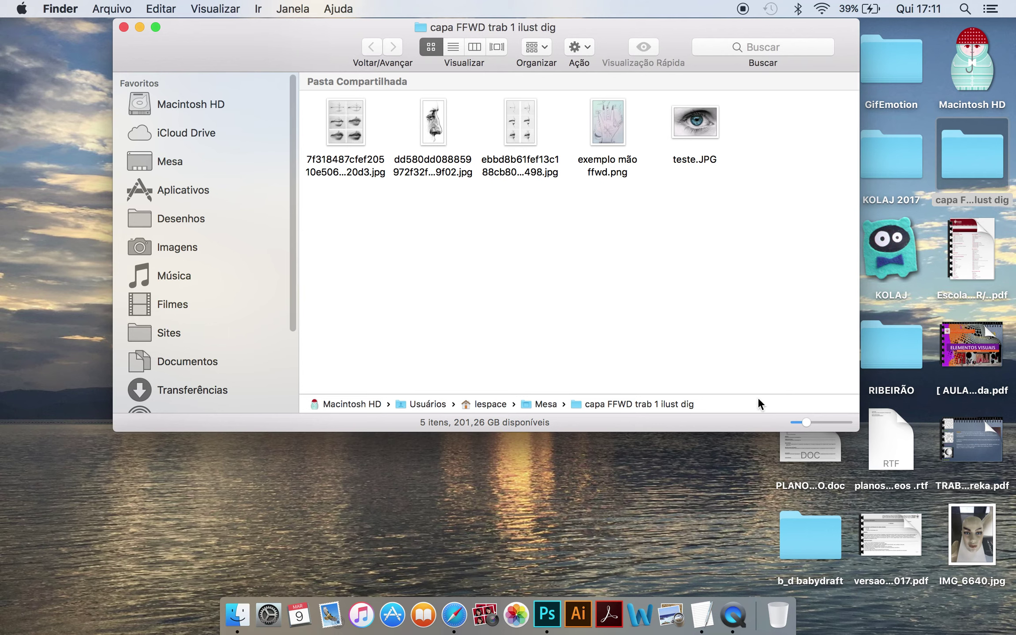
left_click_drag(806, 422, 836, 422)
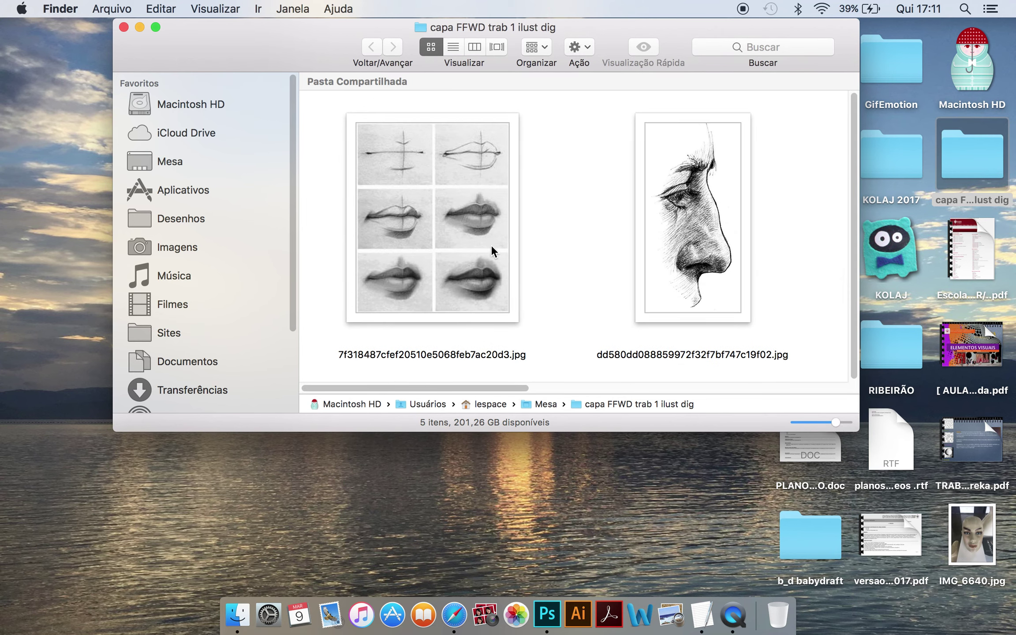
left_click_drag(836, 423, 832, 423)
left_click_drag(525, 387, 678, 390)
left_click_drag(614, 390, 699, 389)
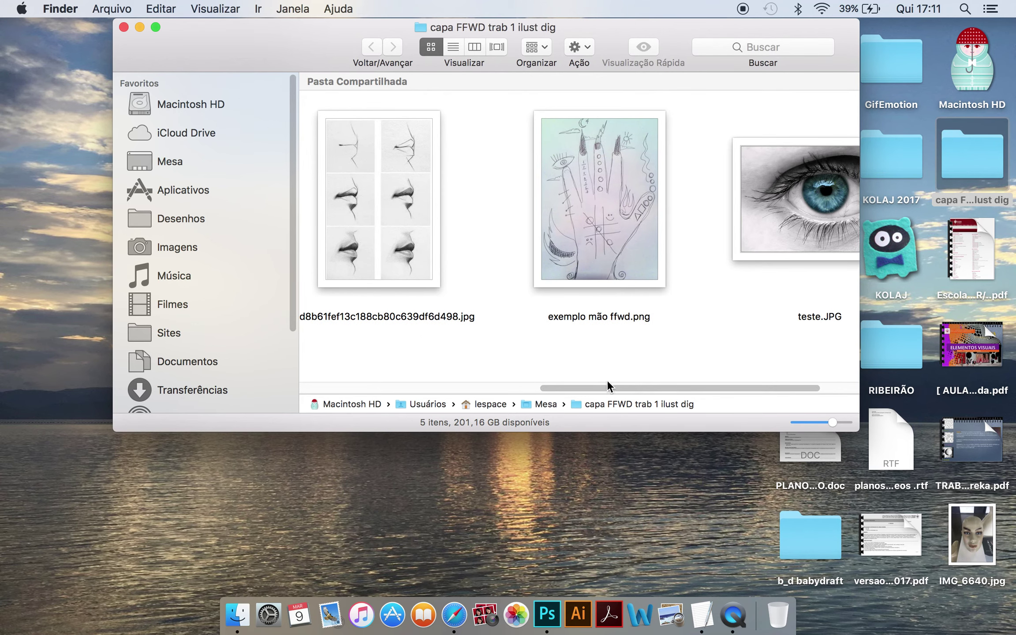
left_click_drag(606, 391, 369, 392)
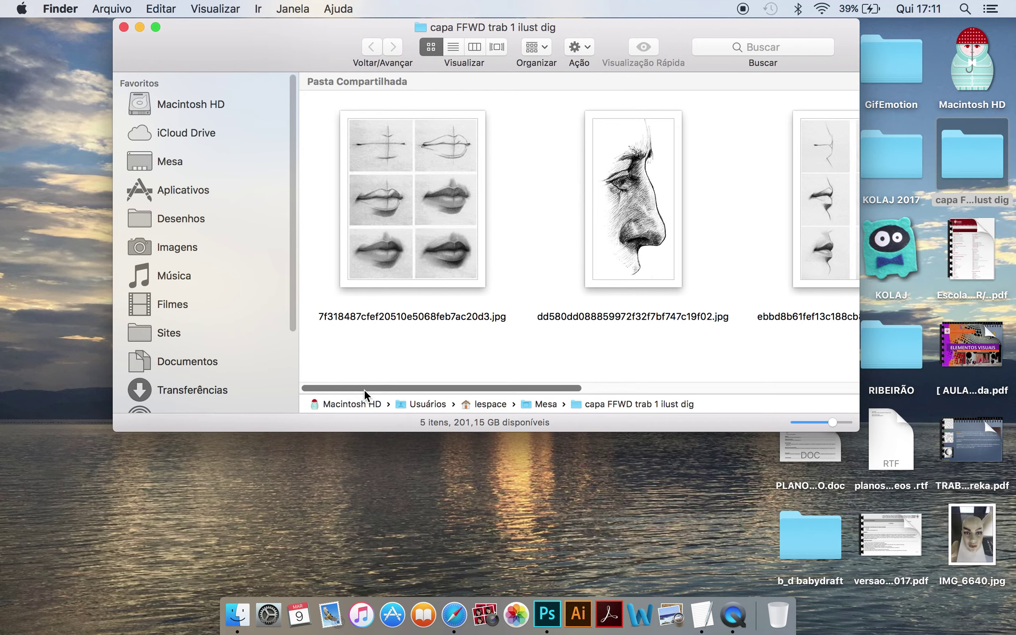
Show the eye photo on its own page, then cancel saving it into capa FFWD
left_click(453, 613)
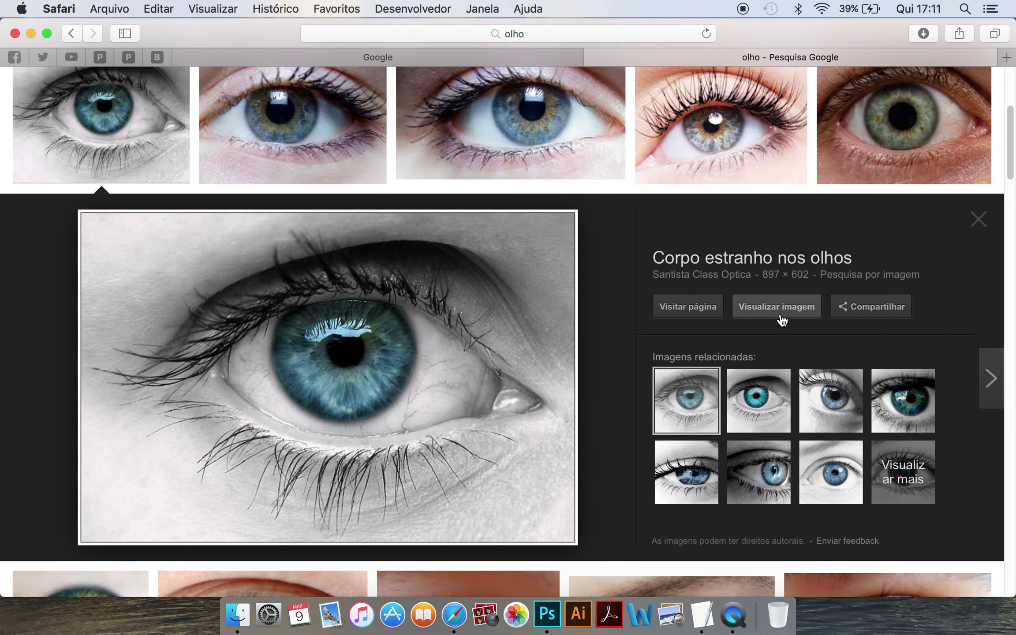
left_click(780, 313)
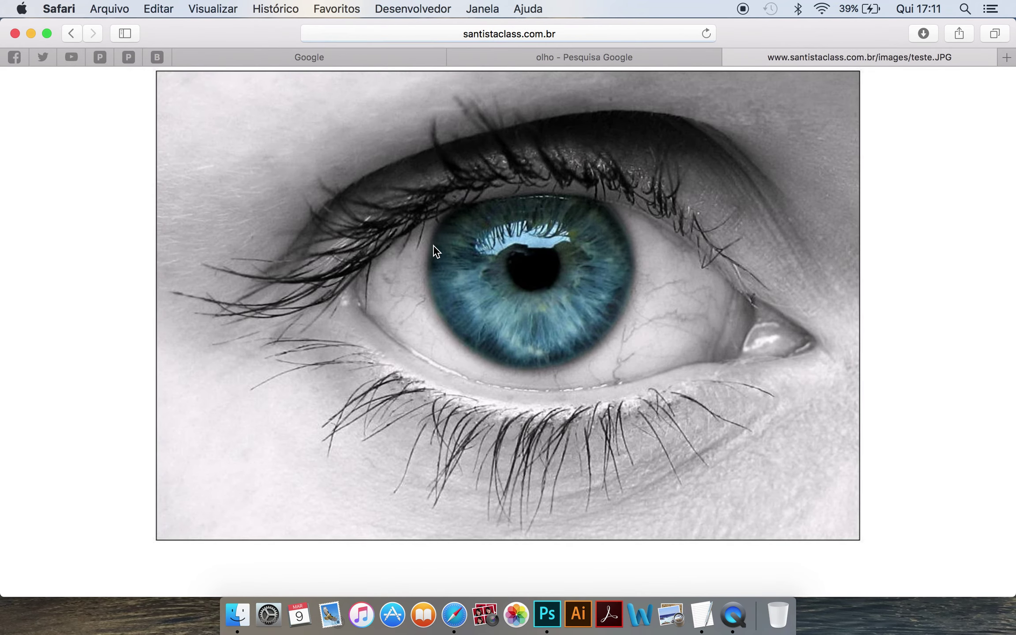
right_click(434, 246)
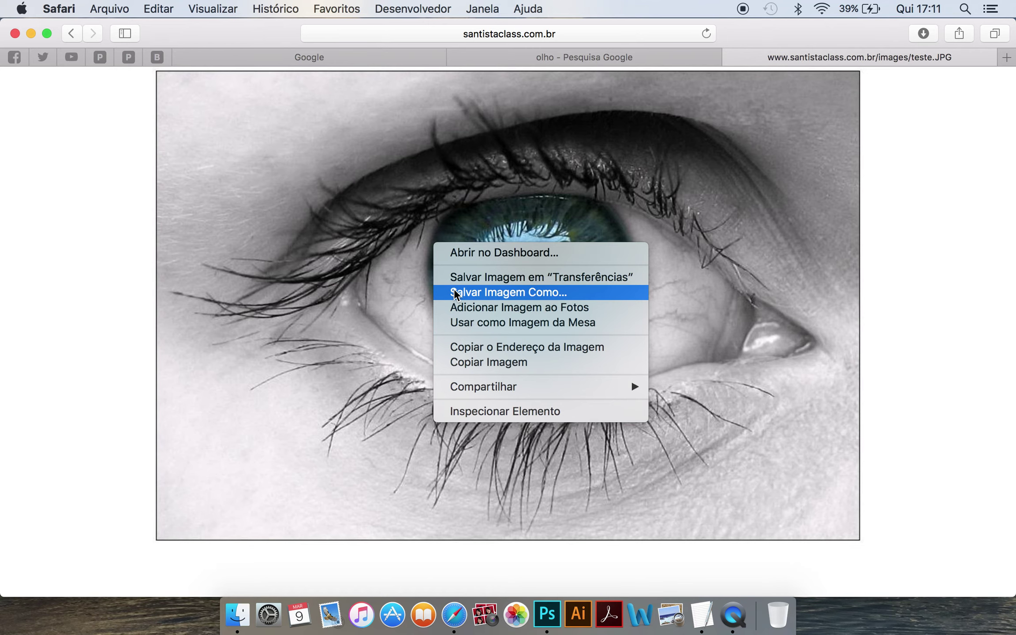
left_click(454, 292)
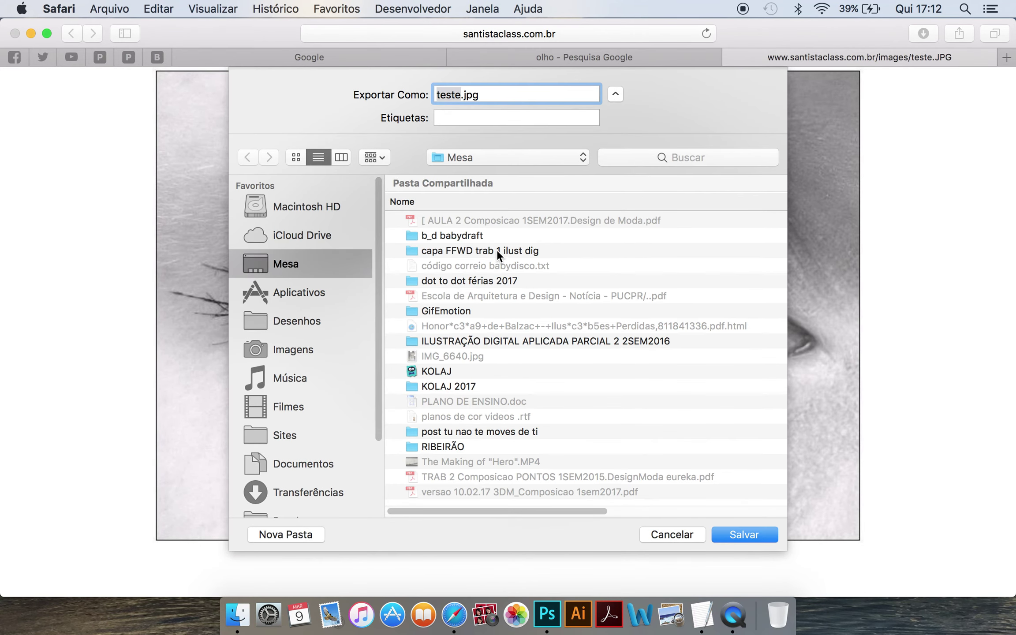
double_click(497, 249)
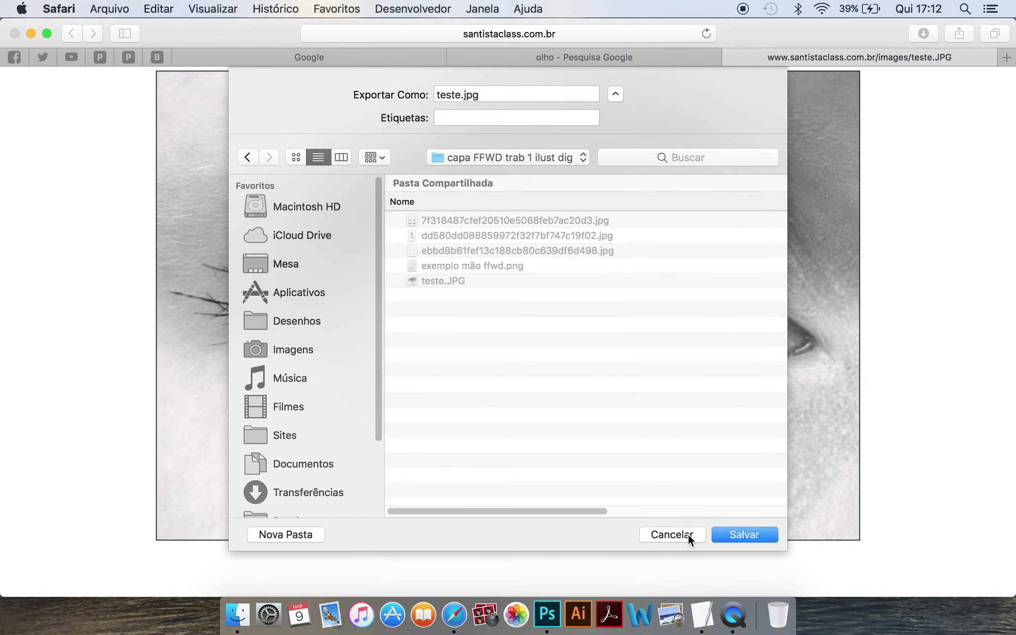
left_click(689, 534)
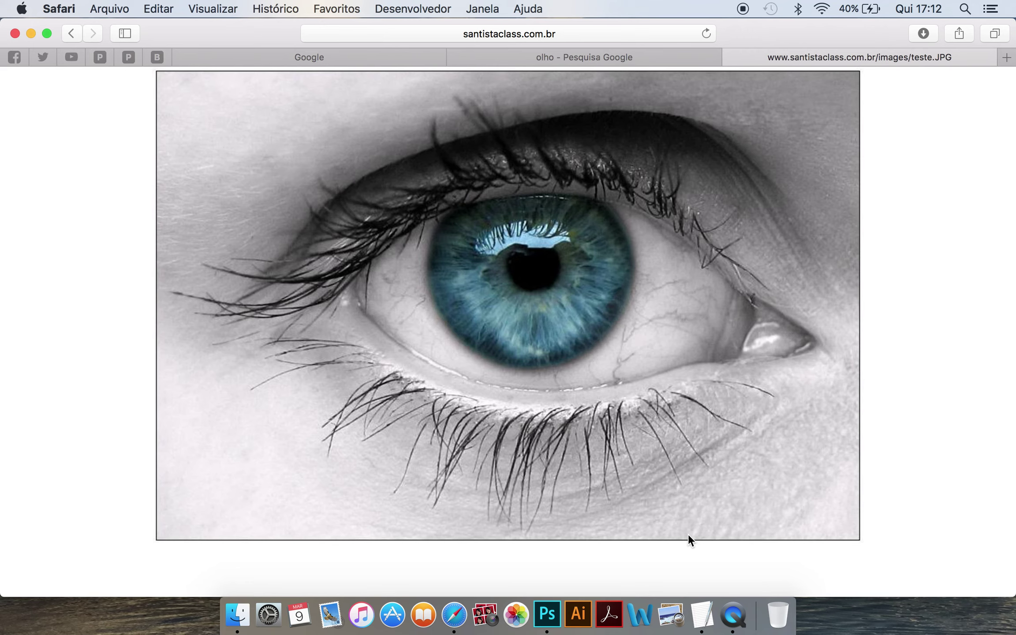
Return to Photoshop and display the File > Open Recent list
left_click(544, 607)
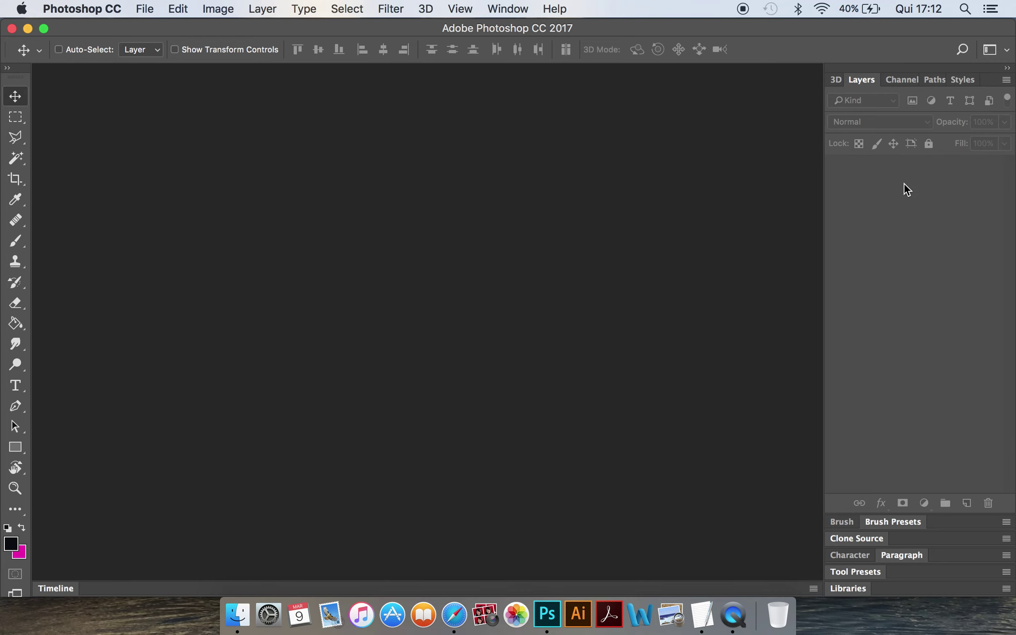
left_click(146, 10)
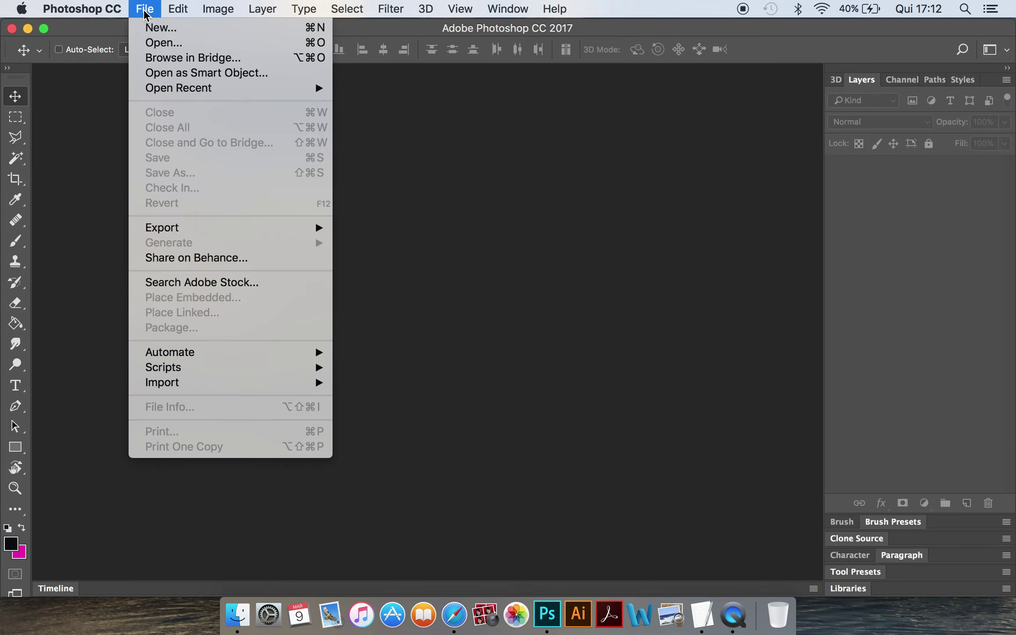
mouse_move(179, 87)
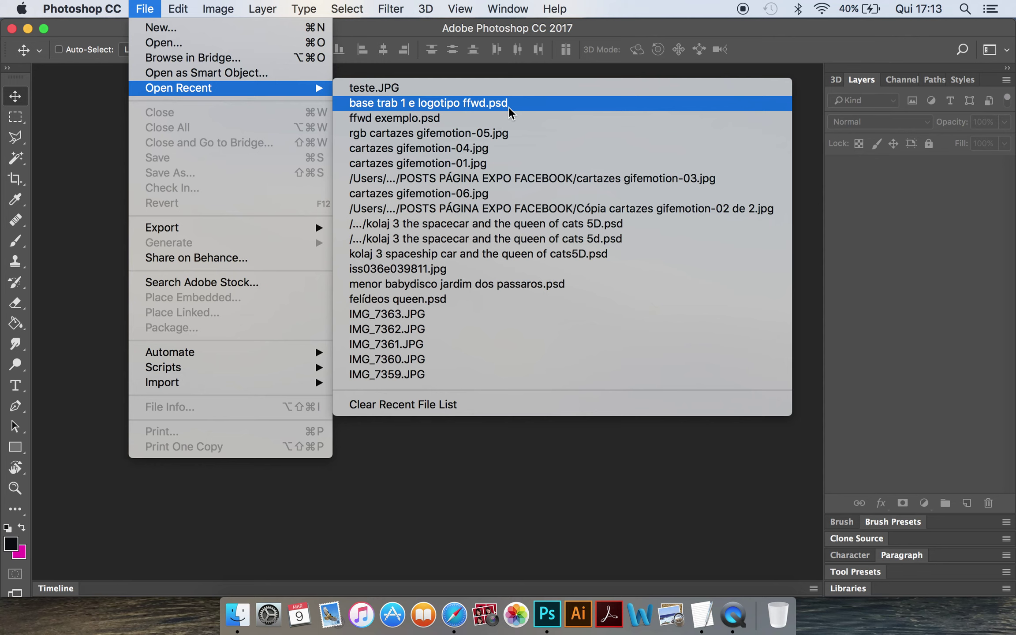
Open base trab 1 e logotipo ffwd.psd and toggle the Layers panel off and back on
left_click(509, 109)
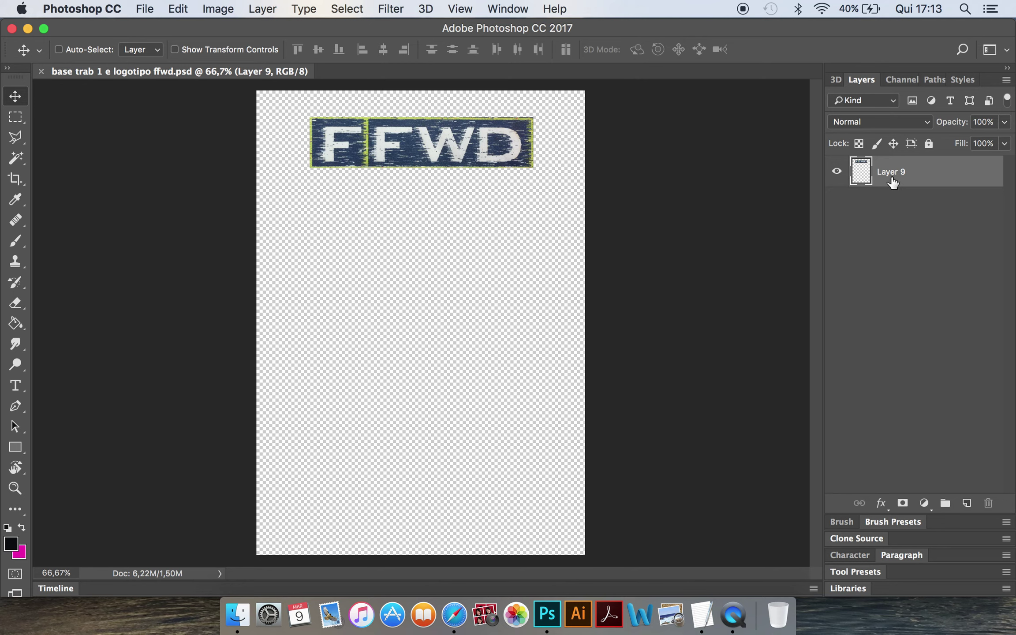
left_click(460, 9)
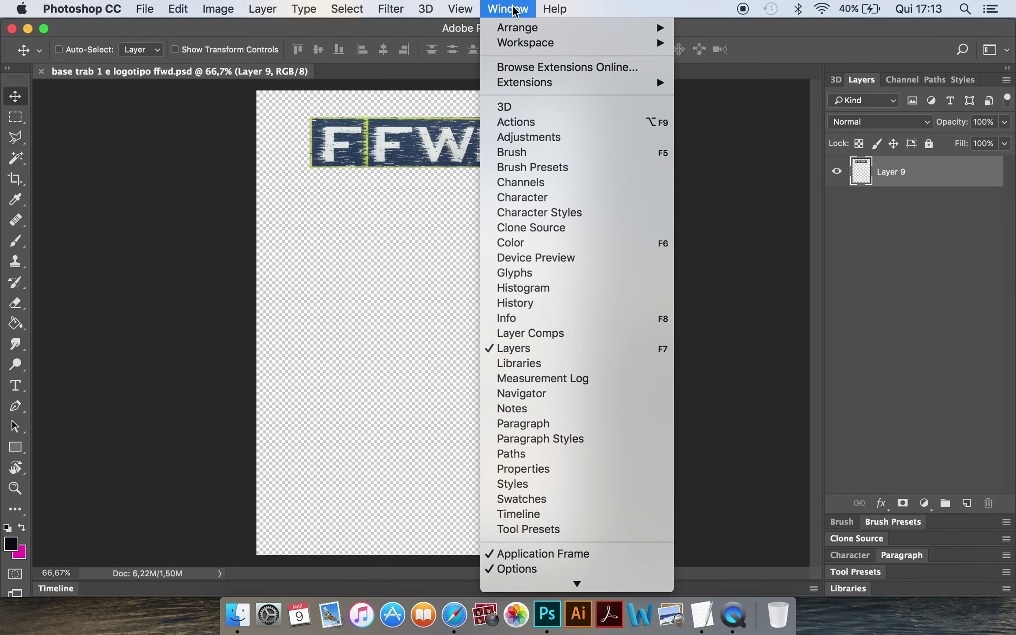
left_click(531, 353)
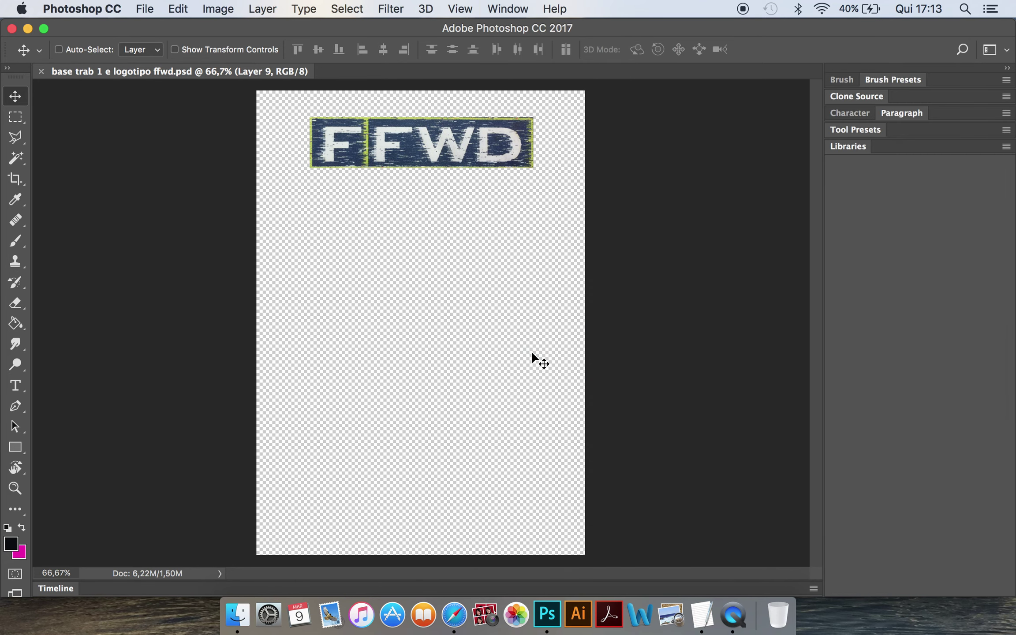
left_click(507, 8)
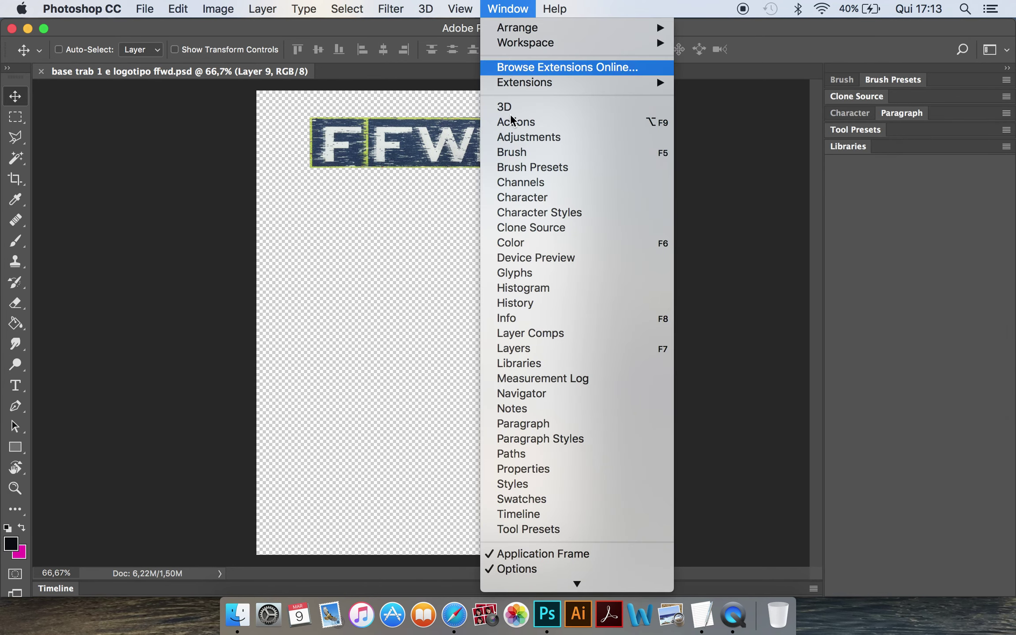
left_click(531, 350)
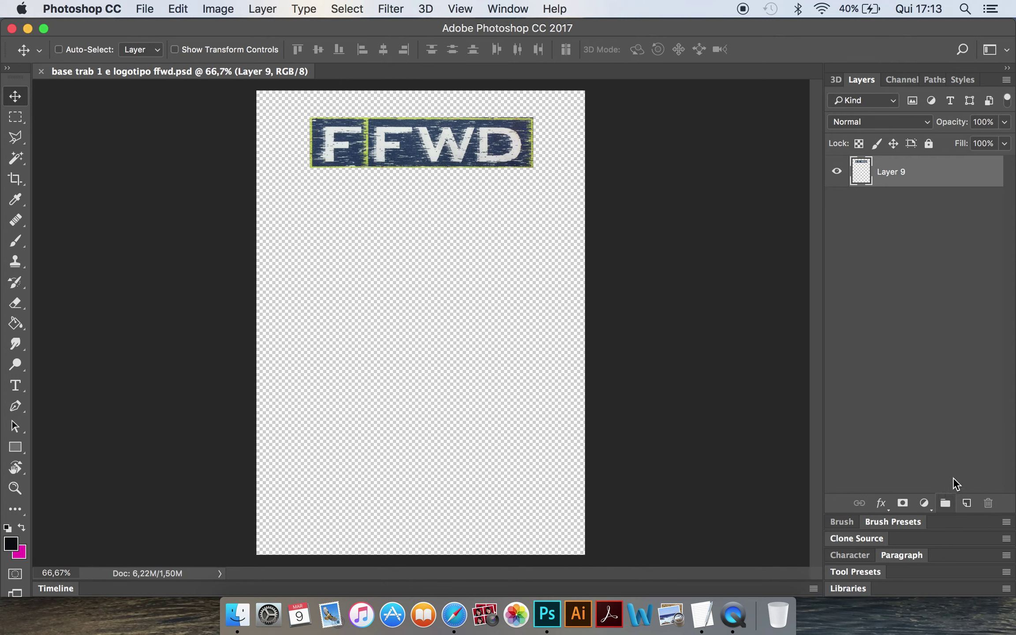
Add two empty layers above Layer 9, then delete Layer 12
left_click(967, 504)
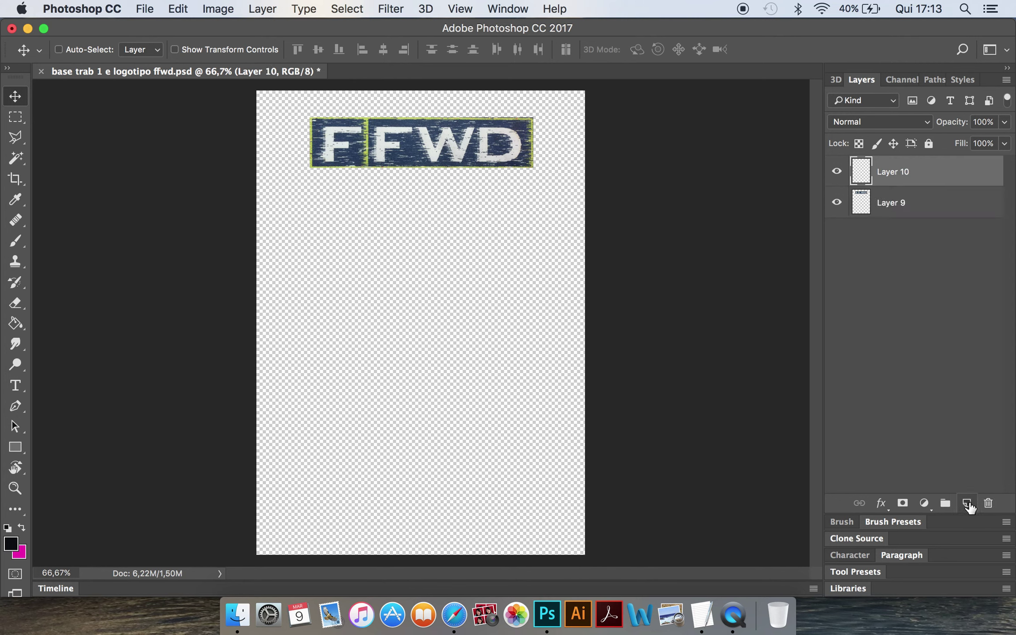
left_click(967, 504)
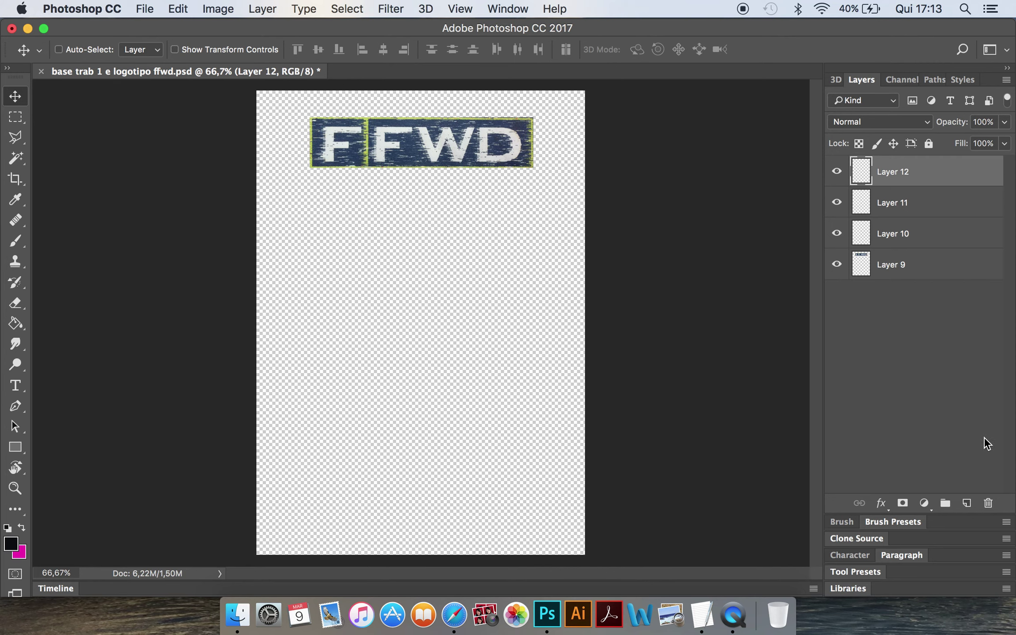
left_click(988, 503)
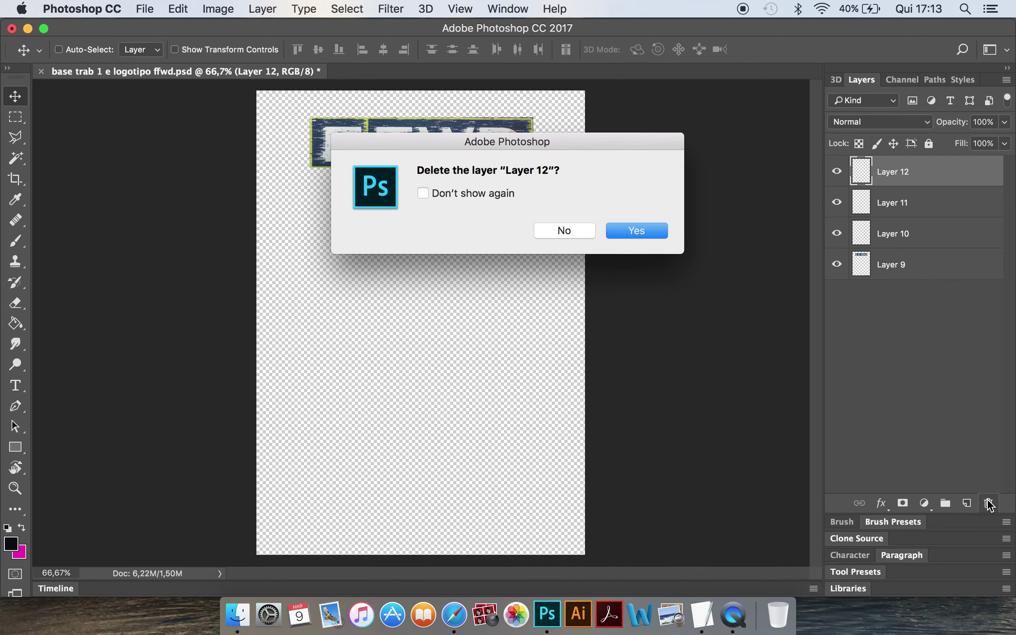
left_click(626, 232)
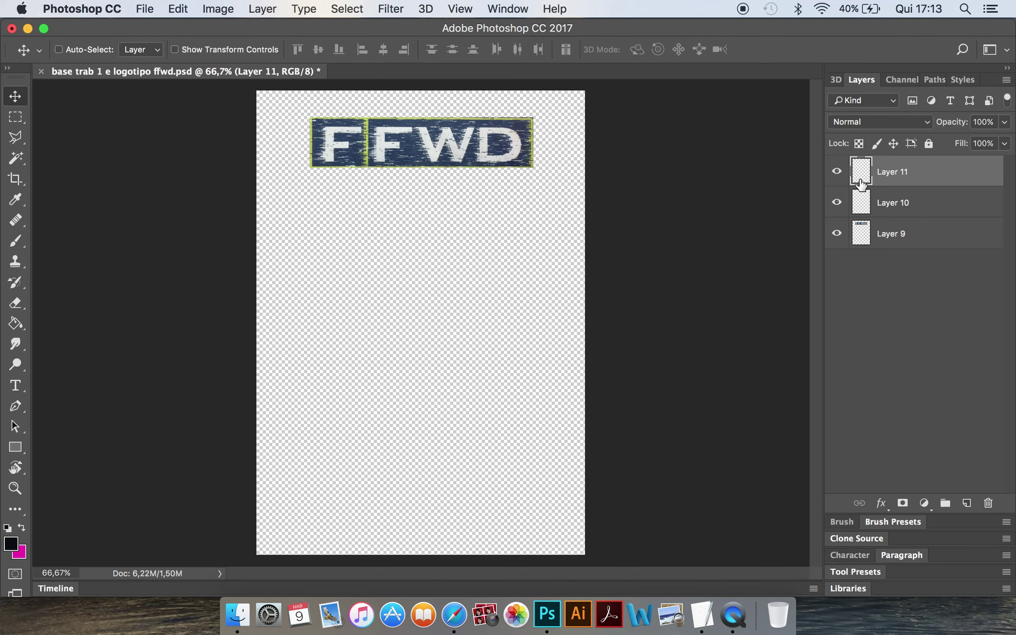
Toggle visibility of Layers 9, 10 and 11 off and on, then select Layer 9
left_click(837, 234)
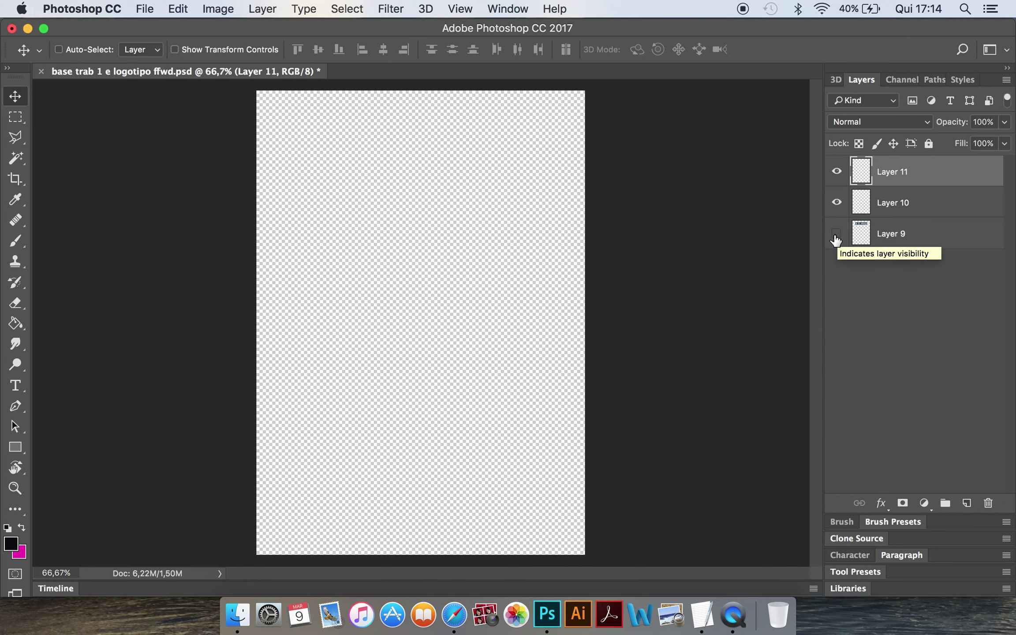
left_click(836, 236)
left_click(837, 202)
left_click(837, 172)
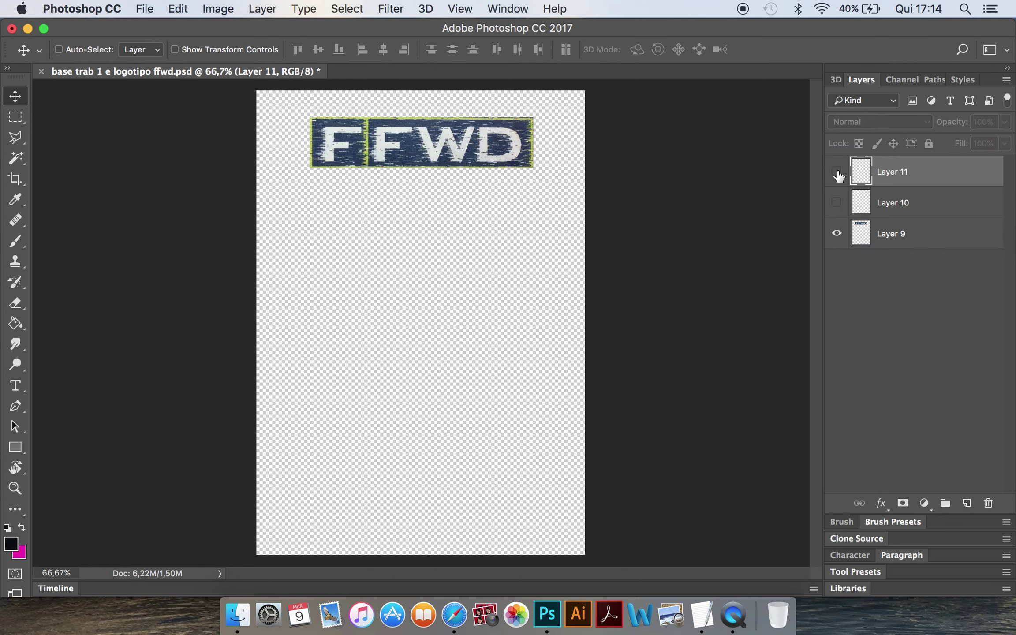
left_click(837, 173)
left_click(837, 203)
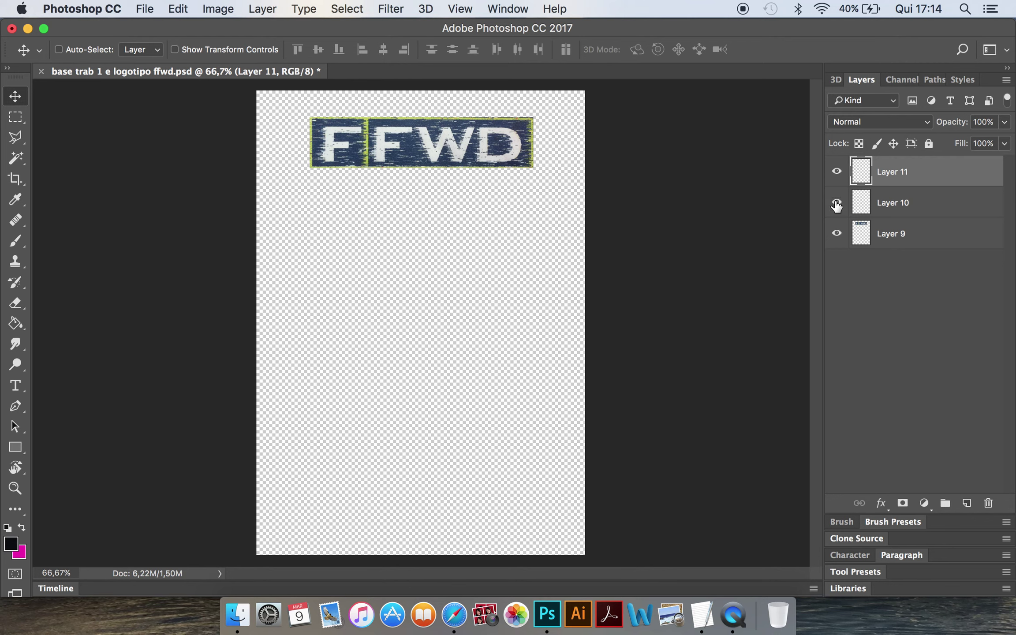
left_click(908, 240)
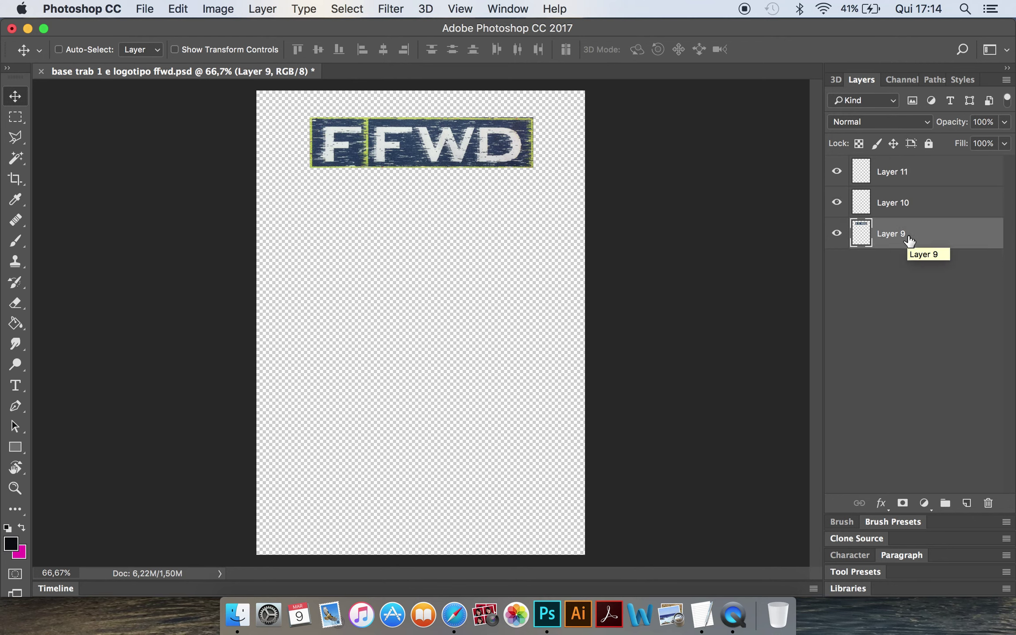
right_click(964, 240)
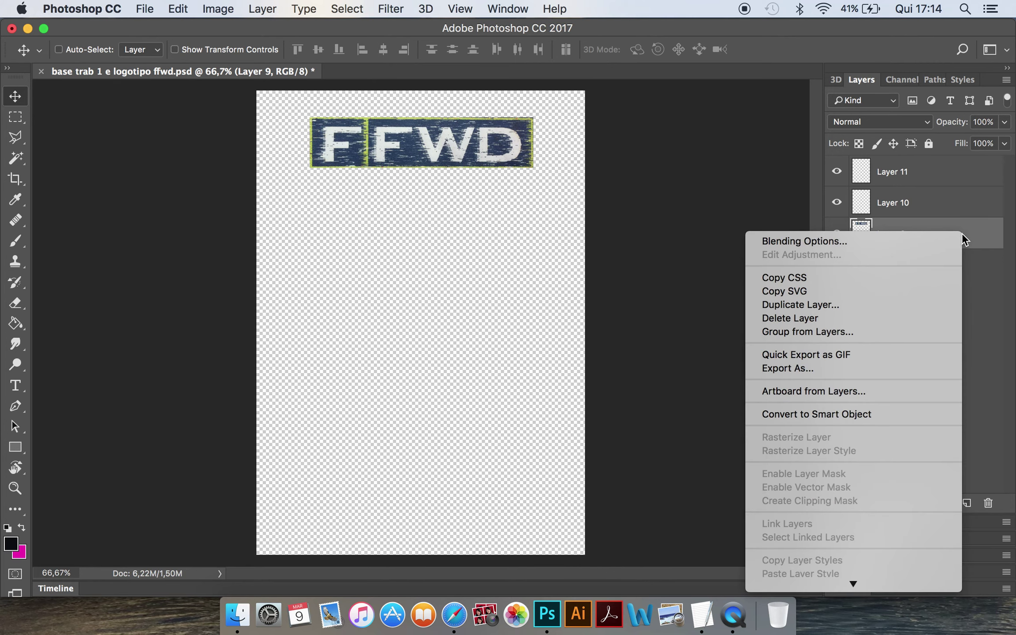
Duplicate Layer 9 into Layer 9 copy, copy 2 and copy 3
left_click(981, 233)
right_click(981, 232)
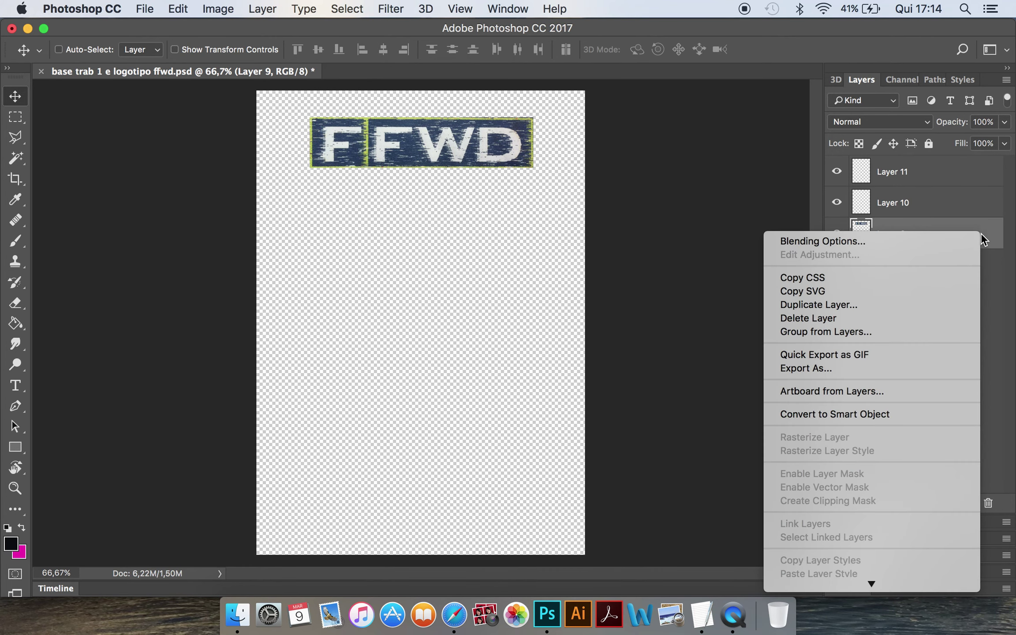
left_click(931, 304)
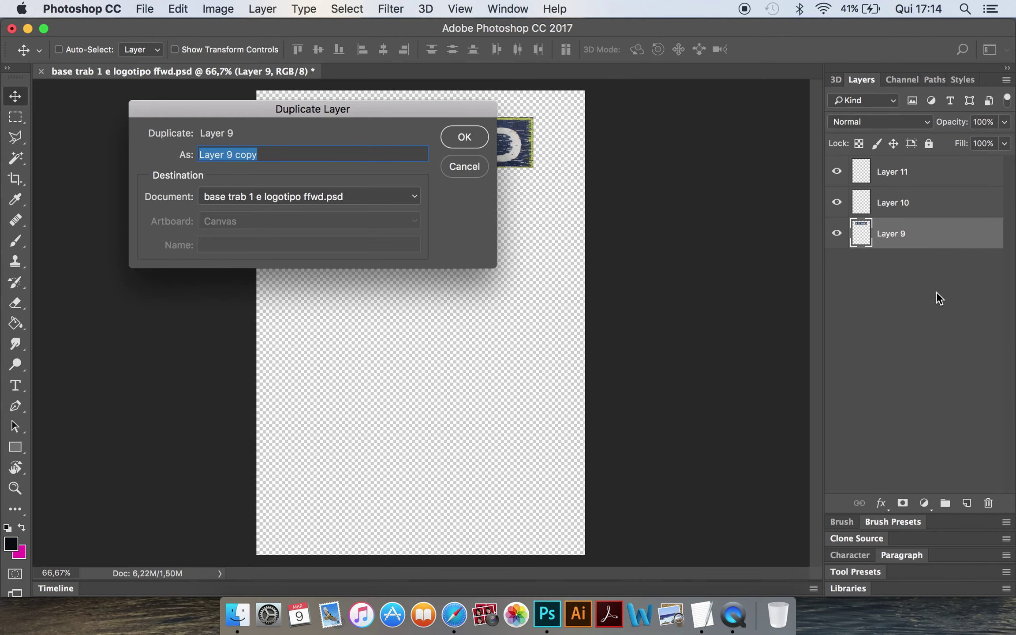
left_click(475, 139)
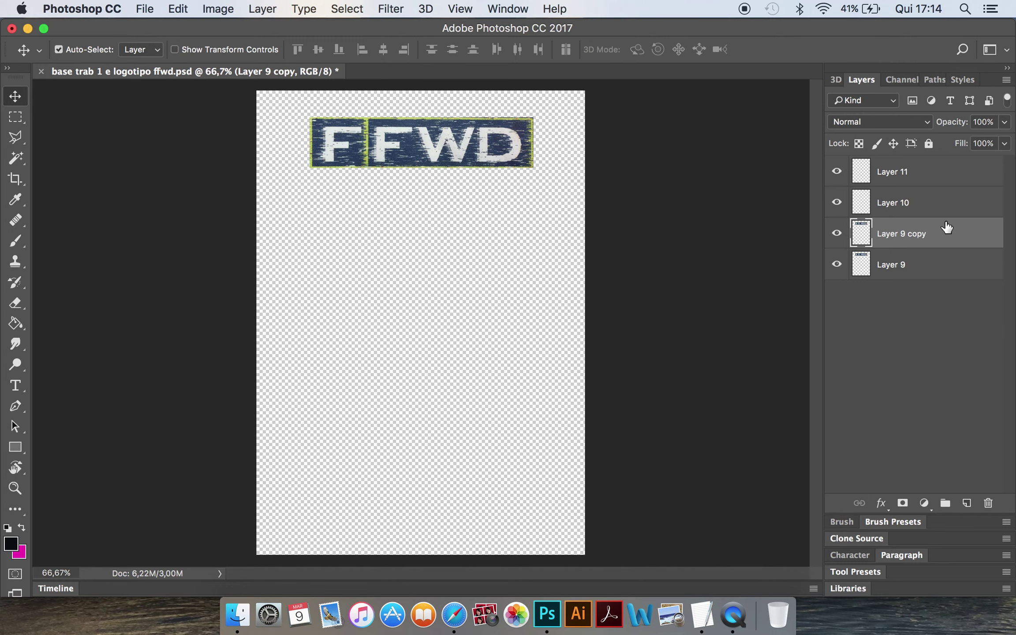
key("super+j")
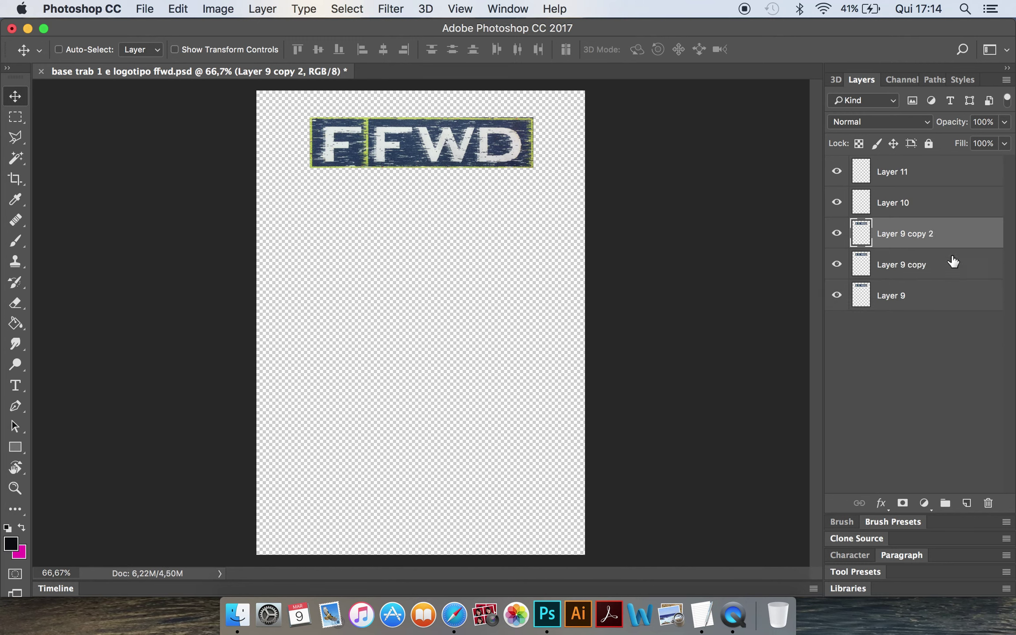
key("super")
key("super+j")
Delete all the Layer 9 copy layers
left_click(988, 504)
left_click(661, 236)
left_click(939, 273, "shift")
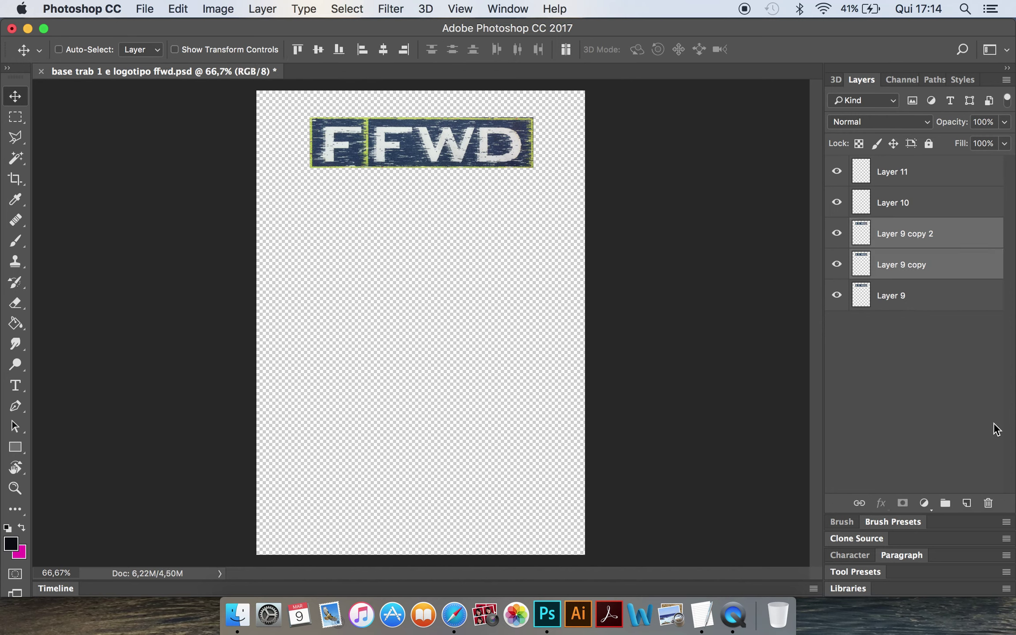
left_click(989, 504)
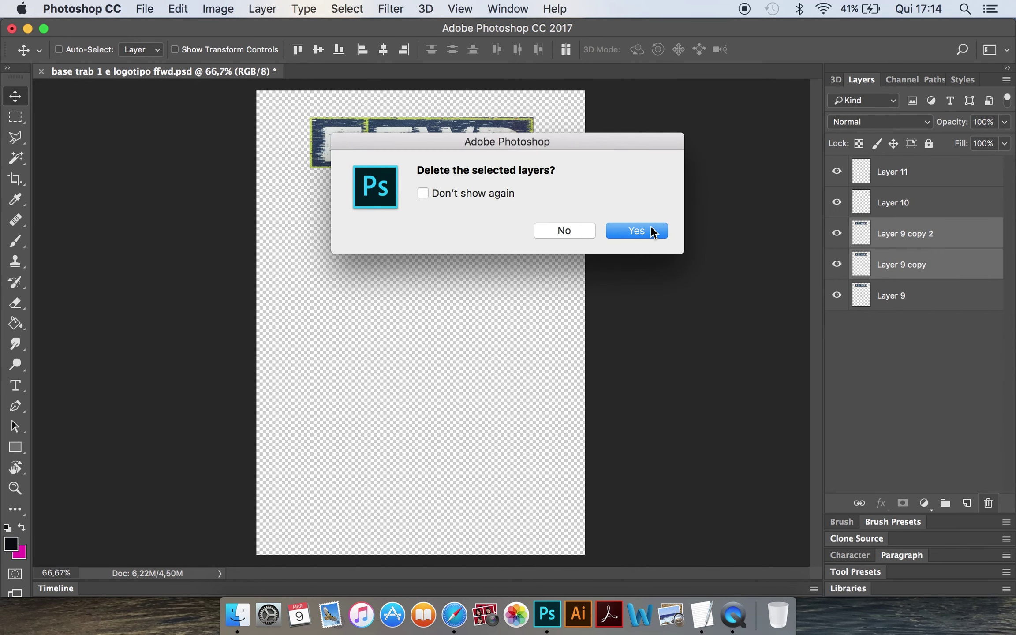
left_click(650, 227)
Delete Layers 10 and 11, keeping Layer 9 with the FFWD logo
left_click(953, 203)
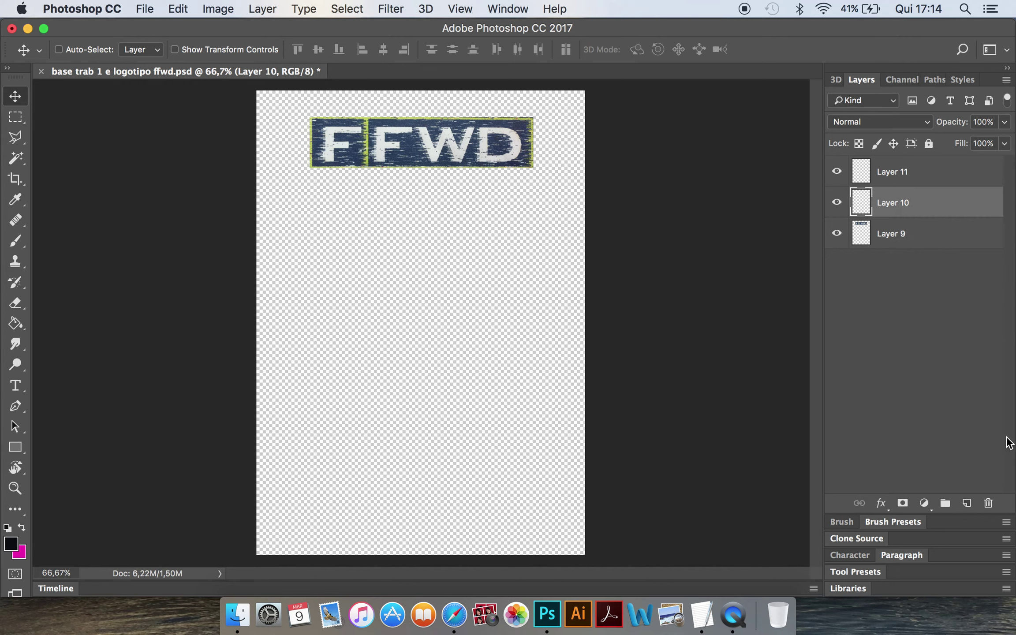
left_click(988, 503)
left_click(633, 232)
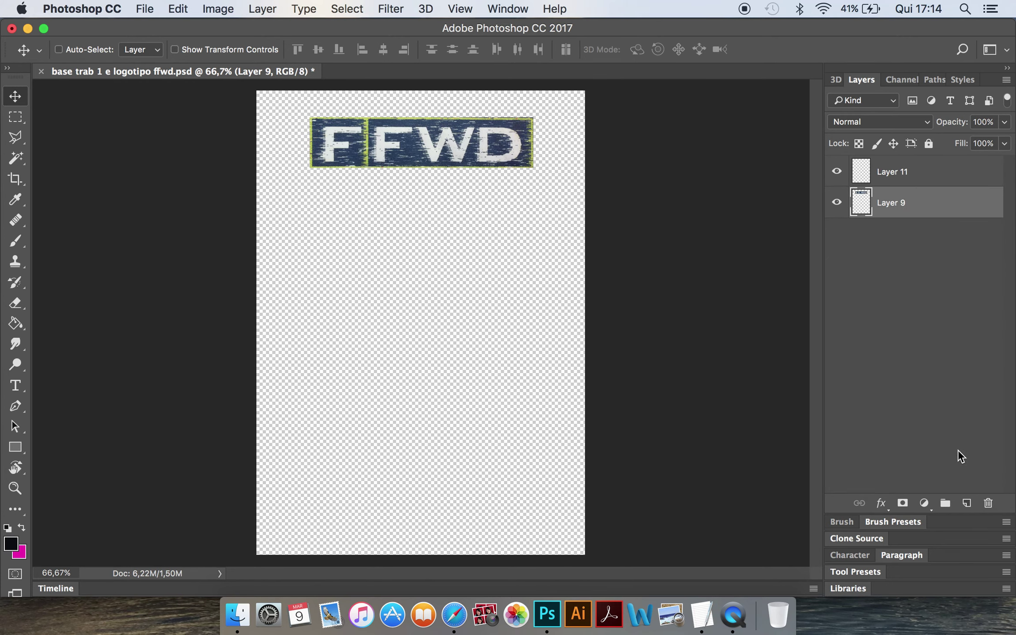
left_click(989, 504)
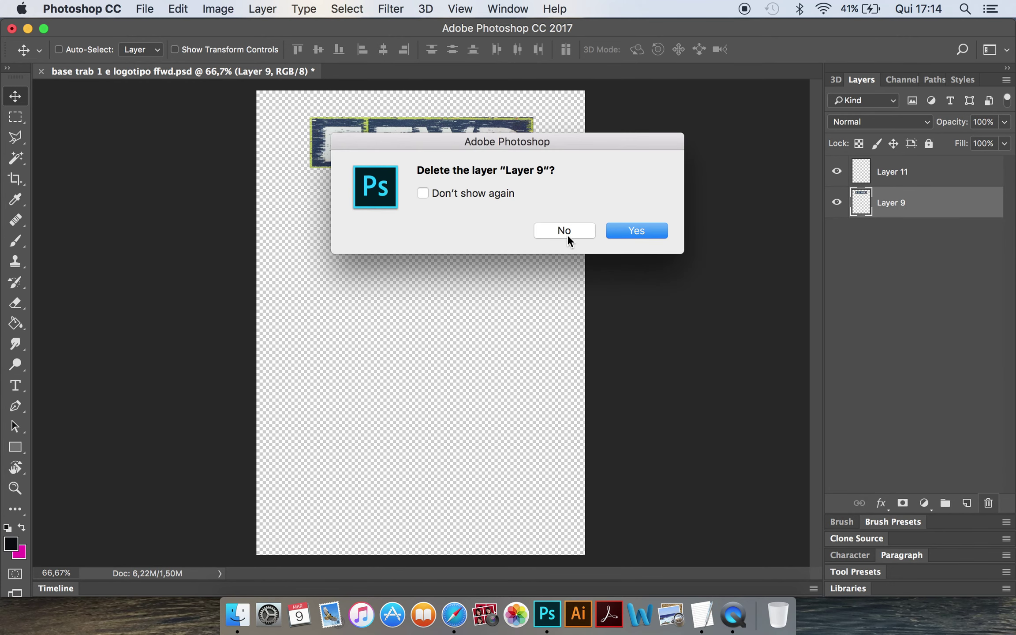
left_click(566, 234)
left_click(975, 172)
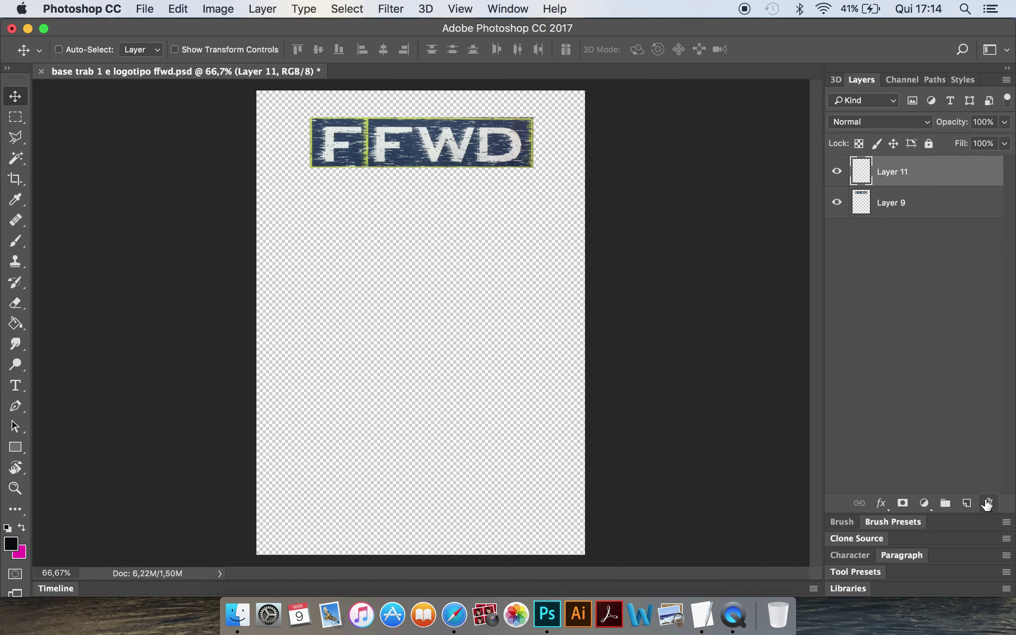
left_click(989, 505)
left_click(637, 236)
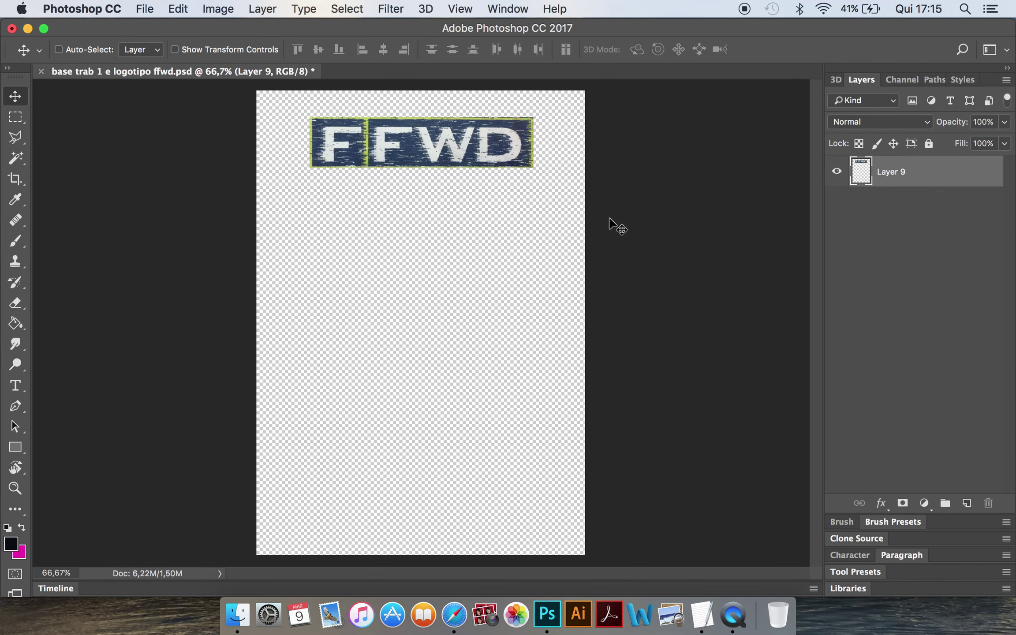
left_click(145, 10)
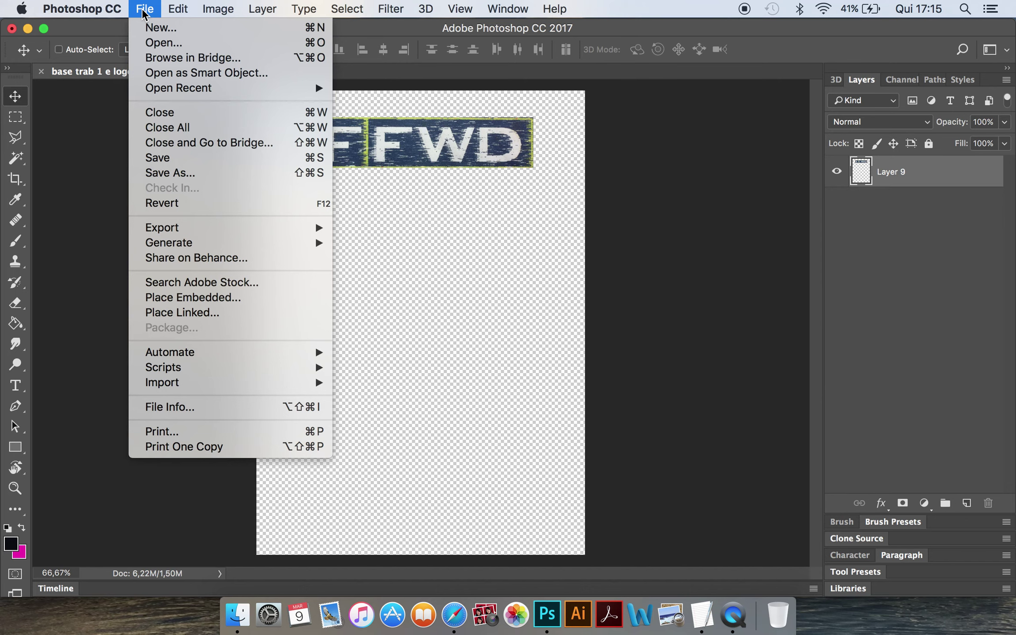
Open exemplo mão ffwd.png from the Mesa folder capa FFWD trab 1 ilust dig
left_click(145, 48)
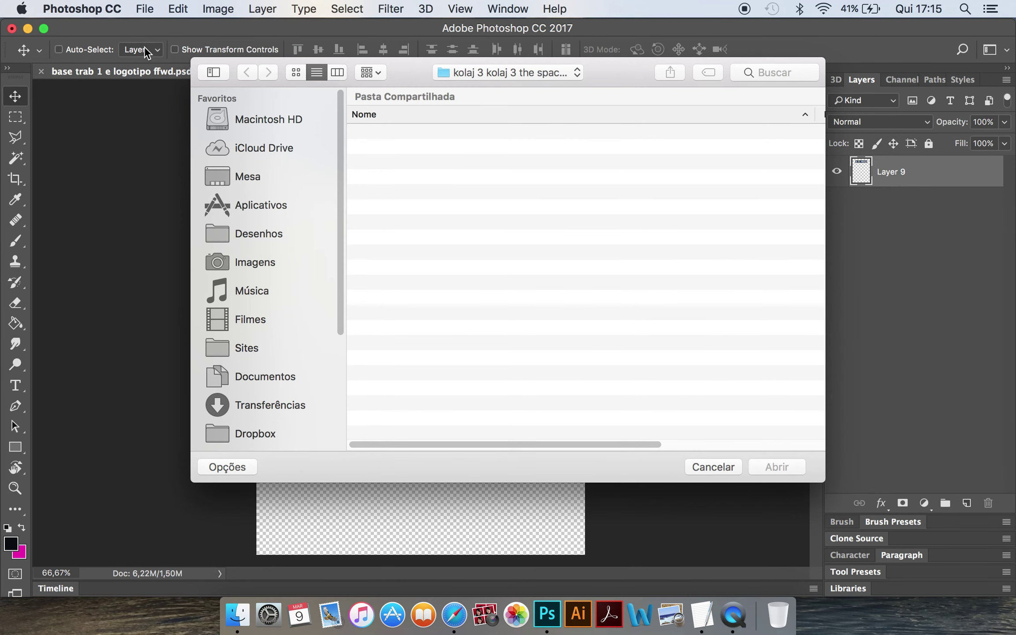
left_click(265, 184)
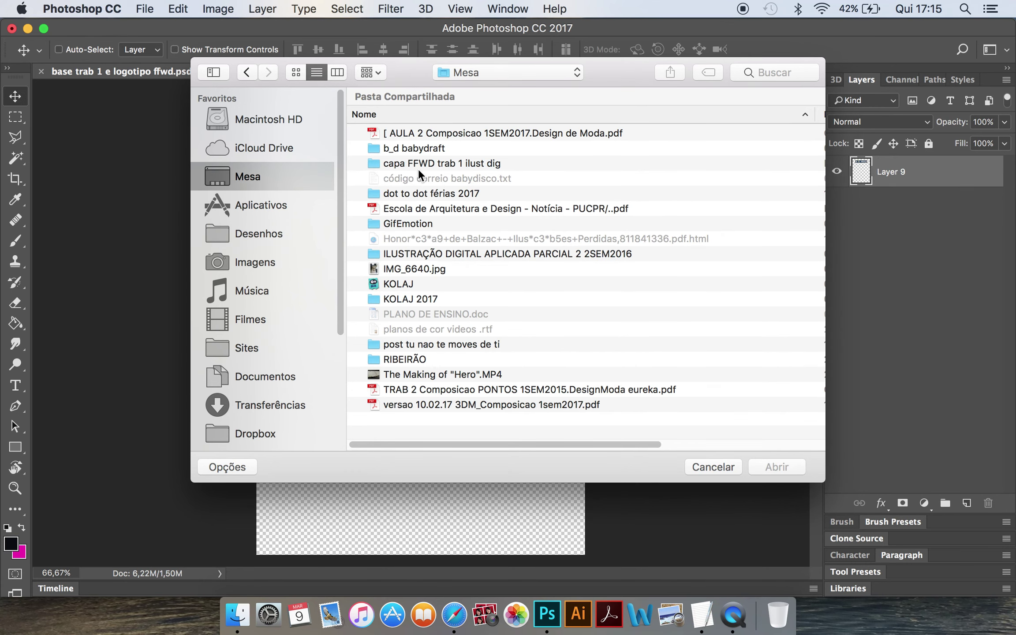
double_click(487, 163)
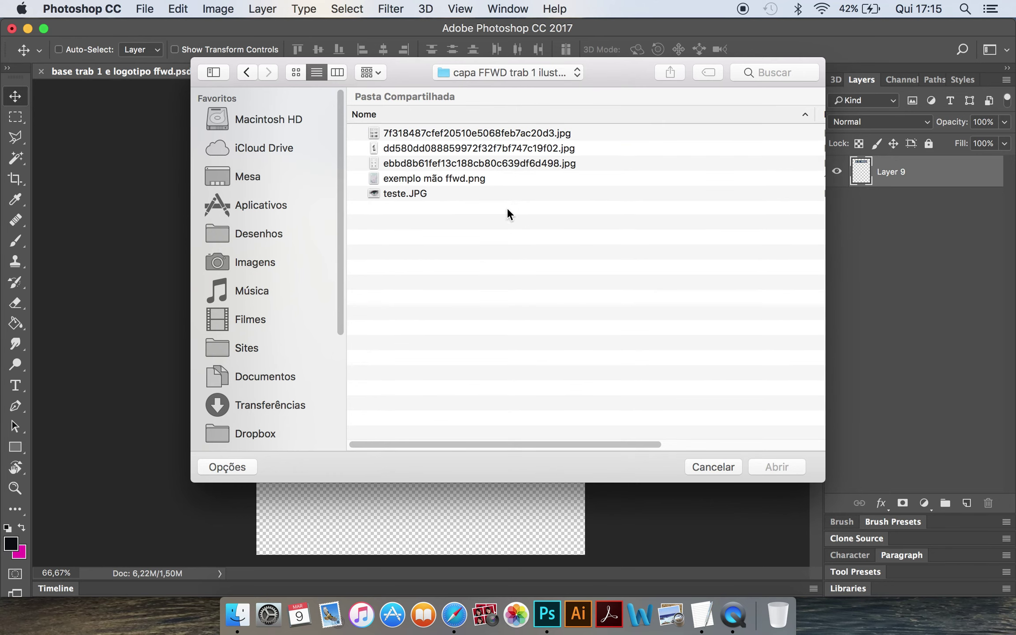
left_click(462, 180)
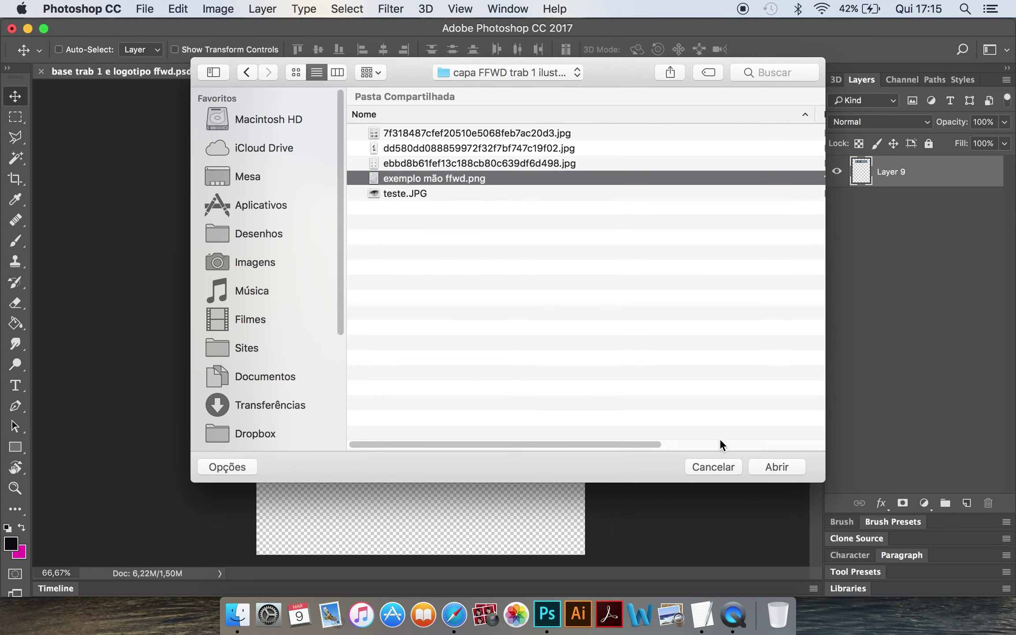
left_click(773, 469)
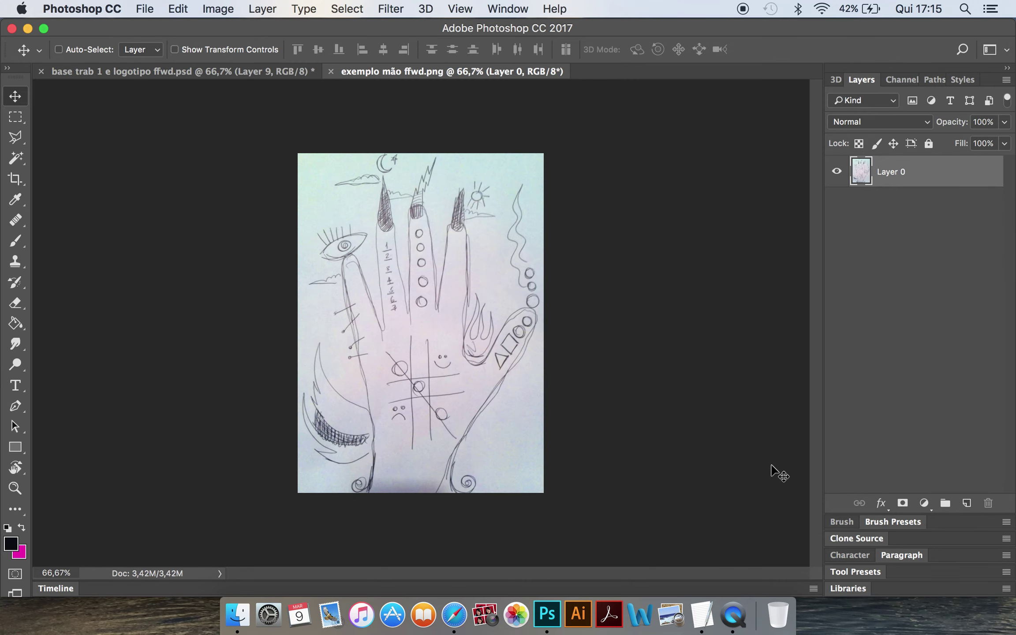
Drag the hand drawing layer into the FFWD document, then delete that dropped layer
mouse_move(889, 173)
left_mouse_down()
mouse_move(818, 180)
mouse_move(294, 100)
mouse_move(268, 73)
left_mouse_up()
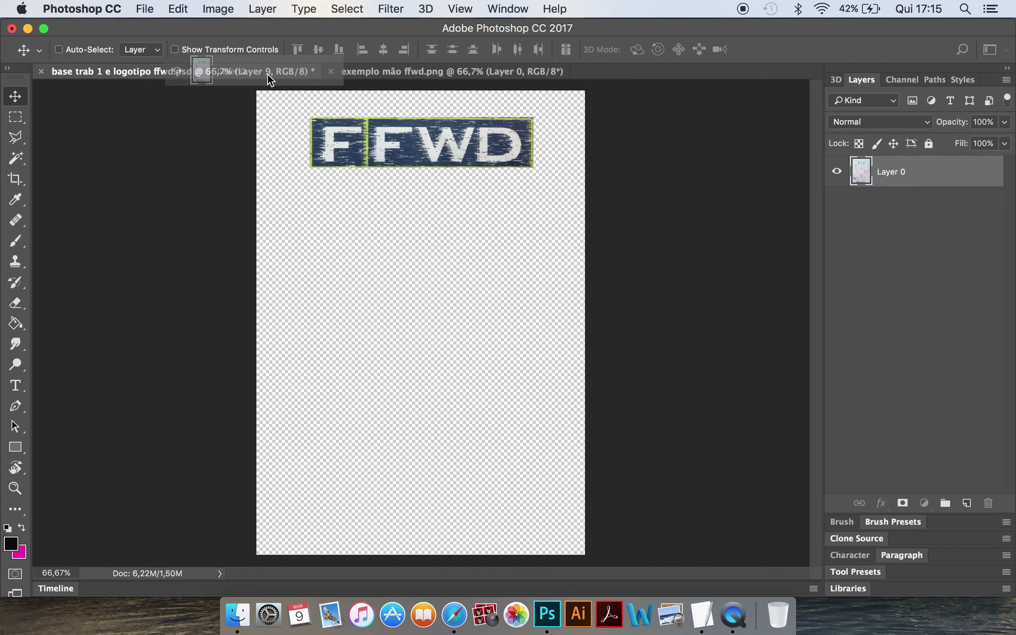
left_click_drag(268, 74, 425, 301)
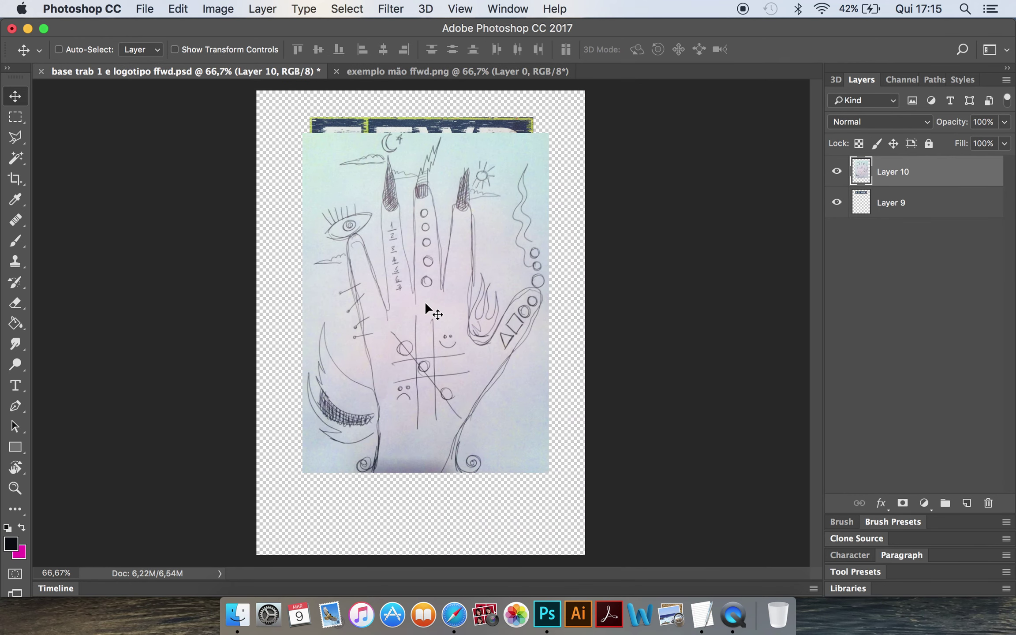
left_click_drag(867, 176, 989, 502)
left_click(988, 503)
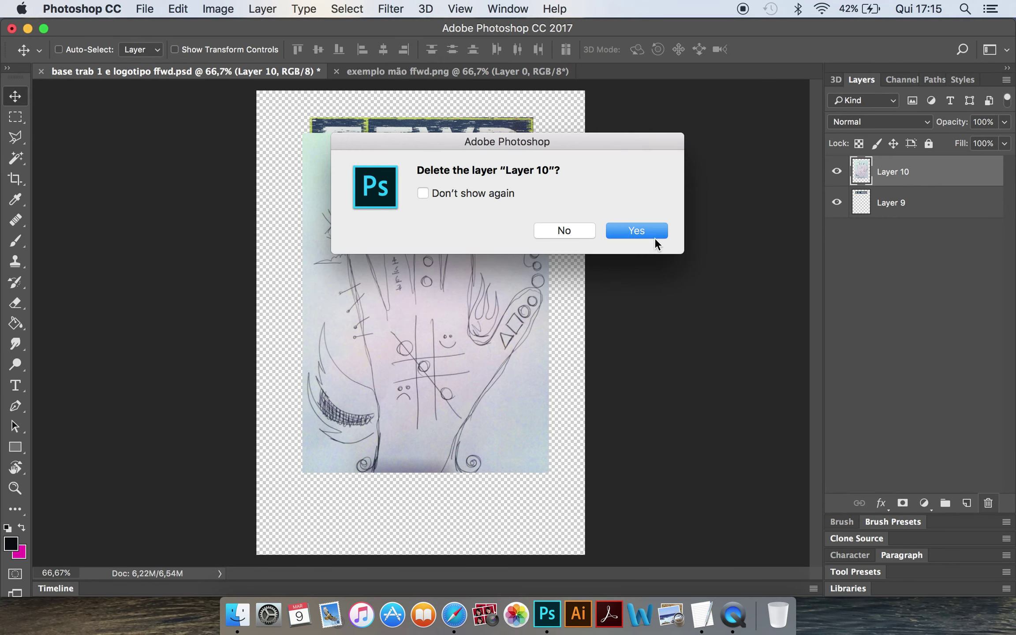
left_click(637, 227)
Copy the entire hand drawing, paste it into the FFWD document, and nudge it up-left
left_click(440, 70)
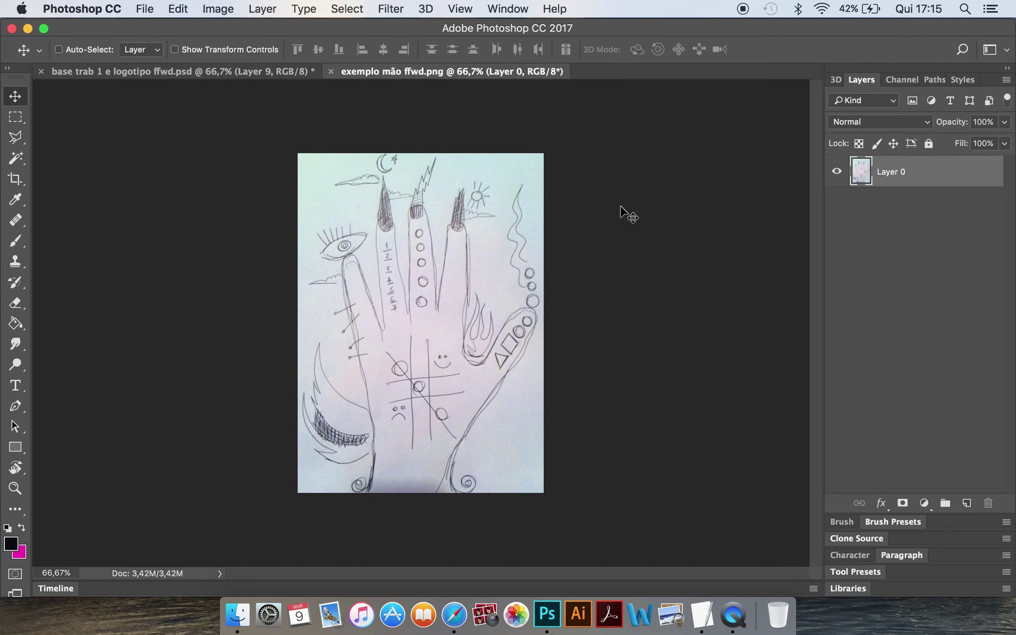
key("super+a")
key("super")
left_click(240, 71)
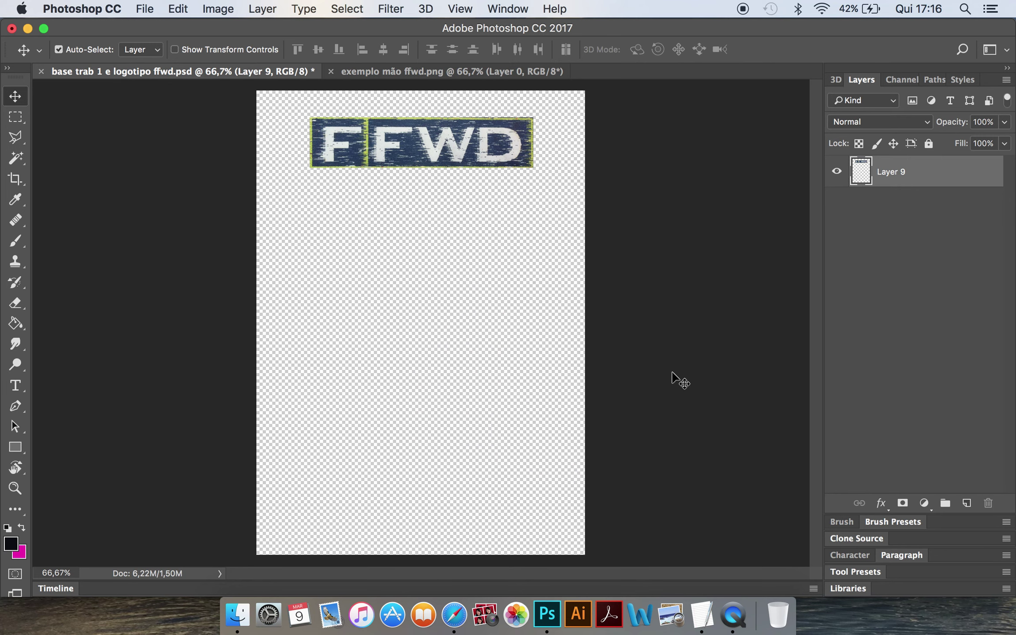
key("super+v")
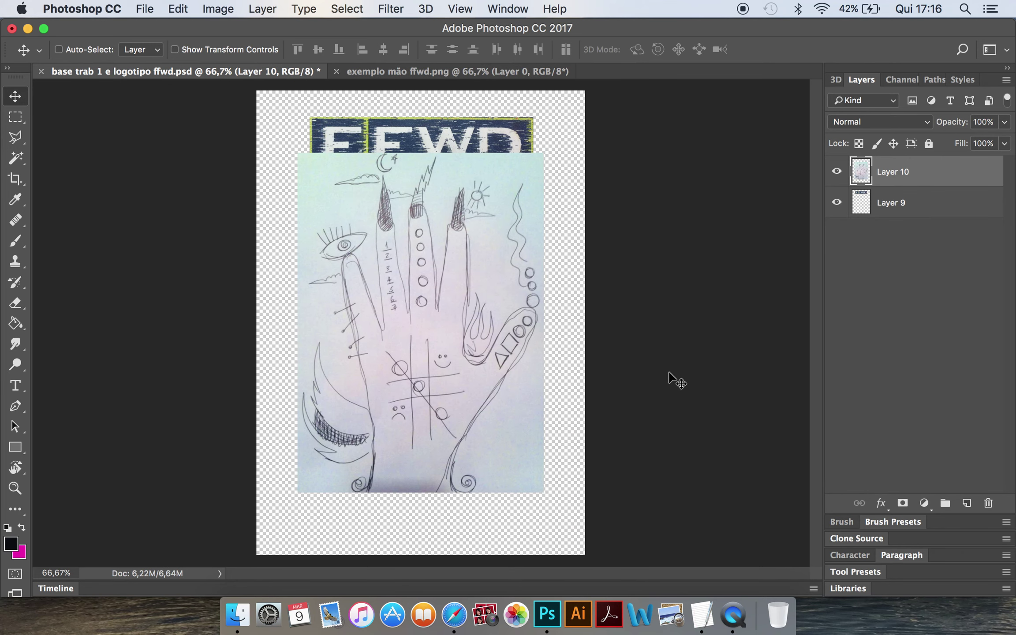
mouse_move(494, 380)
left_mouse_down()
mouse_move(453, 340)
mouse_move(496, 325)
mouse_move(486, 336)
left_mouse_up()
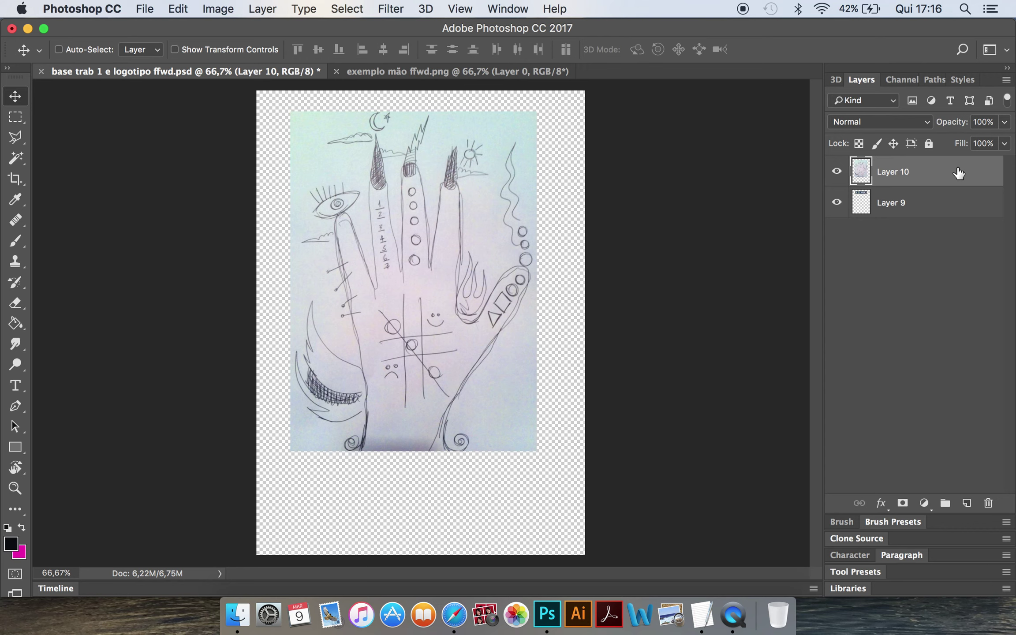
Move Layer 10 below Layer 9 so the FFWD logo shows above the hand drawing
left_click_drag(958, 173, 957, 175)
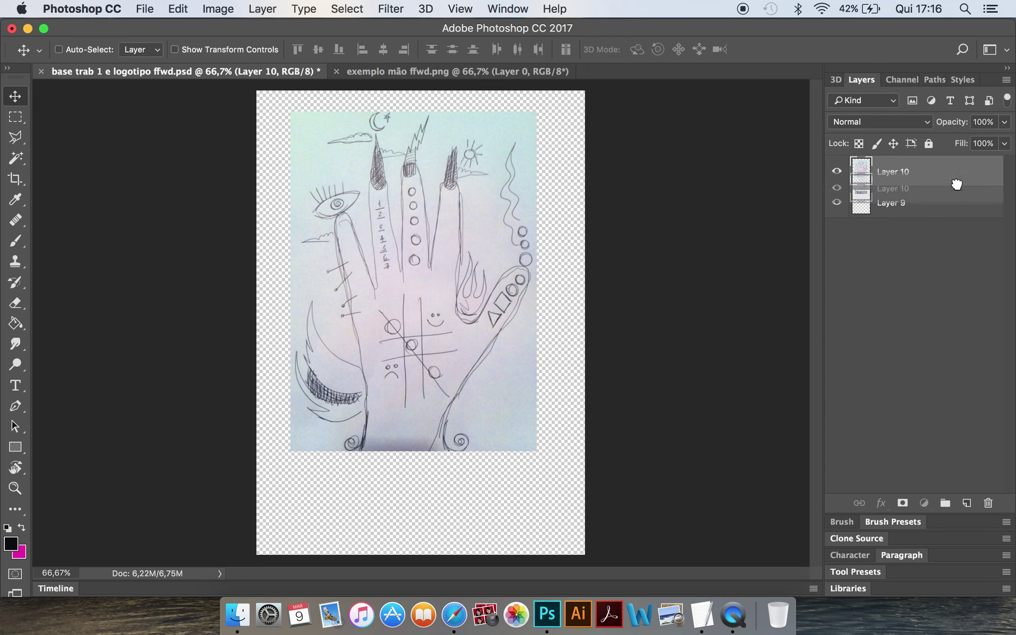
left_click_drag(957, 174, 957, 229)
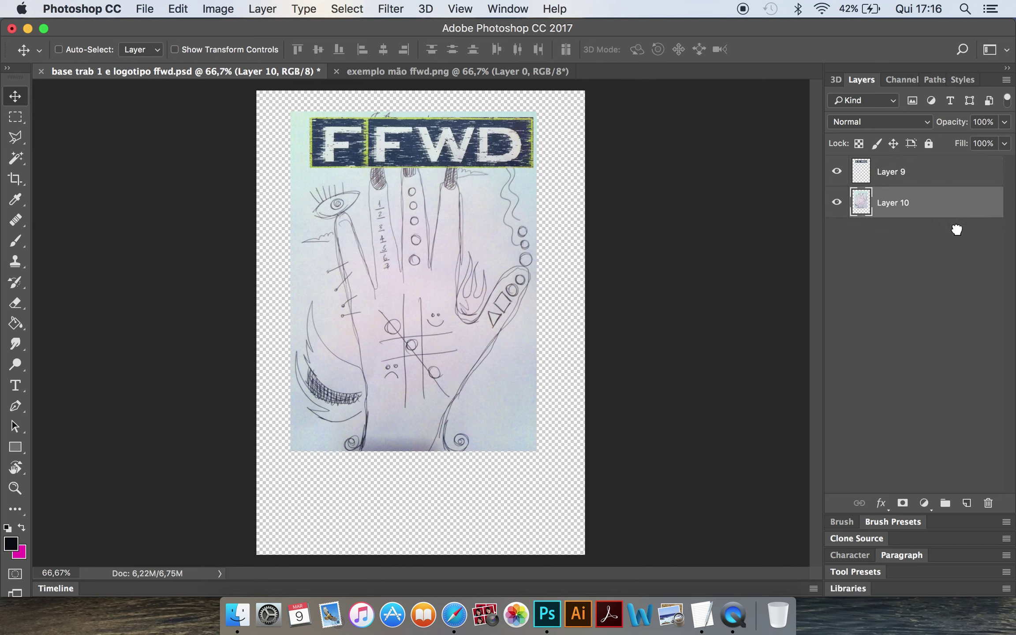
mouse_move(960, 220)
left_mouse_down()
mouse_move(961, 172)
mouse_move(961, 213)
left_mouse_up()
Reposition the hand drawing lower and toward the page's left side
left_click_drag(383, 308, 374, 371)
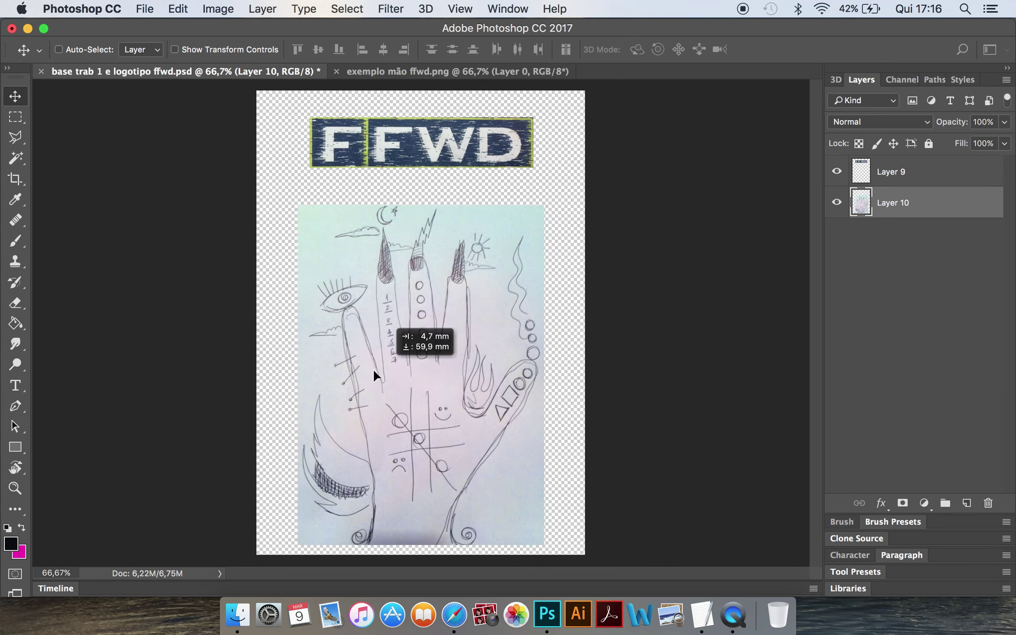
mouse_move(373, 373)
left_mouse_down()
mouse_move(440, 262)
mouse_move(349, 295)
left_mouse_up()
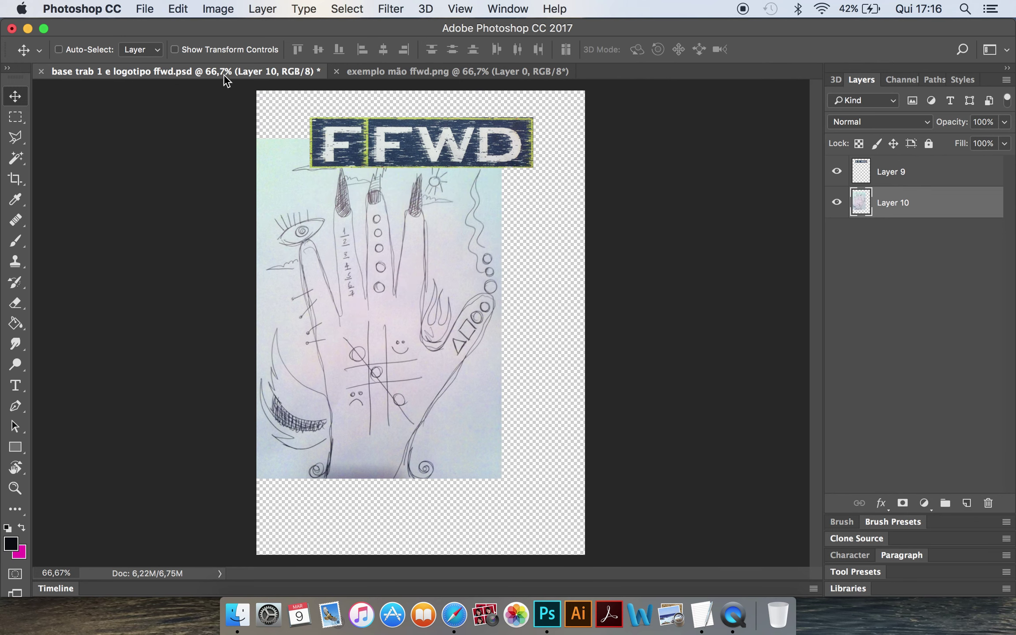
left_click(179, 9)
mouse_move(204, 361)
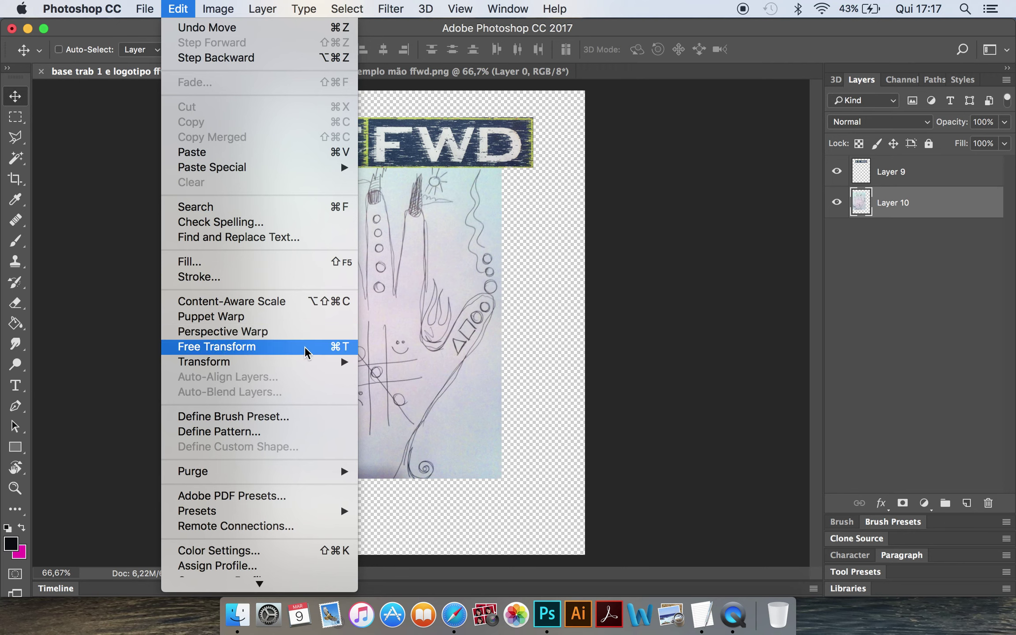
Free-transform the hand drawing to about 112% and centre it beneath the FFWD logo
left_click(306, 349)
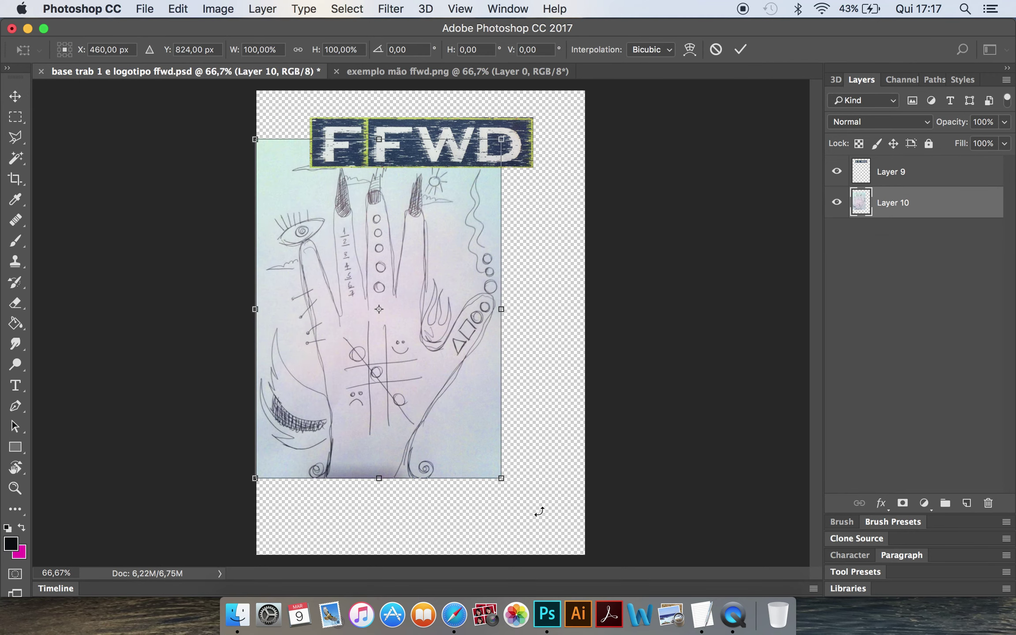
left_click_drag(501, 479, 575, 546)
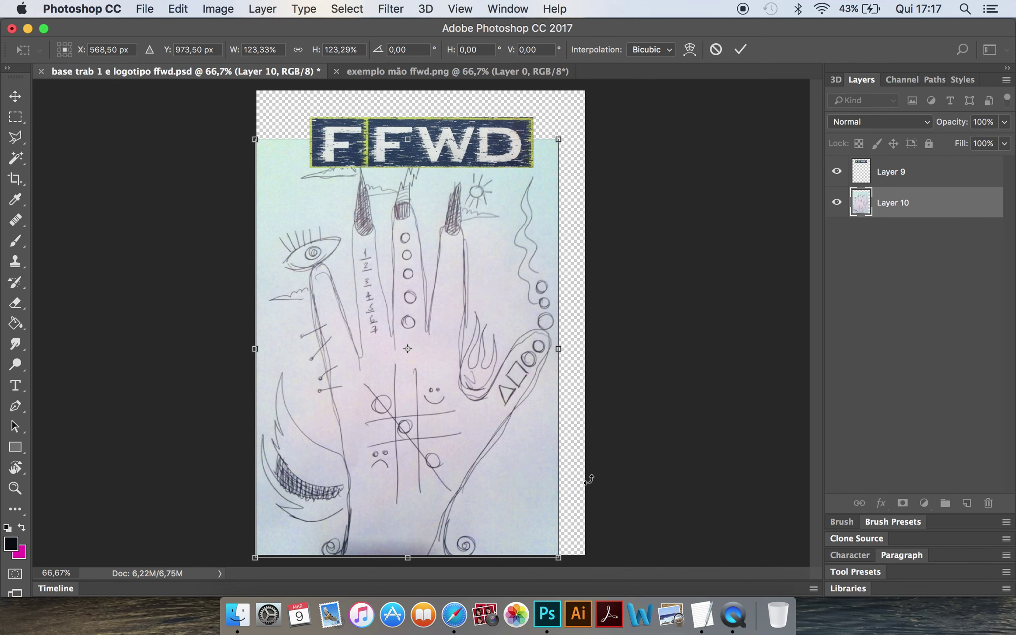
left_click_drag(559, 137, 600, 86)
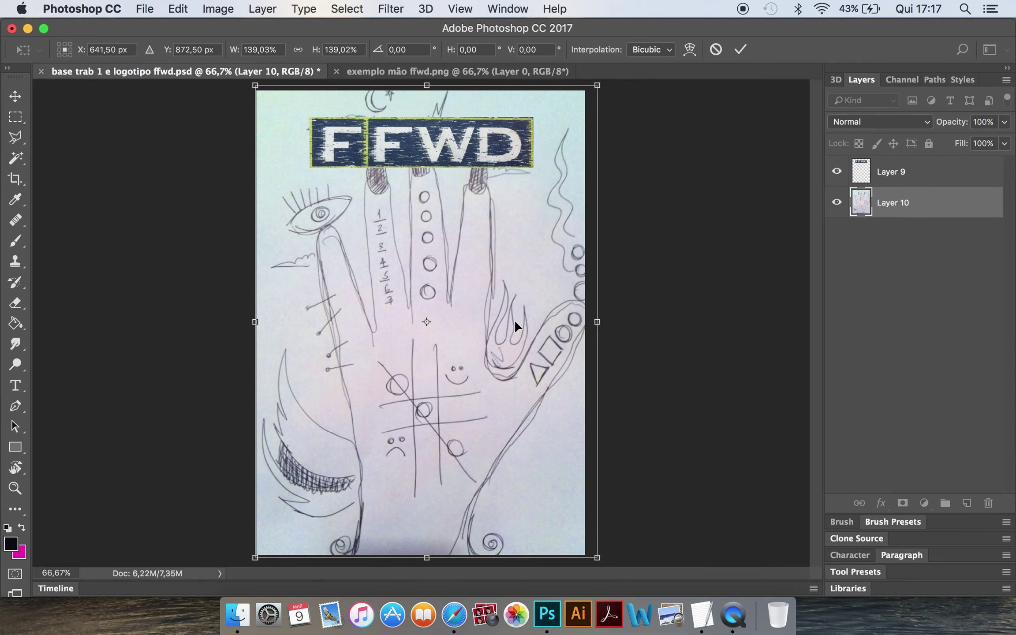
left_click_drag(512, 320, 507, 400)
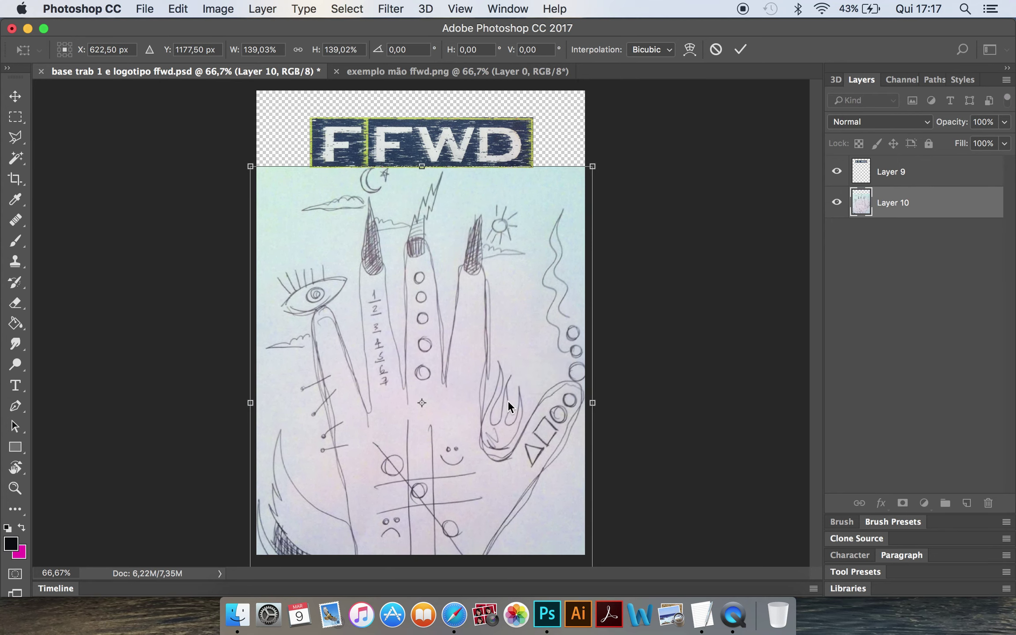
left_click_drag(593, 167, 552, 258)
mouse_move(481, 379)
left_mouse_down()
mouse_move(514, 297)
mouse_move(503, 314)
left_mouse_up()
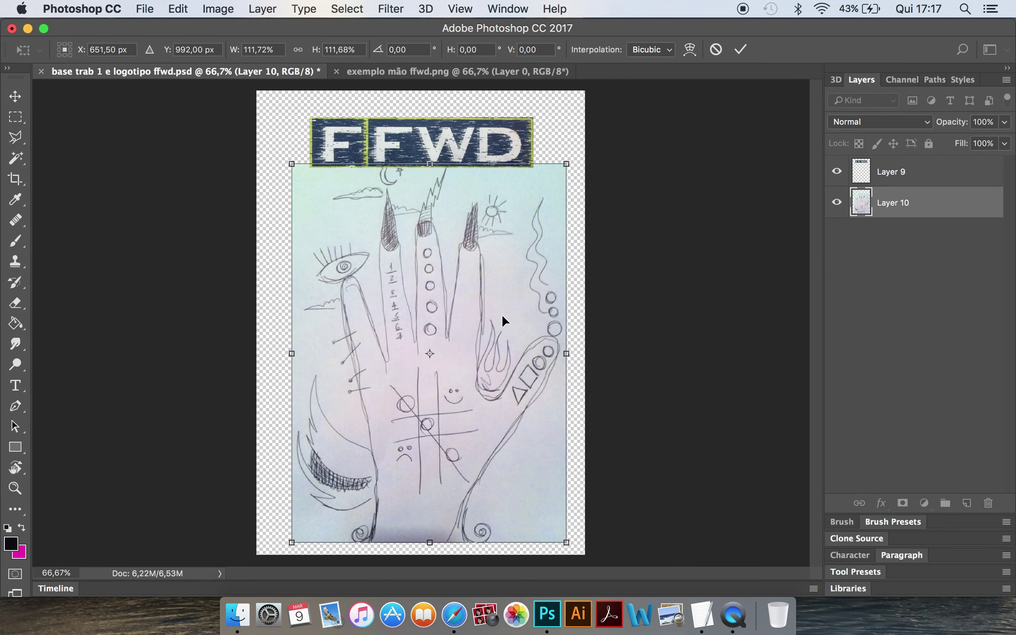
key("Return")
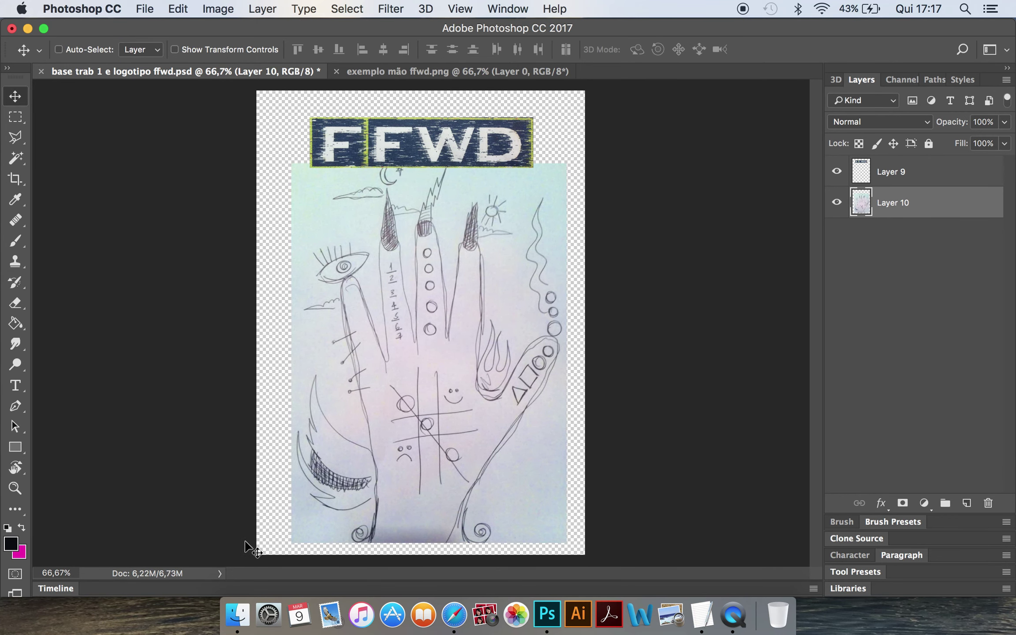
Open the nose sketch image from the FFWD cover project folder in Mesa
left_click(149, 10)
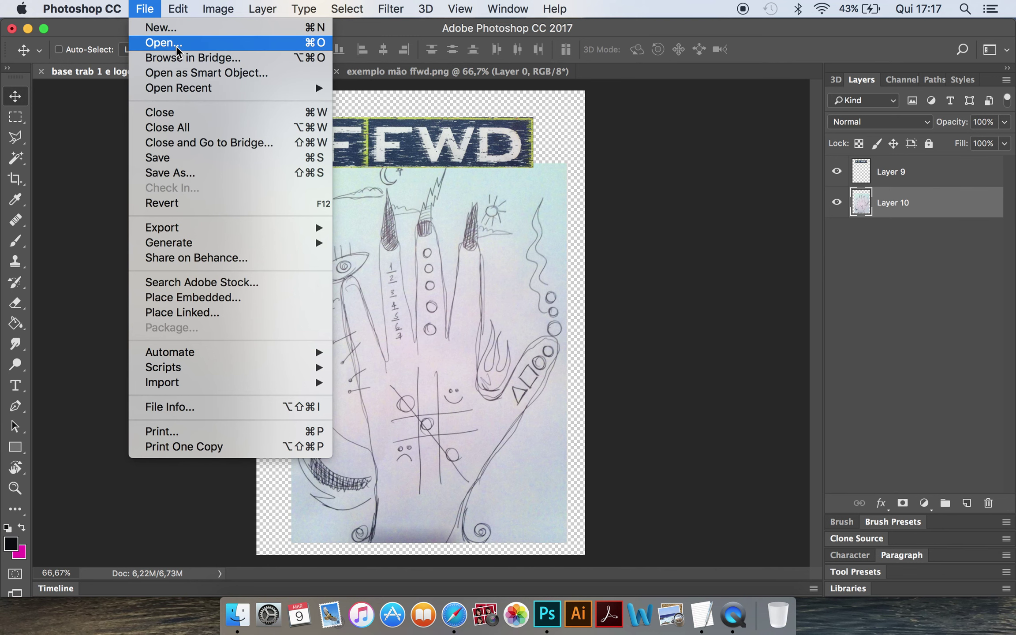
left_click(177, 45)
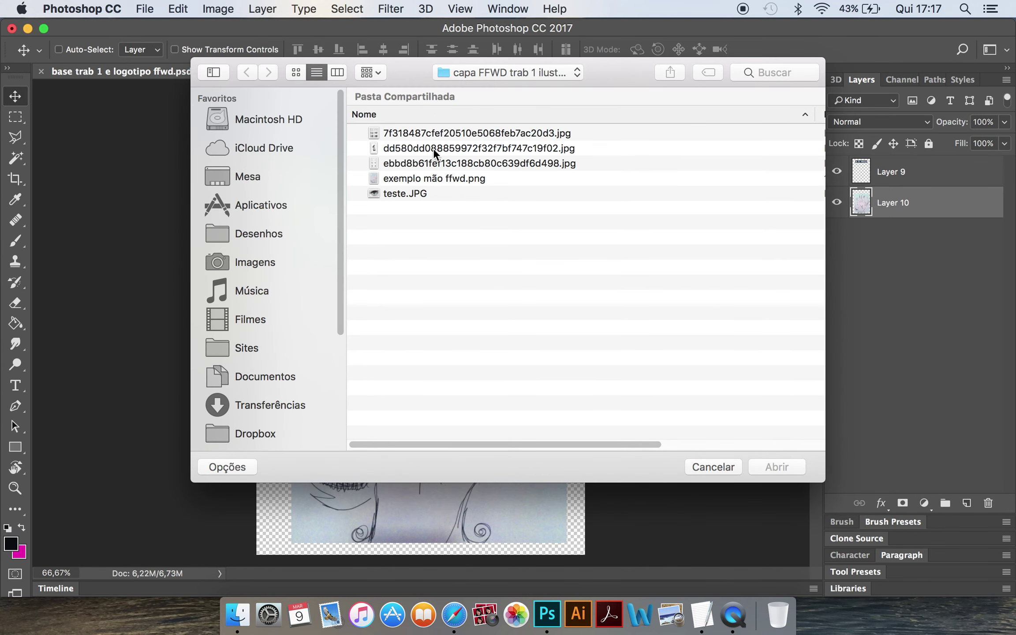
left_click(574, 74)
left_click(562, 92)
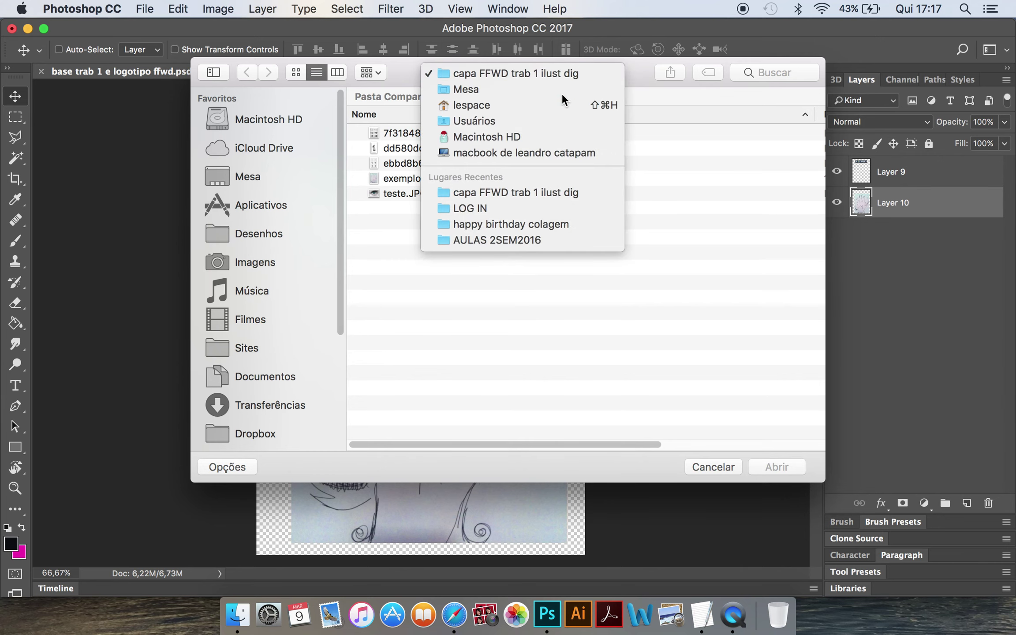
double_click(459, 157)
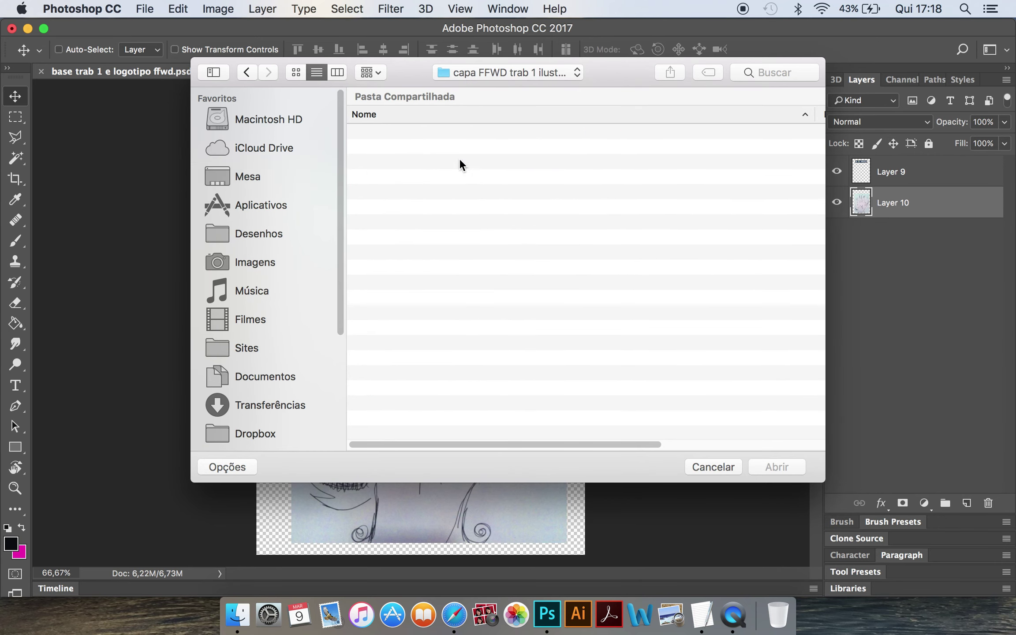
left_click(432, 151)
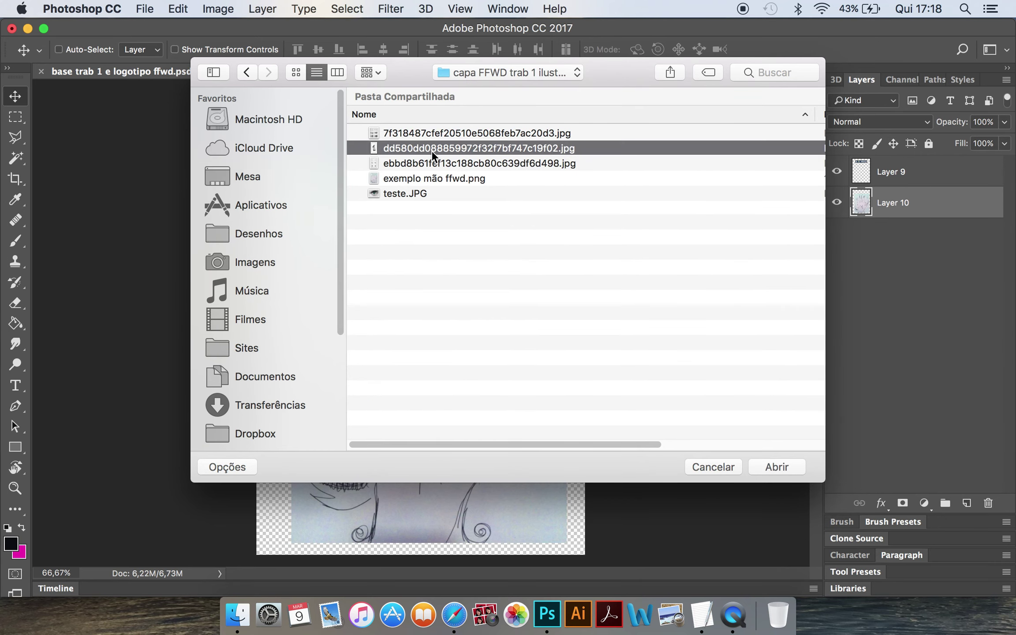
left_click(783, 467)
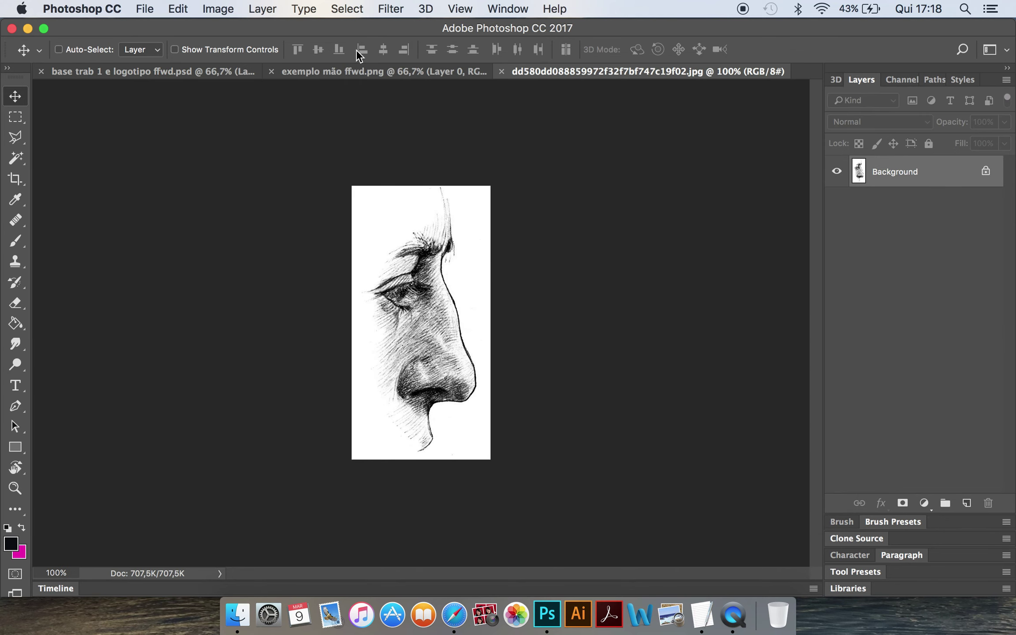
Open the first and third image files together with teste.JPG
left_click(155, 10)
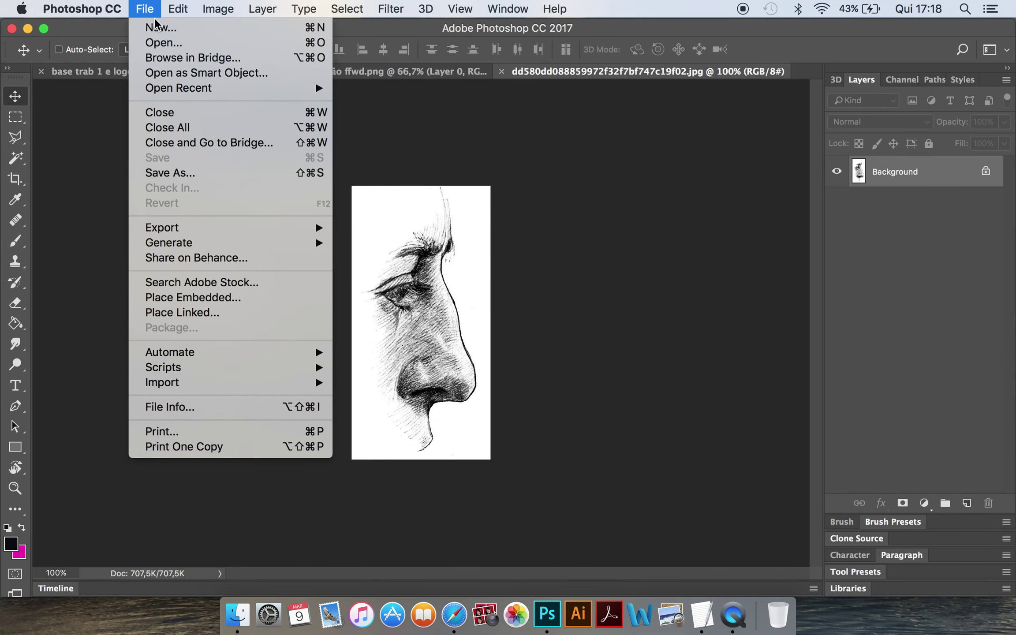
left_click(167, 43)
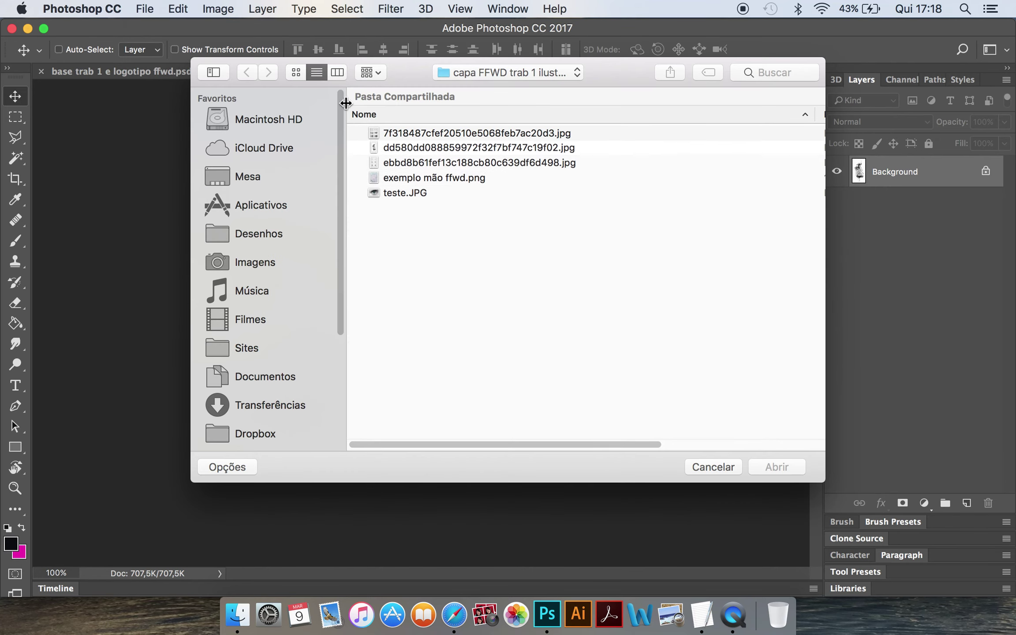
left_click(392, 132)
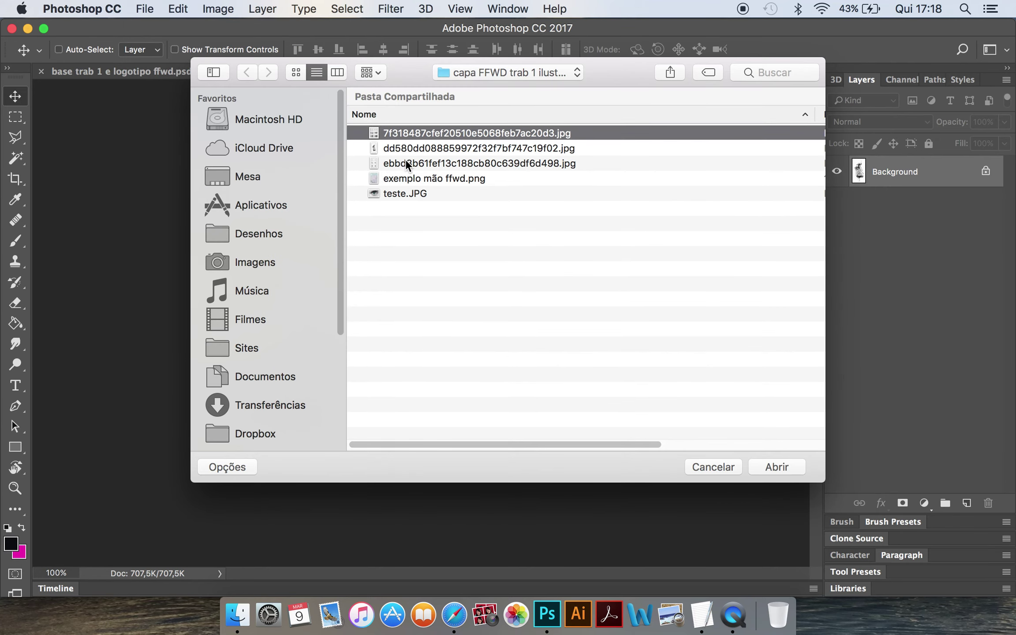
left_click(406, 159, "super")
left_click(412, 192, "super")
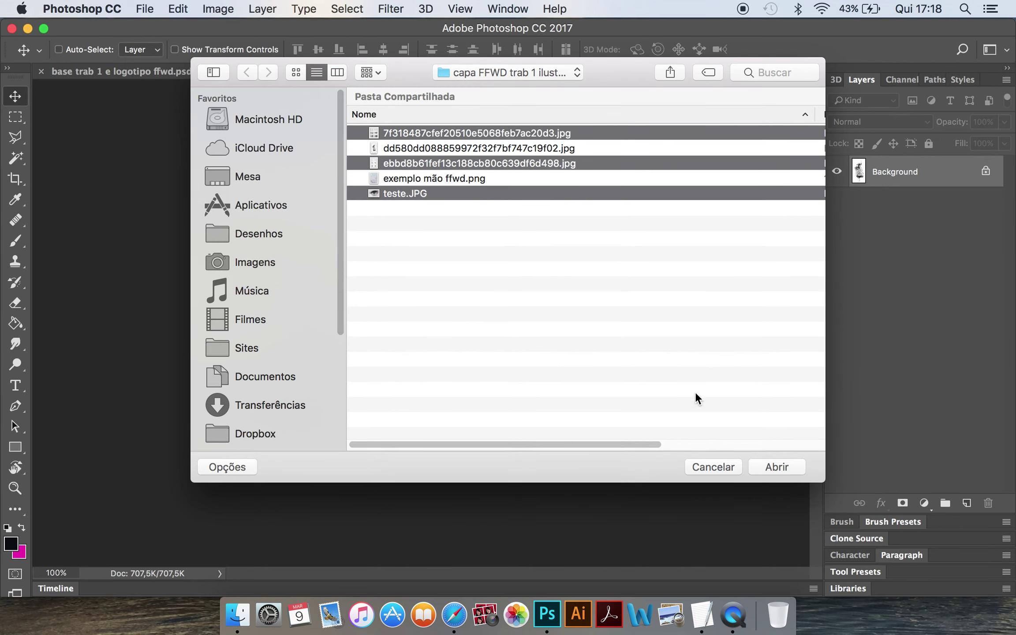
left_click(769, 461)
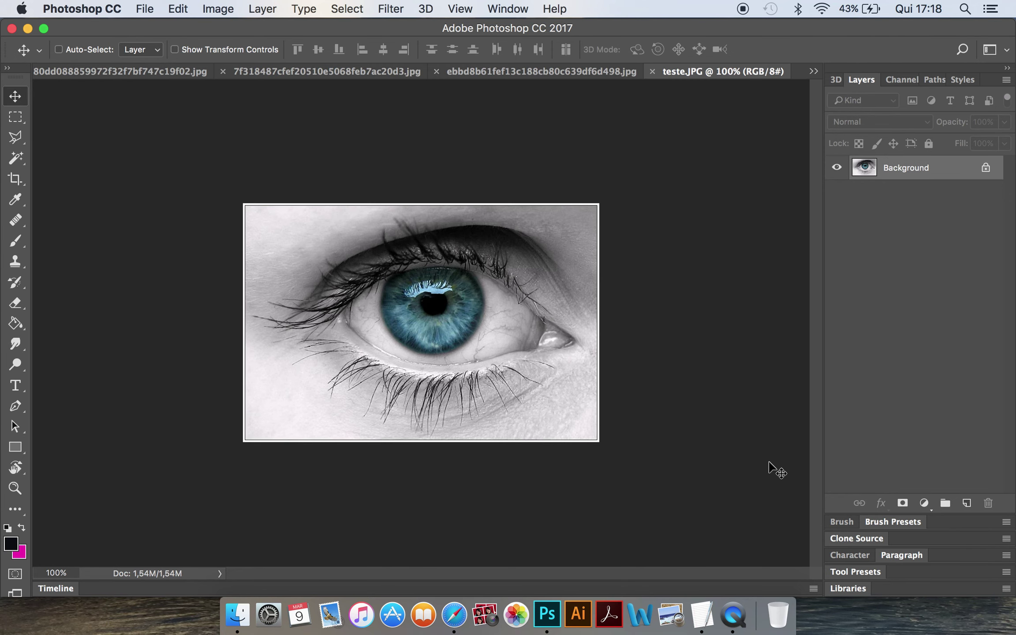
Reopen the first, third and teste.JPG files, then view the profile lips study
left_click(144, 9)
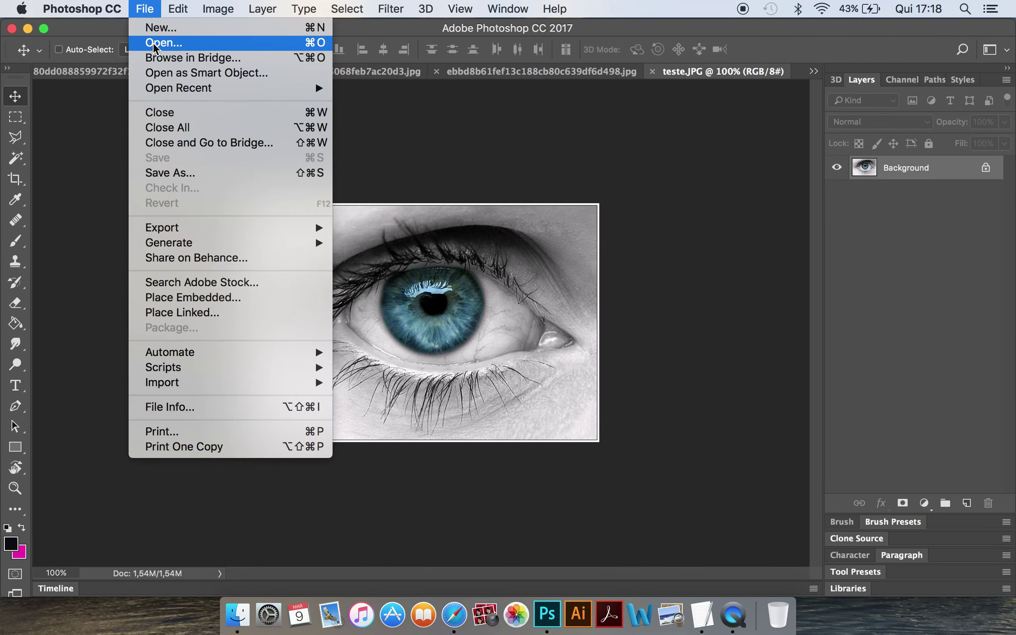
left_click(155, 44)
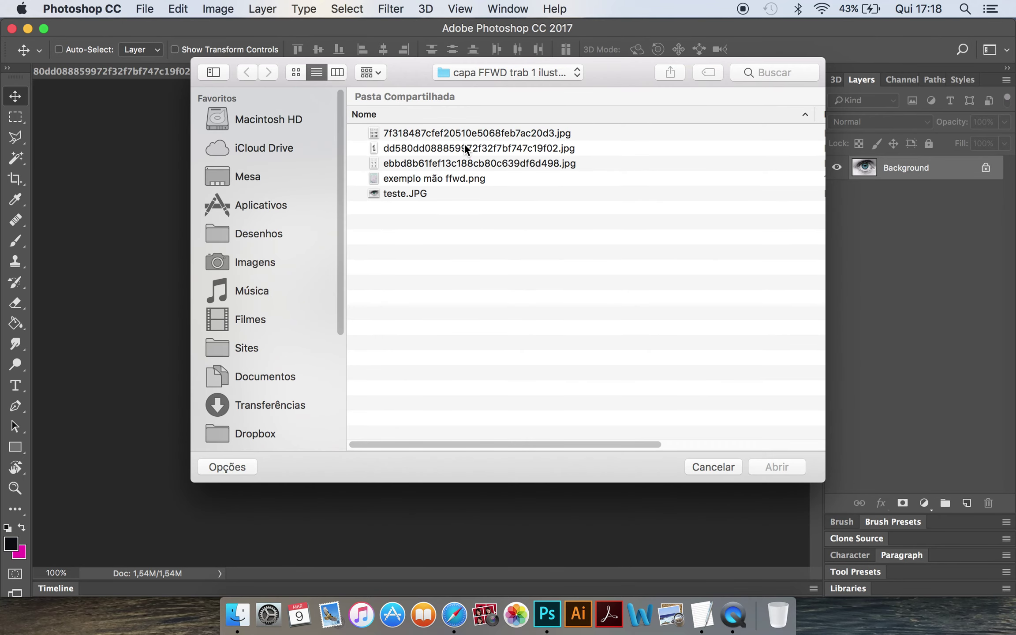
left_click(477, 138)
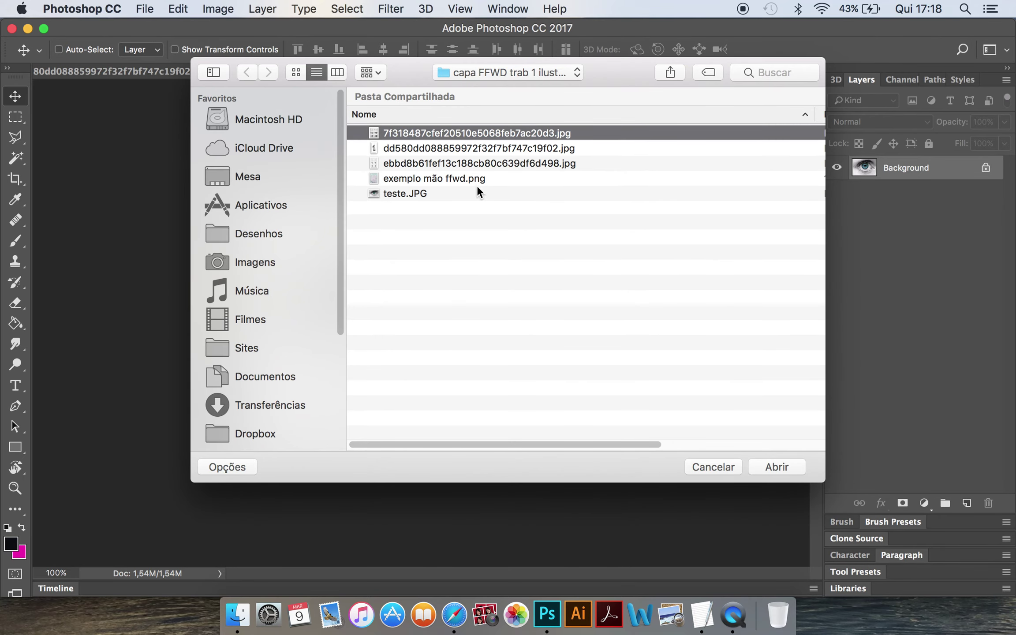
left_click(412, 193, "shift")
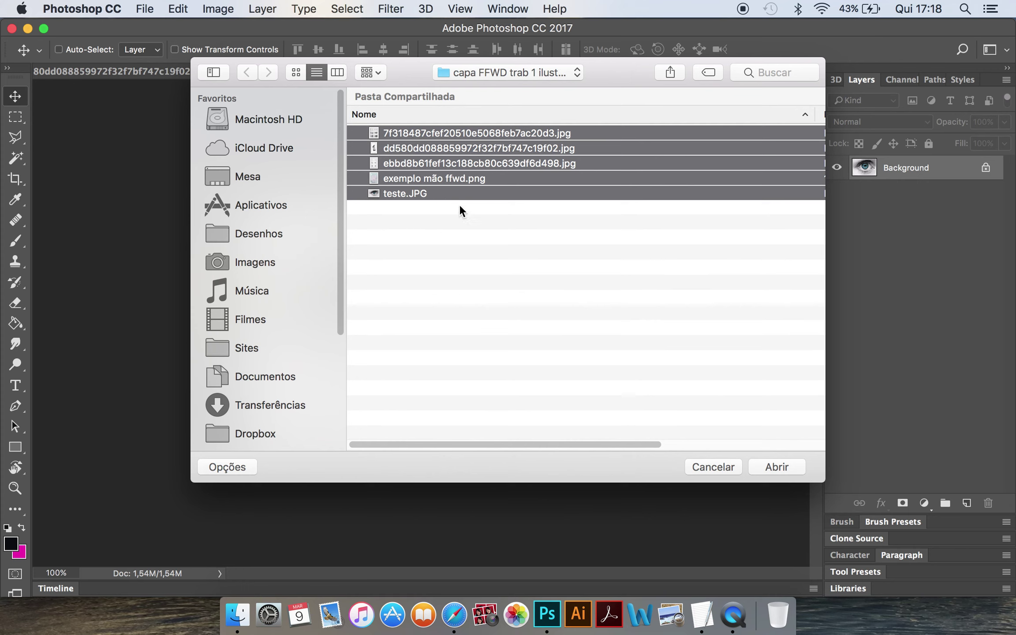
left_click(455, 284)
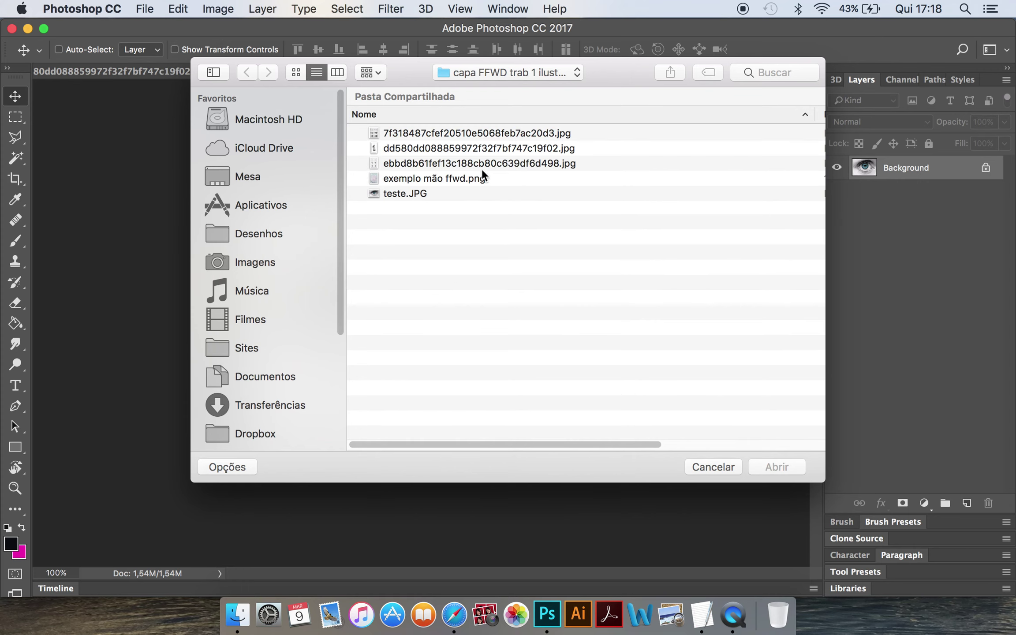
left_click(486, 133)
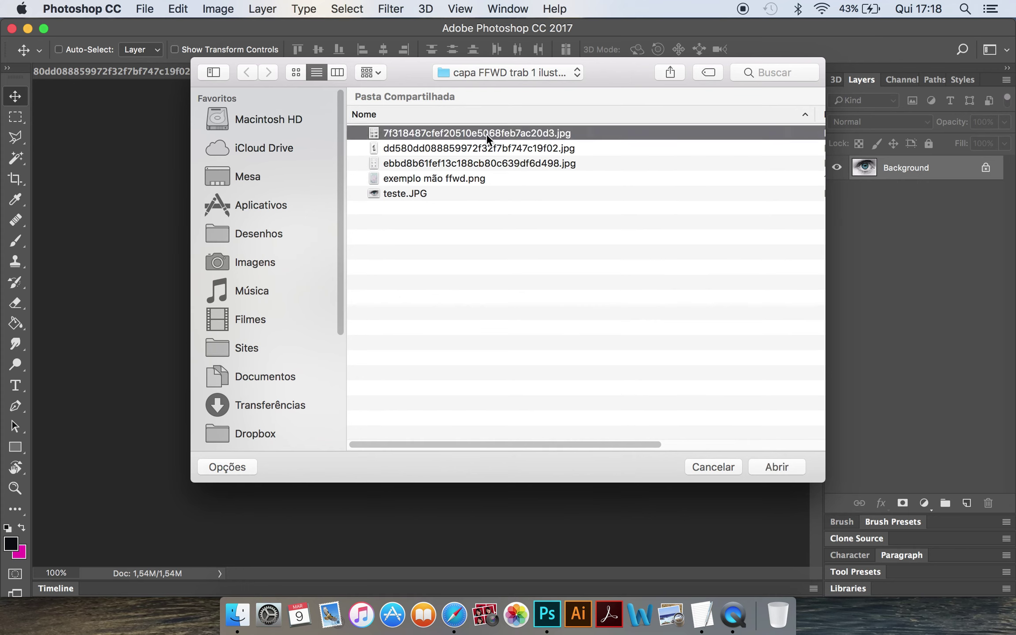
left_click(503, 165, "super")
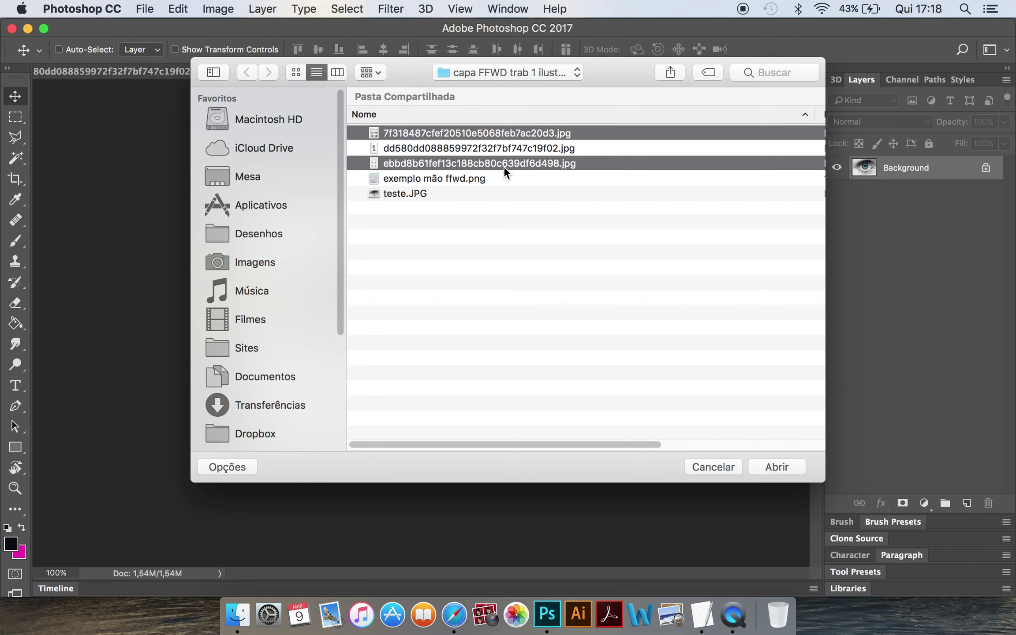
left_click(417, 197, "super")
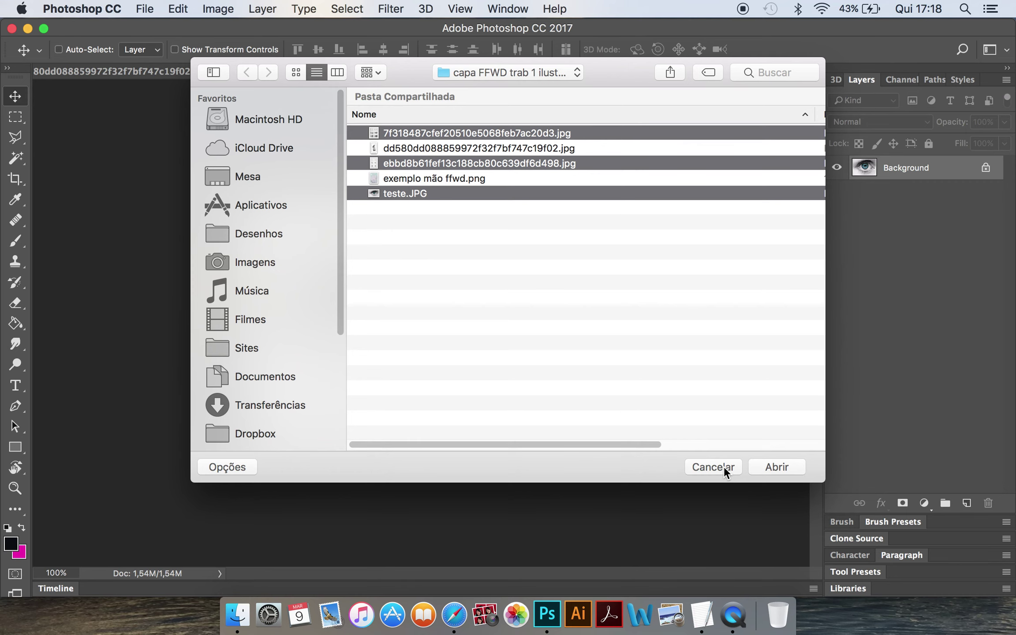
key("Return")
left_click(573, 74)
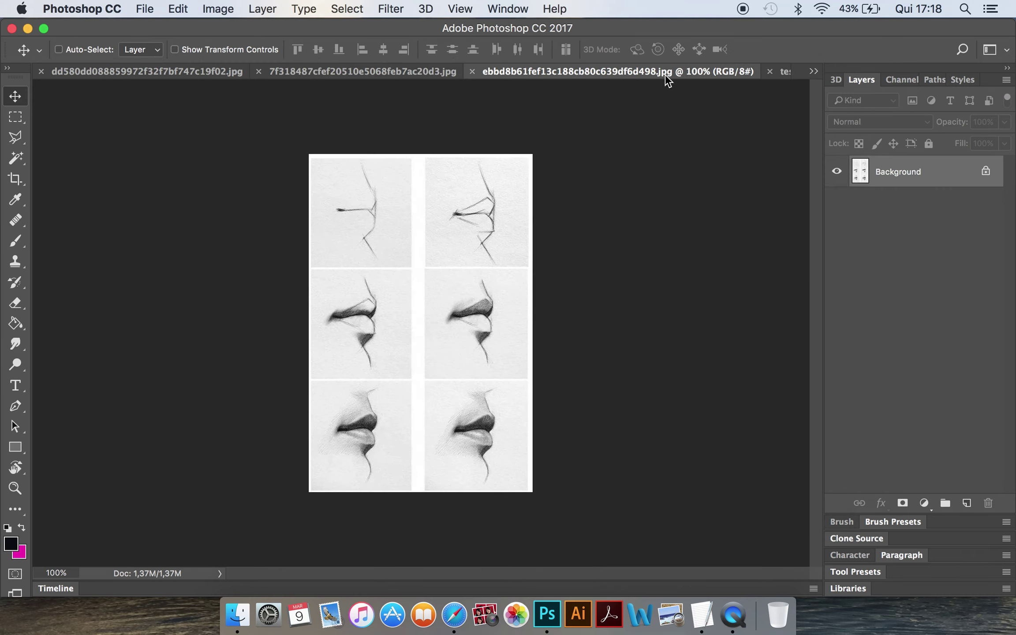
Copy the entire frontal lips grid and paste it into the FFWD cover as Layer 11
left_click(409, 70)
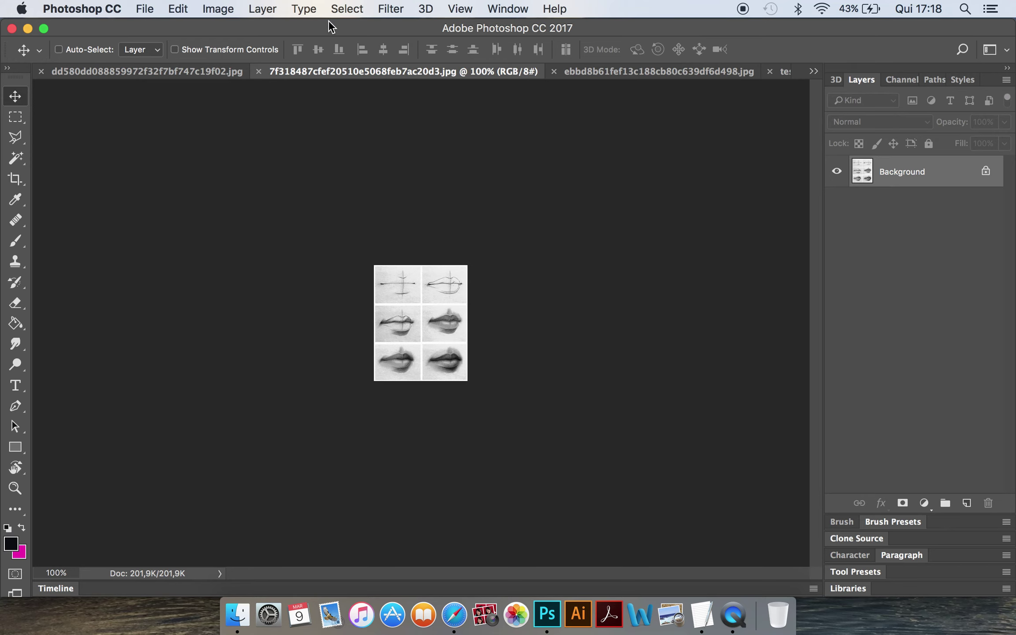
left_click(346, 9)
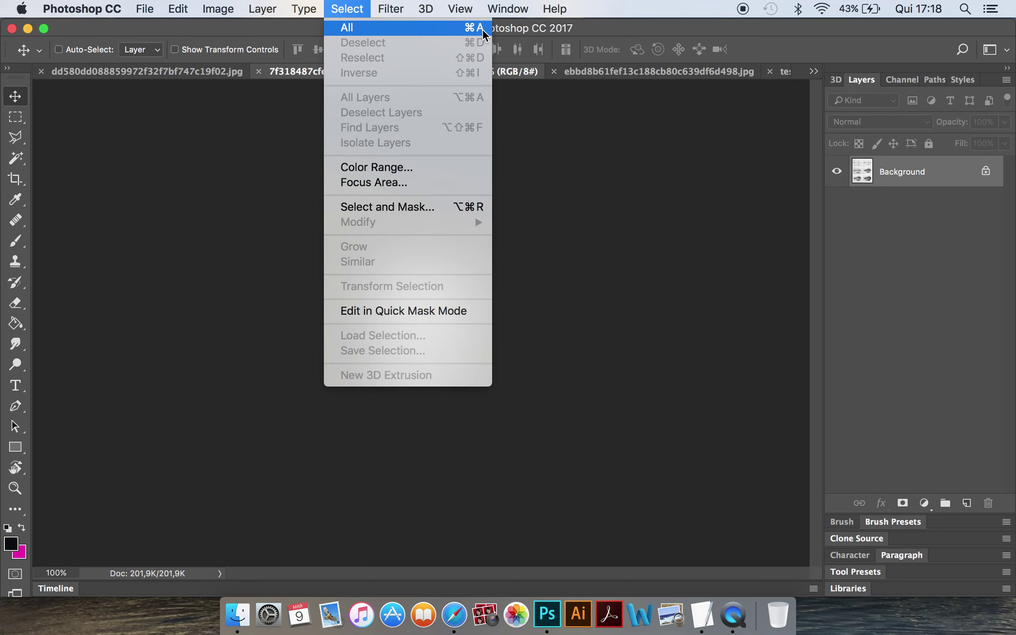
left_click(483, 29)
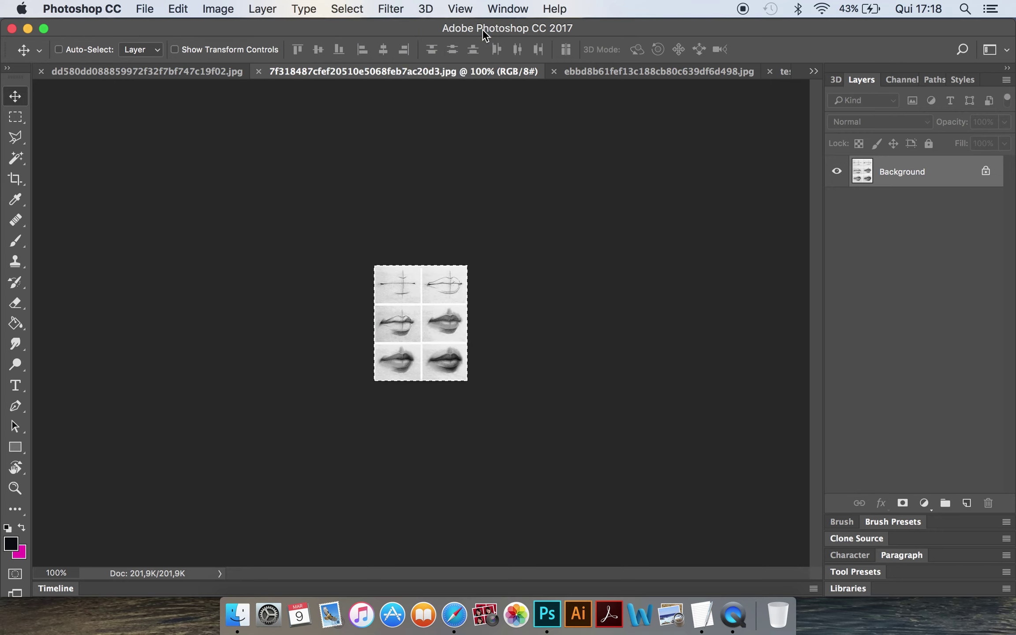
key("super+c")
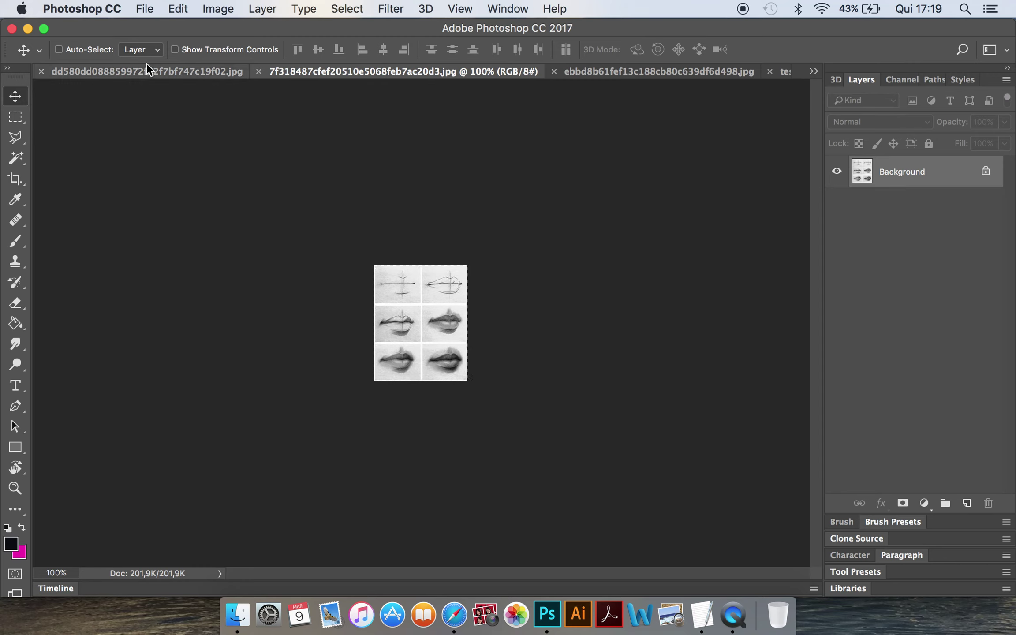
left_click(814, 73)
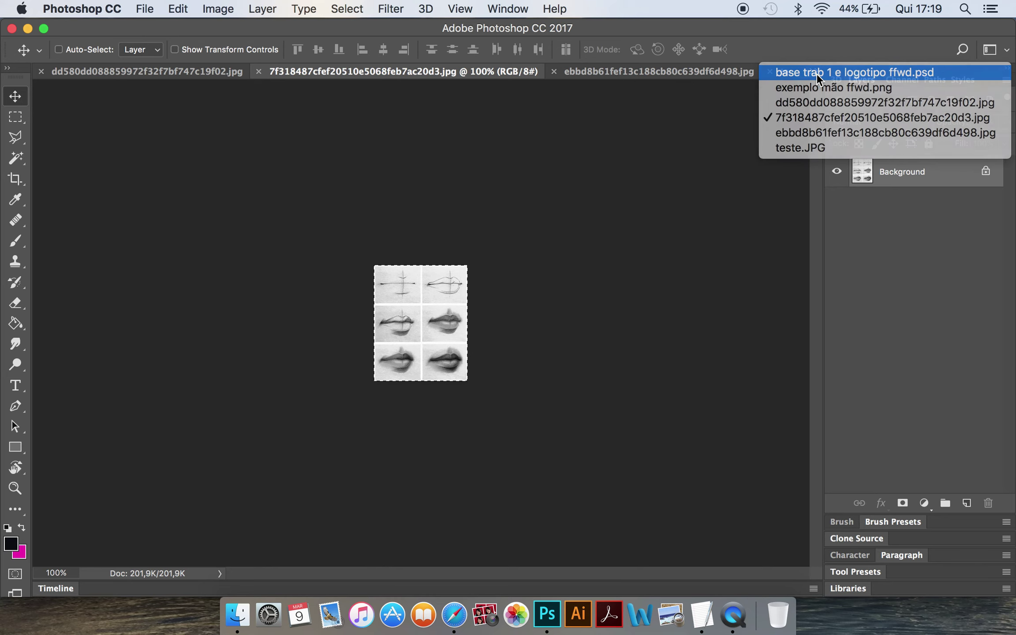
left_click(816, 73)
key("super+v")
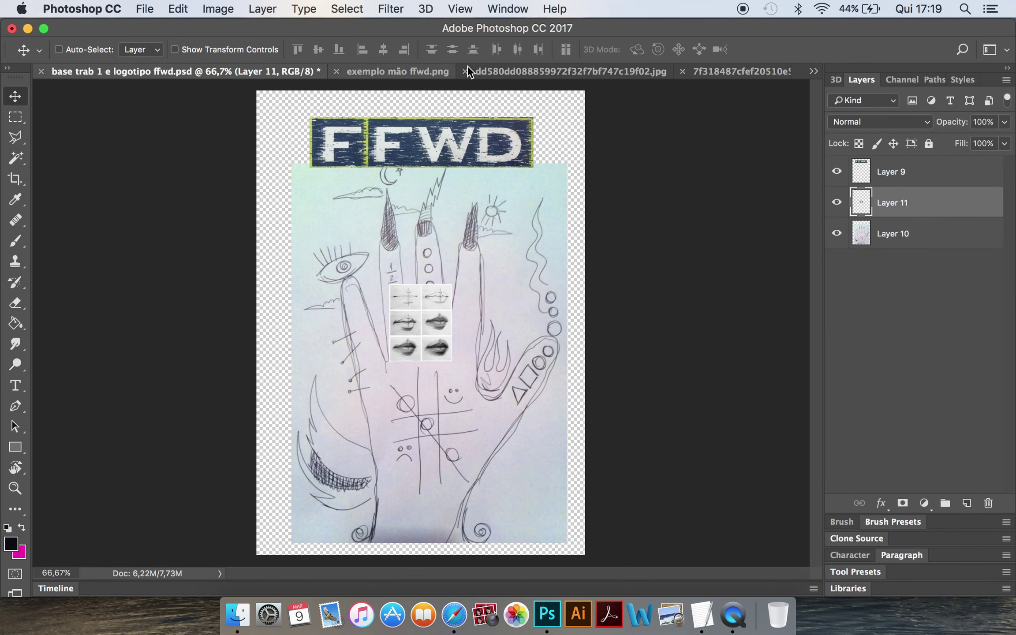
left_click(749, 71)
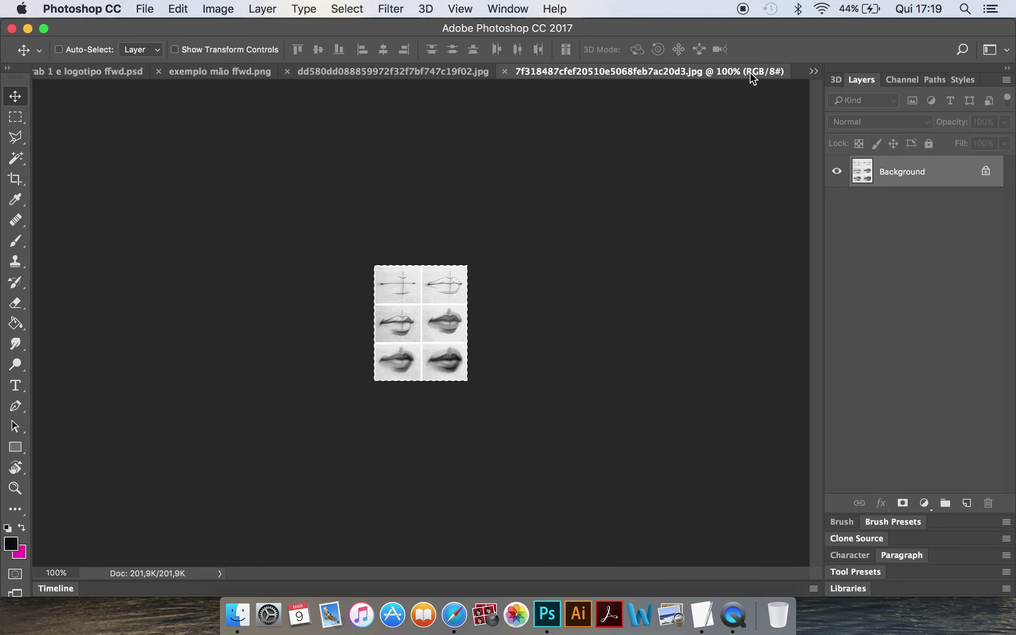
Close the lips grid and hand drawing documents
left_click(505, 71)
left_click(412, 72)
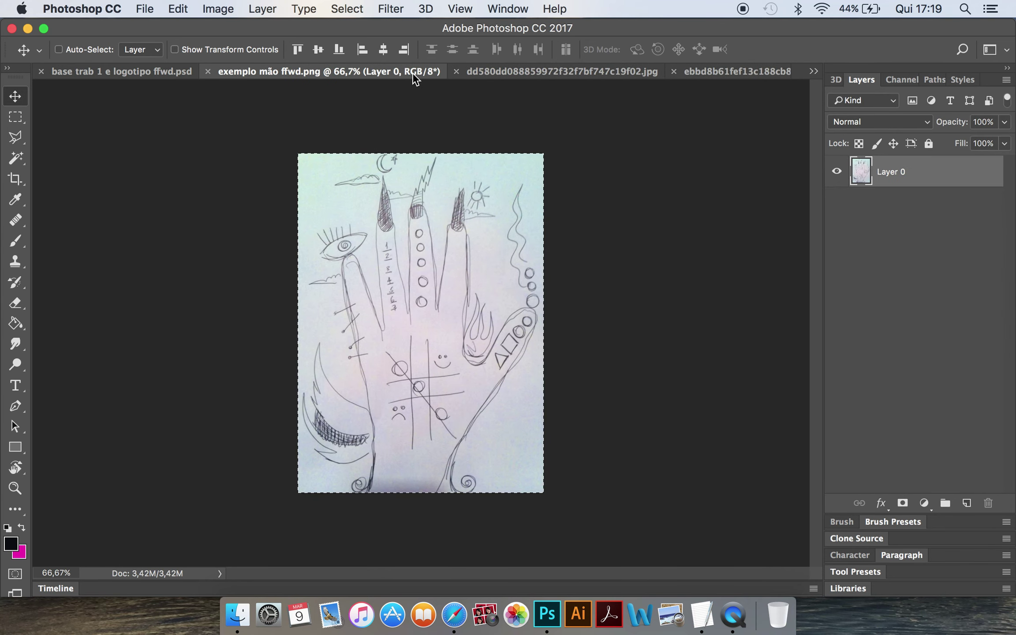
left_click(208, 71)
Drag the nose sketch and profile lips study onto the cover as Layers 12 and 13
left_click(515, 68)
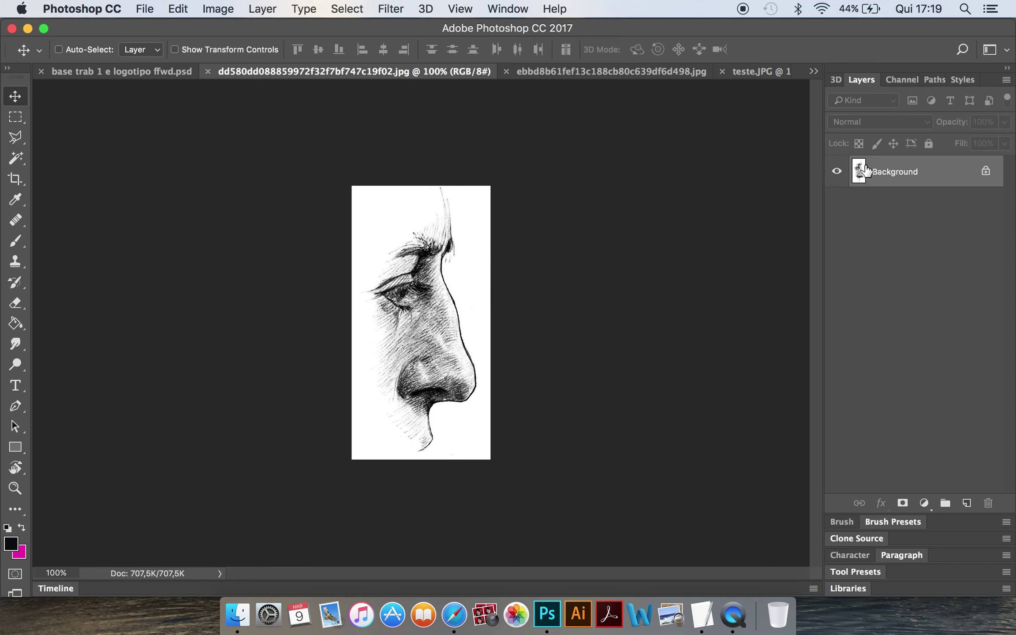
mouse_move(911, 173)
left_mouse_down()
mouse_move(522, 188)
mouse_move(162, 152)
mouse_move(126, 73)
left_mouse_up()
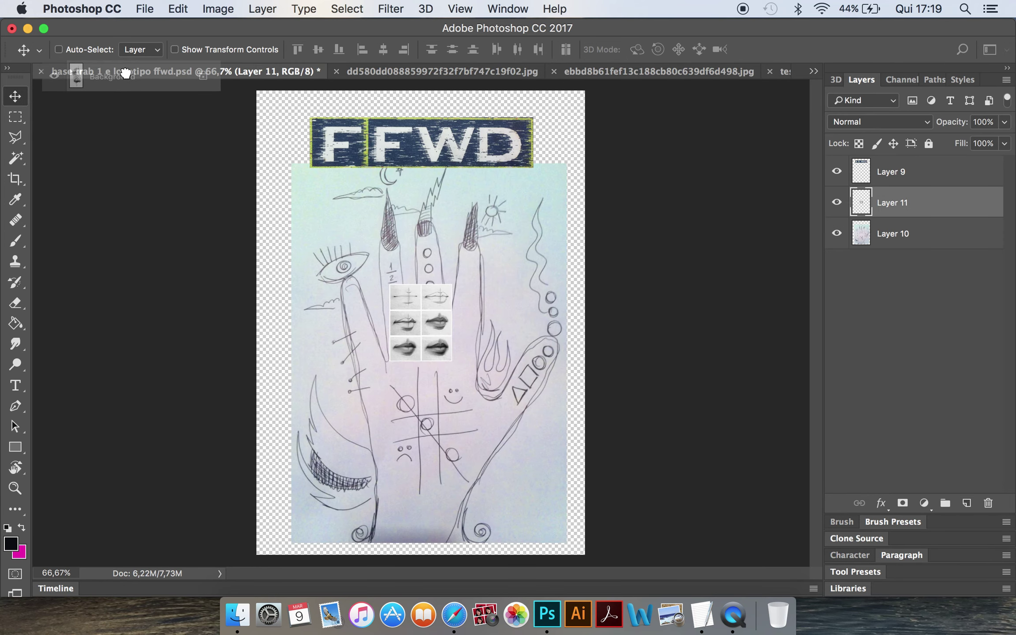
left_click_drag(125, 73, 368, 230)
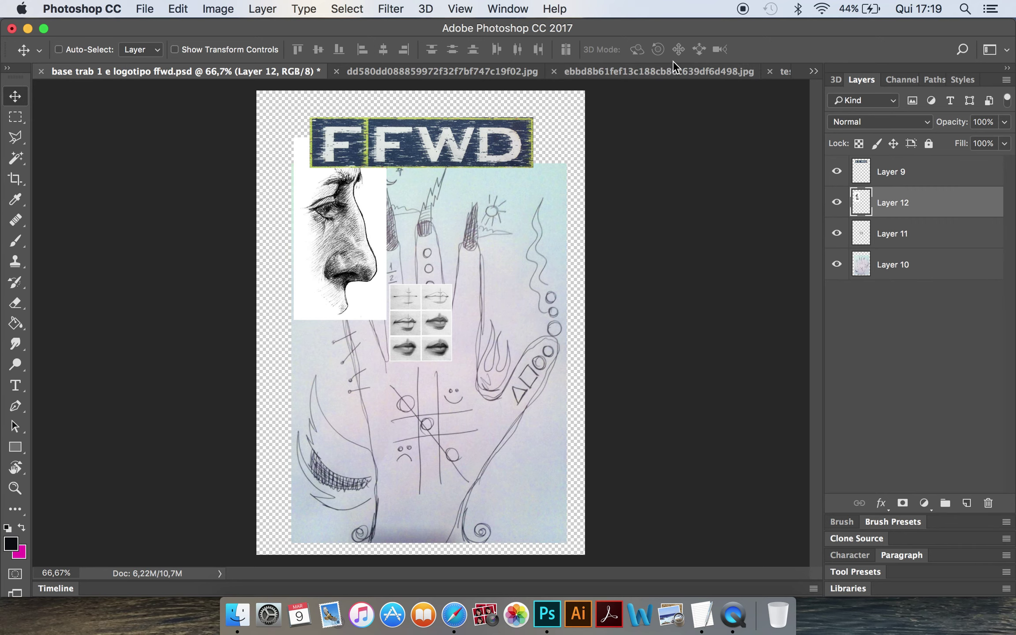
left_click(674, 72)
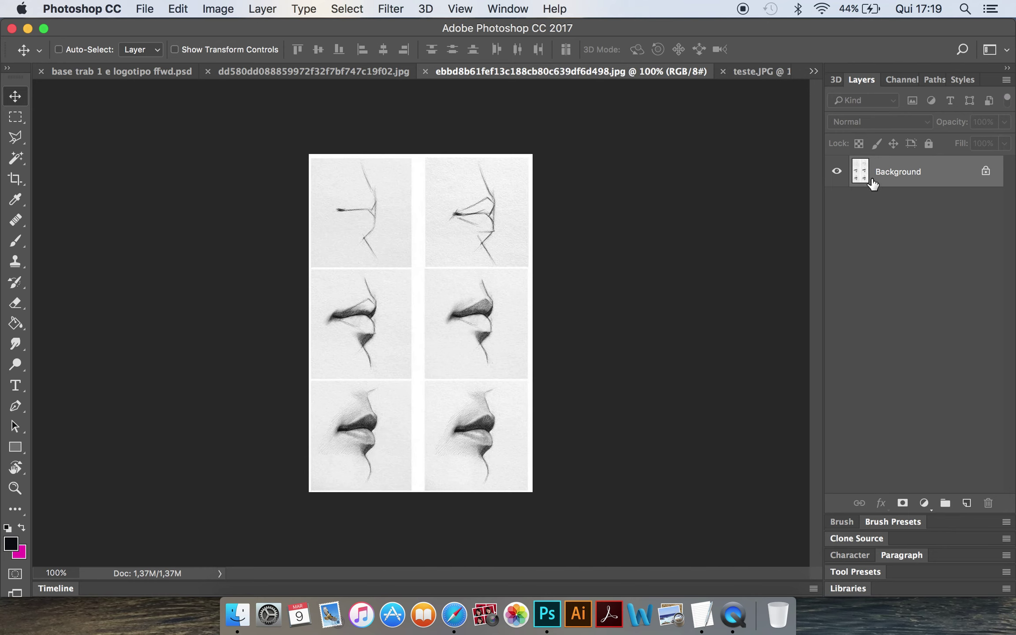
mouse_move(869, 173)
left_mouse_down()
mouse_move(202, 149)
mouse_move(129, 74)
left_mouse_up()
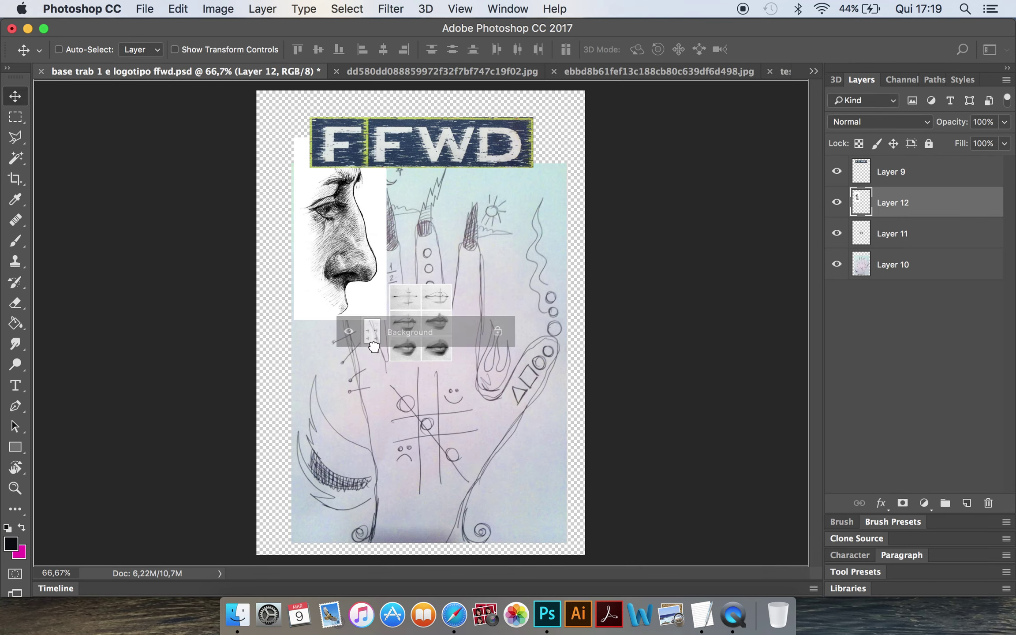
left_click_drag(128, 74, 371, 384)
Close the nose sketch document and bring up the teste.JPG eye photo
left_click(515, 72)
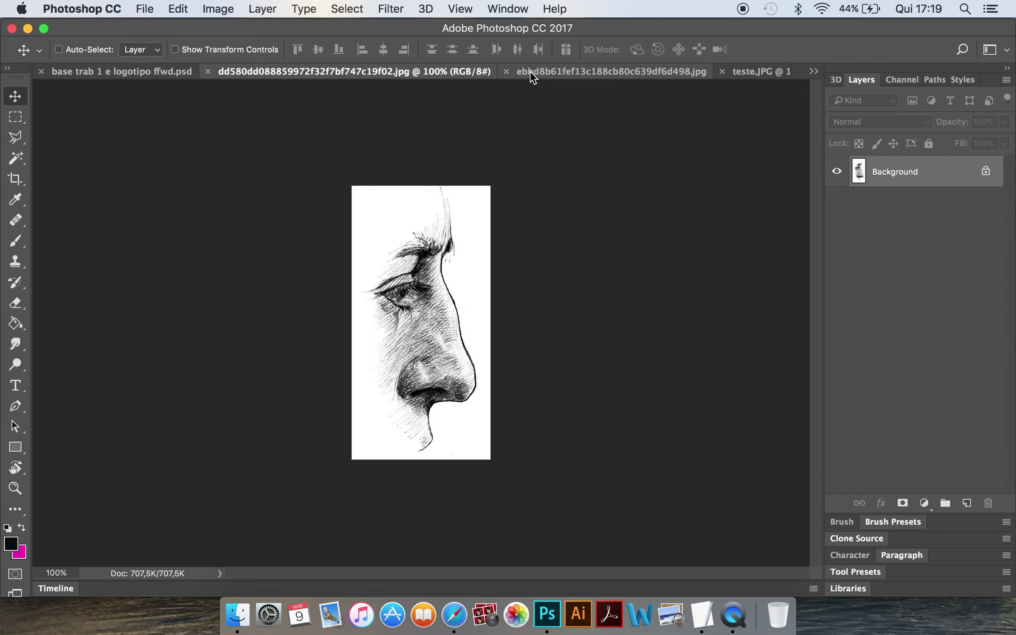
left_click(208, 71)
left_click(688, 75)
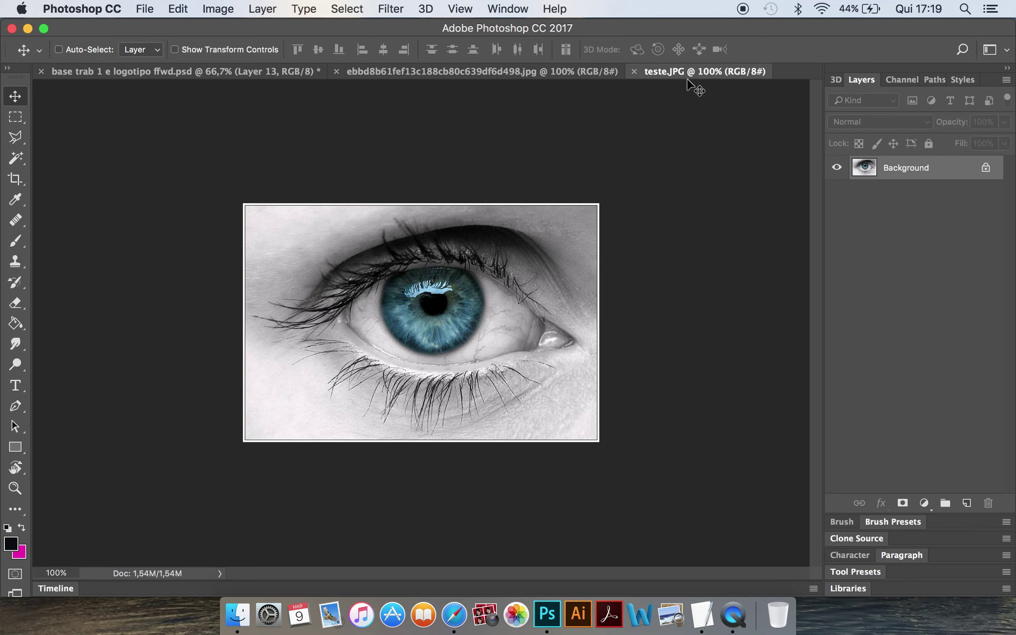
Copy the whole teste.JPG eye photo and paste it into the FFWD cover as Layer 14
key("ctrl+a")
key("ctrl+c")
left_click(191, 72)
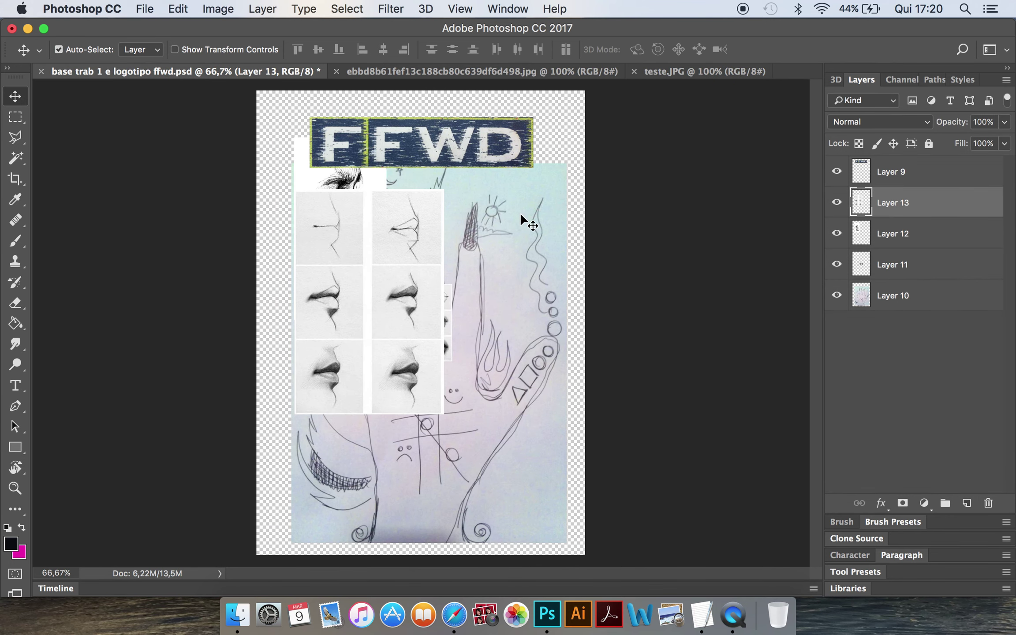
key("super+v")
Nudge the eye photo lower and move the lips study sheet up and right
left_click_drag(499, 392, 527, 500)
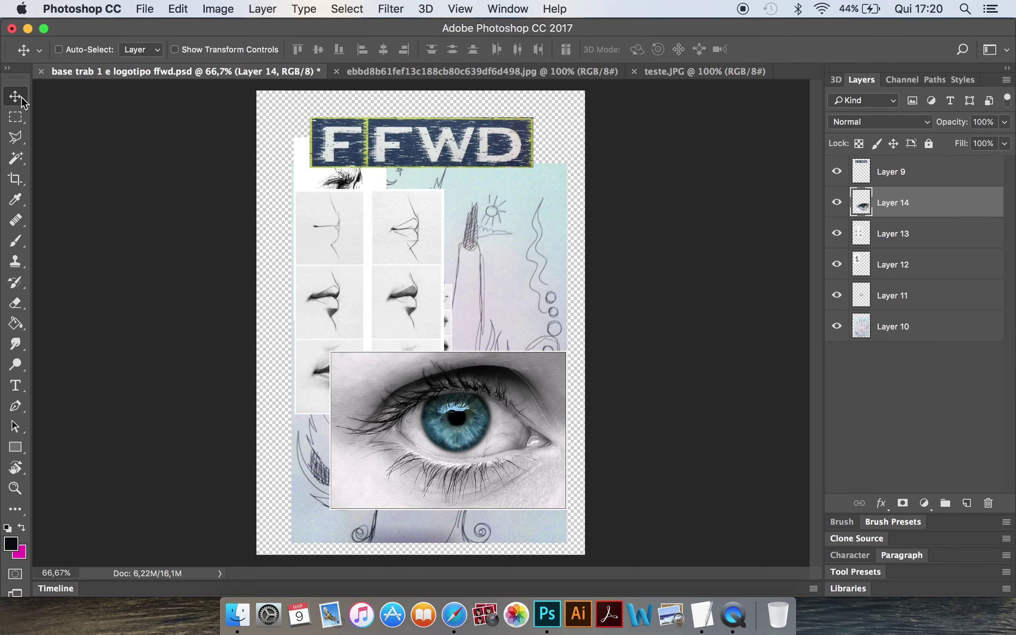
left_click(898, 235)
left_click_drag(442, 276, 513, 243)
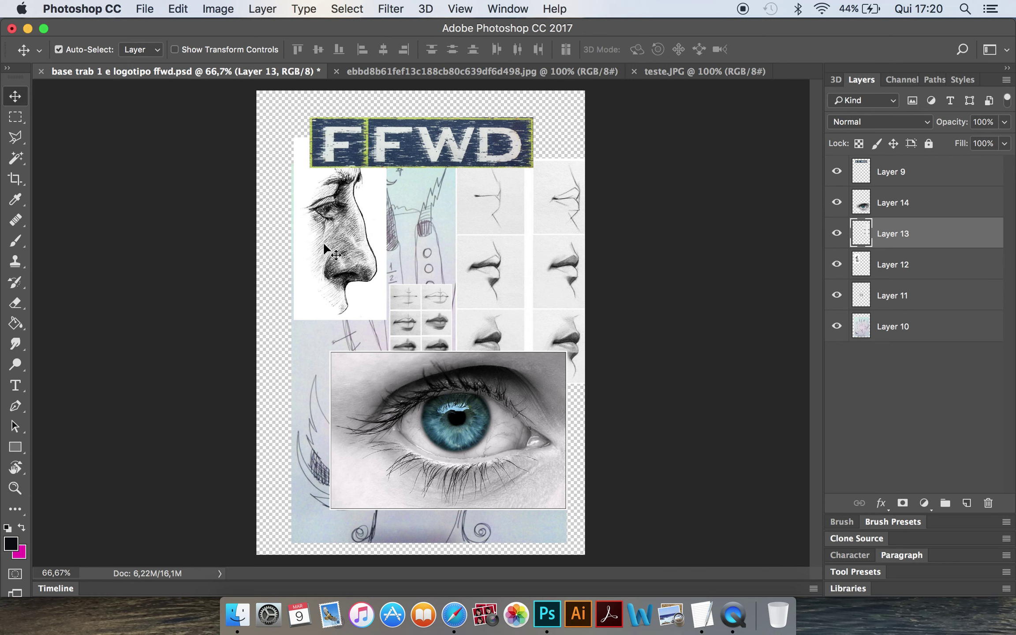
Move the nose sketch left, lips grid up, lips study right, and eye photo to the cover top
left_click_drag(323, 249, 286, 282)
left_click_drag(400, 301, 374, 215)
left_click_drag(412, 419, 352, 453)
left_click_drag(527, 287, 534, 349)
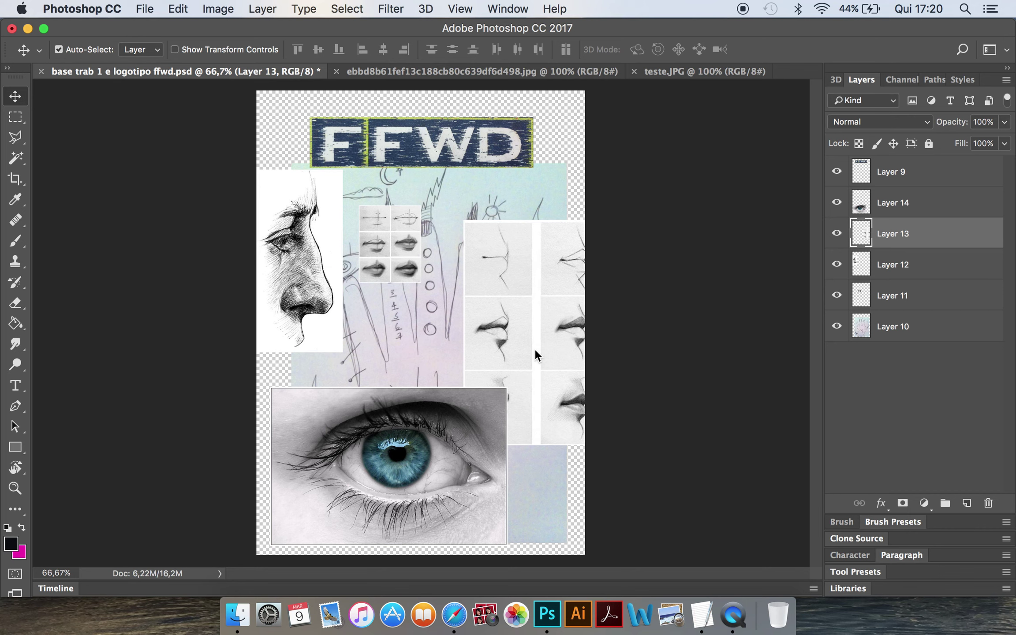
mouse_move(454, 483)
left_mouse_down()
mouse_move(479, 459)
mouse_move(454, 211)
mouse_move(439, 189)
left_mouse_up()
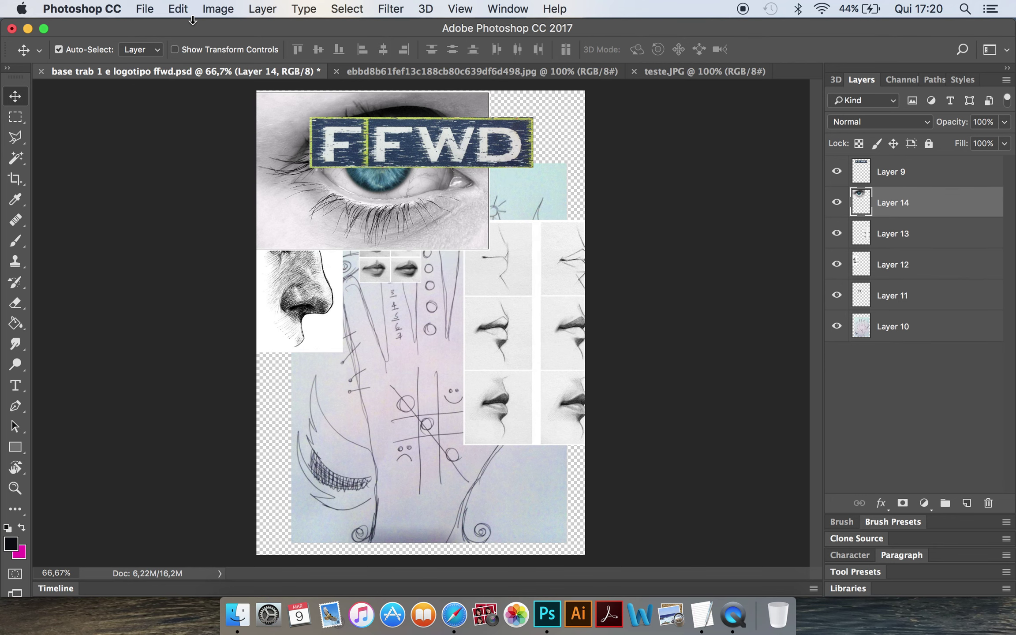
left_click(178, 10)
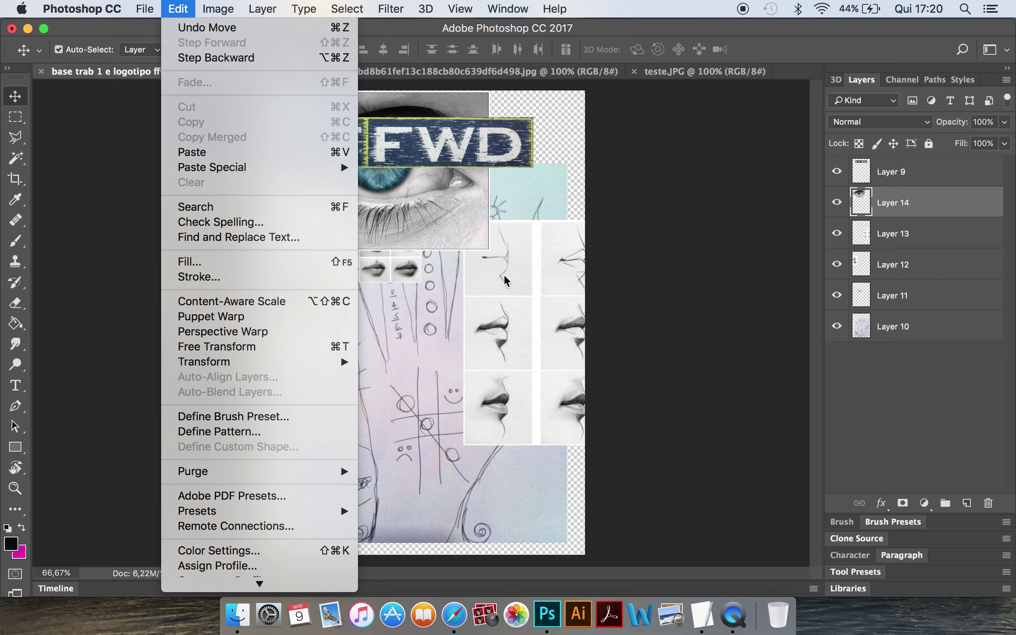
Free-transform the eye photo, enlarging it to about 310%
left_click(271, 348)
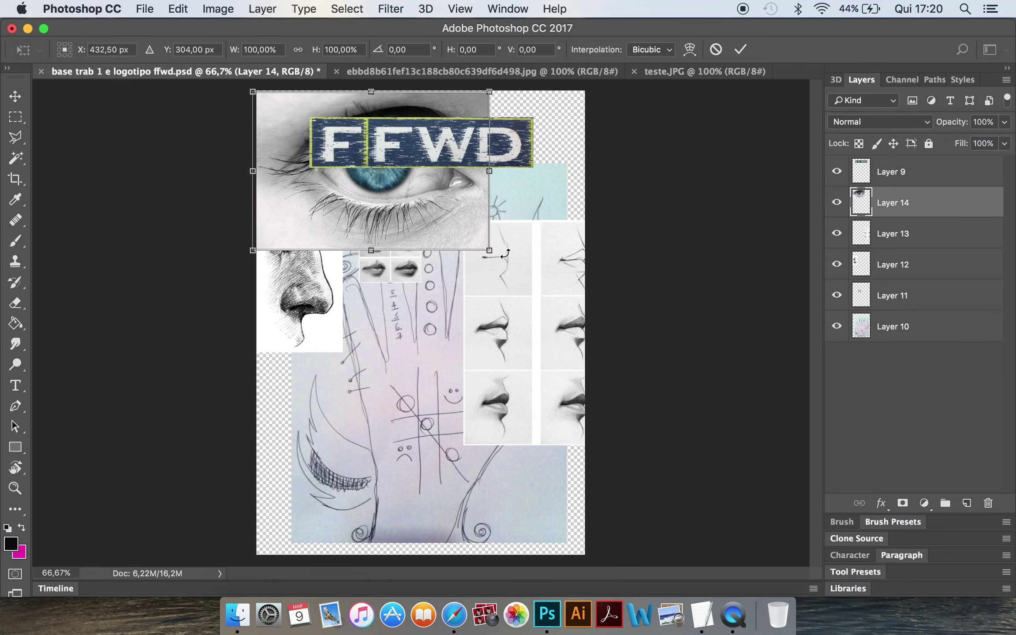
mouse_move(491, 252)
left_mouse_down()
mouse_move(862, 543)
mouse_move(944, 588)
left_mouse_up()
mouse_move(683, 450)
left_mouse_down()
mouse_move(569, 459)
mouse_move(481, 437)
mouse_move(495, 435)
left_mouse_up()
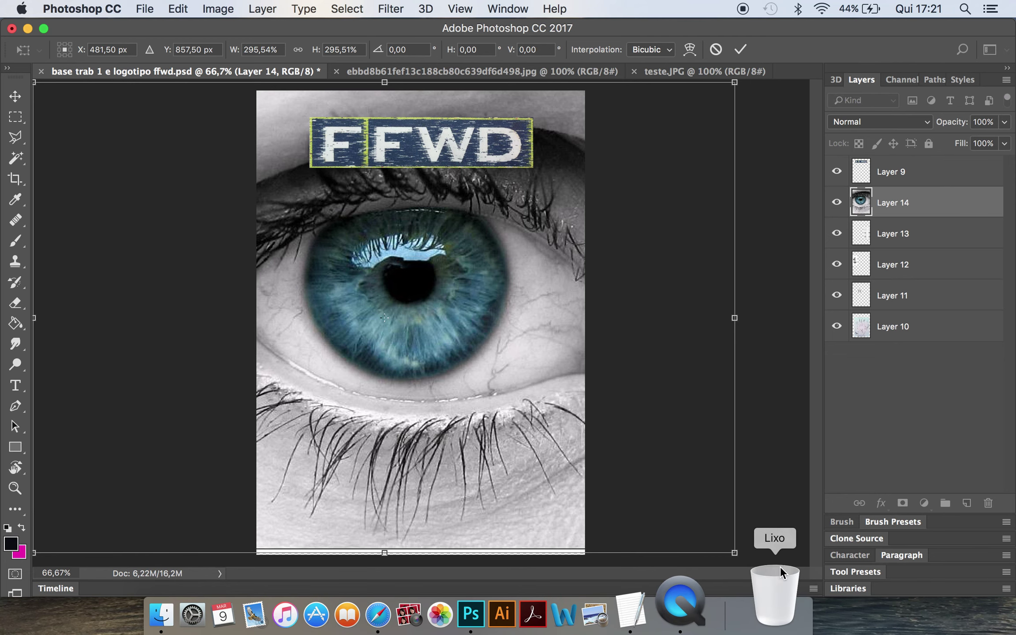
left_click_drag(733, 555, 770, 577)
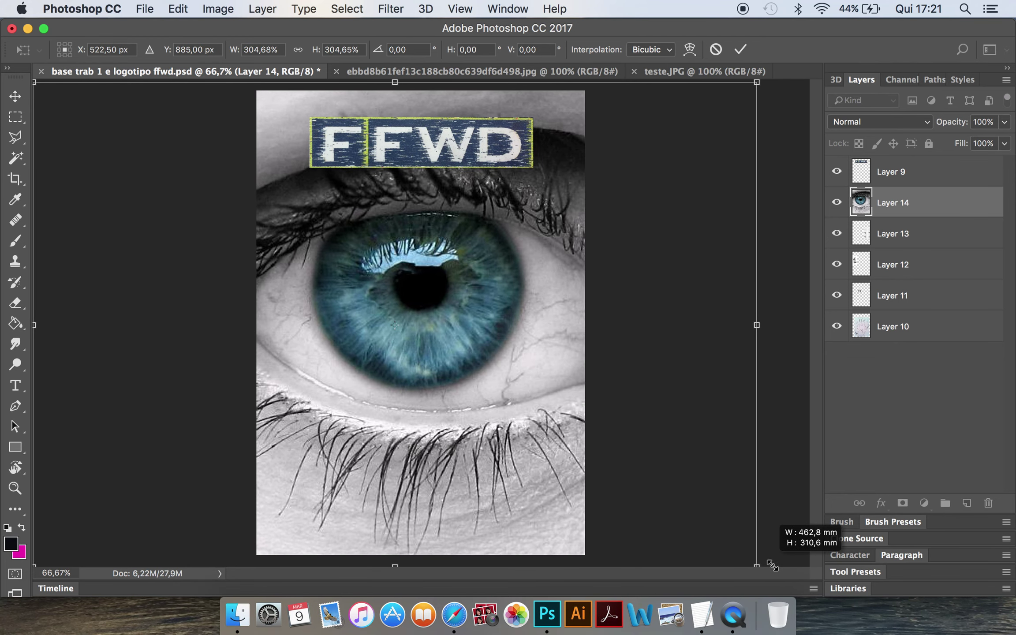
mouse_move(498, 476)
left_mouse_down()
mouse_move(498, 487)
mouse_move(497, 478)
left_mouse_up()
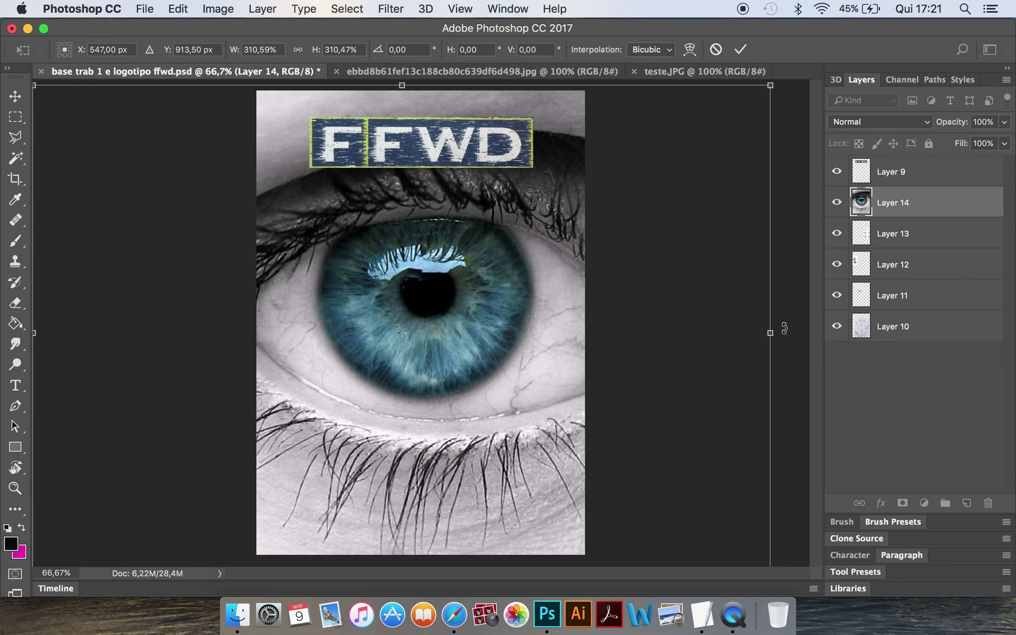
Rotate the eye photo 90 degrees, scale it to about 254%, and fit it to the cover
left_click_drag(784, 336, 410, 464)
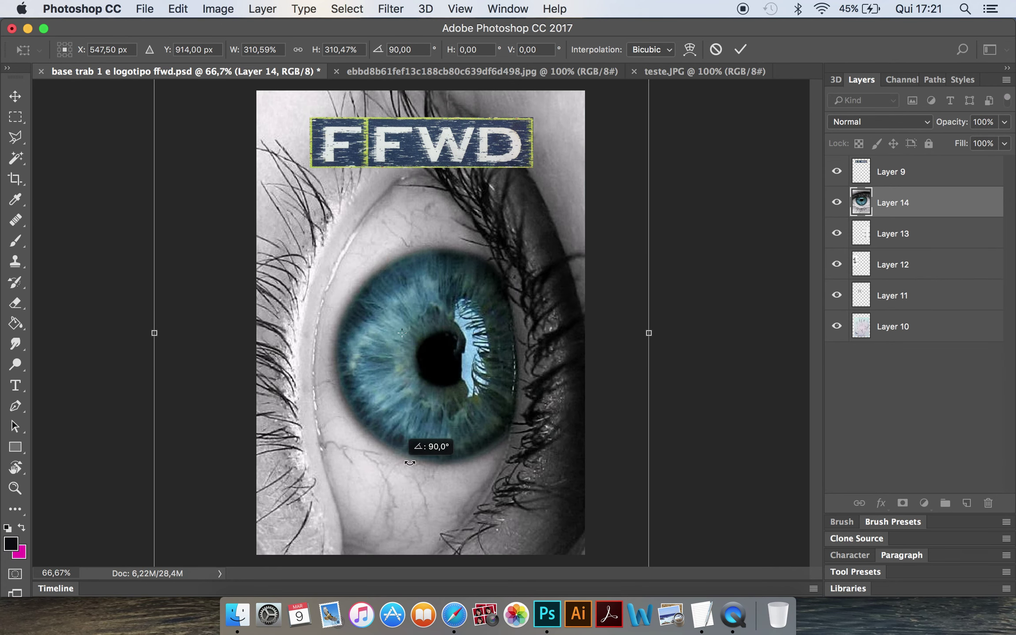
left_click_drag(471, 445, 476, 529)
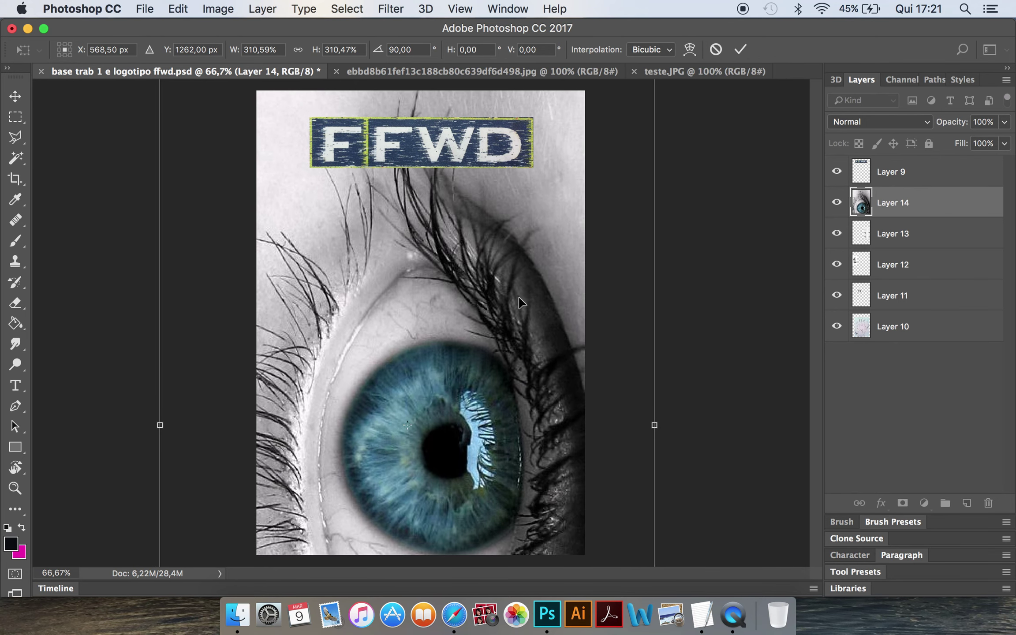
left_click_drag(538, 194, 538, 373)
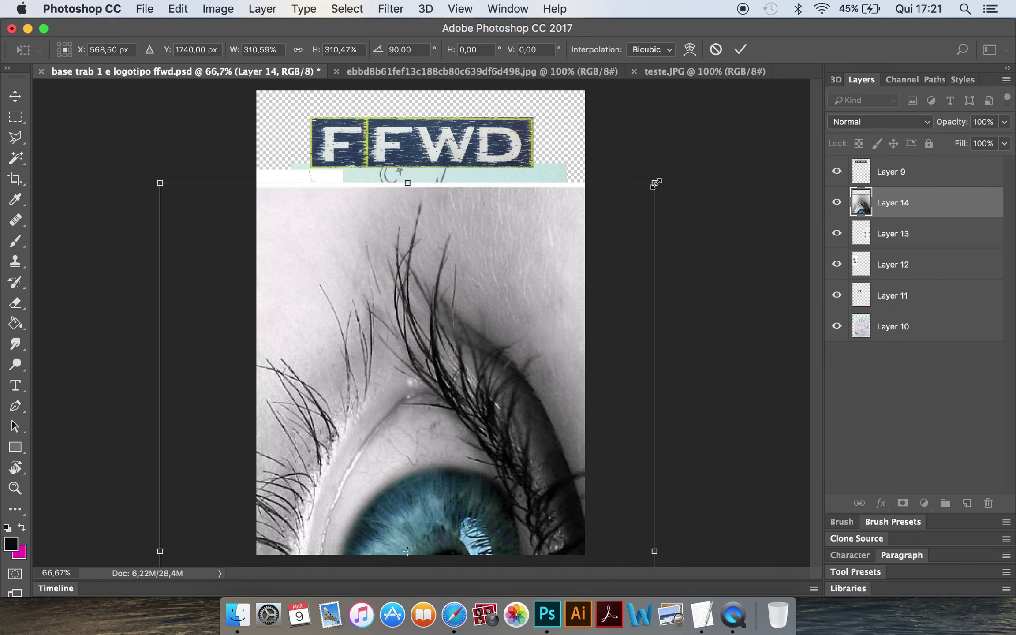
left_click_drag(654, 184, 531, 352)
left_click_drag(428, 393, 497, 136)
key("Return")
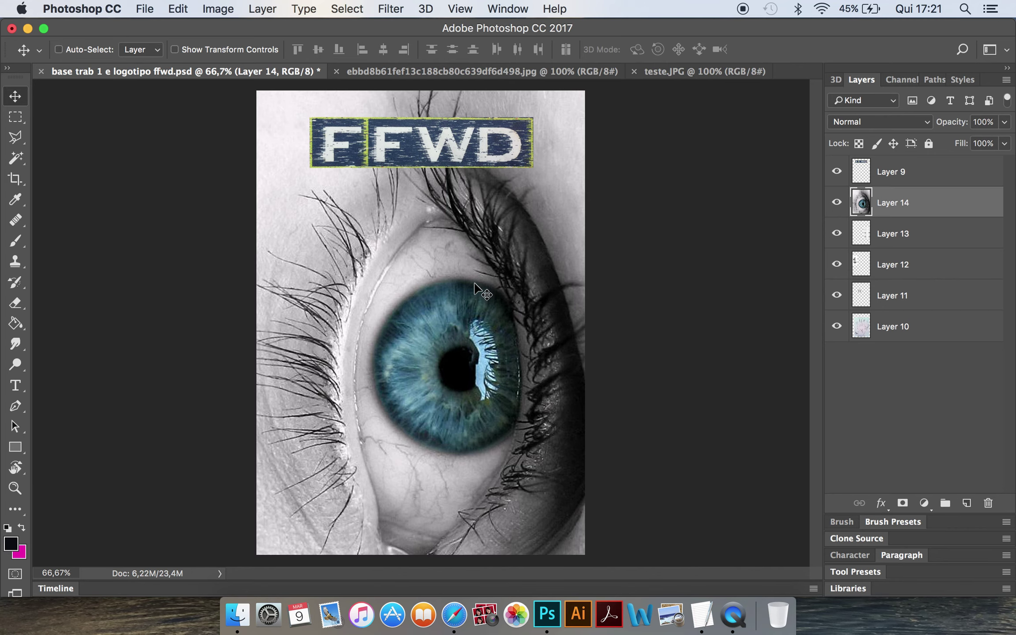
key("super+minus")
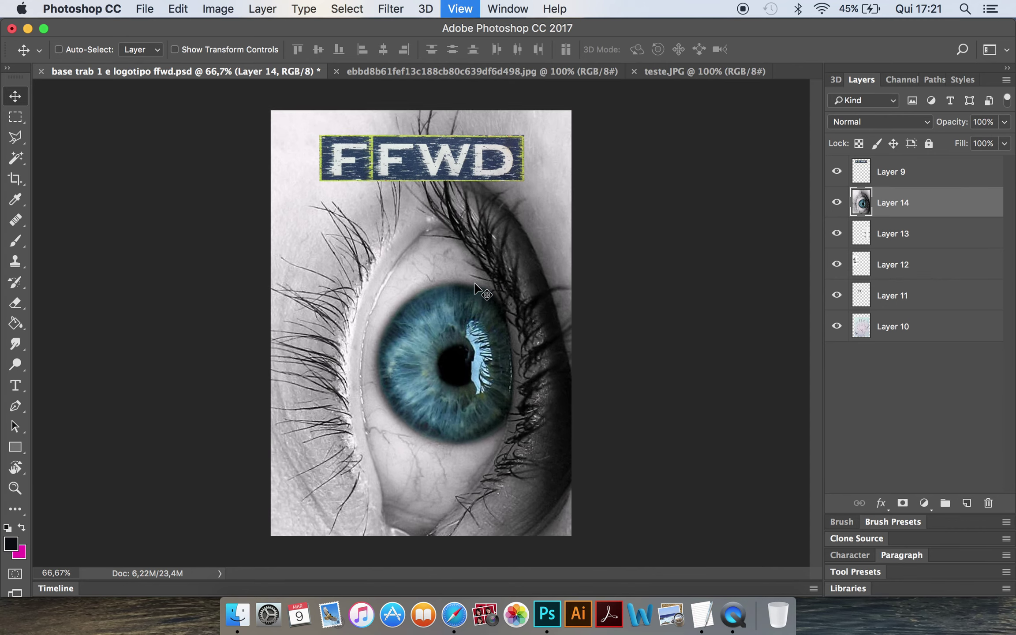
Zoom to the whole cover and shift the eye photo slightly left and up
key("super+minus")
key("super+minus")
key("super+plus")
key("super+plus")
key("super+plus")
key("super+plus")
key("super+minus")
key("super+minus")
key("super+minus")
key("super+plus")
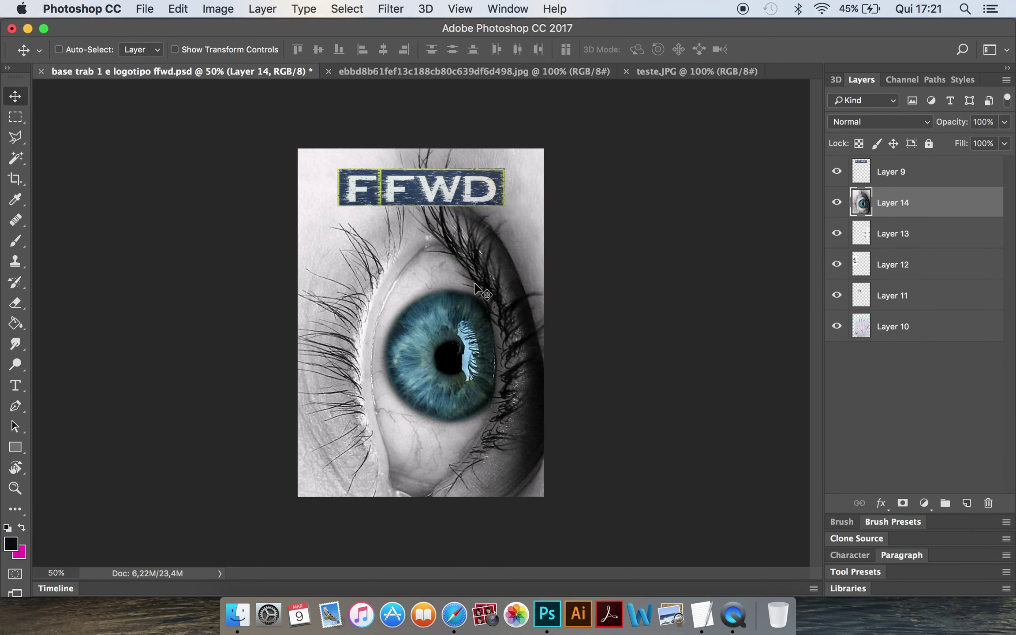
key("super+t")
left_click_drag(428, 351, 412, 347)
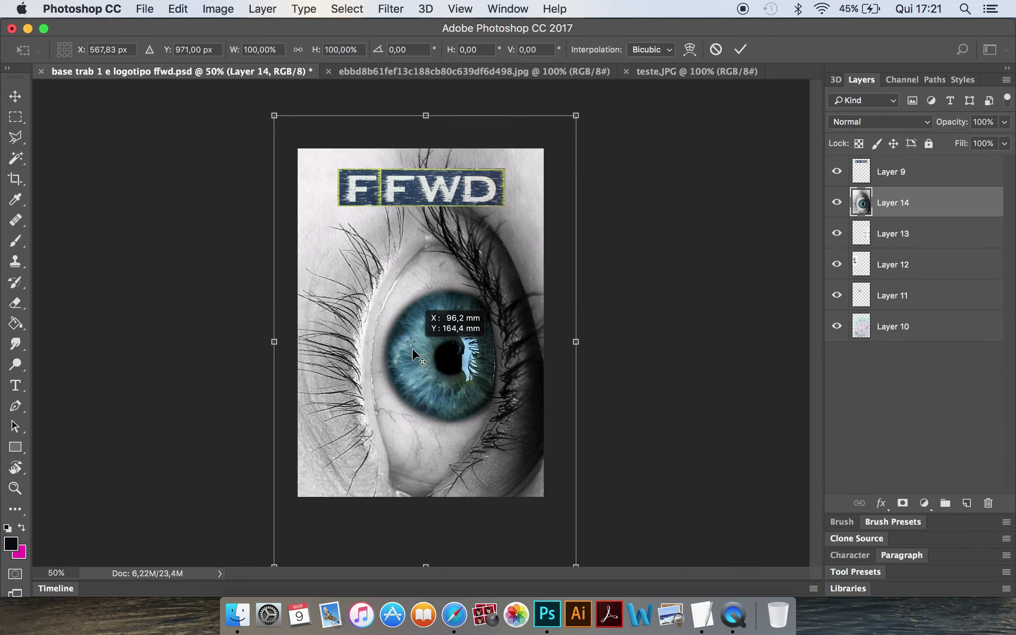
mouse_move(473, 413)
left_mouse_down()
mouse_move(472, 400)
mouse_move(464, 402)
left_mouse_up()
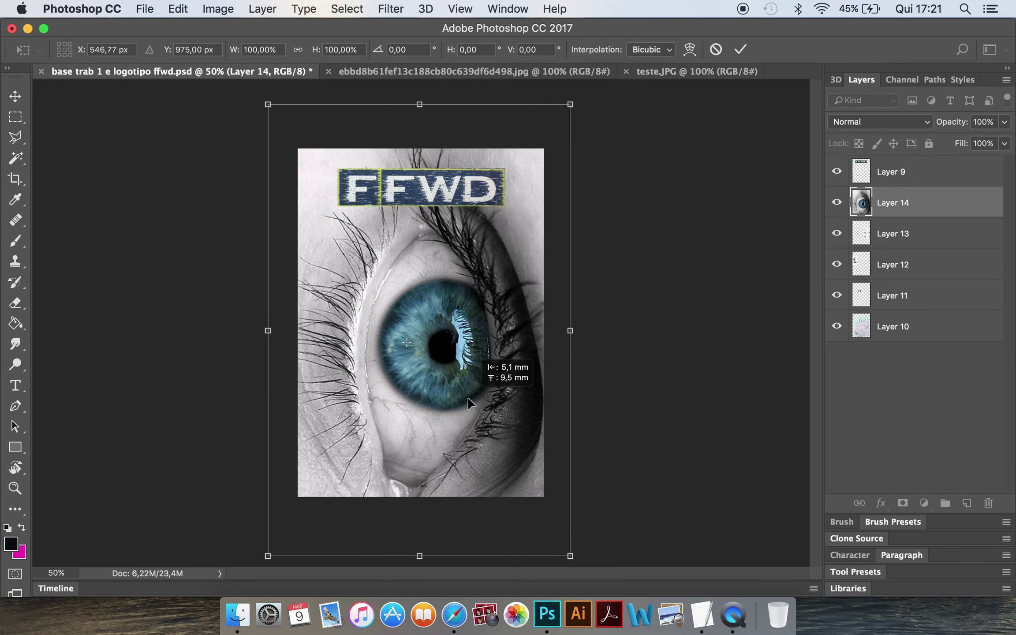
key("Return")
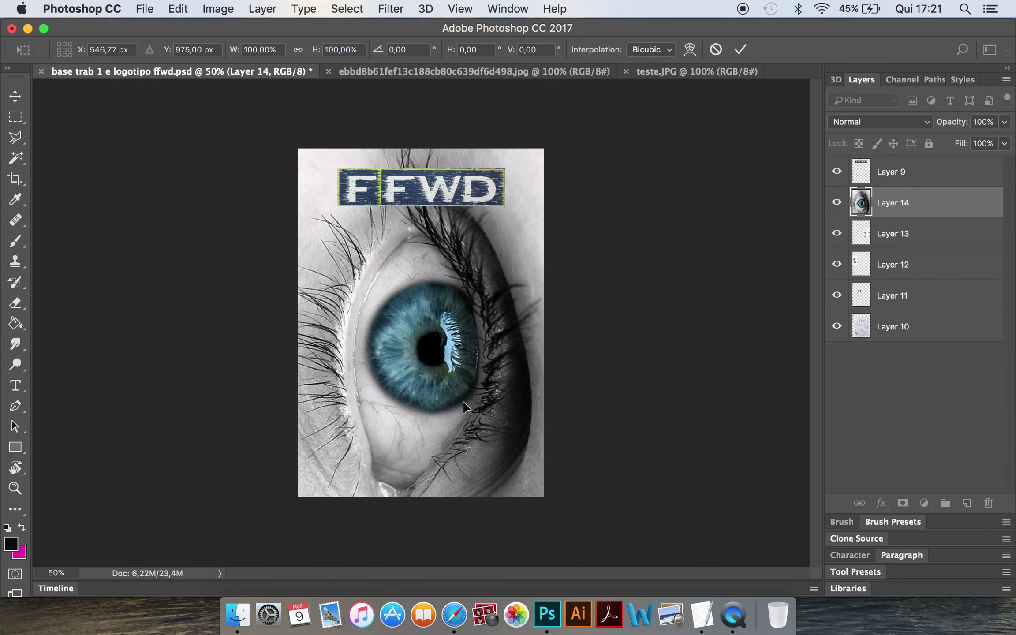
Move Layer 10 above Layer 14 so the hand drawing covers the eye
mouse_move(903, 325)
left_mouse_down()
mouse_move(935, 336)
mouse_move(924, 229)
left_mouse_up()
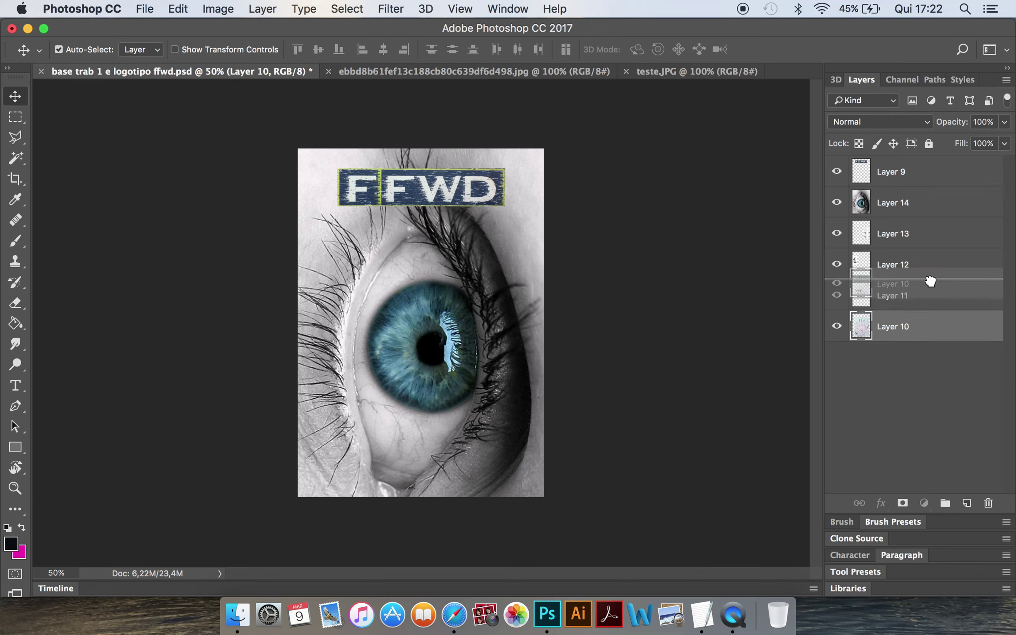
left_click_drag(924, 230, 923, 207)
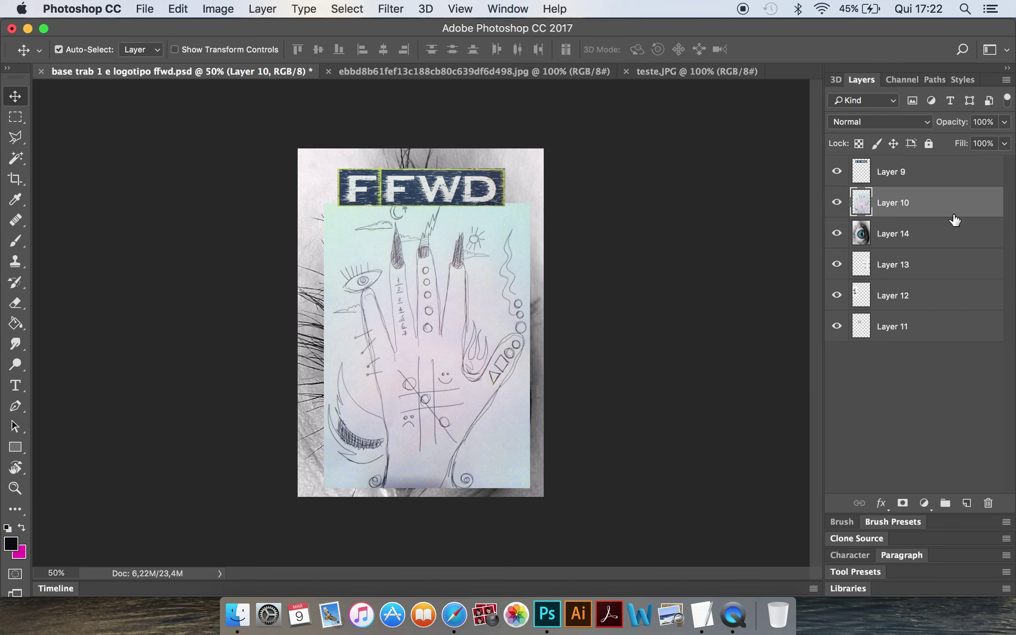
left_click(929, 127)
left_click(929, 127)
Set the hand drawing to Multiply blending and move it lower over the eye
left_click(926, 124)
left_click(709, 213)
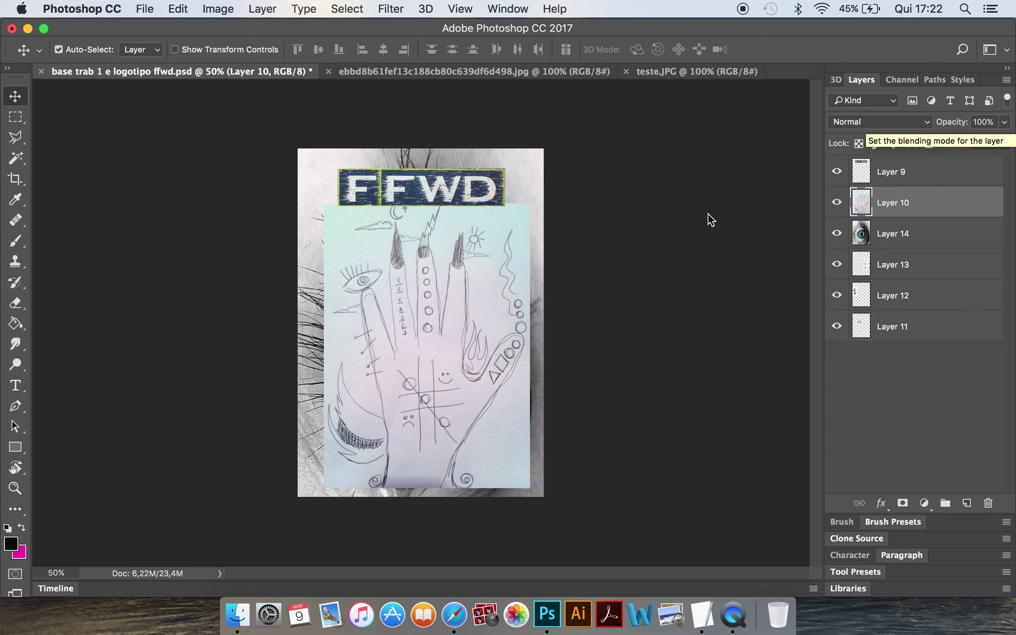
left_click(905, 125)
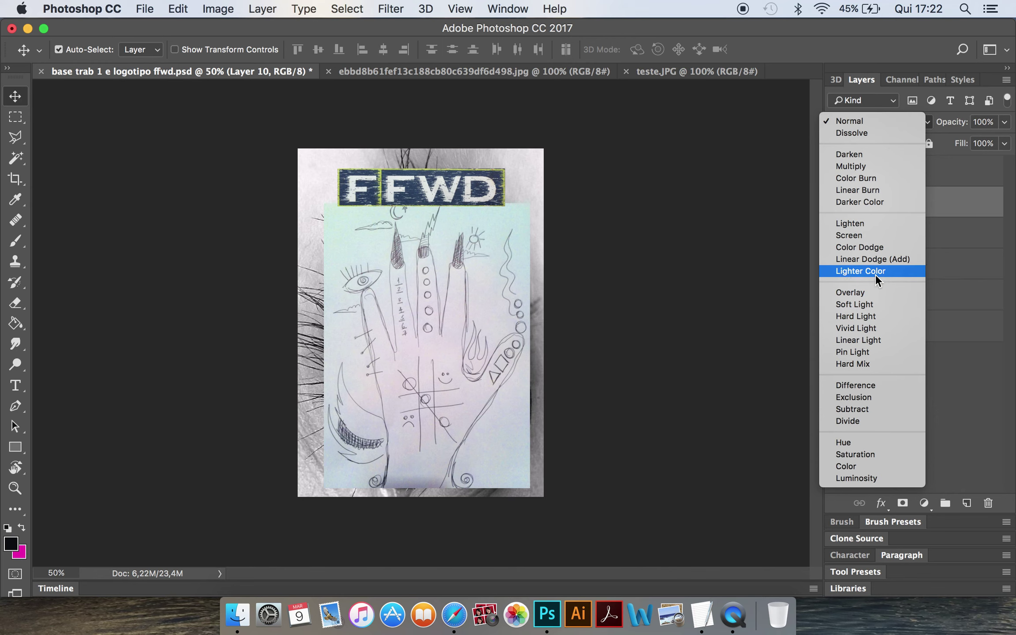
left_click(887, 168)
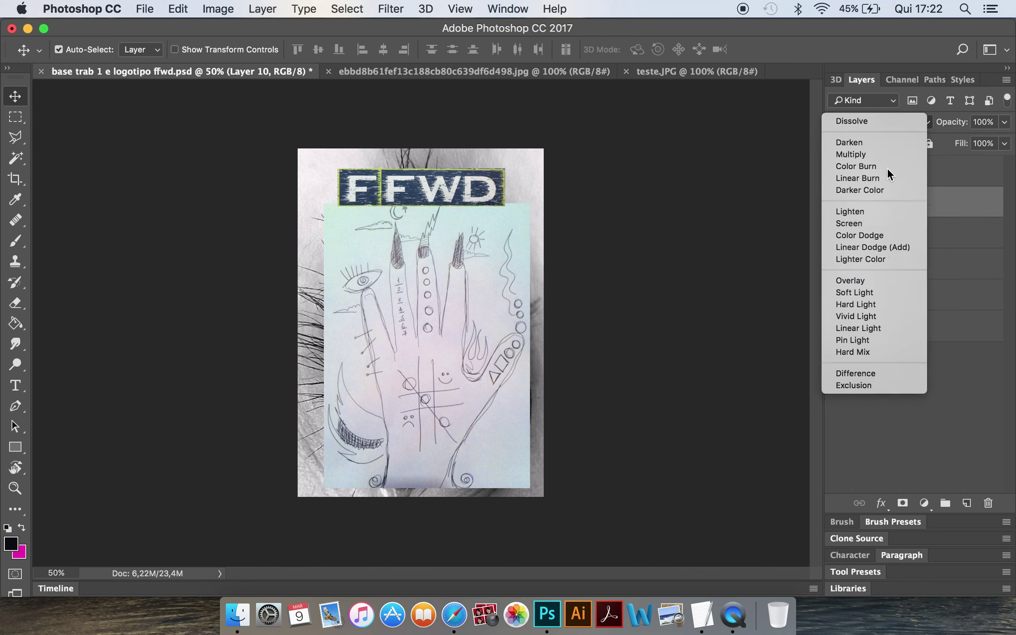
mouse_move(435, 434)
left_mouse_down()
mouse_move(405, 487)
mouse_move(437, 399)
left_mouse_up()
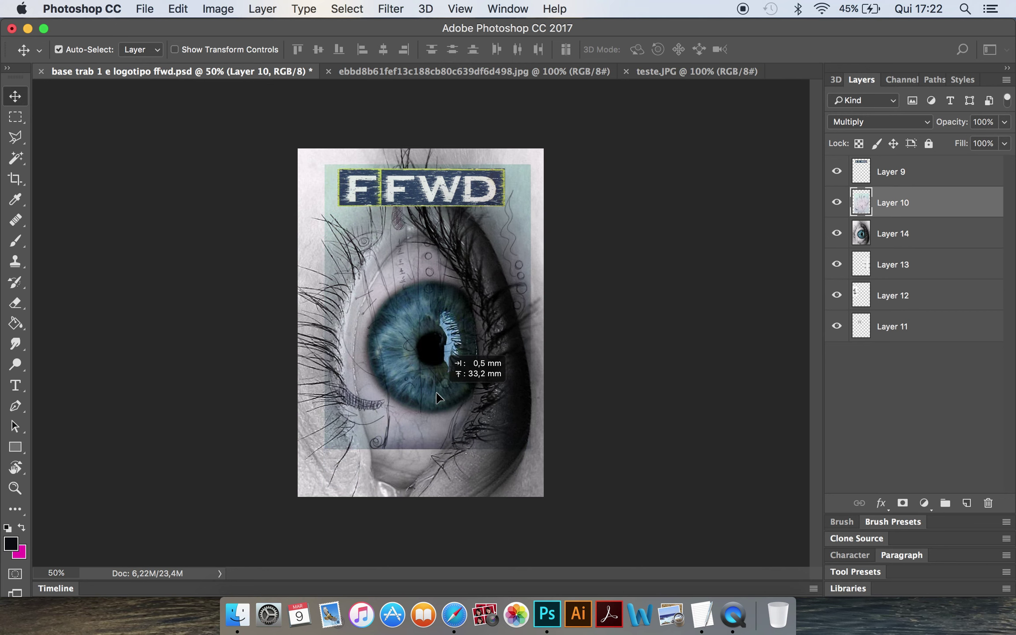
left_click_drag(438, 399, 426, 442)
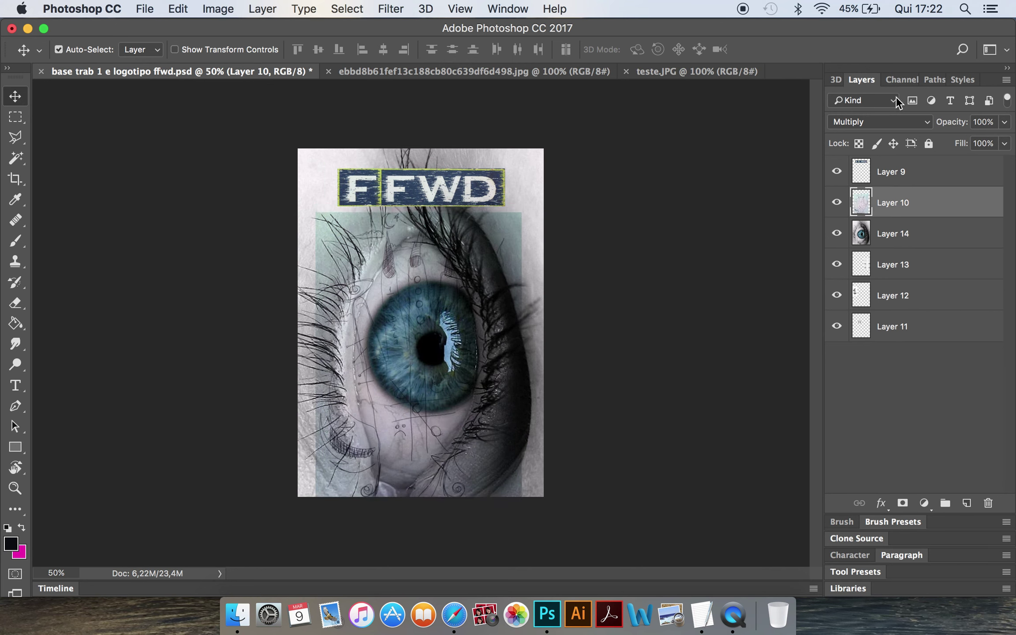
Try Screen, Color Dodge, Linear Dodge and Lighter Color, then settle on Overlay for the drawing
left_click(892, 121)
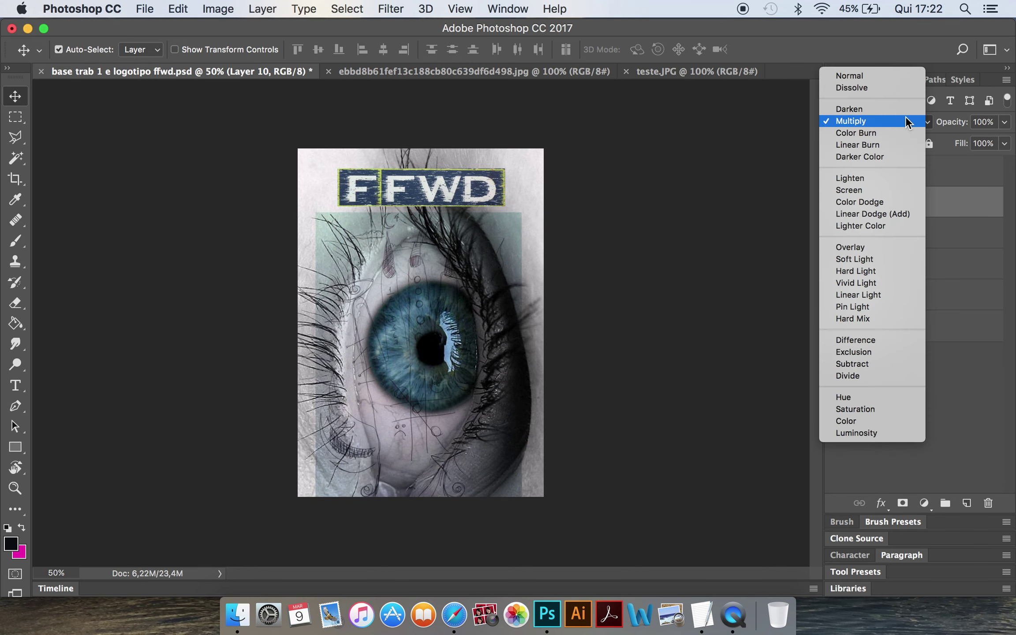
left_click(893, 190)
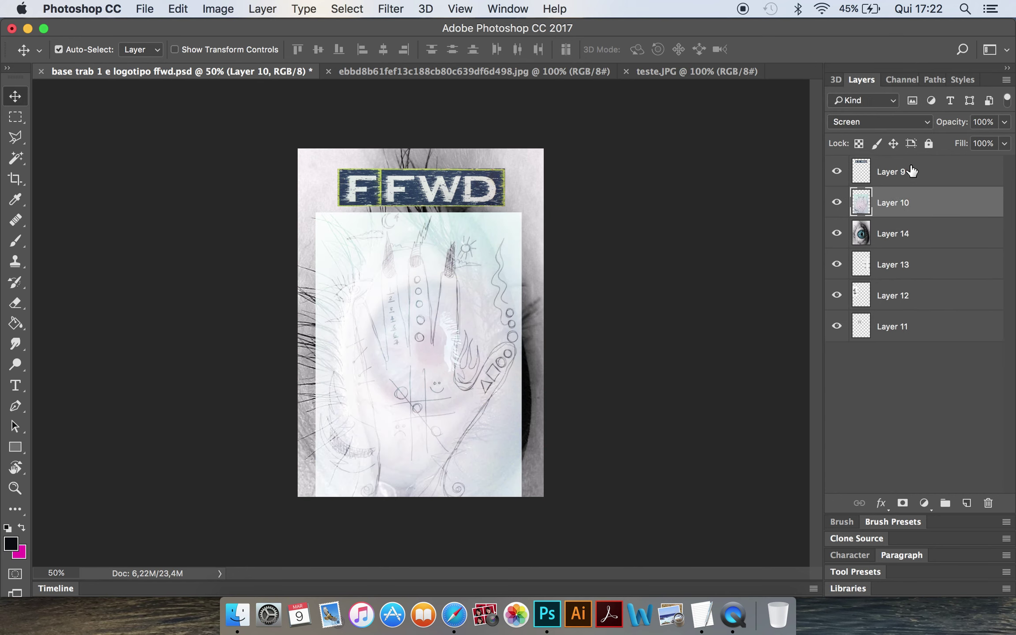
left_click(918, 123)
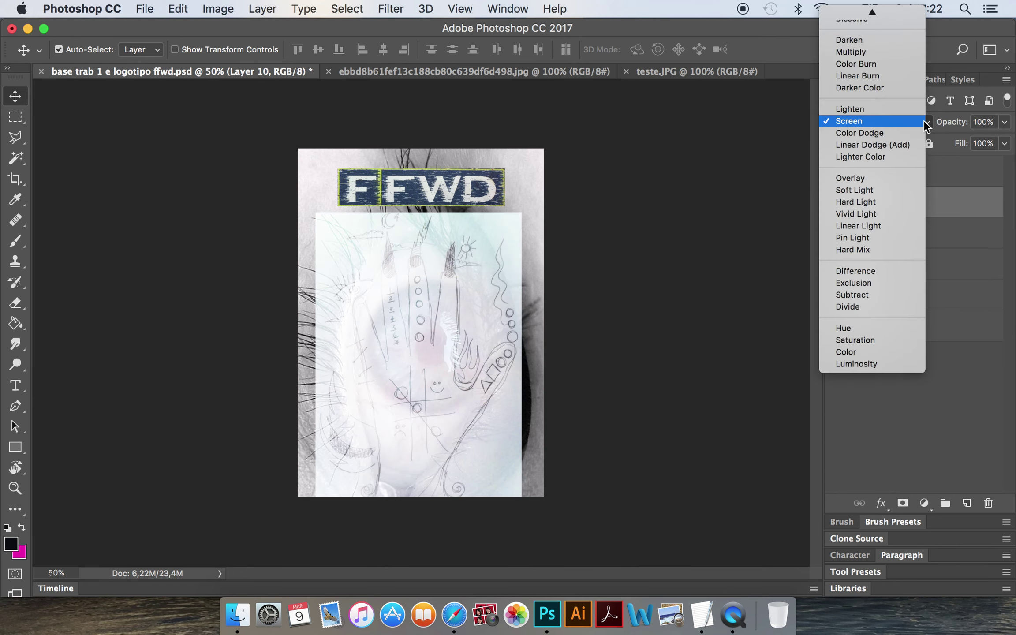
left_click(920, 130)
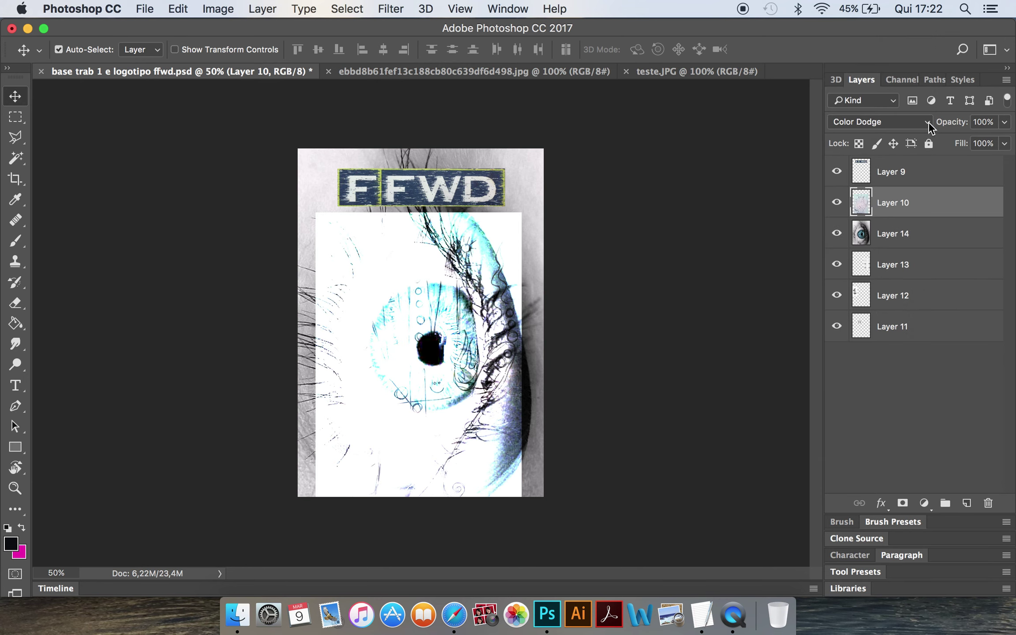
left_click(928, 122)
left_click(920, 130)
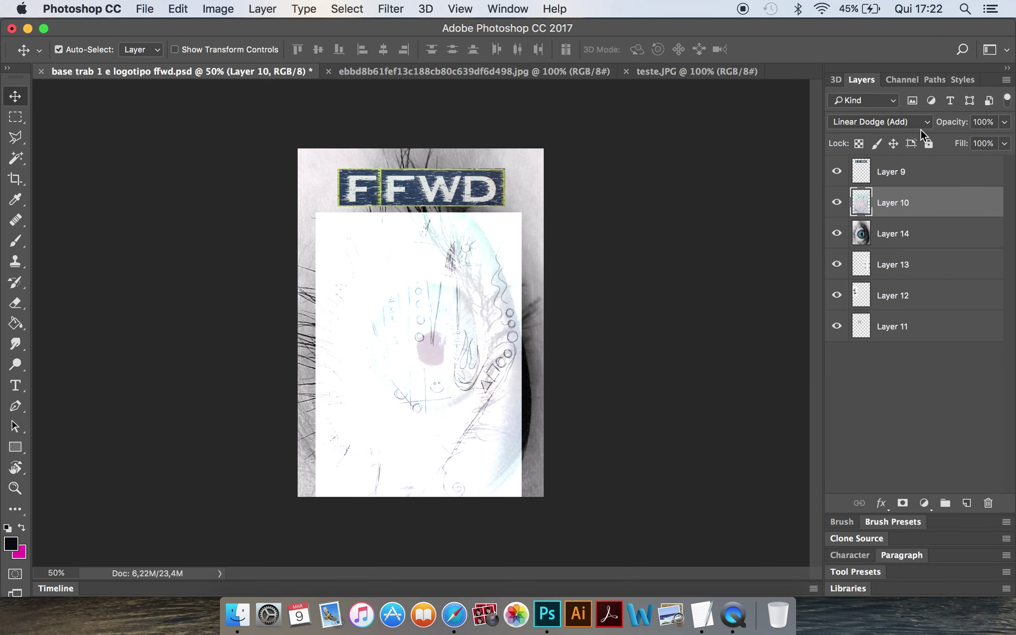
left_click(920, 126)
left_click(907, 133)
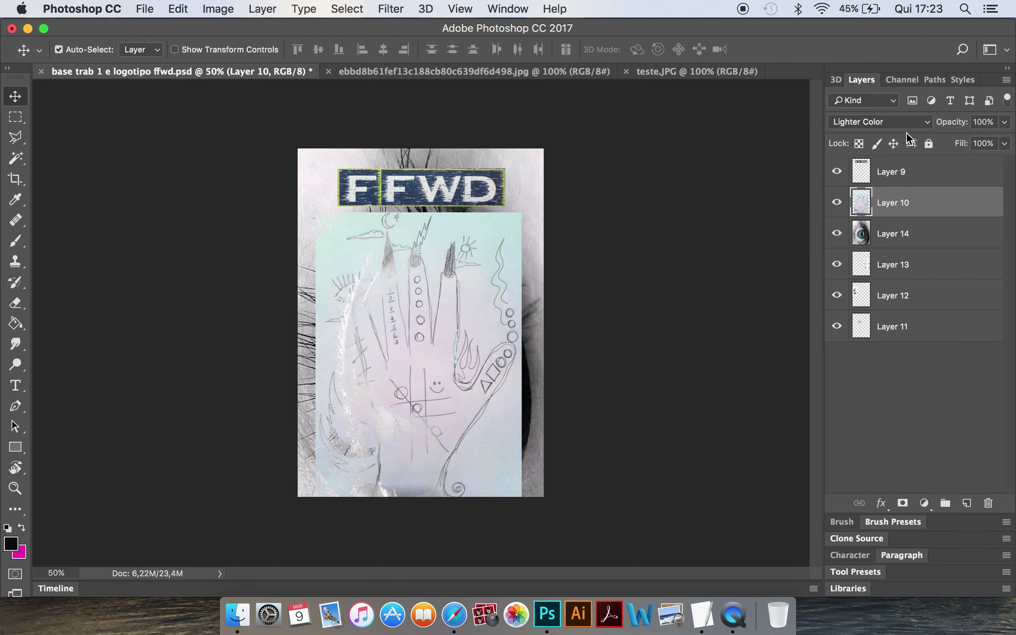
left_click(907, 128)
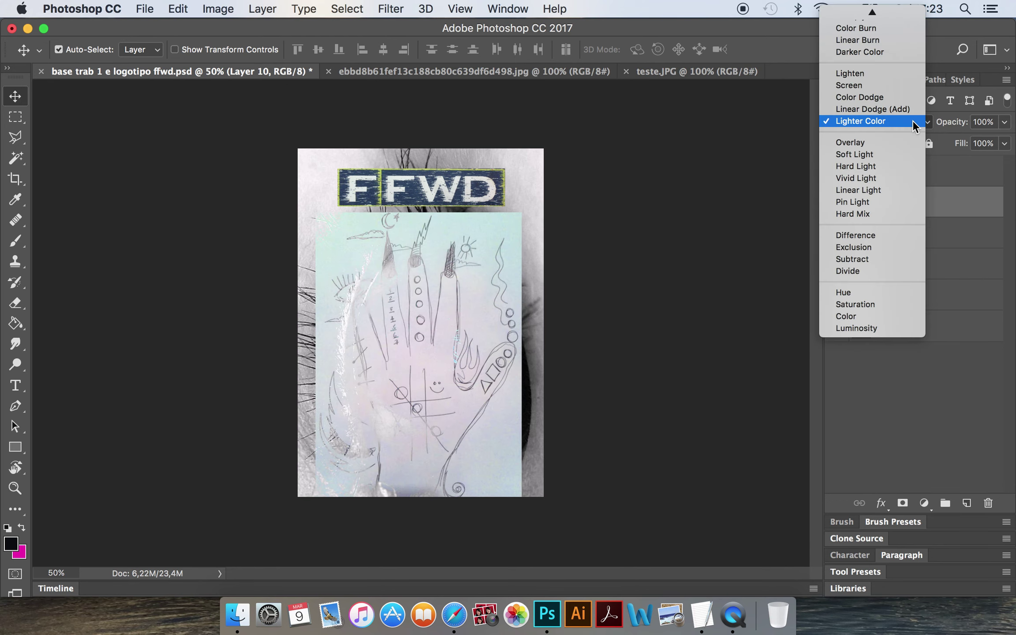
left_click(898, 148)
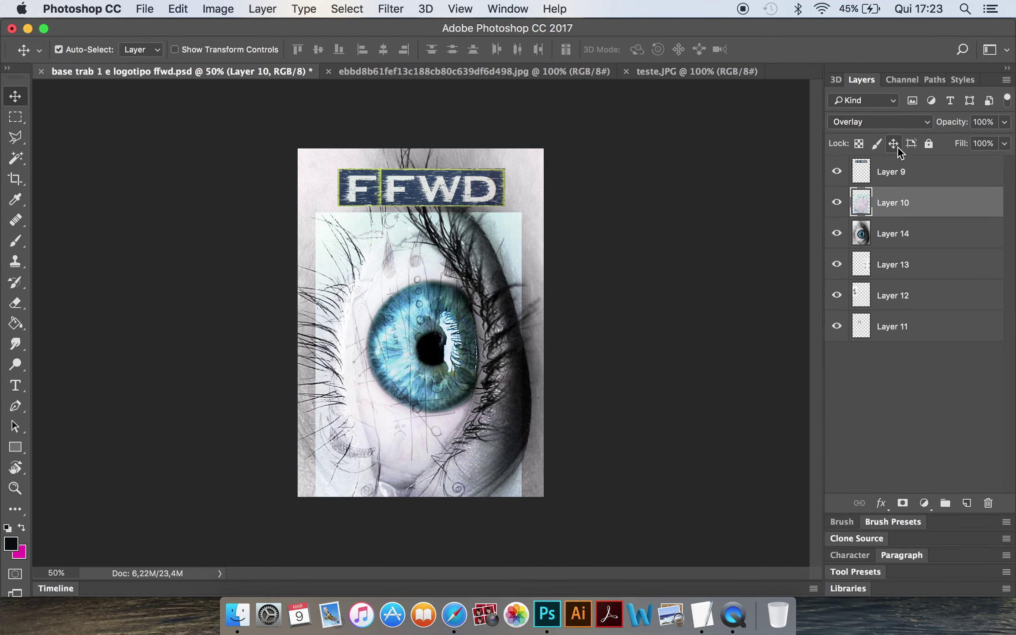
Adjust the drawing layer's opacity and bring up the Brightness/Contrast adjustment
left_click(924, 121)
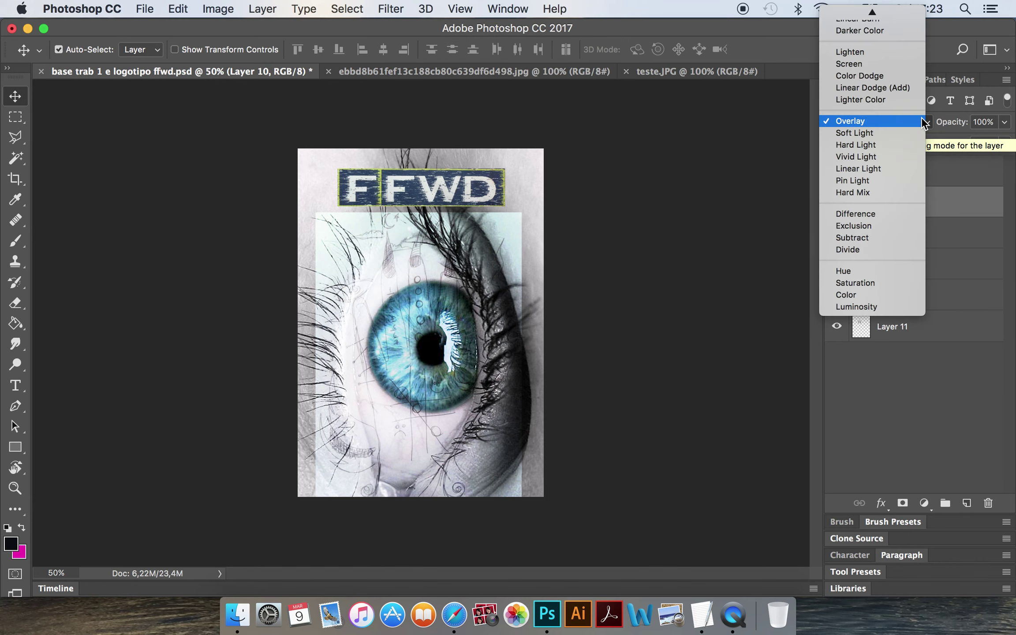
left_click(1008, 125)
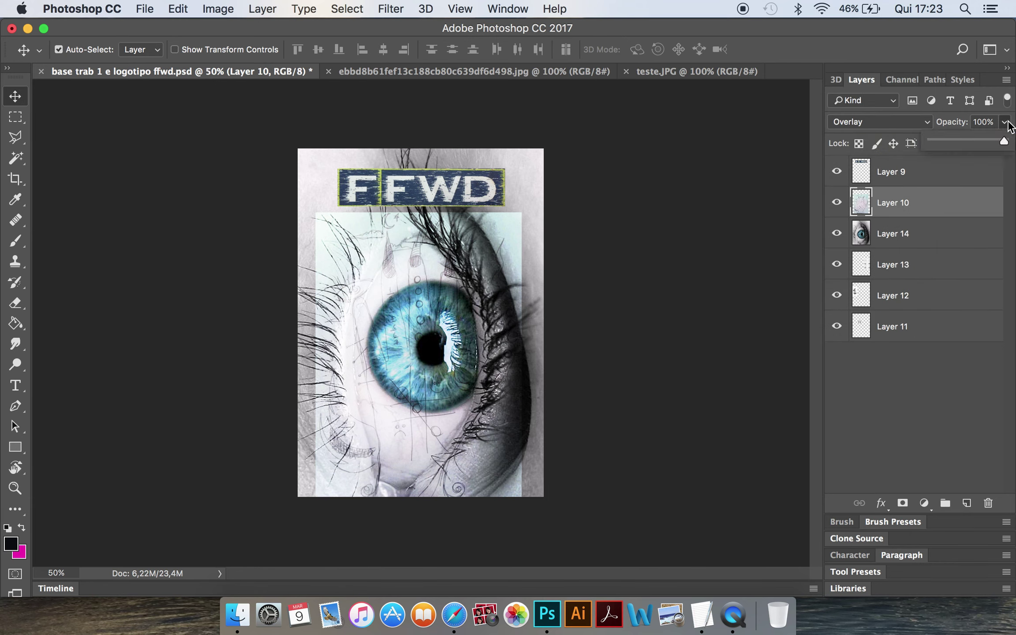
mouse_move(1004, 141)
left_mouse_down()
mouse_move(972, 141)
mouse_move(1013, 148)
left_mouse_up()
left_click(229, 12)
mouse_move(244, 52)
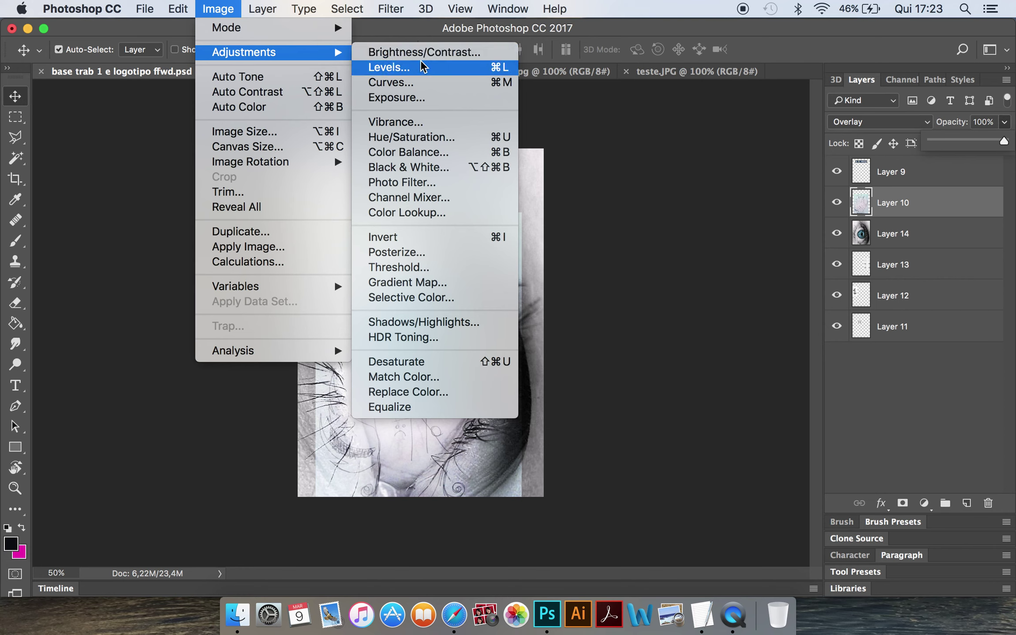
left_click(460, 55)
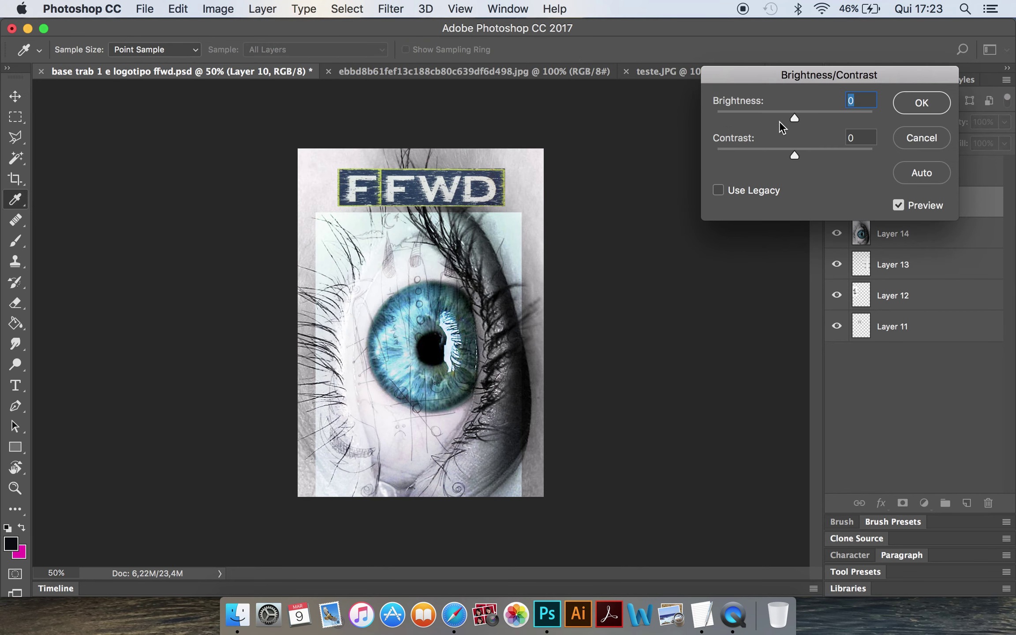
Apply Brightness -100 and Contrast 100 to the hand drawing layer
mouse_move(795, 117)
left_mouse_down()
mouse_move(840, 117)
mouse_move(752, 132)
mouse_move(795, 155)
left_mouse_up()
left_click_drag(862, 157, 904, 165)
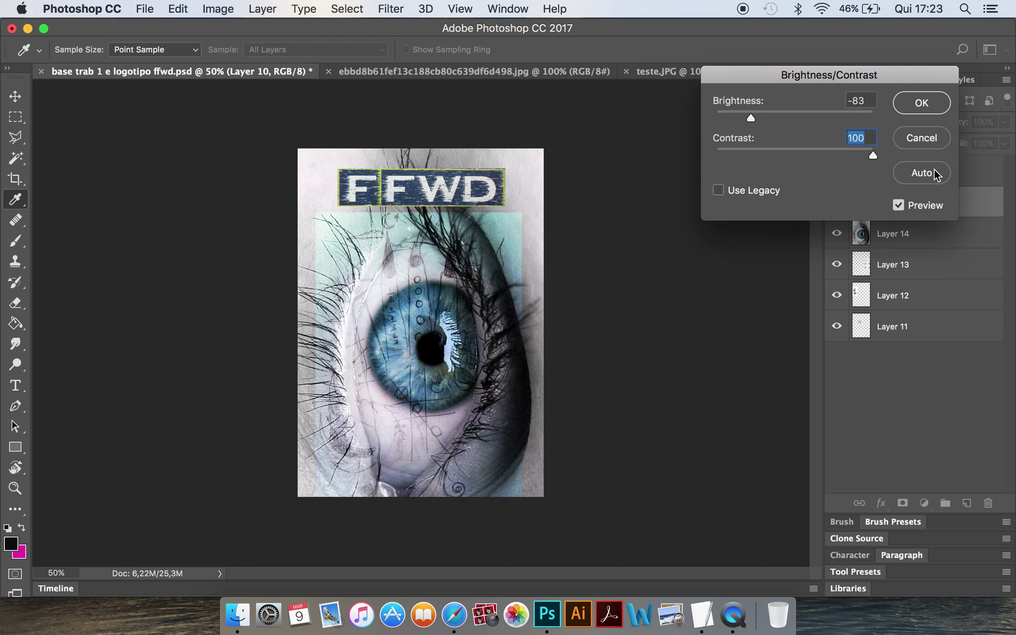
mouse_move(753, 117)
left_mouse_down()
mouse_move(723, 120)
mouse_move(813, 128)
mouse_move(732, 132)
mouse_move(742, 133)
left_mouse_up()
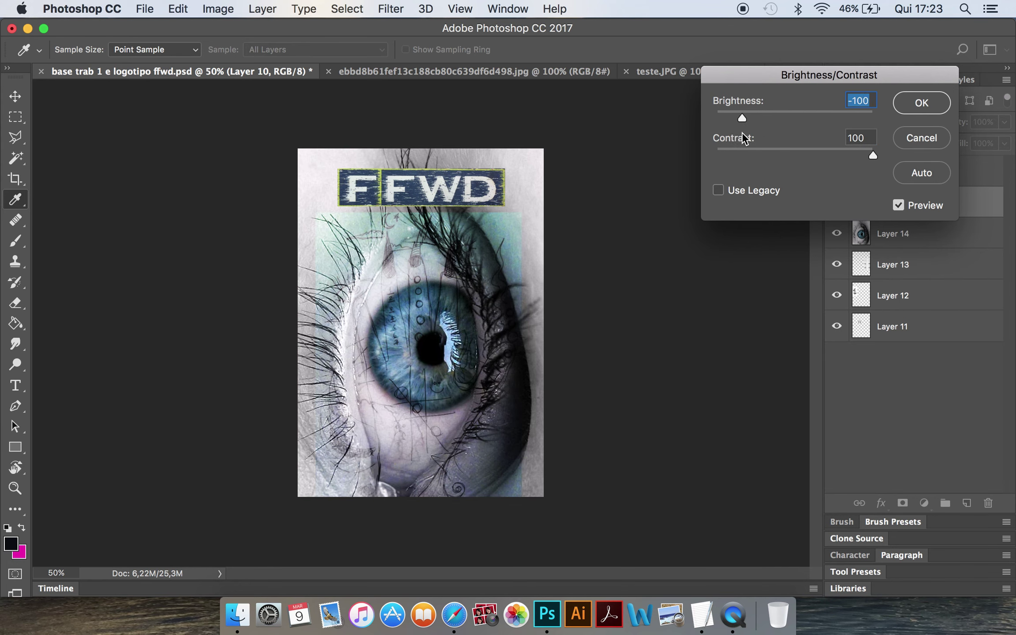
left_click(922, 103)
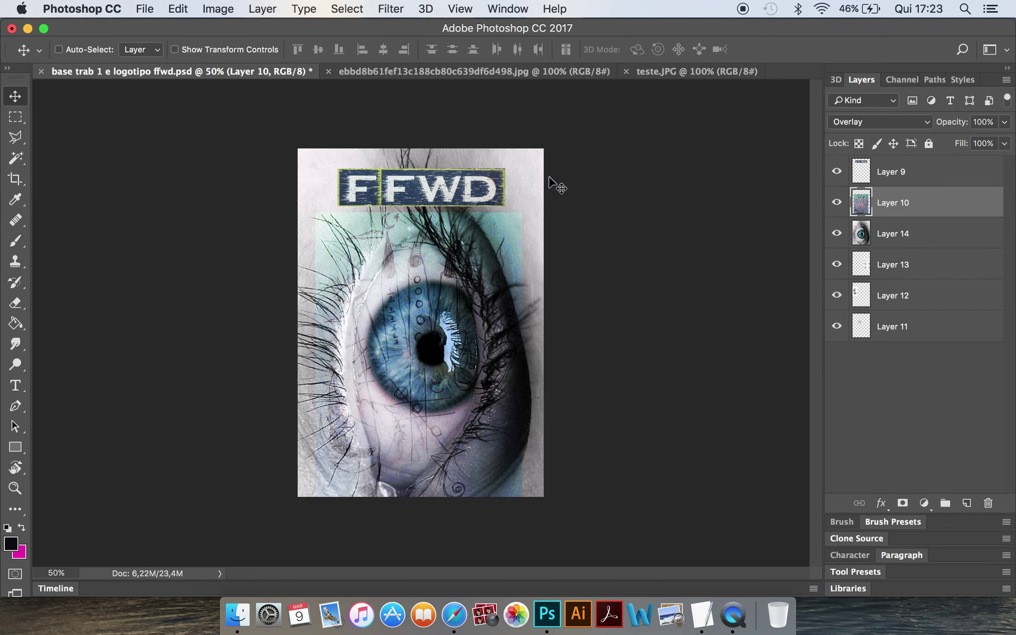
key("super+t")
Shrink the drawing to about half size and move it down over the lower eye
left_click_drag(521, 213, 423, 348)
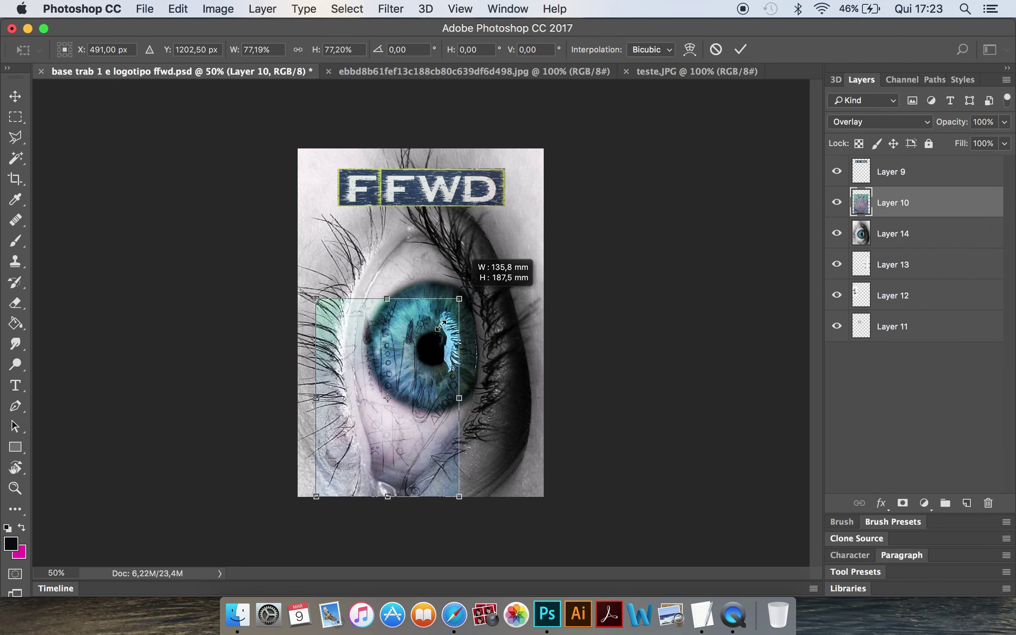
left_click_drag(394, 446, 439, 477)
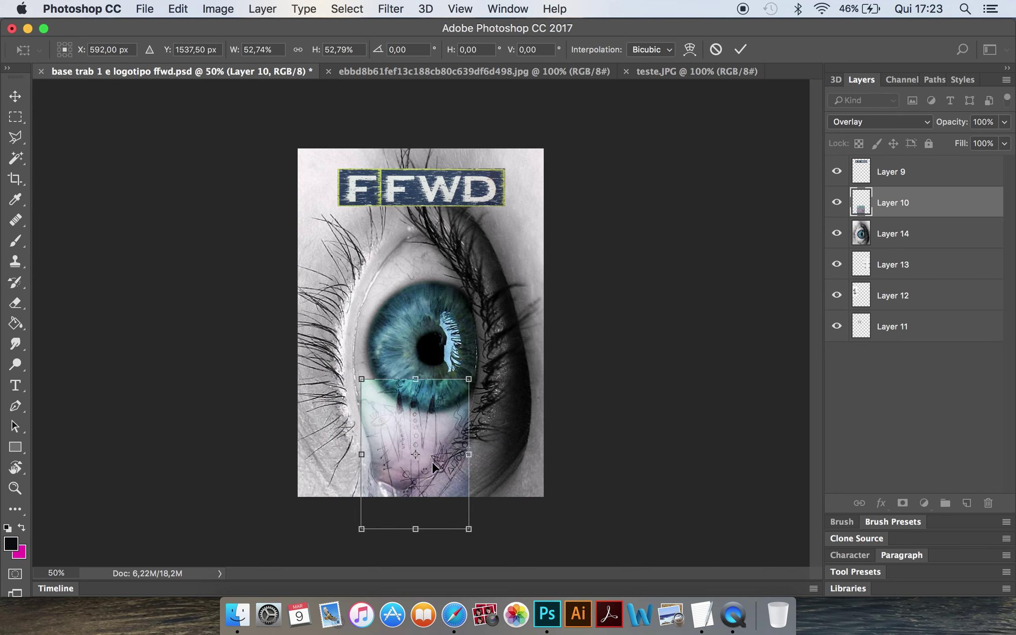
key("Return")
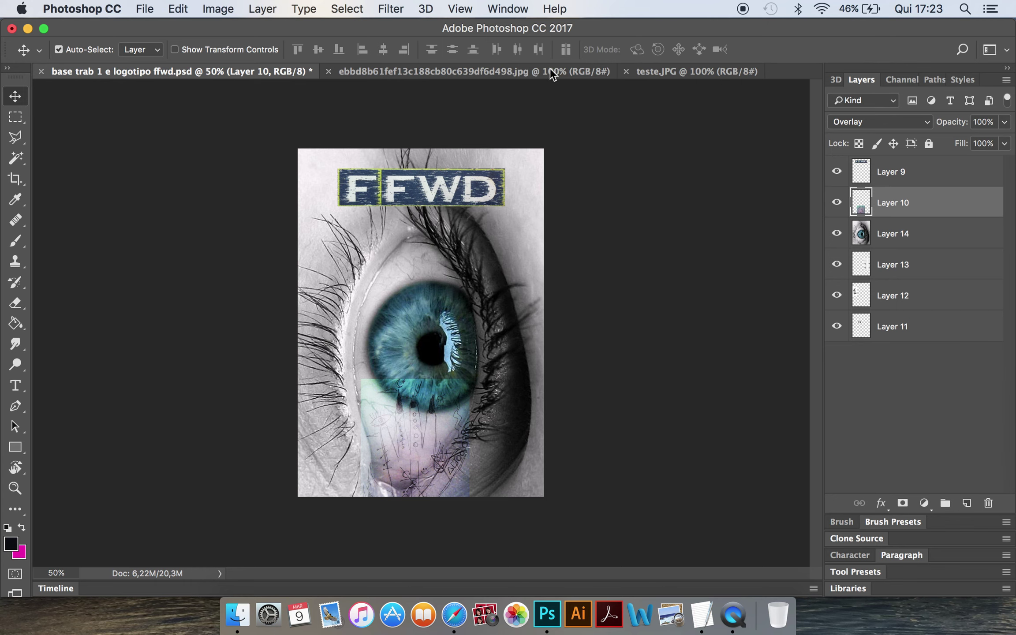
Undo the Free Transform from the Edit menu
left_click(176, 10)
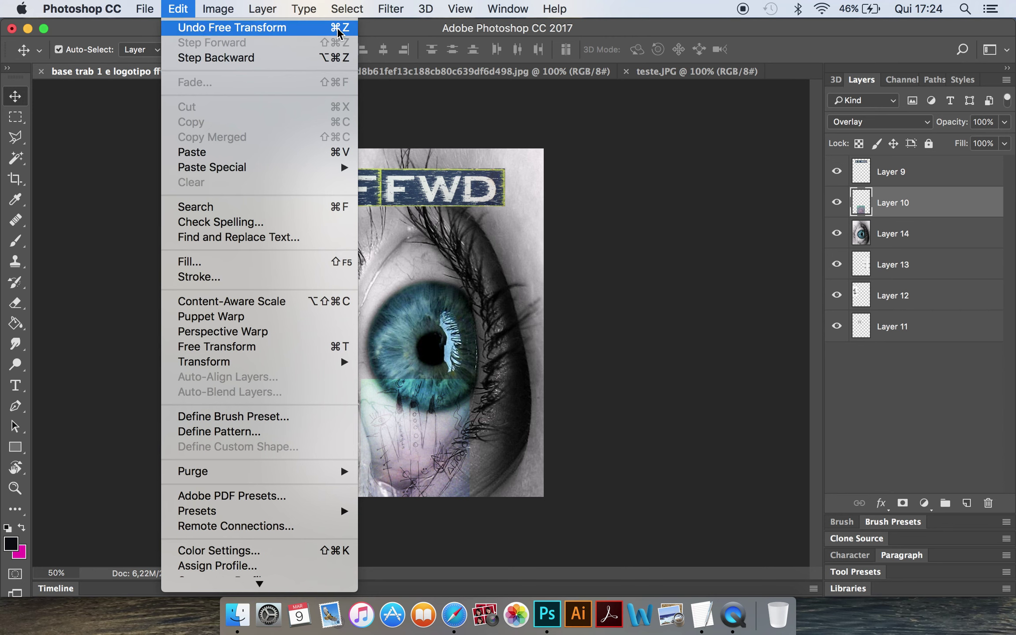
left_click(339, 28)
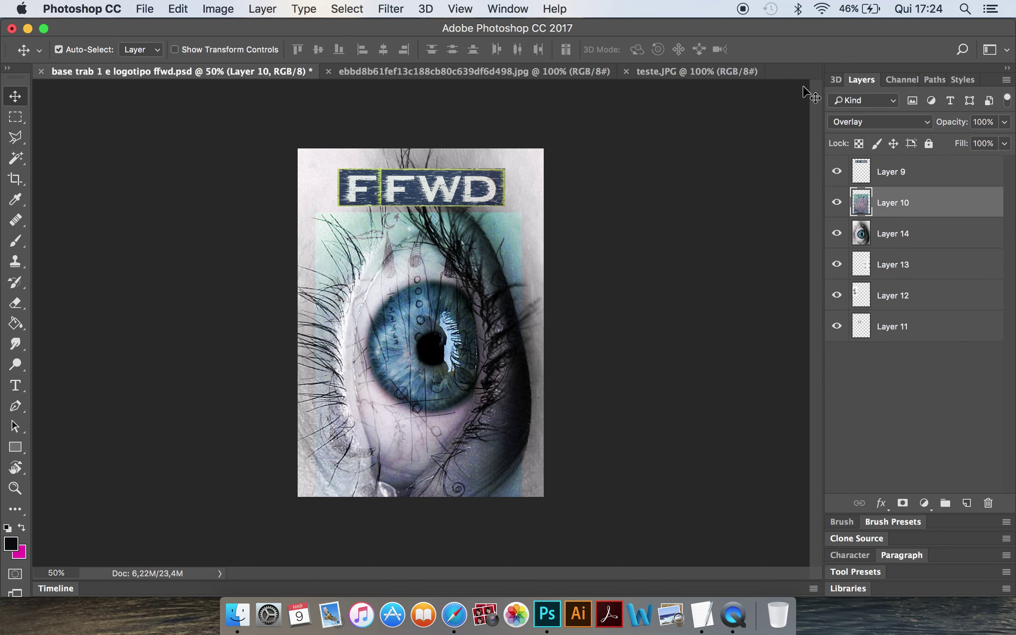
left_click(516, 9)
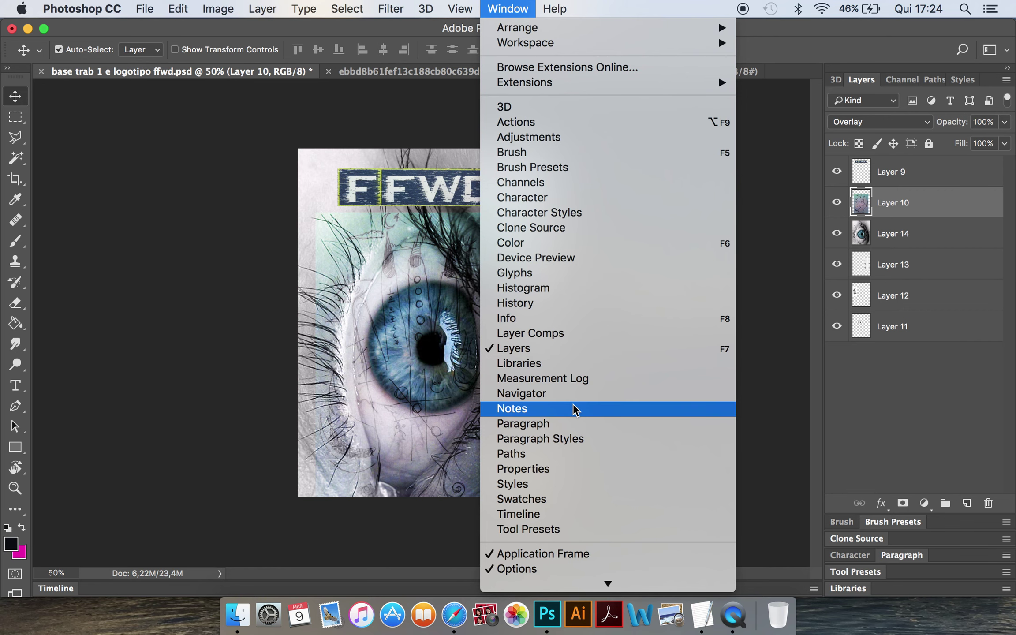
Show the History panel, move it aside, and step back to Layer Order before the blending changes
left_click(573, 311)
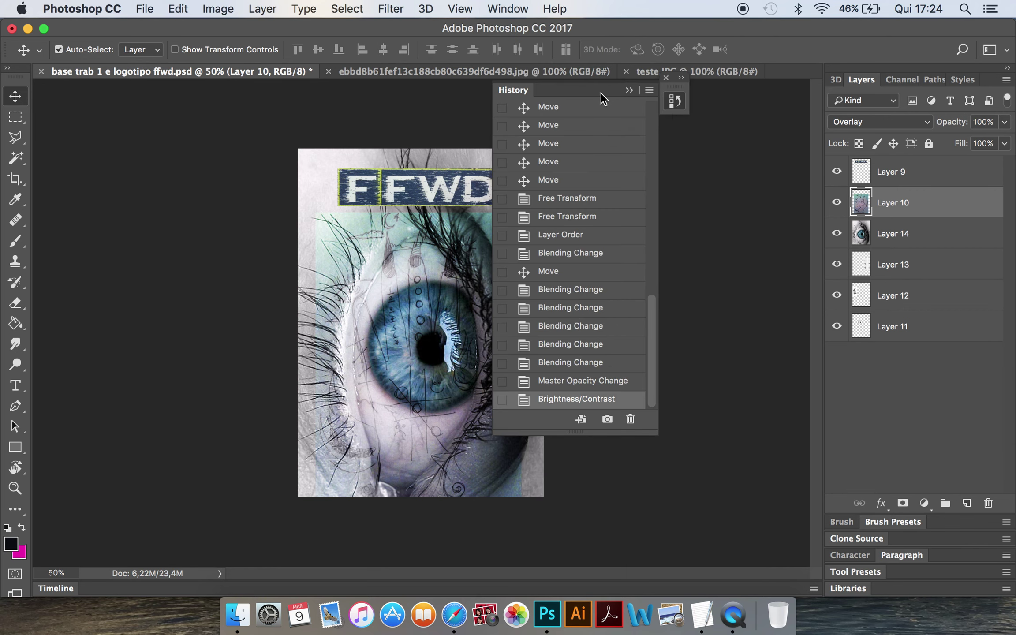
left_click_drag(600, 89, 709, 98)
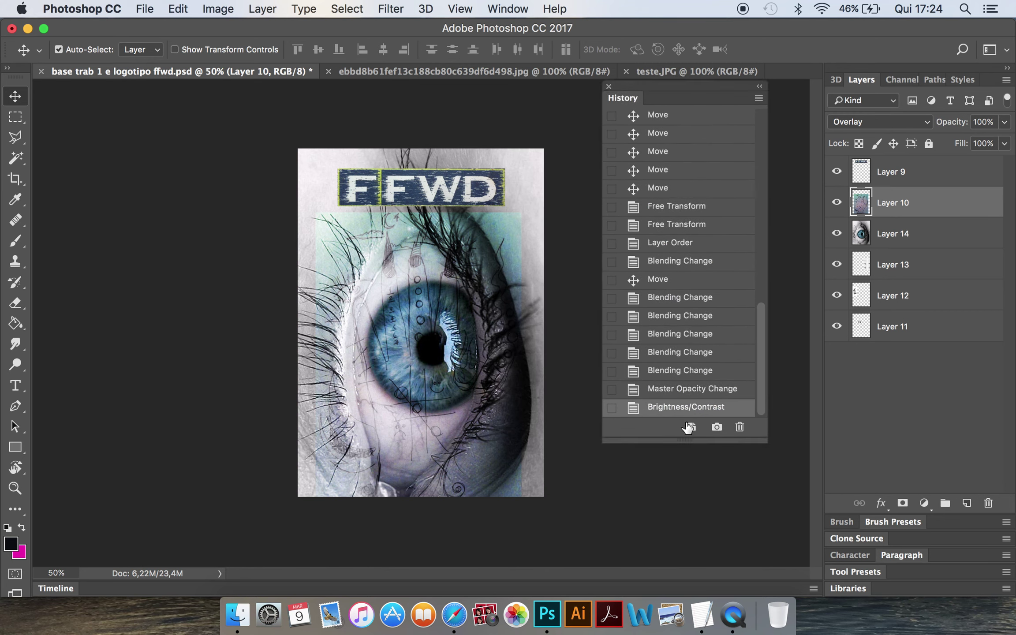
left_click(705, 389)
left_click(717, 353)
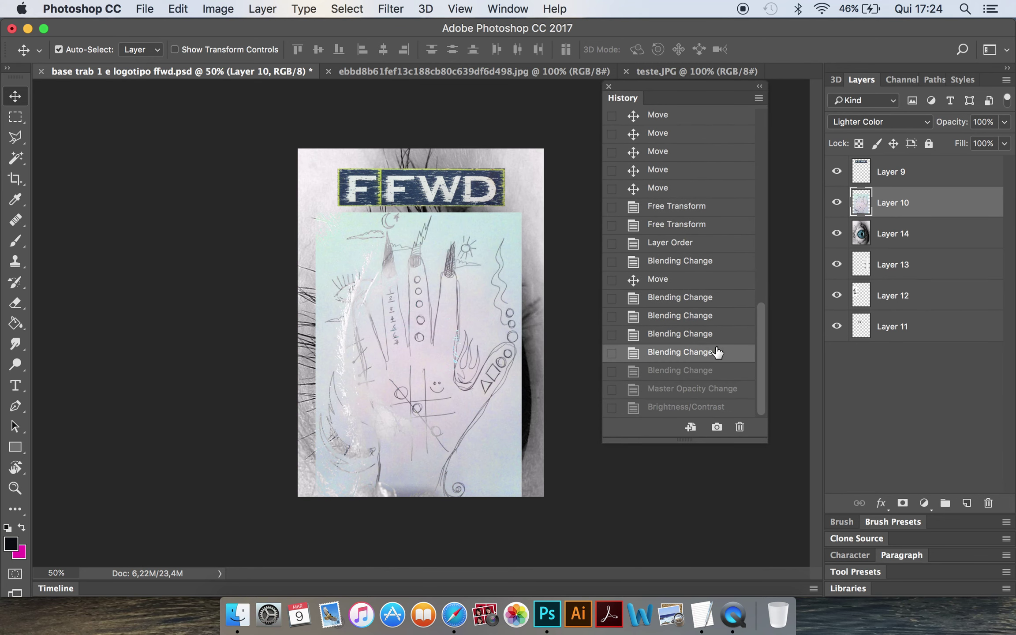
left_click(717, 333)
left_click(727, 302)
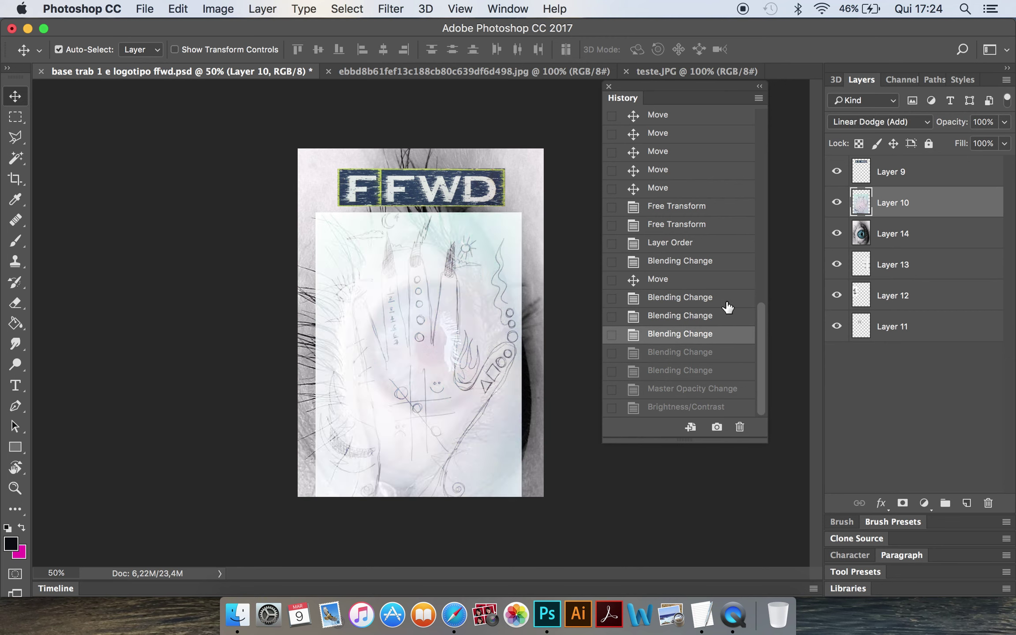
left_click(728, 283)
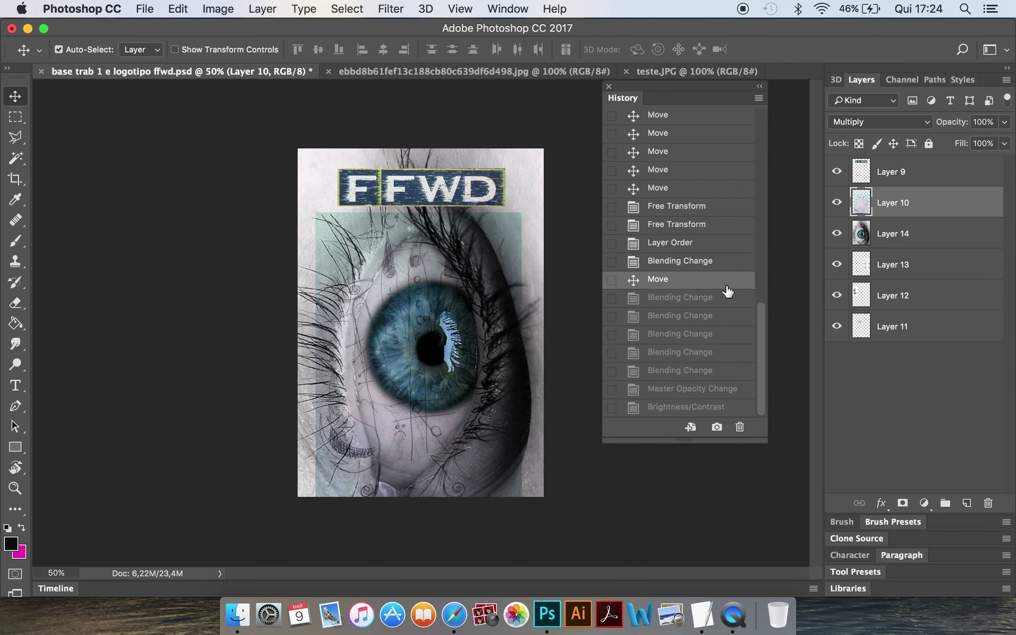
left_click(731, 263)
left_click(730, 245)
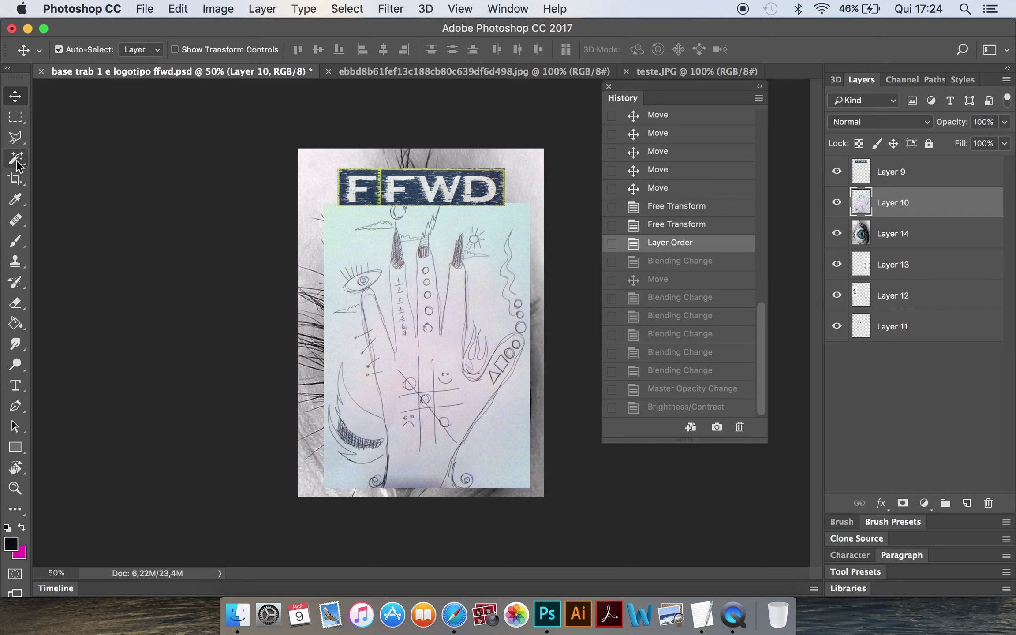
left_click(17, 164)
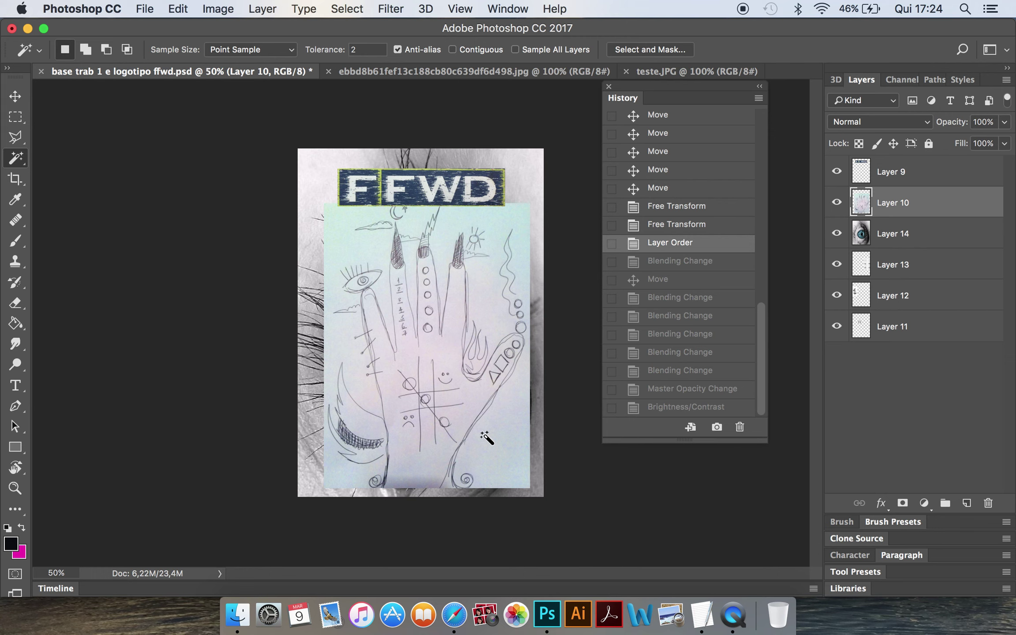
Try Magic Wand selections on the paper and rename Layer 10 to 'desenho mão'
left_click(486, 435)
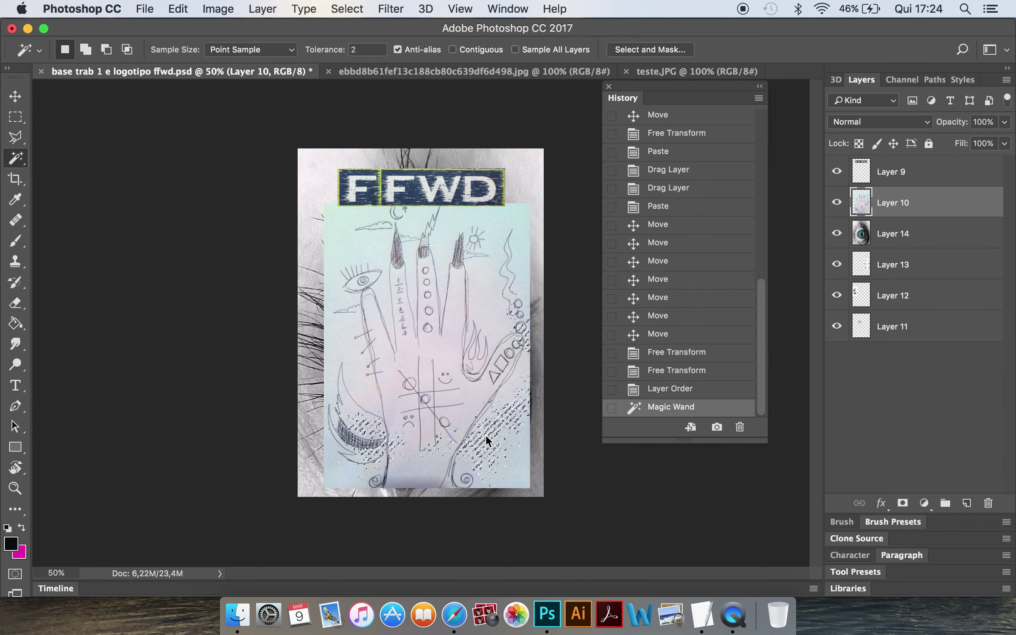
left_click(485, 292)
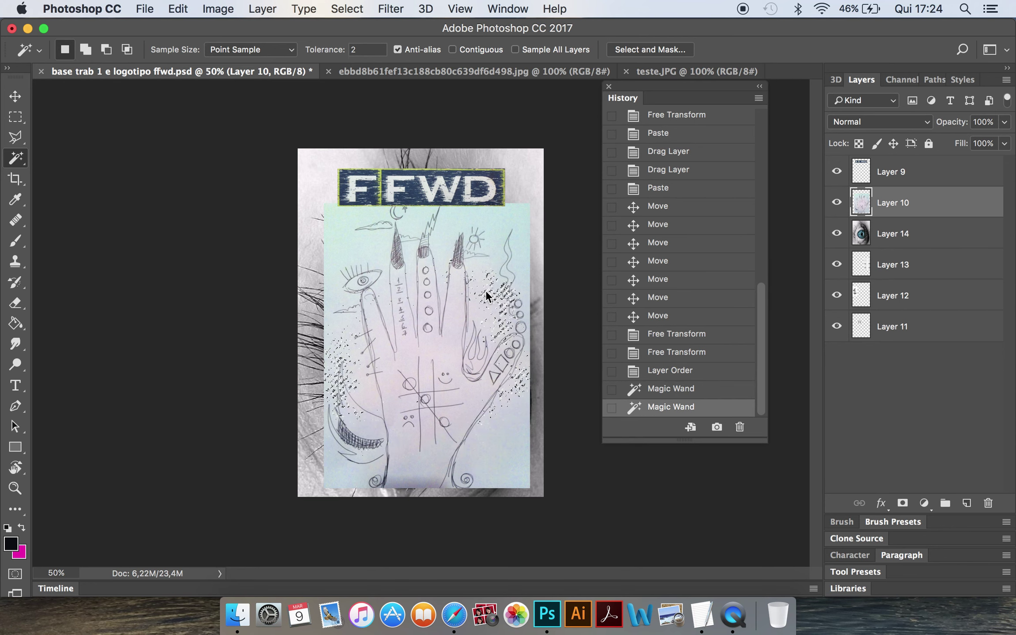
double_click(902, 204)
type("desenho ma")
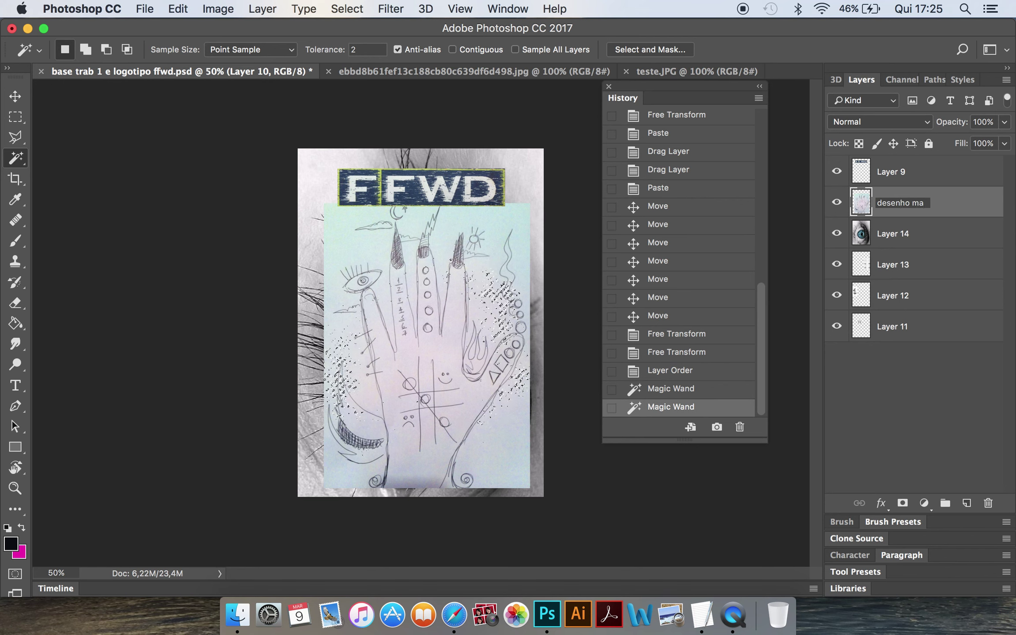
key("BackSpace")
type("ão")
key("Return")
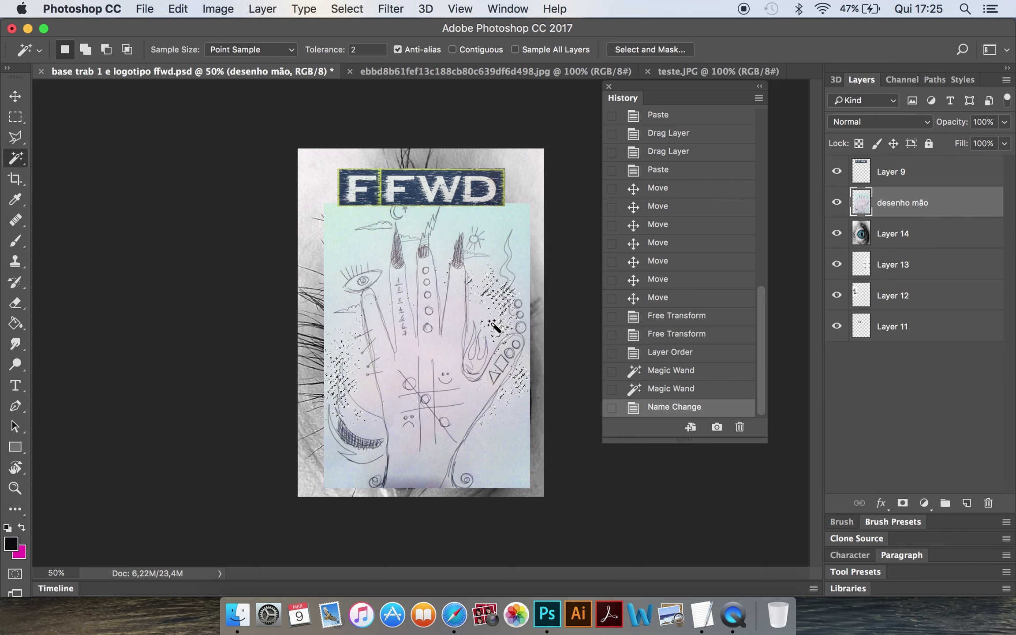
Raise Magic Wand tolerance to 100, reselect the paper, then deselect
double_click(355, 50)
type("100")
left_click(356, 248)
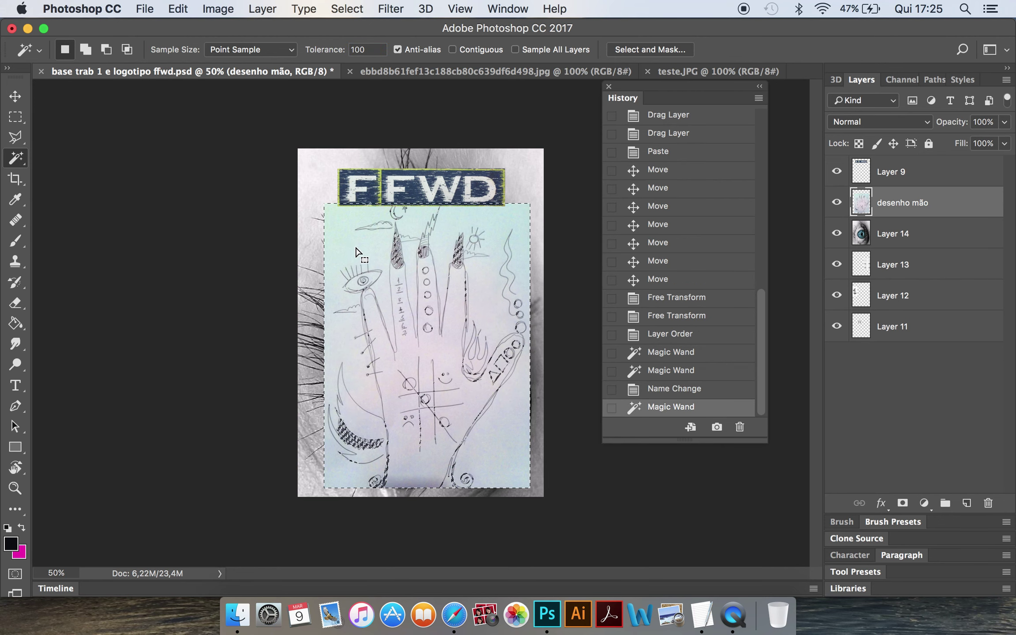
key("super+d")
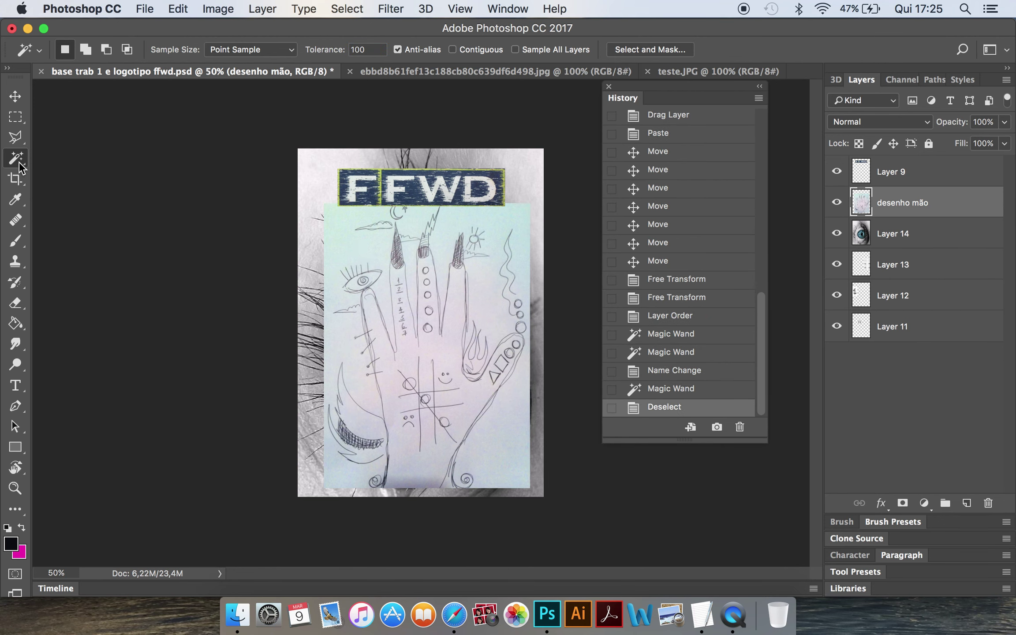
left_click(19, 163)
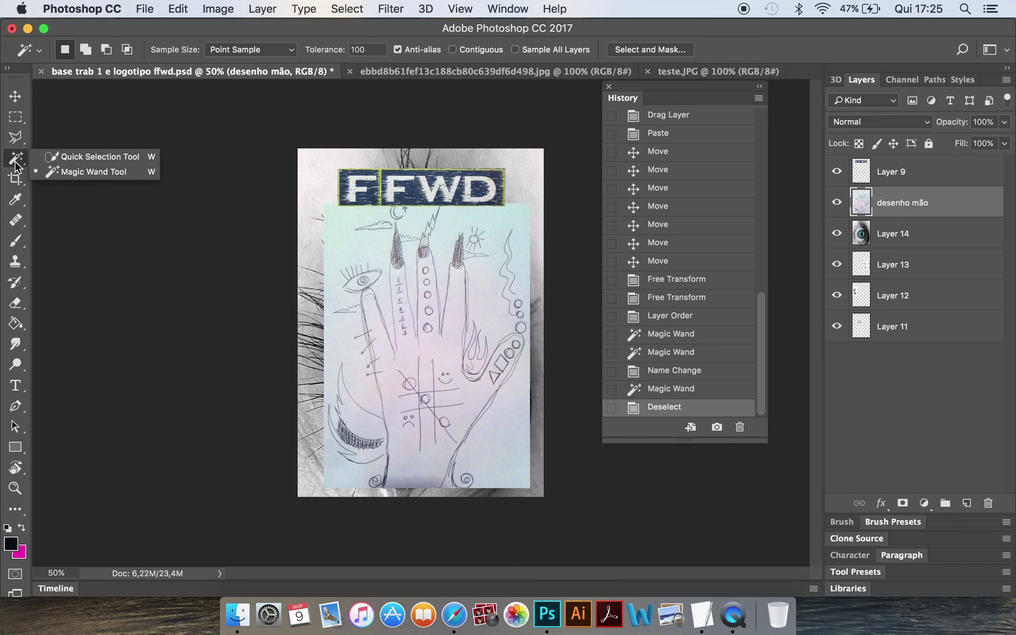
left_click(109, 27)
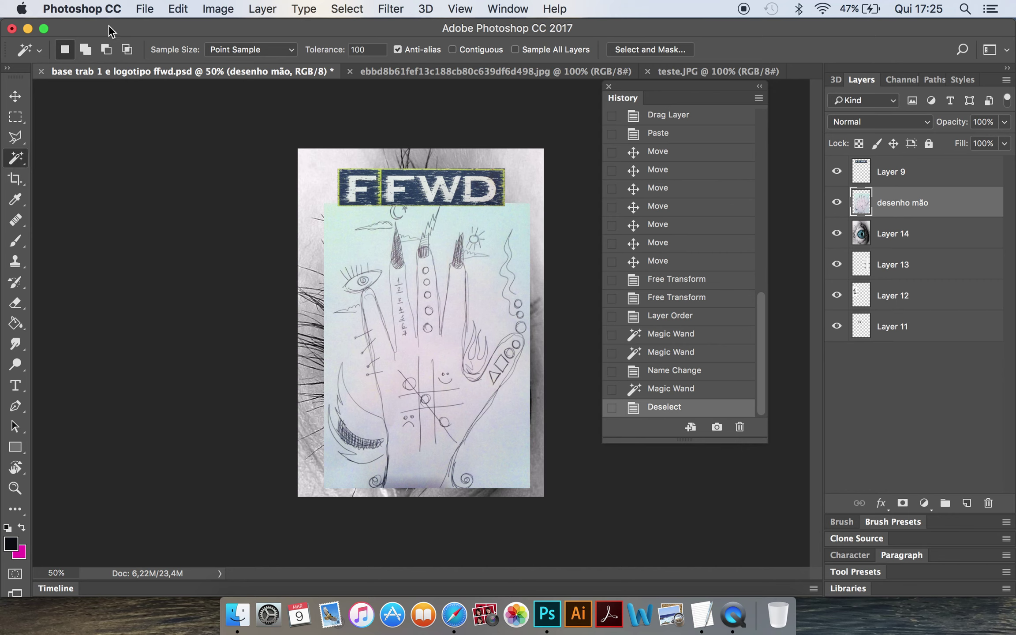
left_click(22, 160)
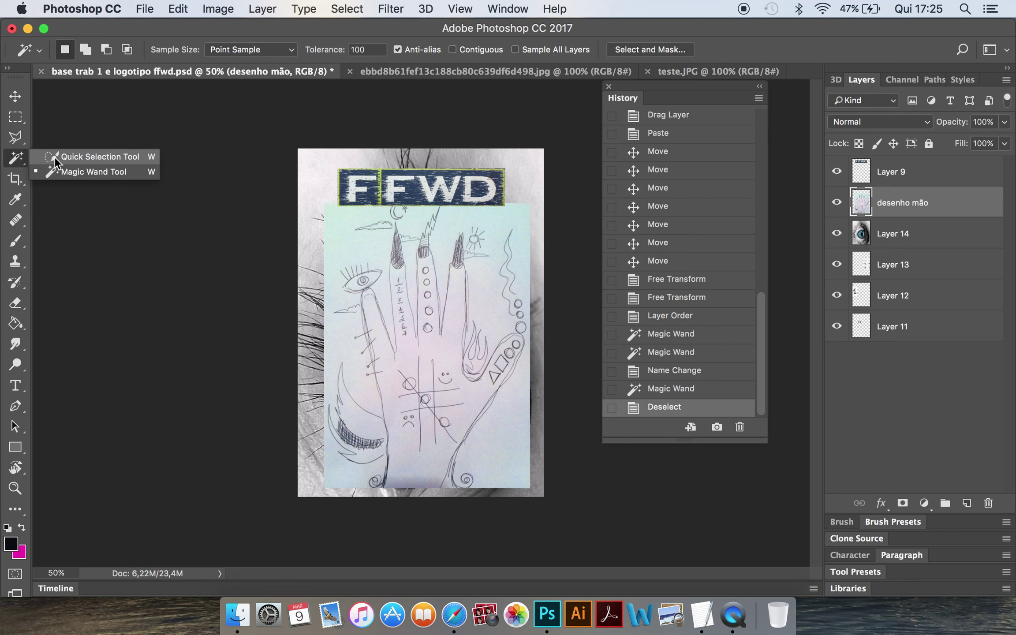
Switch to Quick Selection and adjust its brush size
left_click(53, 156)
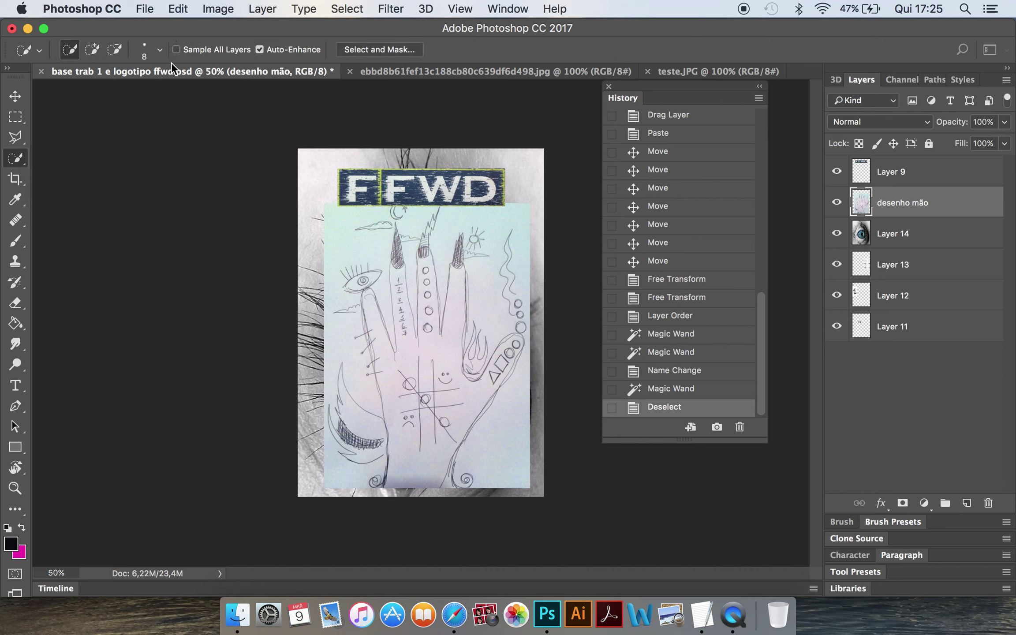
left_click(160, 50)
mouse_move(81, 94)
left_mouse_down()
mouse_move(72, 94)
mouse_move(83, 99)
left_mouse_up()
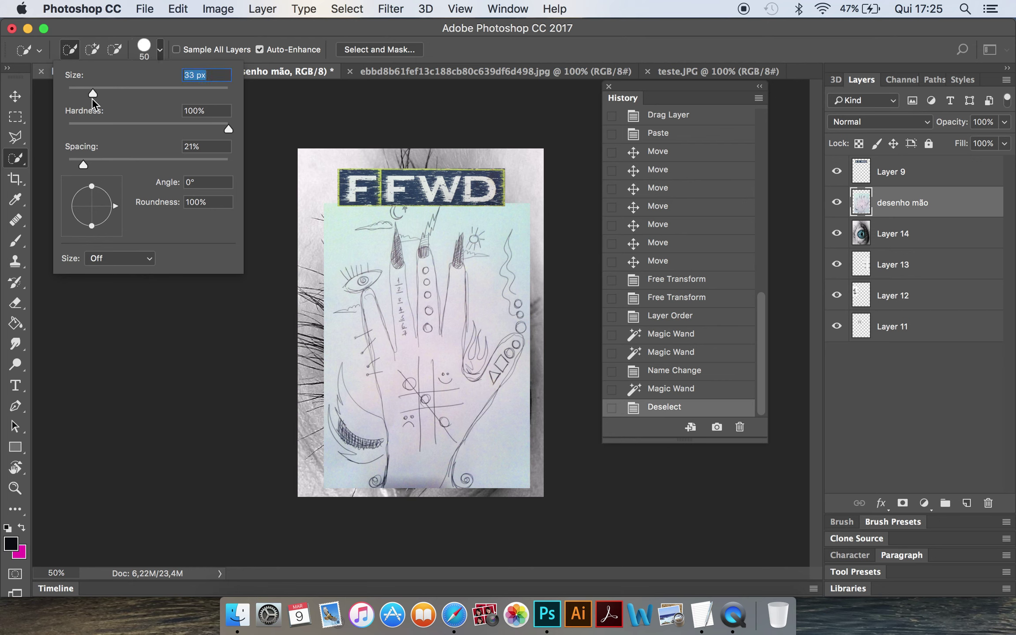
mouse_move(82, 98)
left_mouse_down()
mouse_move(101, 101)
mouse_move(81, 98)
left_mouse_up()
key("Return")
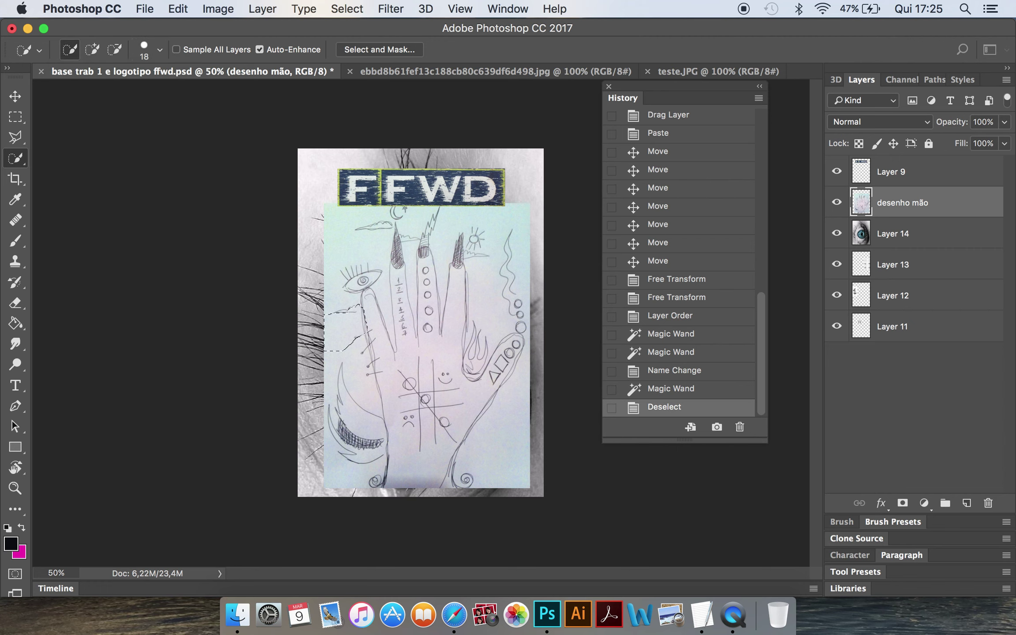
Quick-select paper areas beside the hand and delete them to reveal the eye
left_click_drag(342, 287, 353, 277)
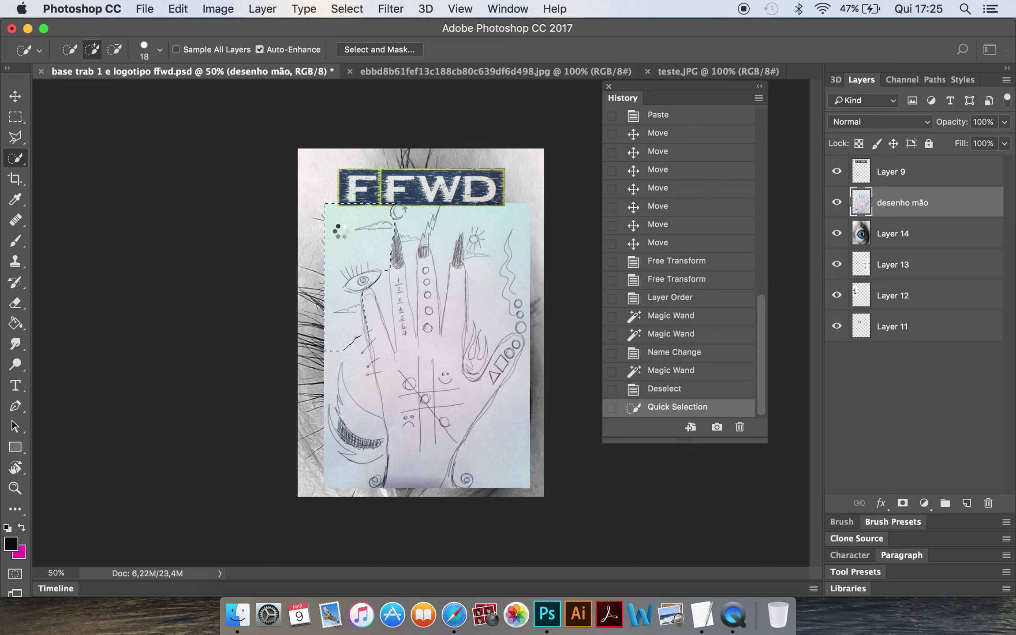
left_click_drag(394, 207, 341, 232)
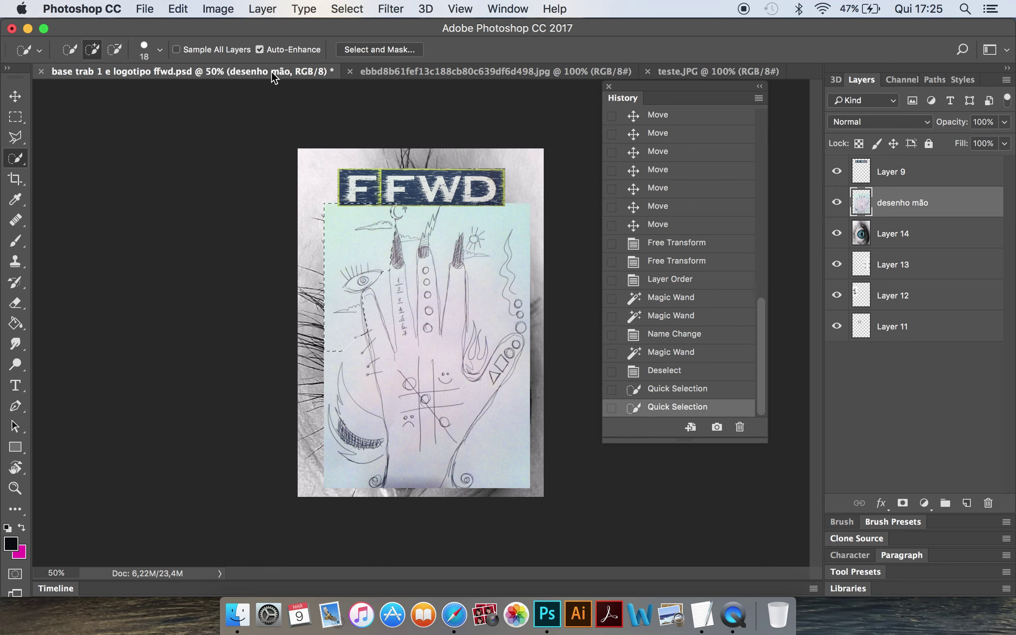
left_click(72, 50)
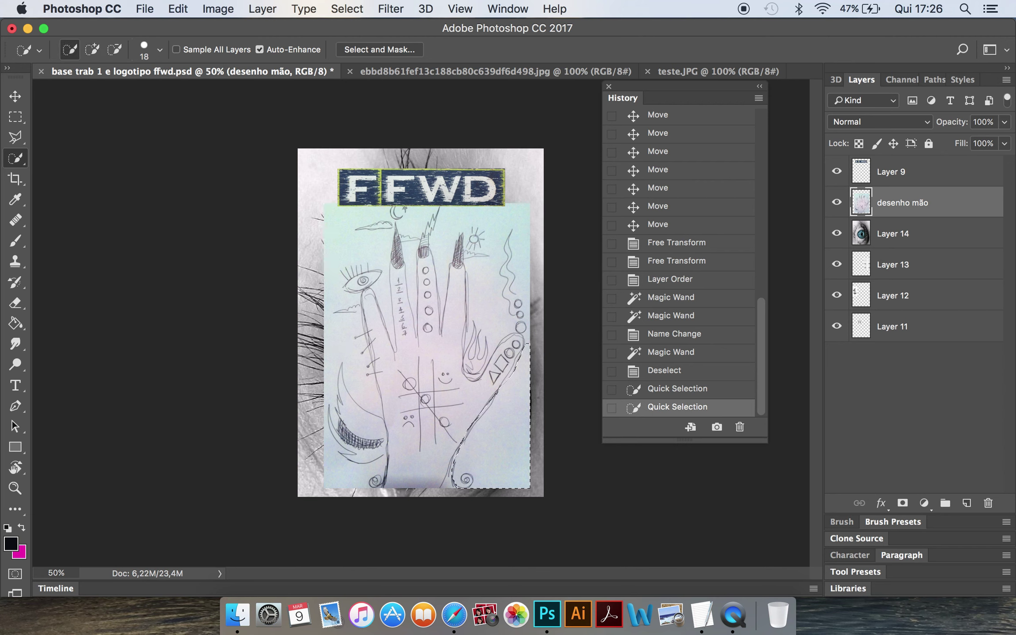
left_click_drag(494, 421, 521, 343)
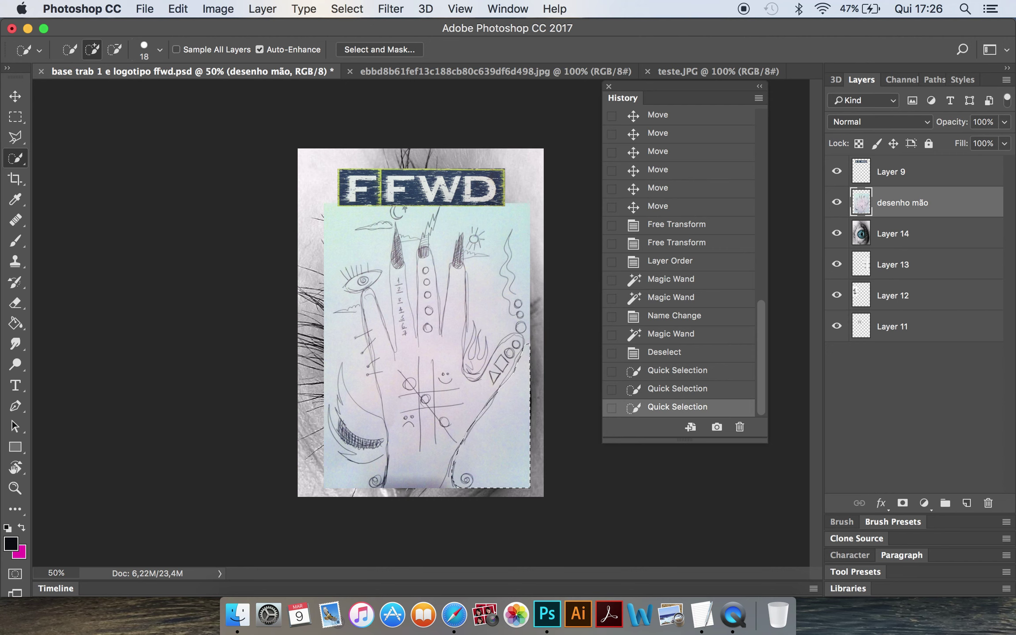
key("Delete")
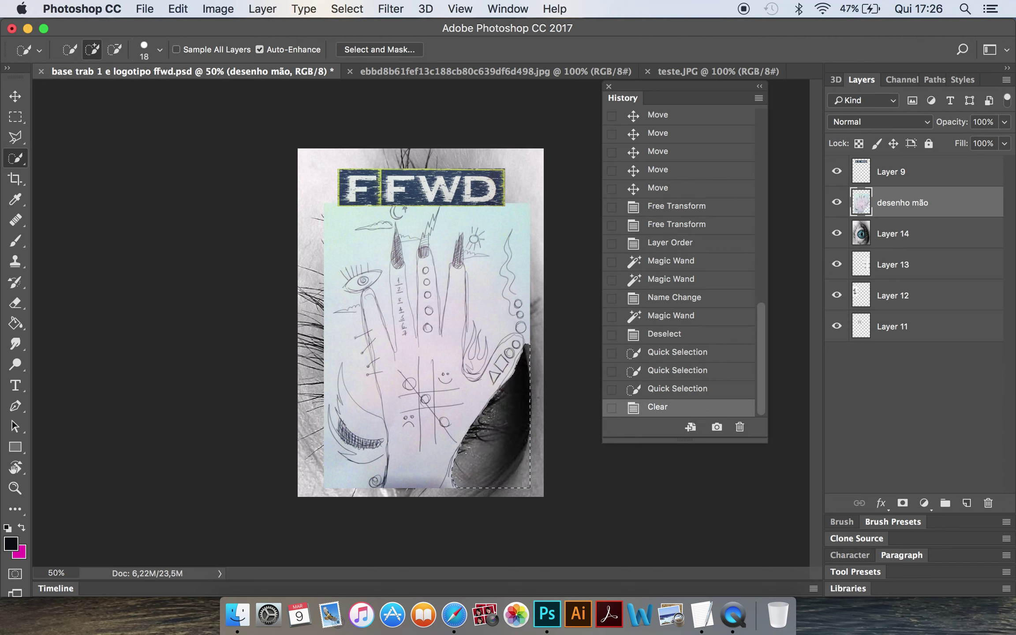
left_click_drag(521, 343, 491, 287)
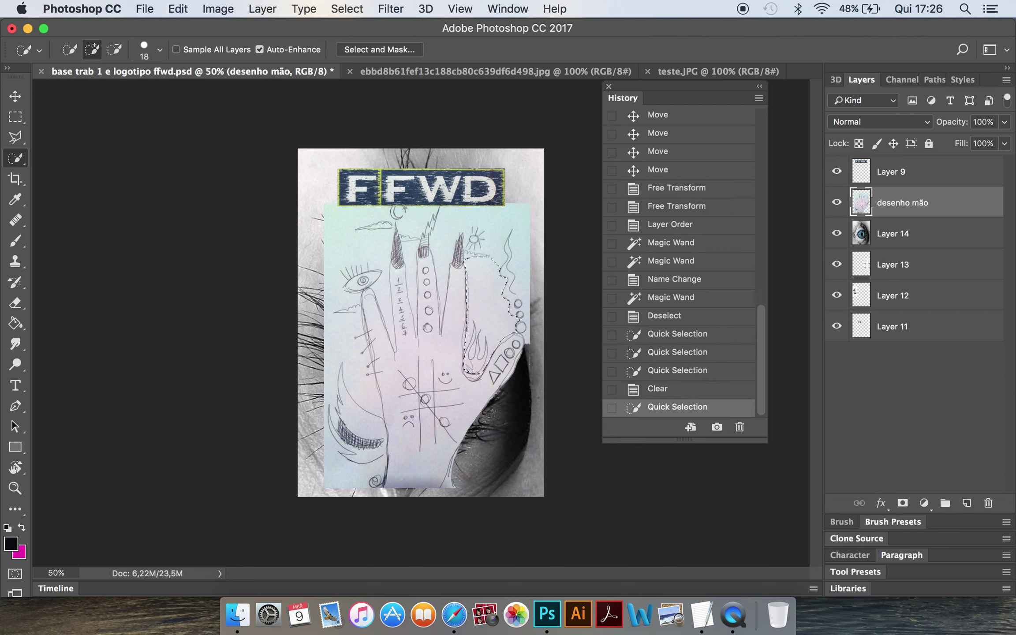
key("Delete")
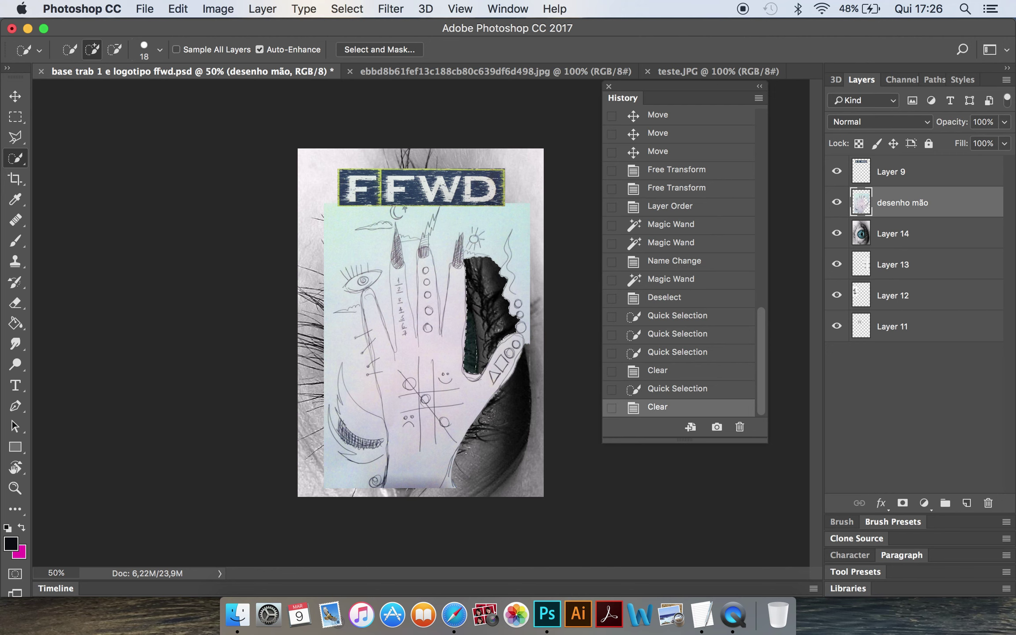
Step back in History past both Clear steps to the earlier Quick Selection state
left_click(686, 391)
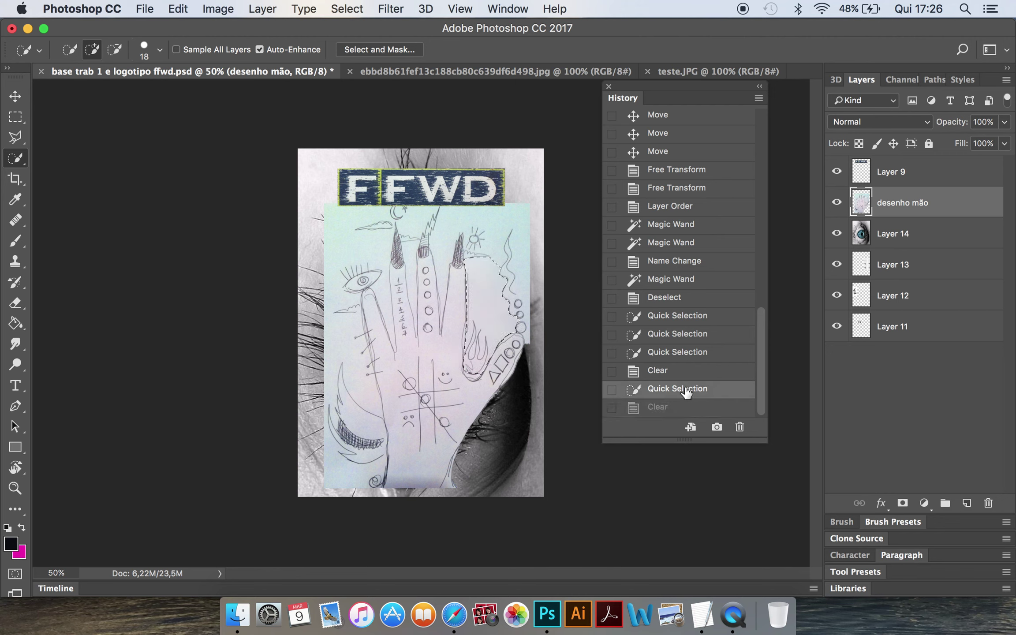
left_click(699, 375)
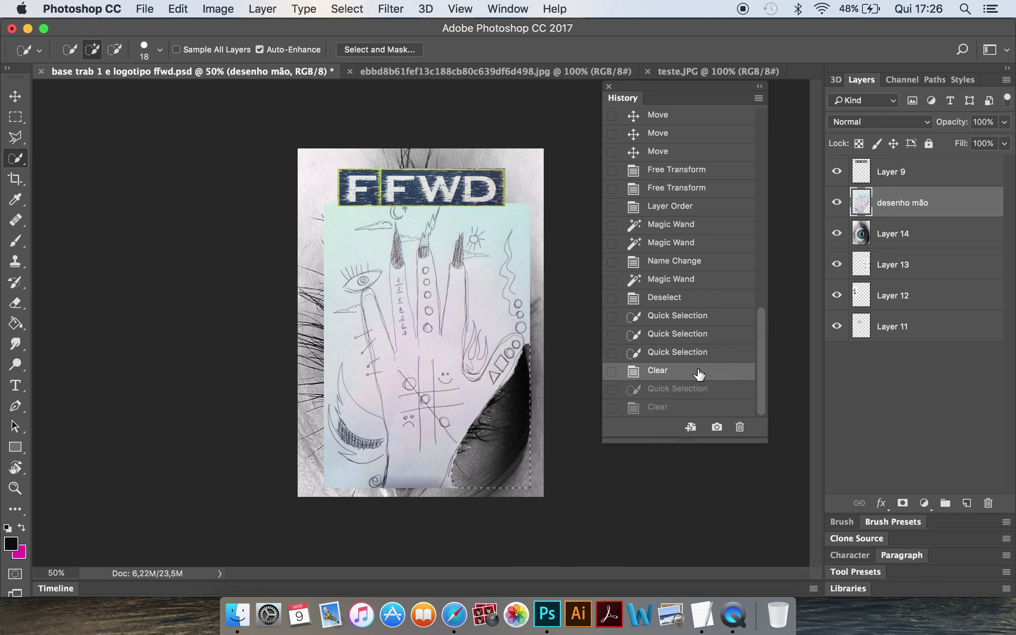
left_click(701, 357)
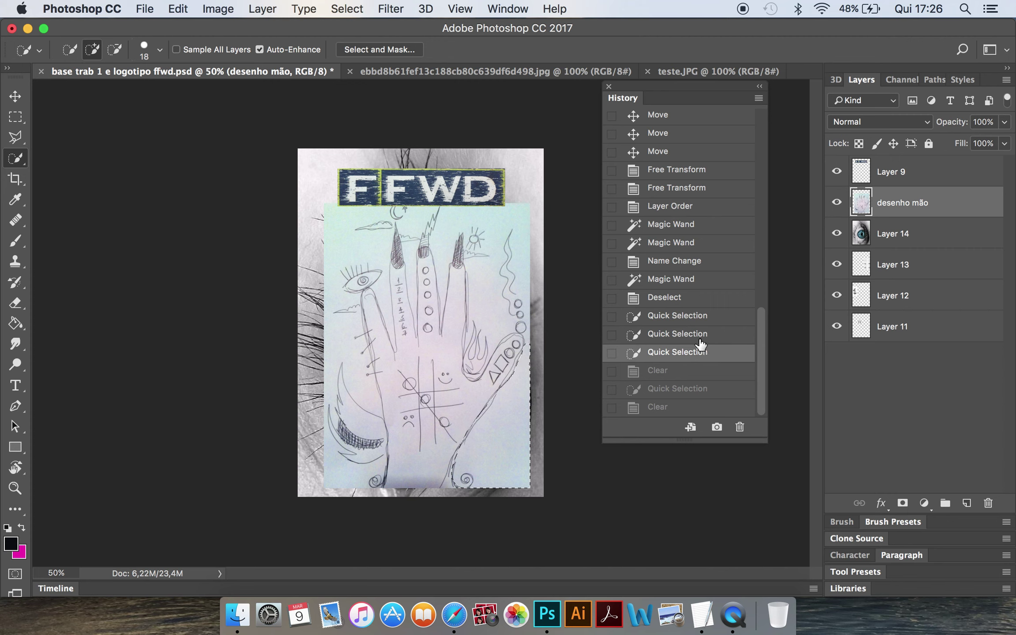
left_click(700, 340)
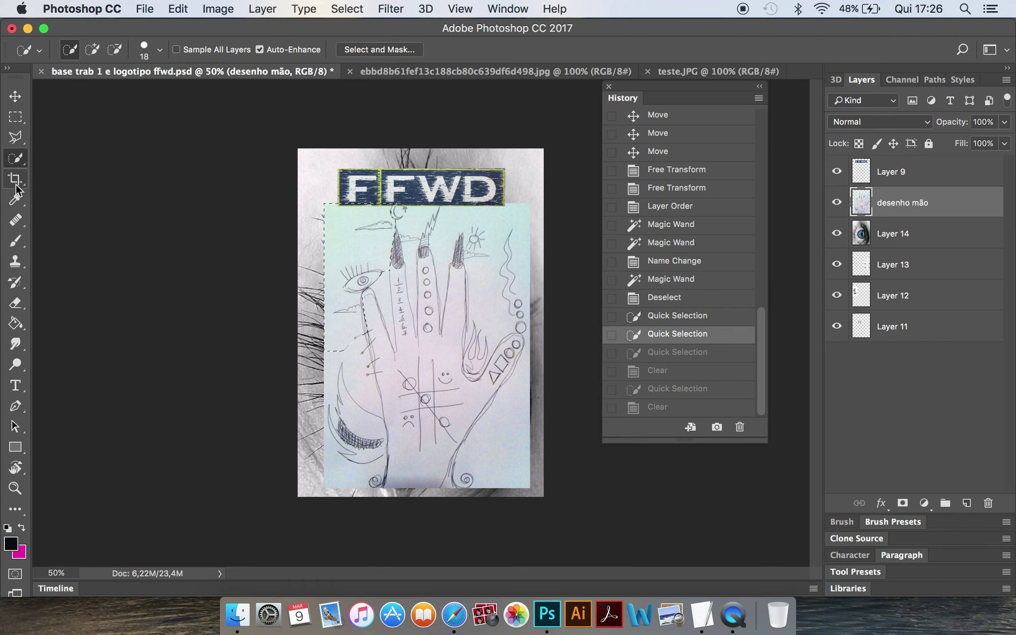
Crop the ebbd8b61 lips sketch to its bottom-left lip drawing, then return to the FFWD cover
left_click(506, 72)
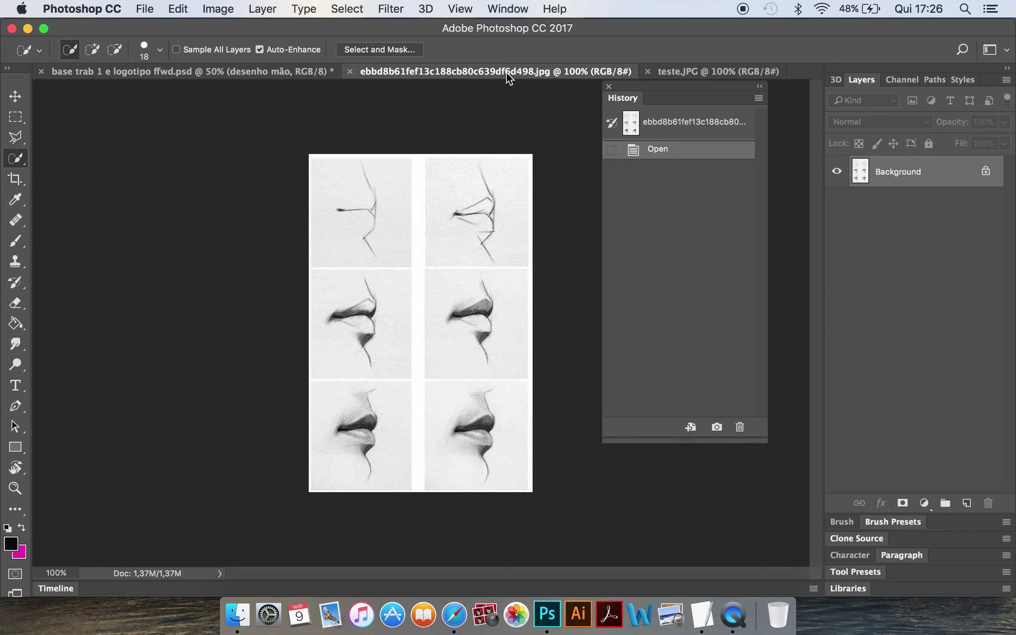
left_click(15, 179)
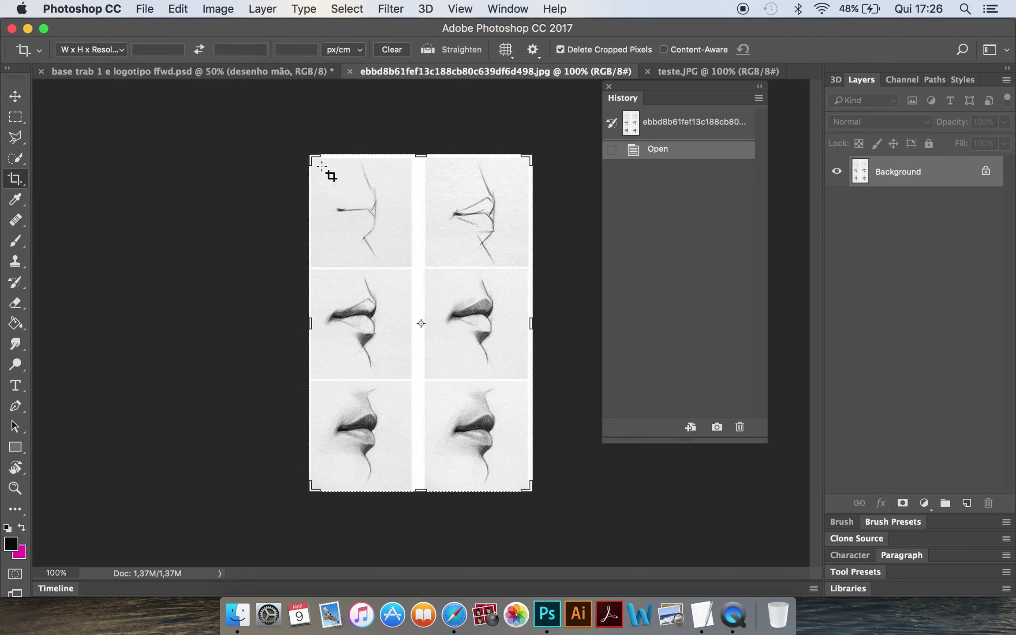
left_click_drag(526, 158, 470, 261)
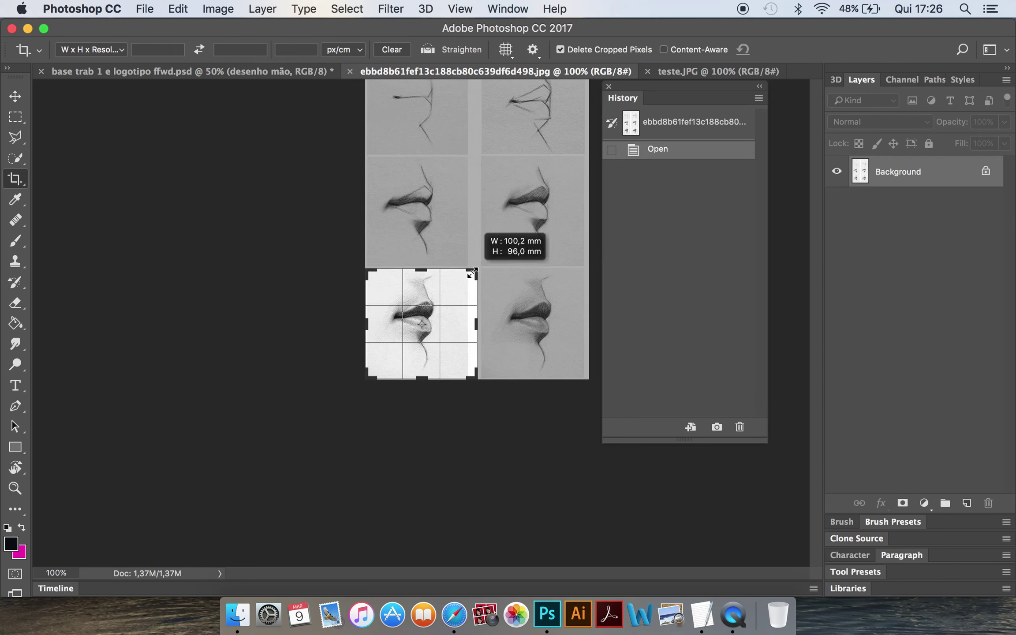
left_click_drag(470, 261, 469, 323)
key("Return")
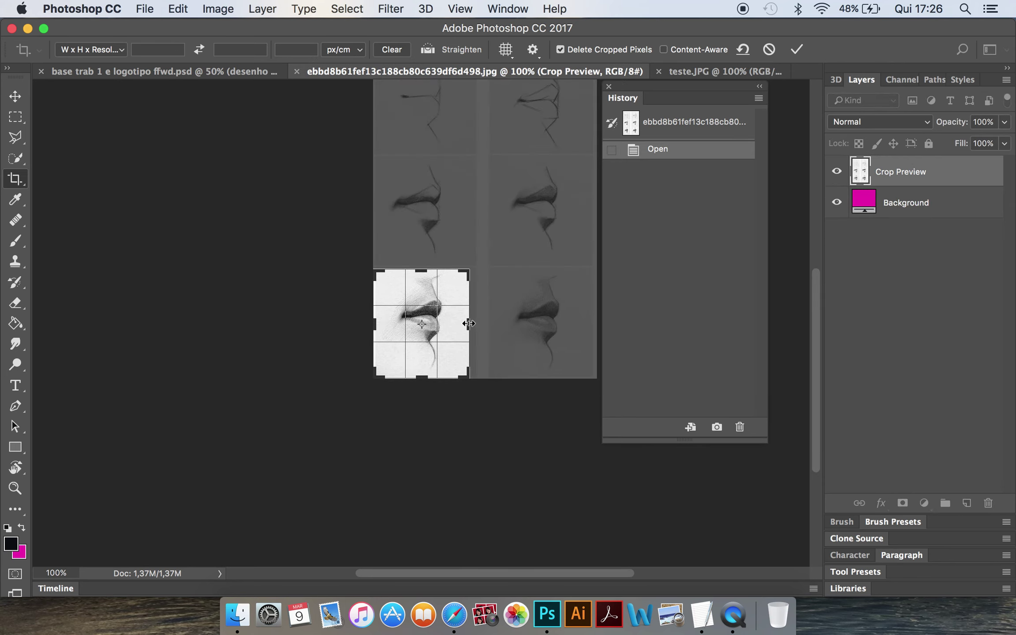
left_click(259, 73)
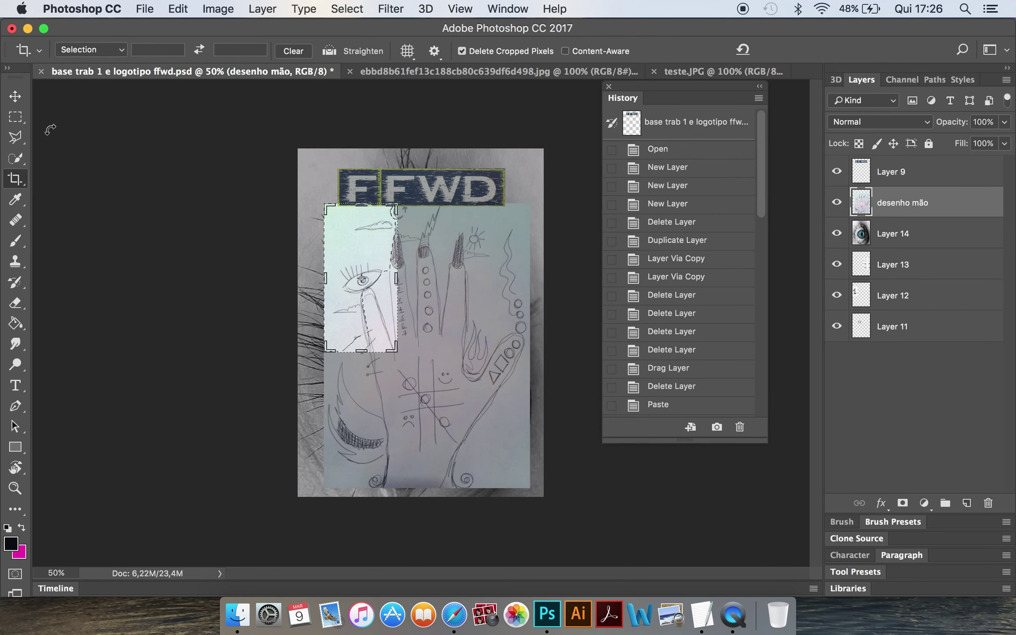
Switch to the Move tool and deselect via Select > Deselect
left_click(19, 100)
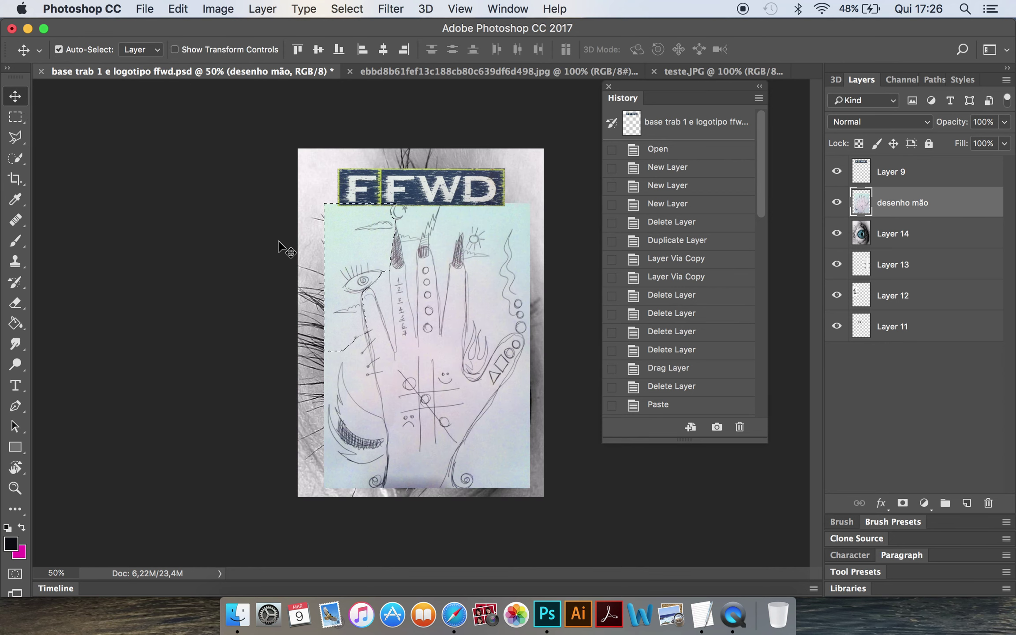
left_click(347, 9)
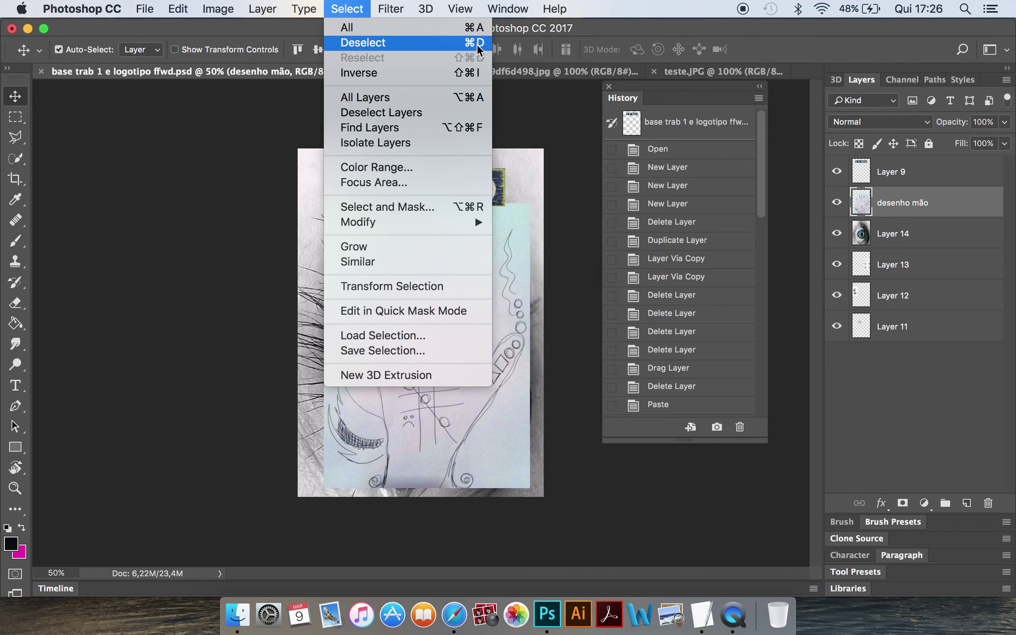
left_click(478, 46)
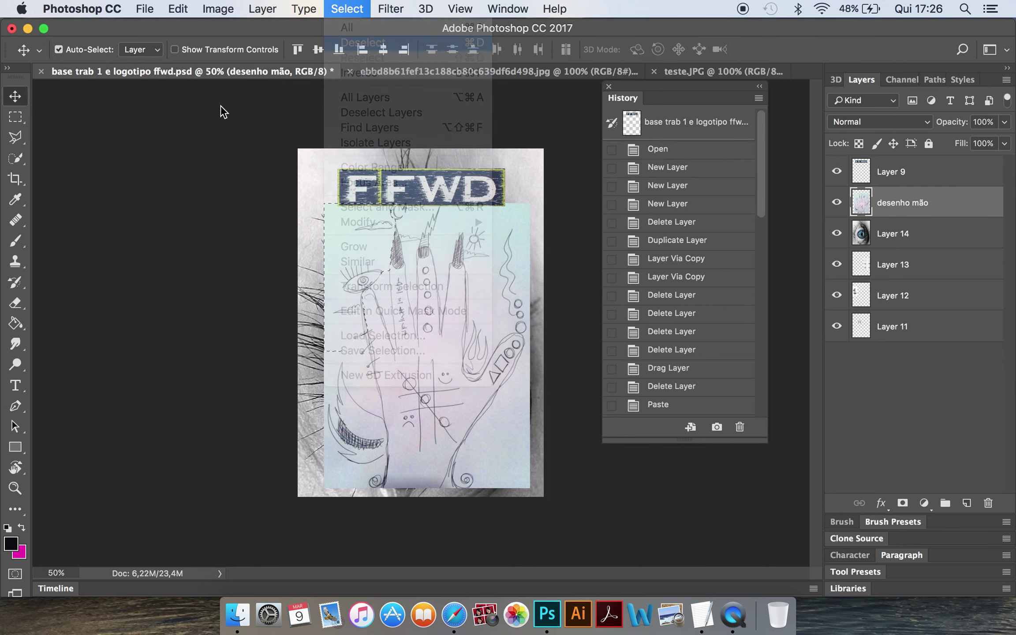
left_click(16, 143)
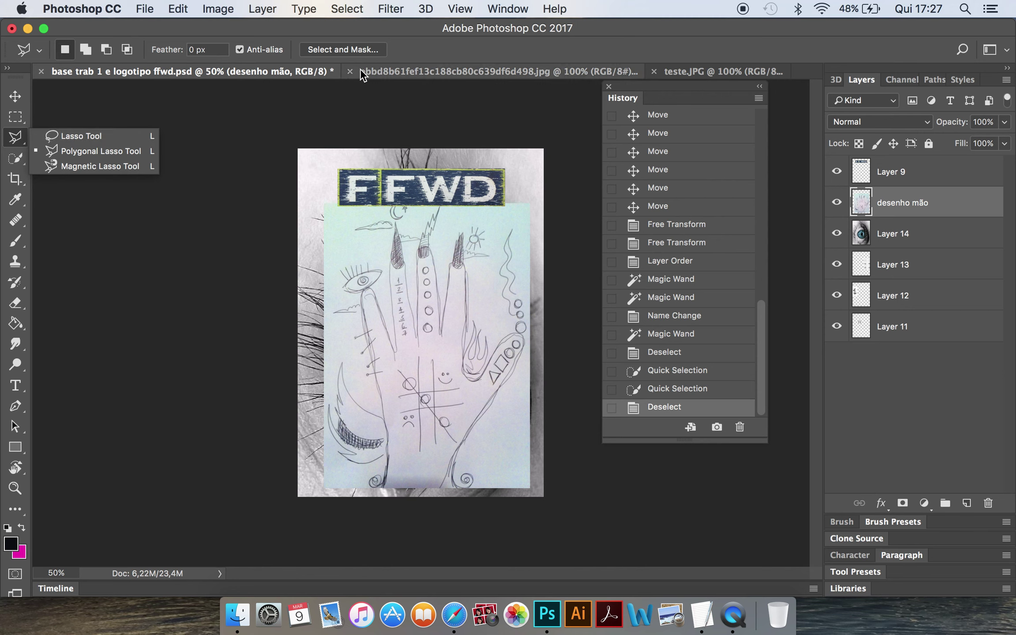
With the Lasso tool, delete paper along the drawing's left edge near the eye
left_click(417, 31)
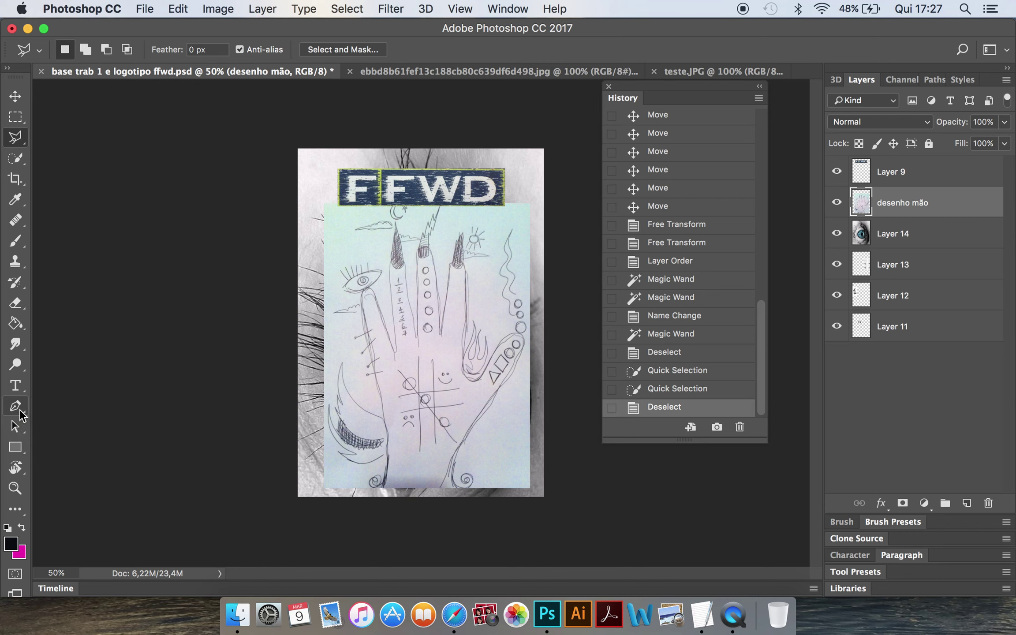
right_click(15, 137)
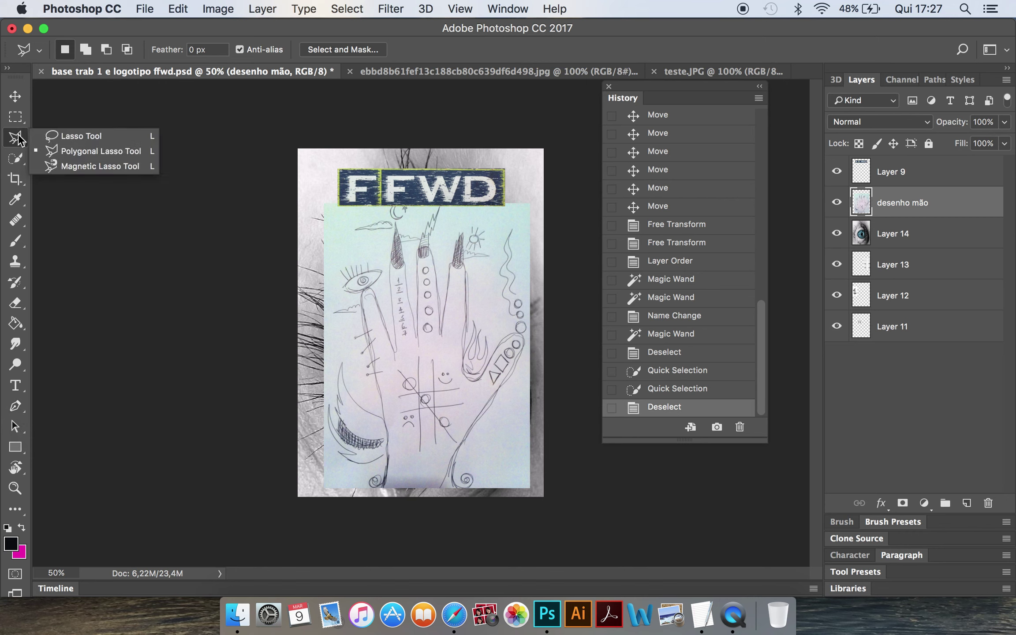
left_click(53, 137)
mouse_move(355, 374)
left_mouse_down()
mouse_move(332, 199)
mouse_move(318, 203)
mouse_move(318, 332)
mouse_move(354, 374)
left_mouse_up()
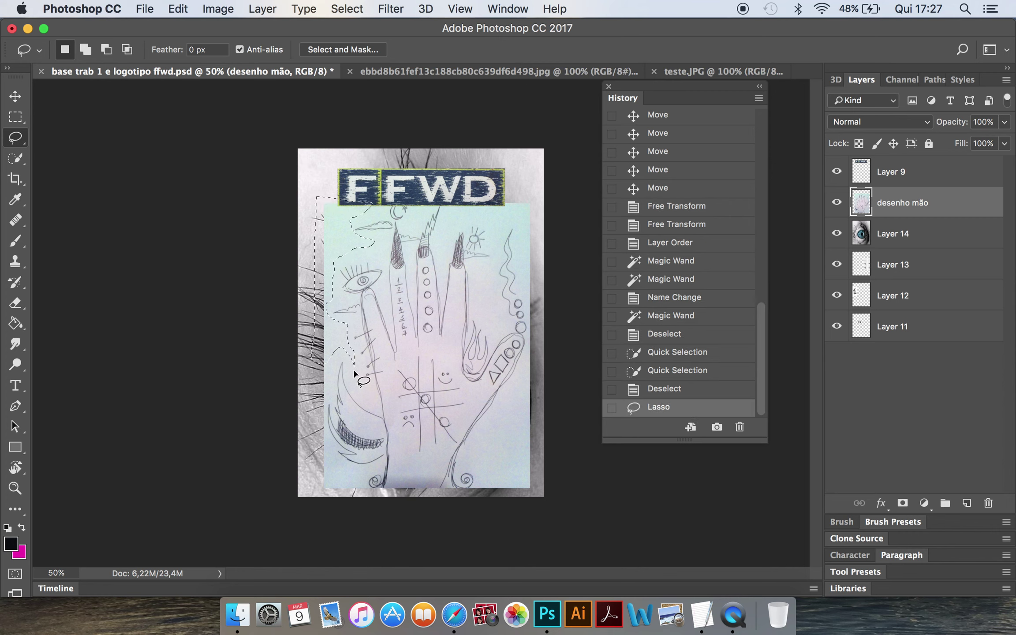
key("Delete")
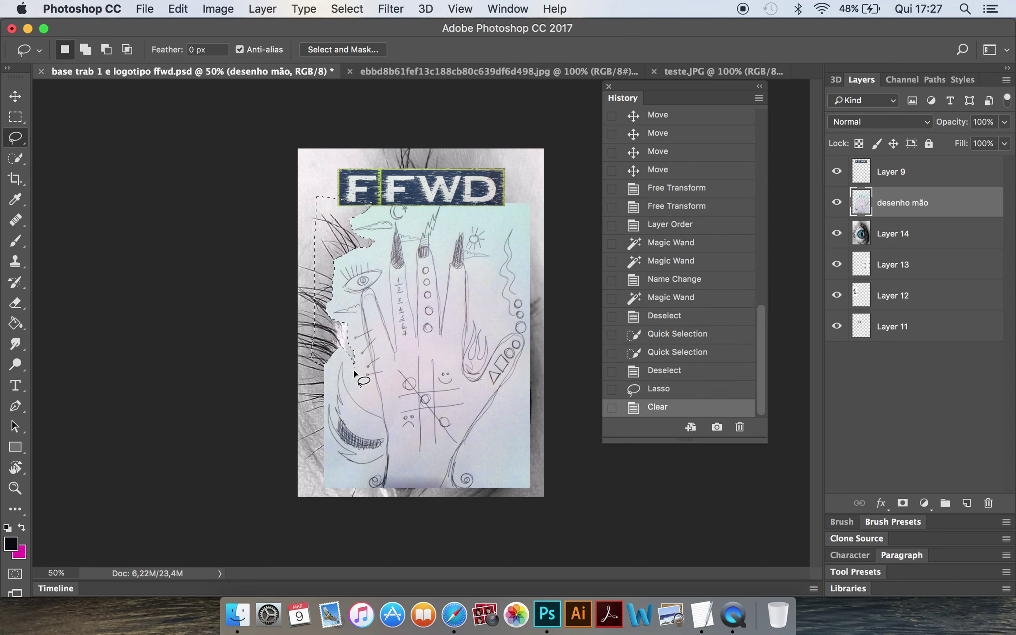
left_click(485, 487)
Lasso and delete paper at the lower-right corner and along the right edge, then deselect
left_click_drag(486, 484, 553, 505)
left_click_drag(553, 505, 485, 499)
key("BackSpace")
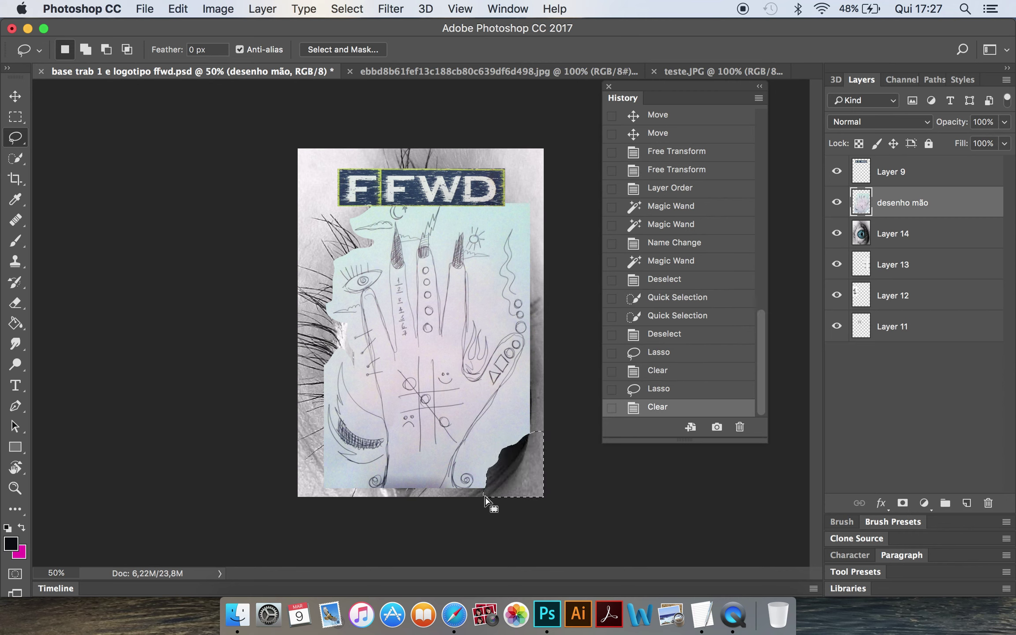
left_click_drag(528, 449, 516, 430)
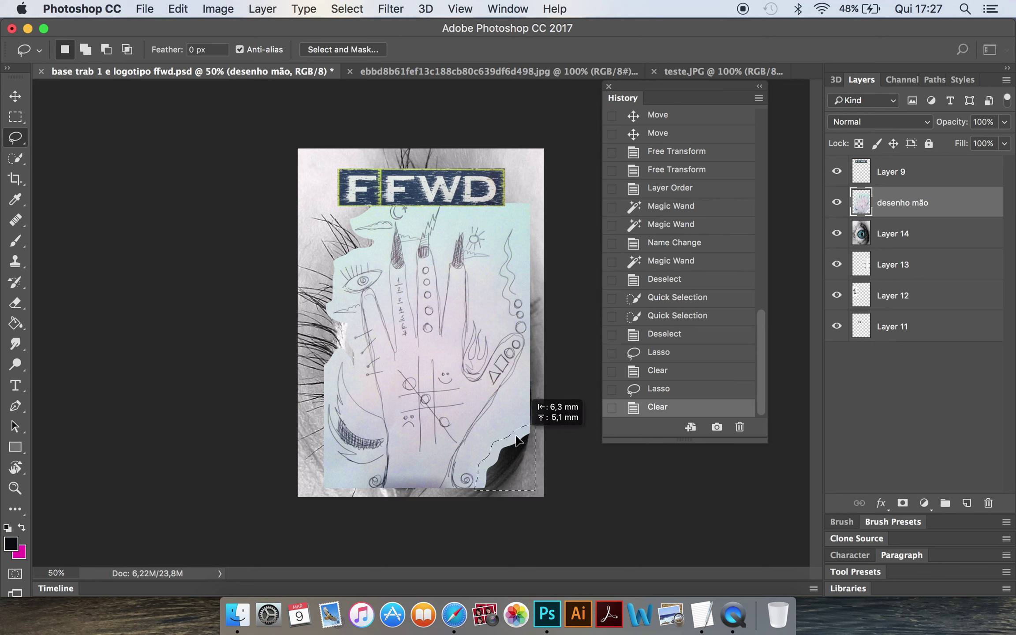
left_click(517, 432)
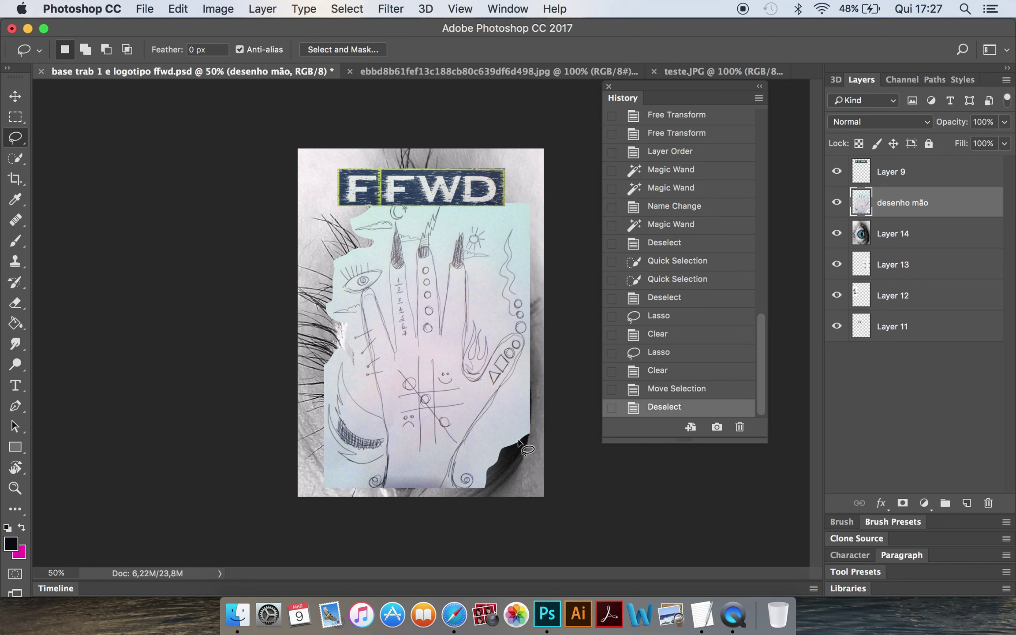
left_click_drag(525, 373, 524, 451)
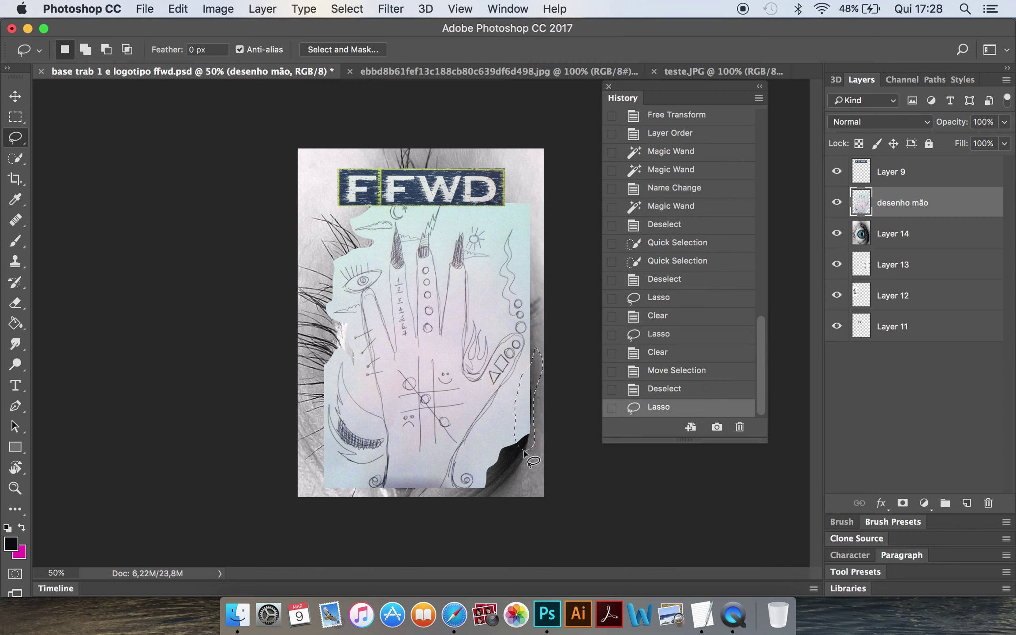
key("Delete")
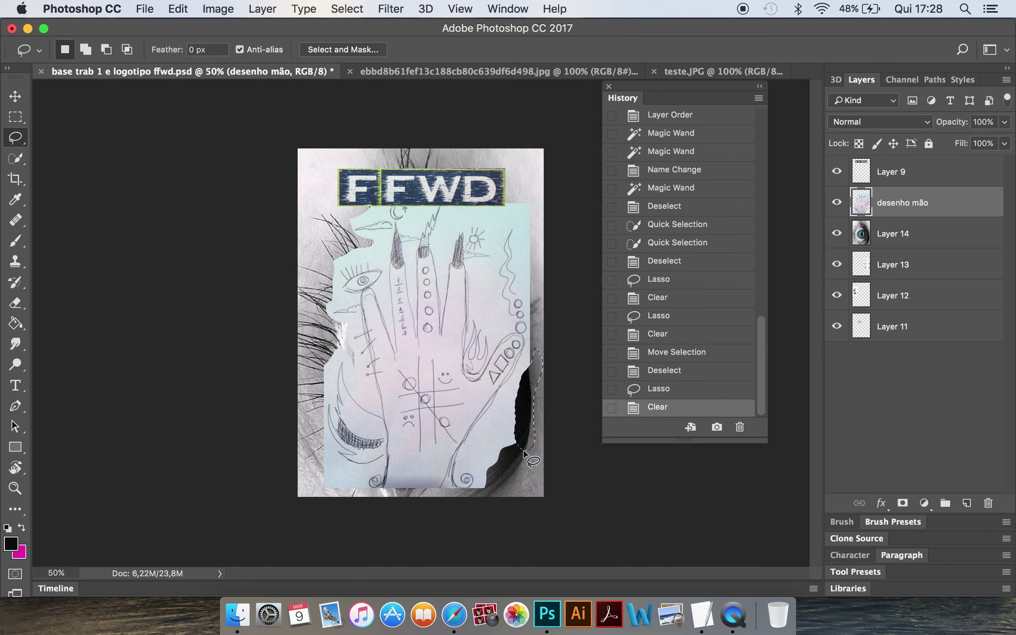
key("super+d")
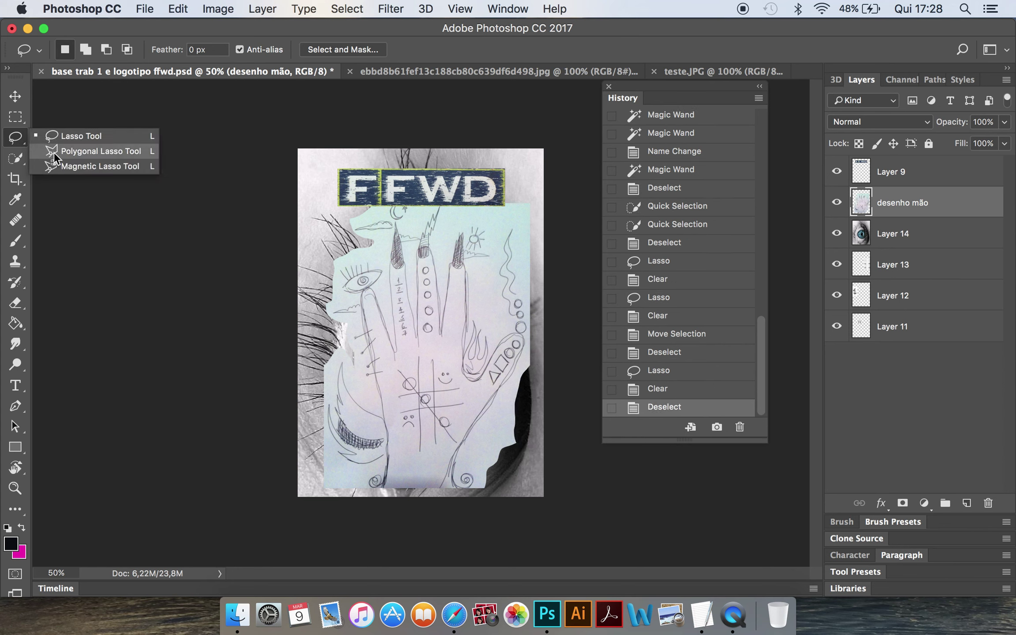
Cut away the lower-left paper beside the wrist with a Polygonal Lasso selection
left_click_drag(18, 142, 54, 150)
left_click(380, 467)
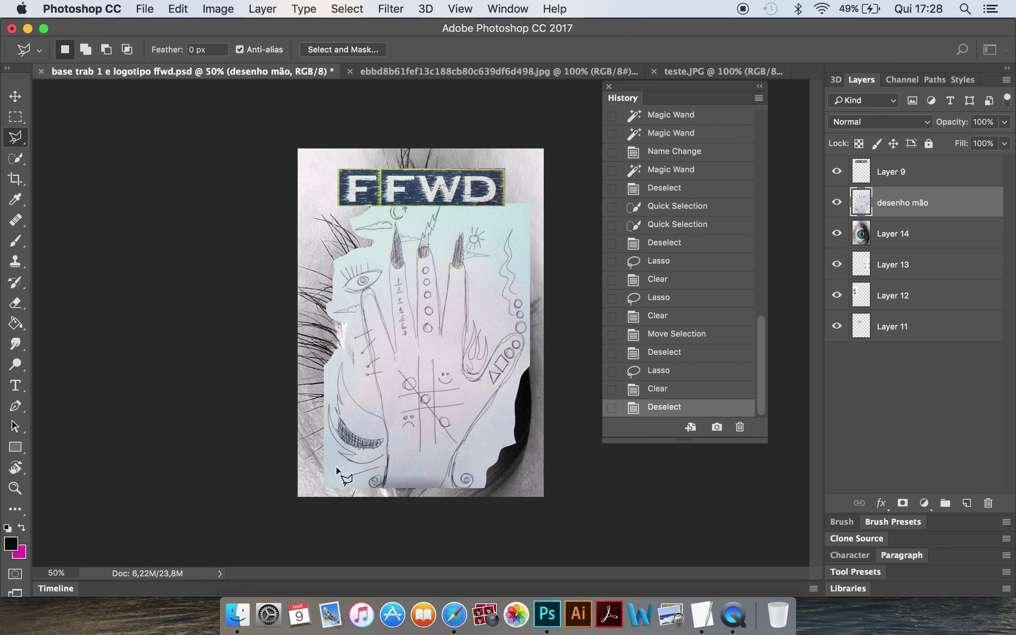
left_click(329, 449)
left_click(325, 416)
left_click(344, 337)
left_click(312, 340)
left_click(310, 484)
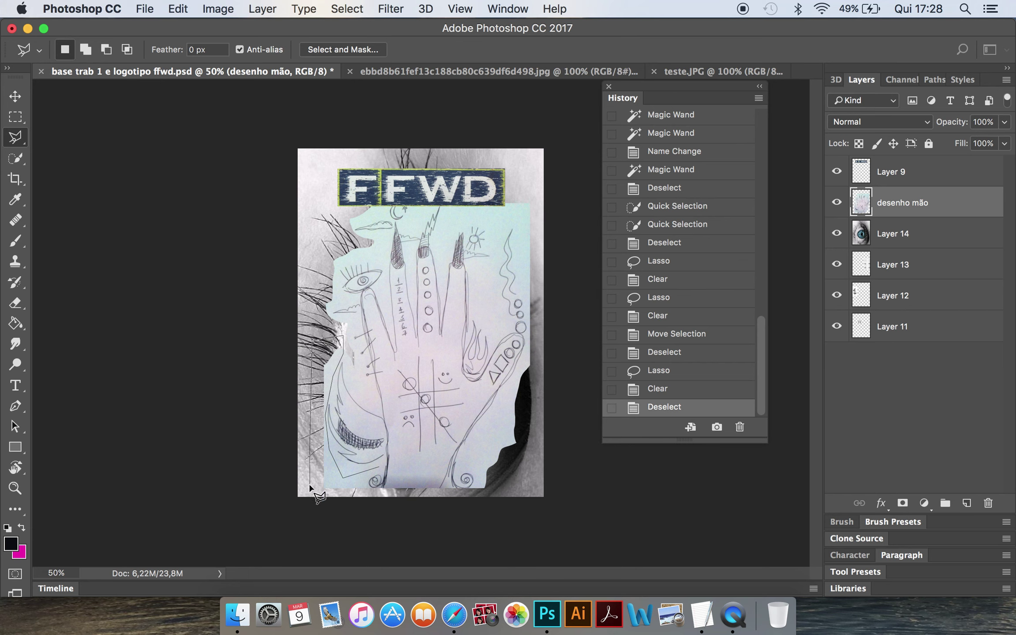
left_click(362, 493)
left_click(377, 469)
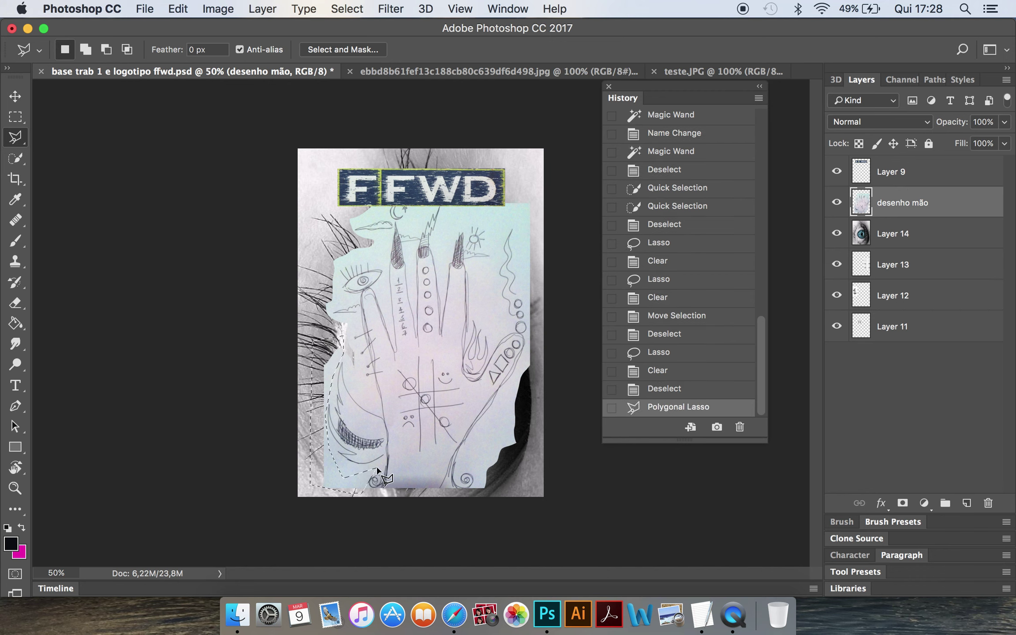
key("Delete")
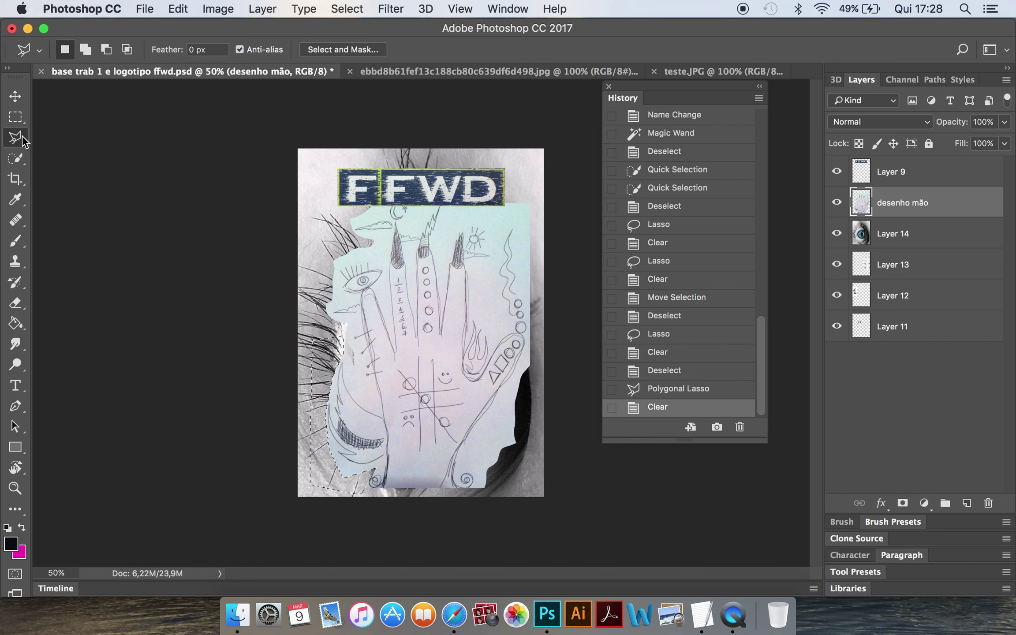
right_click(21, 137)
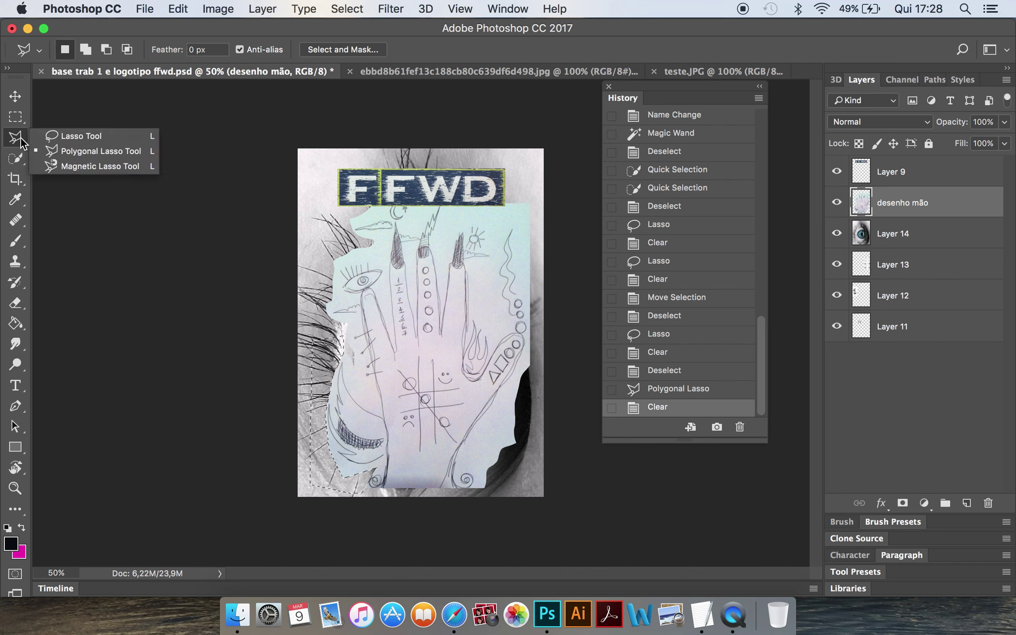
left_click(62, 167)
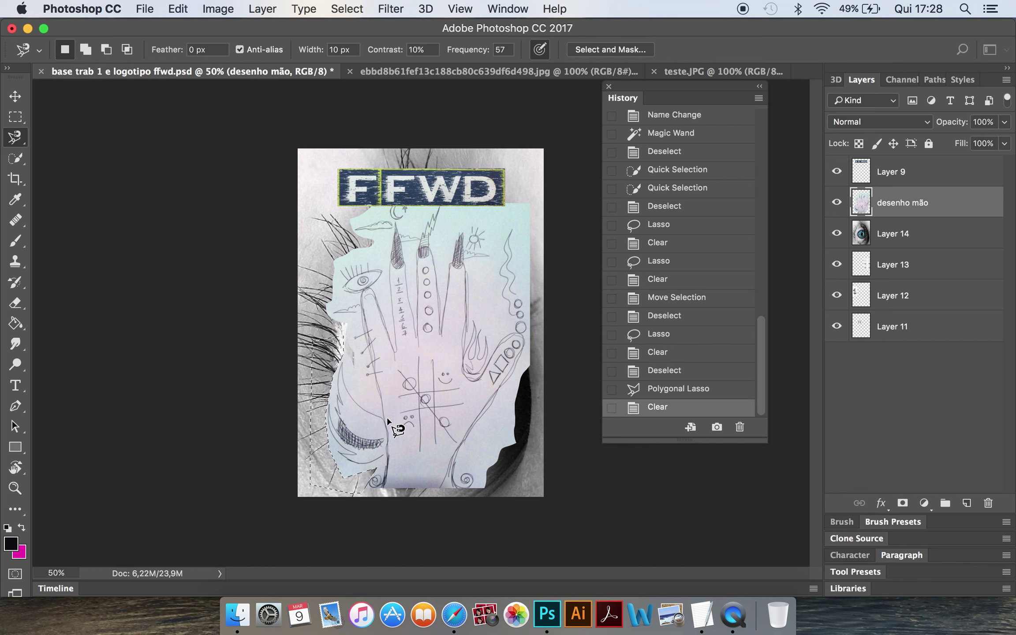
Trace the hand's left side with the Magnetic Lasso, delete that paper, and deselect
key("super+d")
left_click(20, 156)
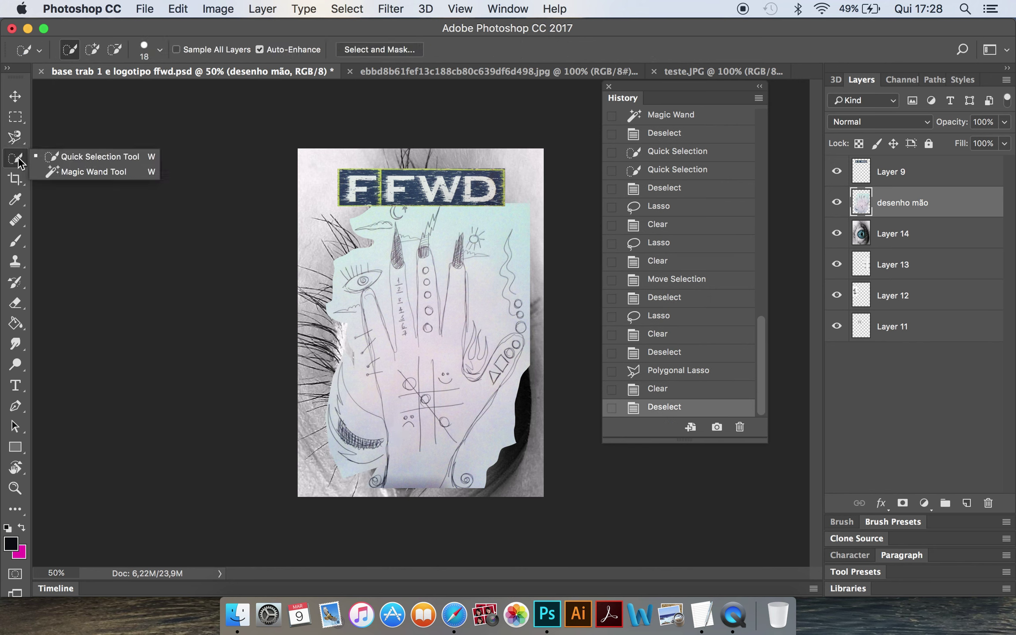
left_click(16, 138)
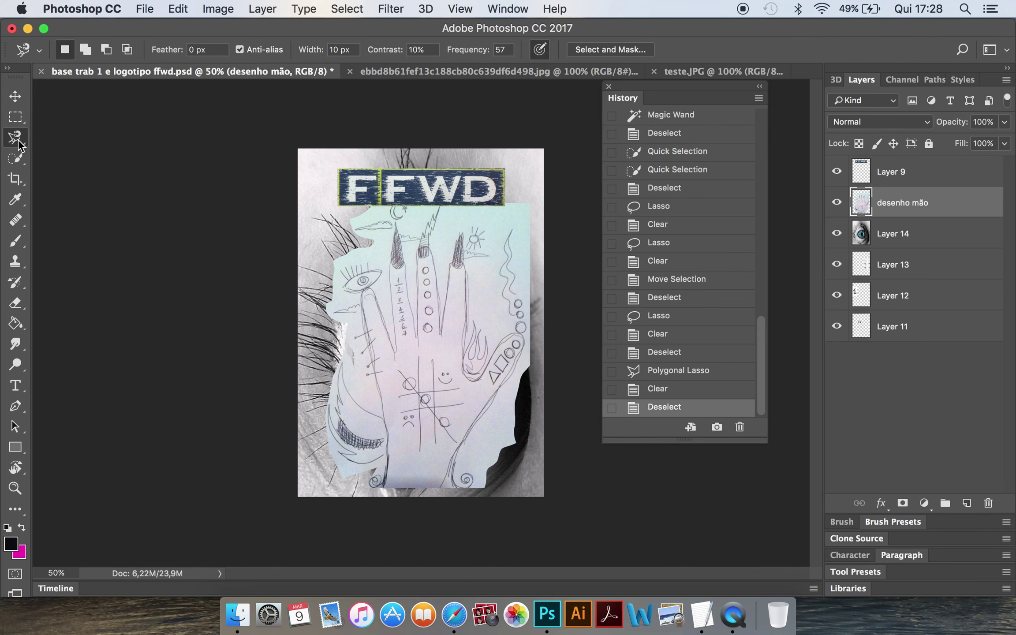
left_click(382, 418)
left_click(345, 288)
left_click(369, 265)
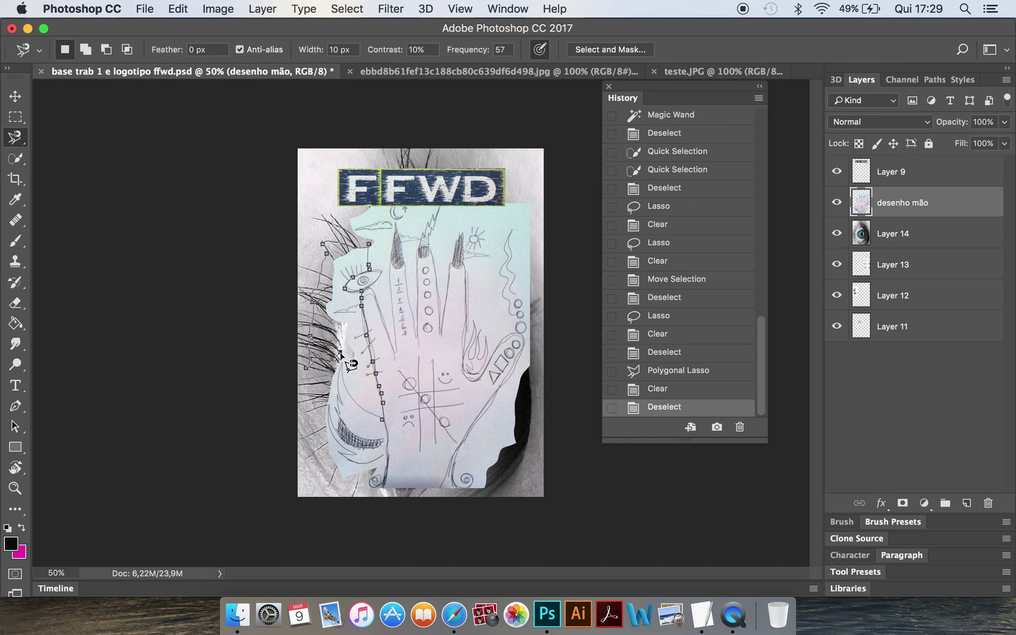
left_click(380, 418)
key("BackSpace")
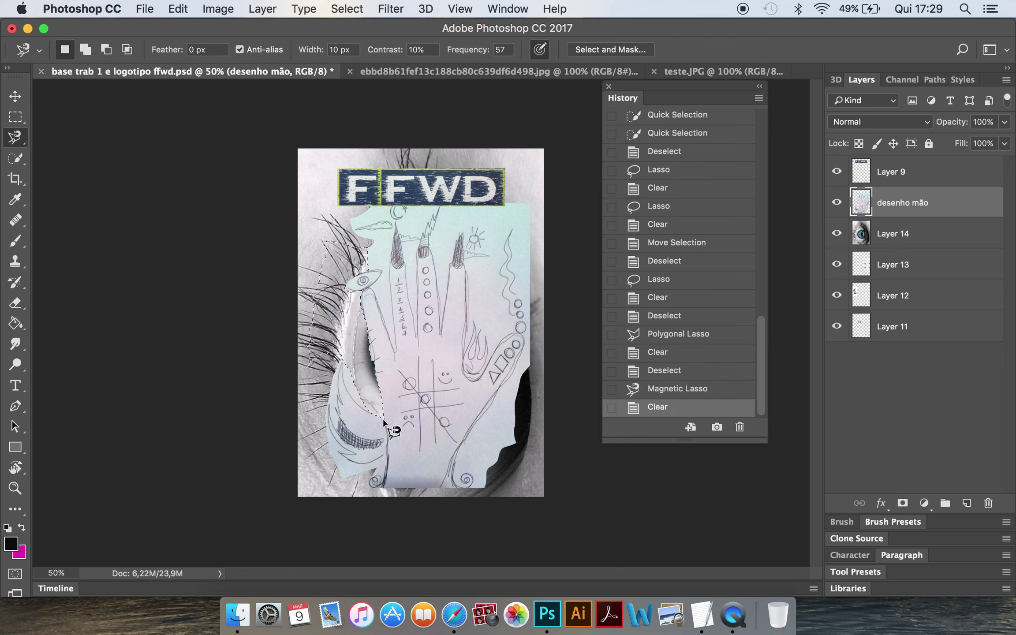
key("super+d")
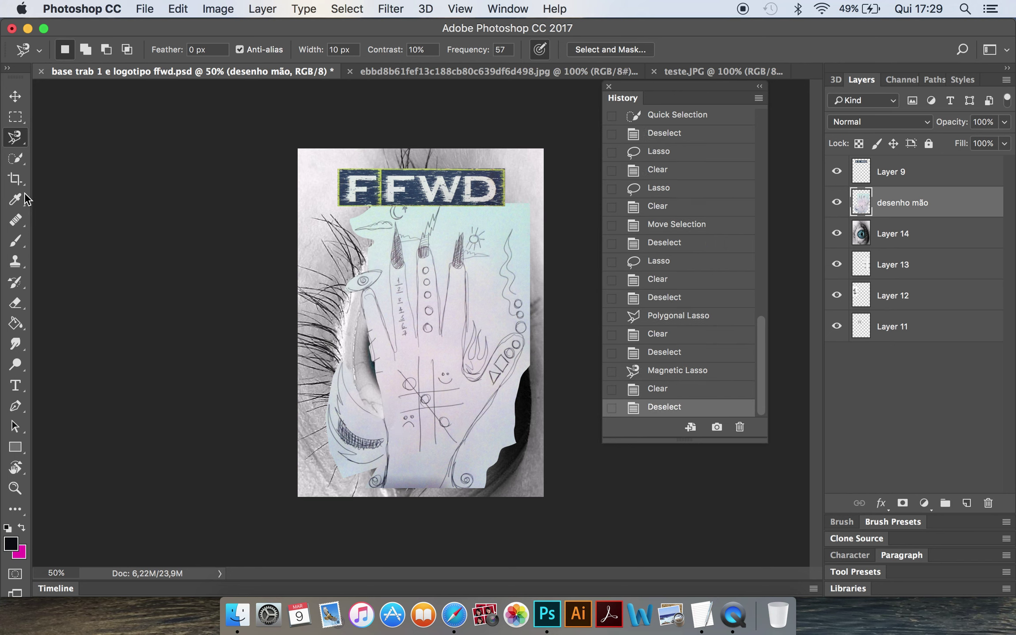
right_click(14, 144)
left_click(53, 134)
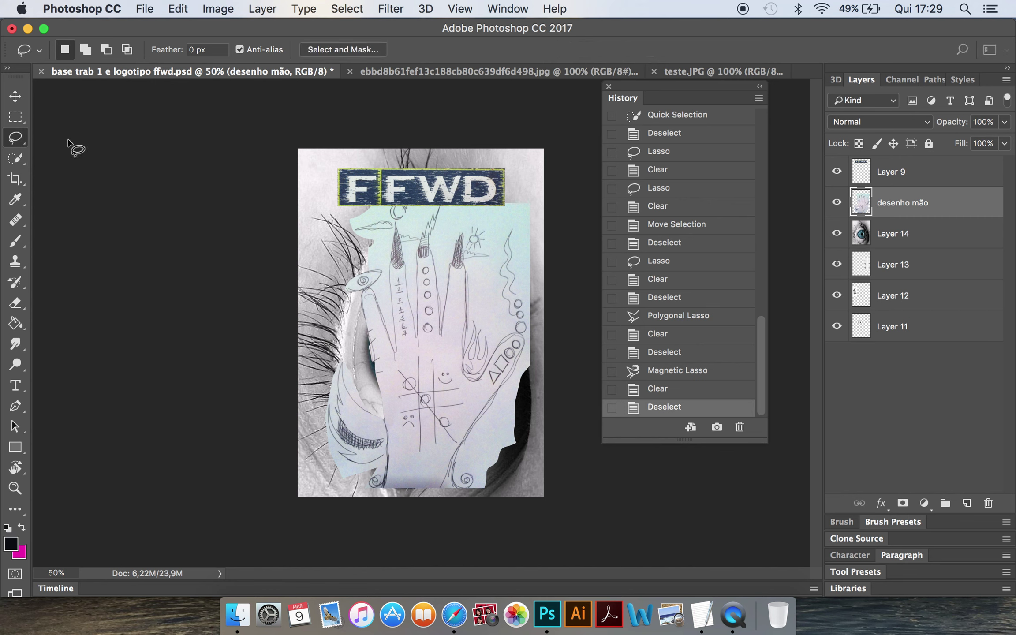
Lasso around the hand in desenho mão, invert the selection, and delete the surrounding paper
mouse_move(373, 214)
left_mouse_down()
mouse_move(444, 256)
mouse_move(473, 226)
mouse_move(494, 260)
mouse_move(478, 283)
mouse_move(498, 332)
mouse_move(505, 226)
mouse_move(525, 244)
mouse_move(521, 363)
mouse_move(465, 504)
mouse_move(373, 493)
mouse_move(380, 467)
mouse_move(334, 461)
mouse_move(318, 418)
mouse_move(338, 348)
mouse_move(312, 260)
mouse_move(342, 216)
mouse_move(370, 208)
left_mouse_up()
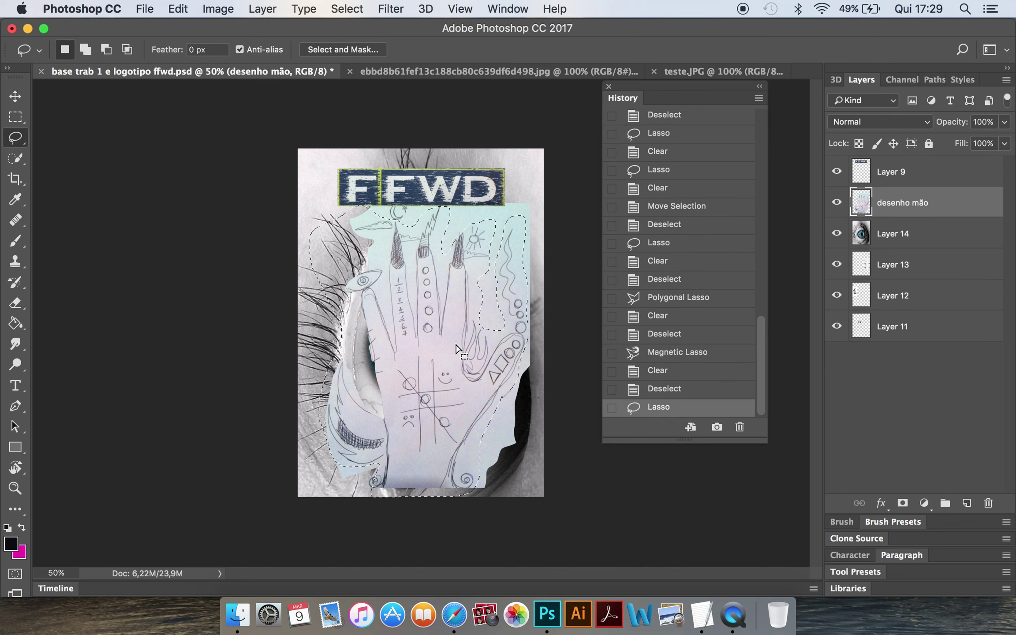
key("Delete")
key("super+z")
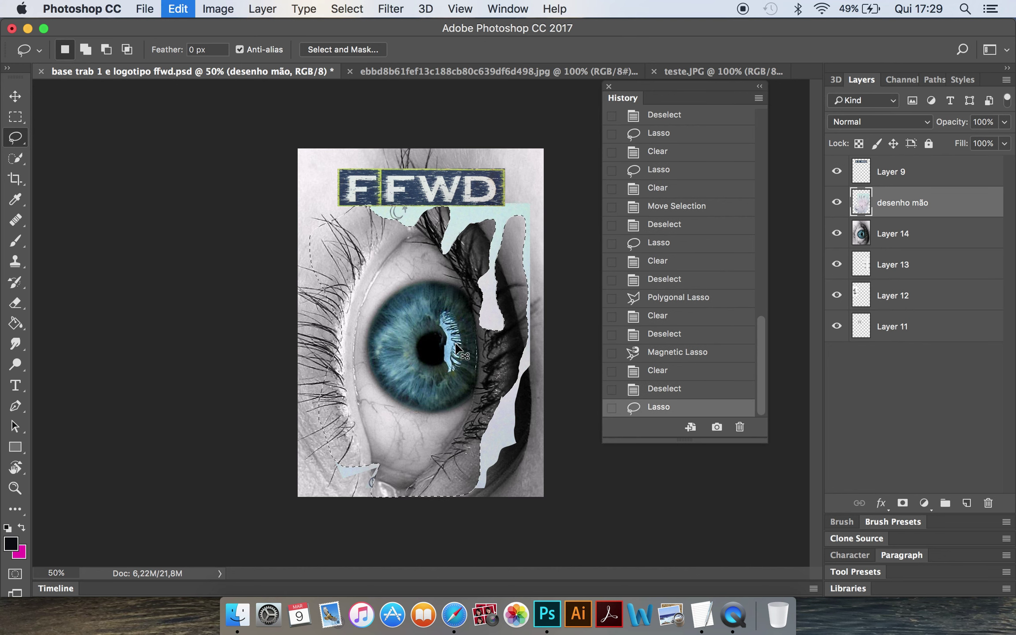
left_click(349, 11)
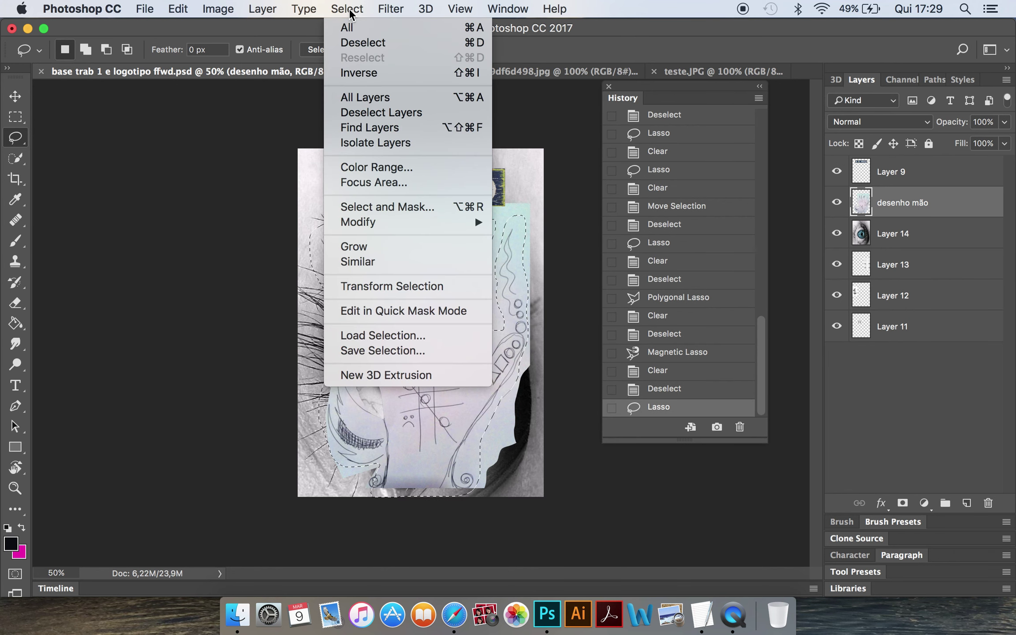
left_click(364, 74)
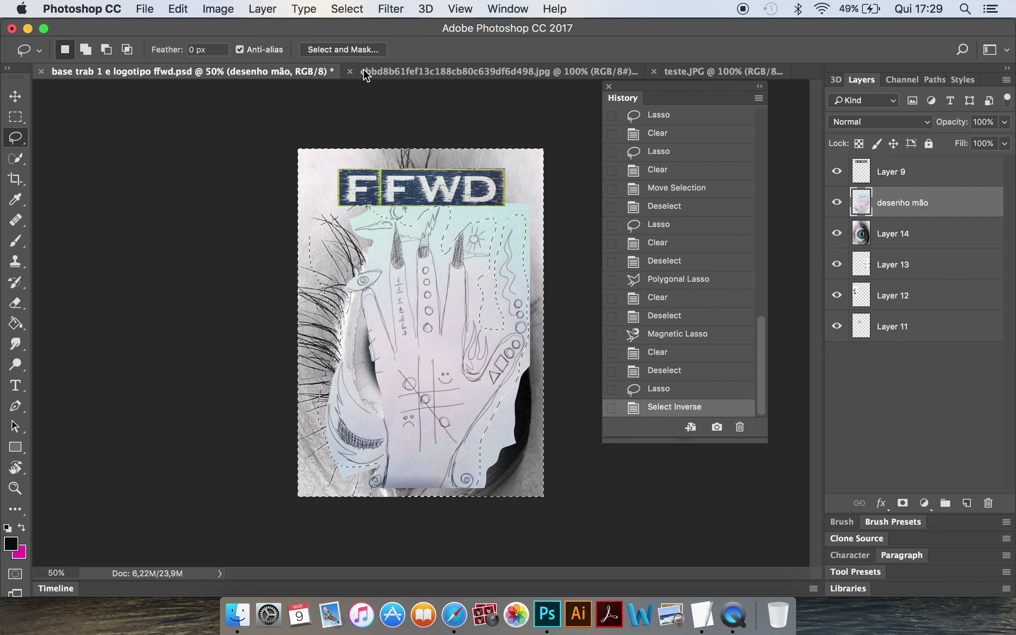
key("BackSpace")
key("super+d")
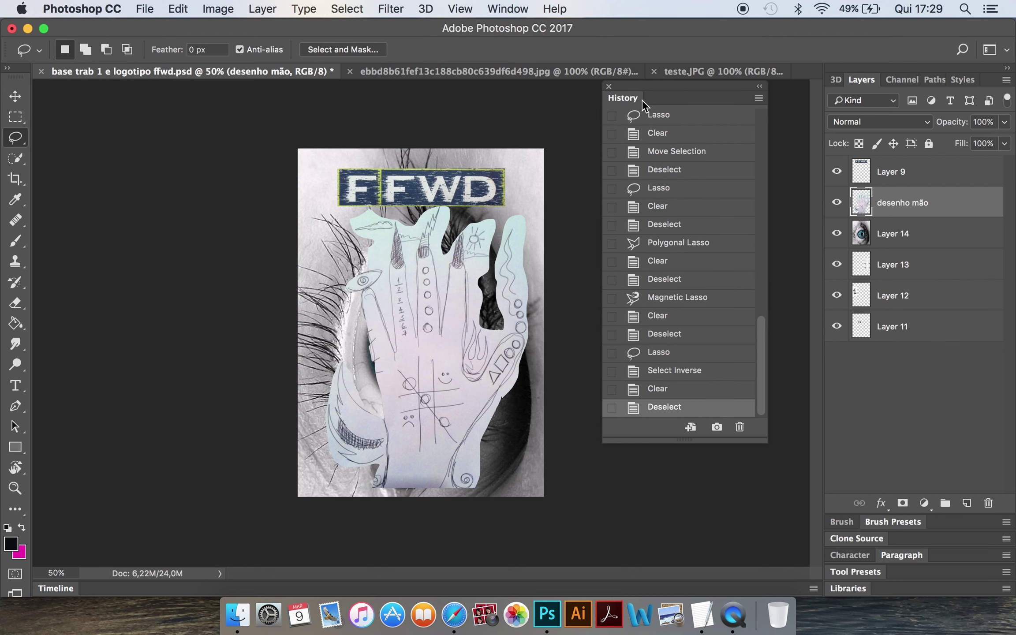
left_click(15, 97)
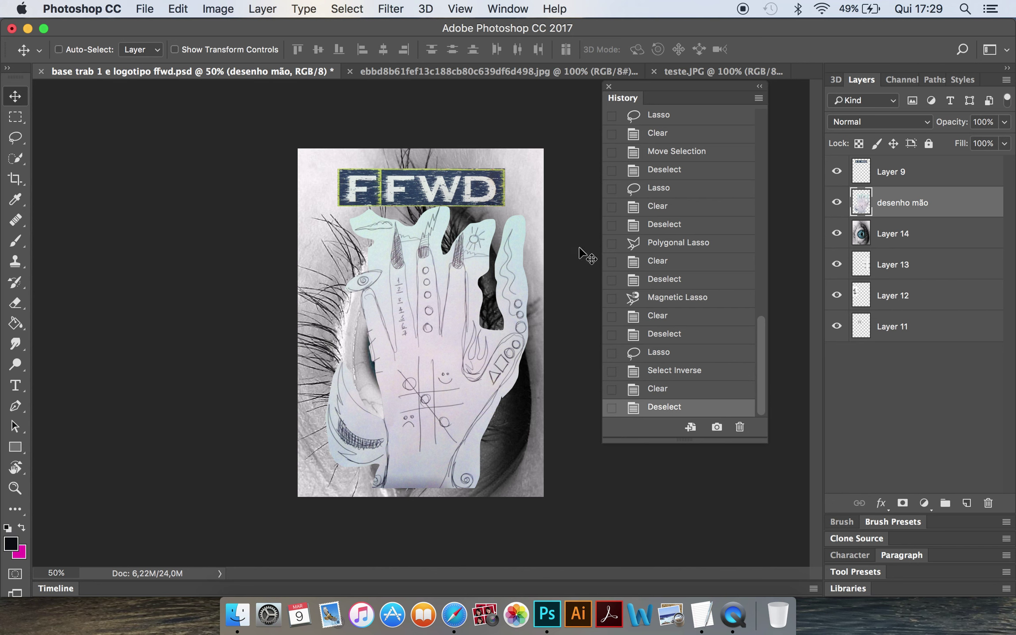
Free-transform the cut-out hand to about 56% and place it over the iris's lower half
key("super+t")
left_click_drag(528, 207, 413, 365)
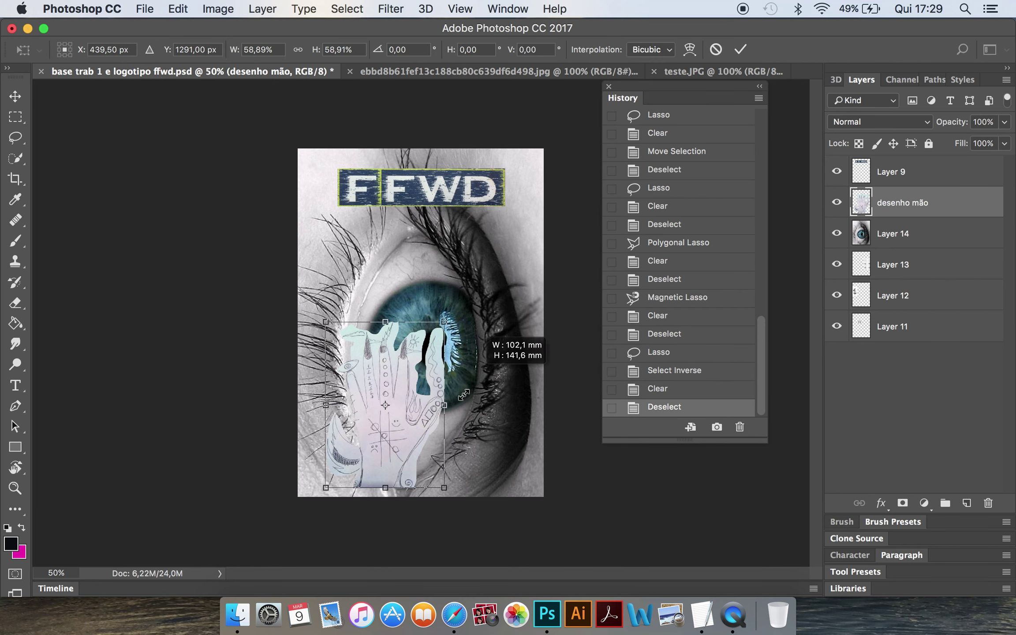
left_click_drag(386, 457, 446, 472)
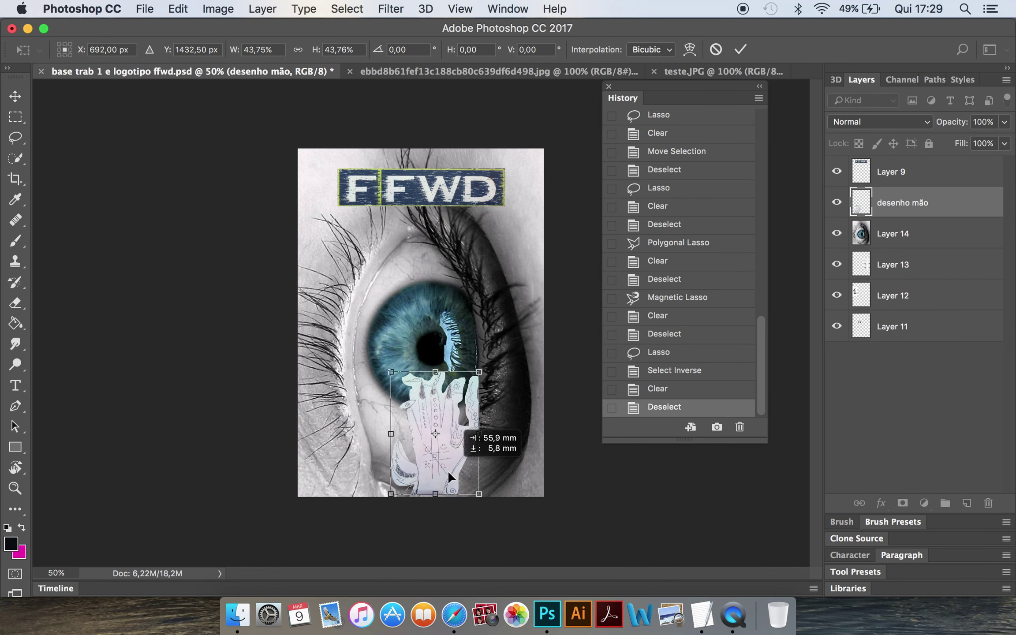
left_click_drag(386, 382, 360, 345)
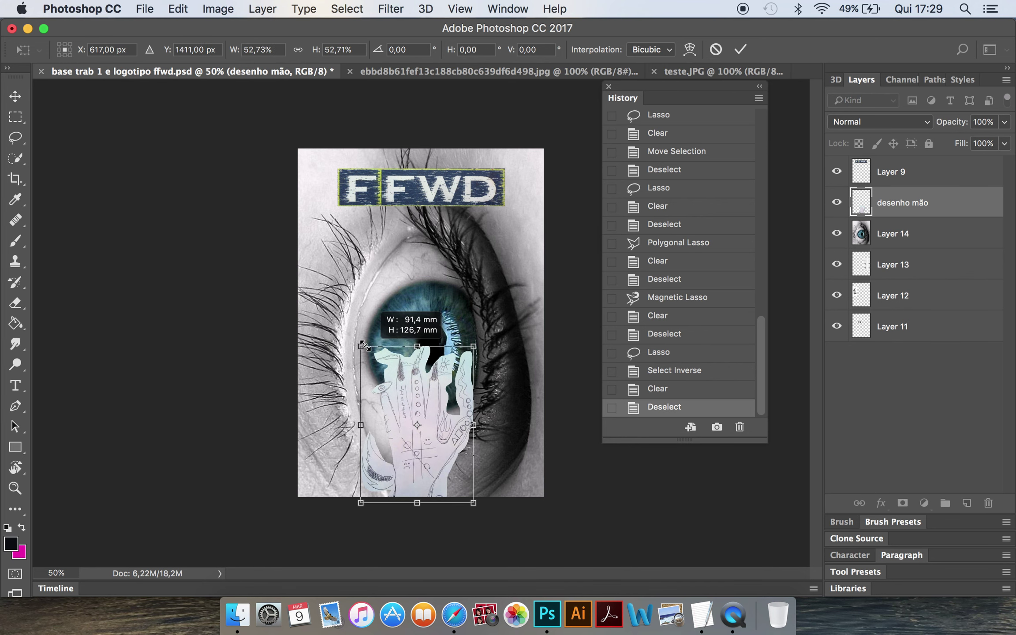
left_click_drag(440, 454, 451, 450)
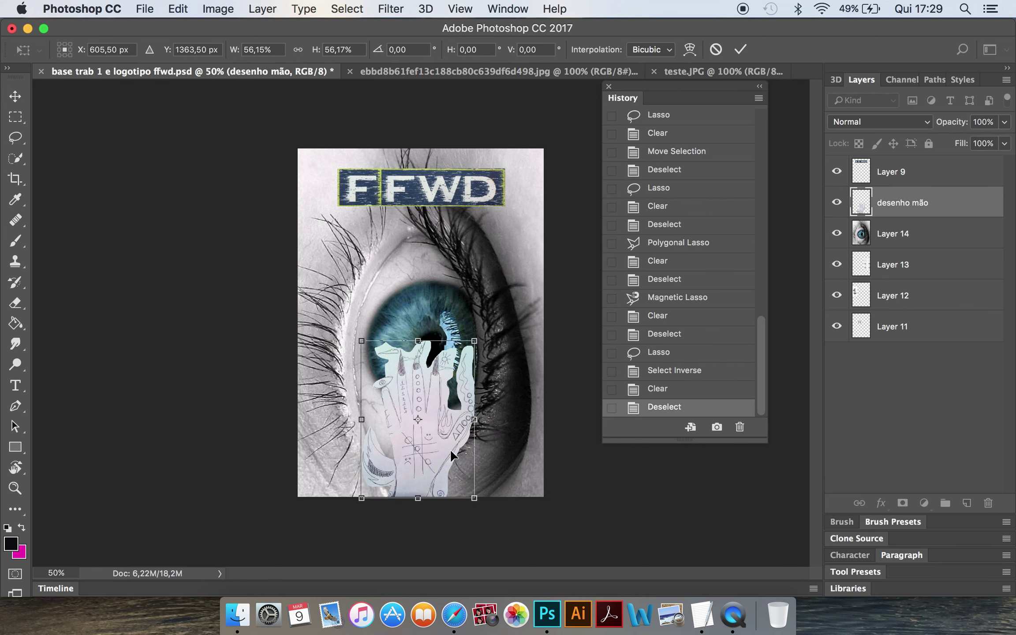
key("Return")
scroll(451, 450, "up", 3)
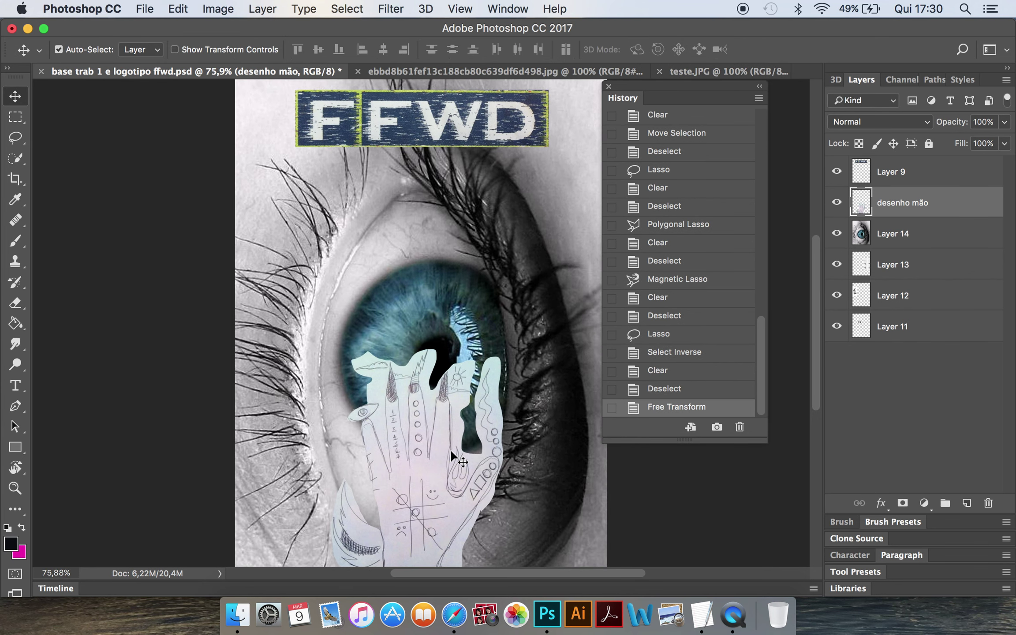
scroll(450, 449, "down", 10)
scroll(449, 446, "up", 5)
scroll(449, 447, "down", 1)
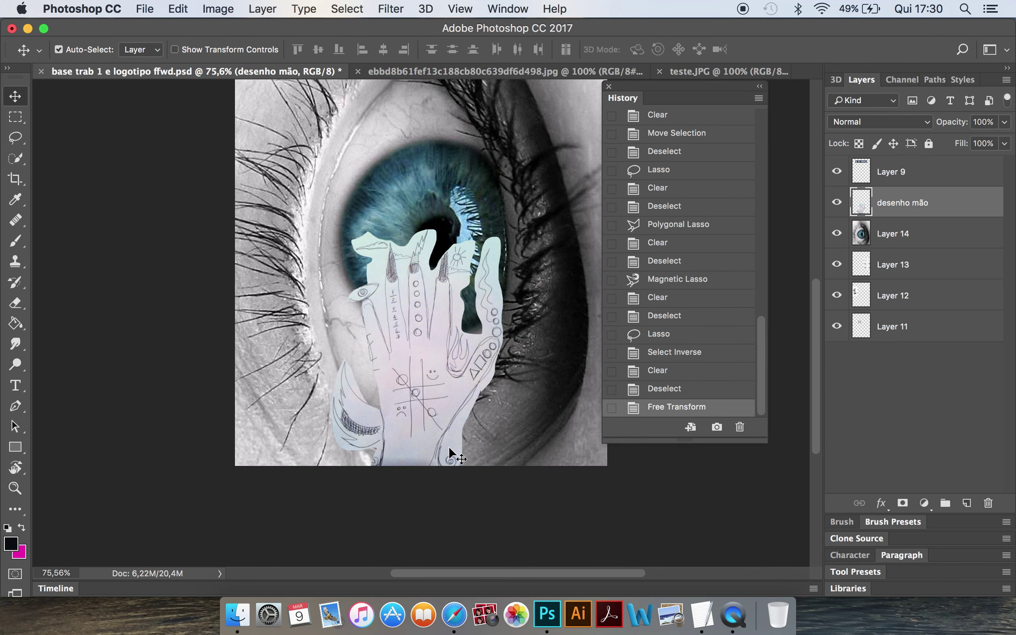
left_click(225, 7)
mouse_move(245, 51)
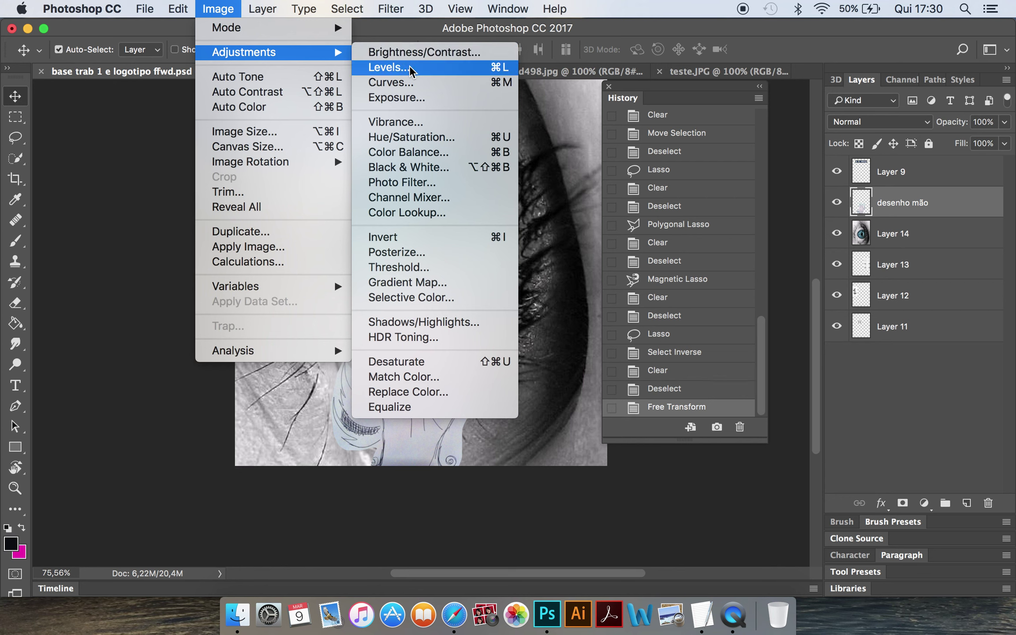
Apply Levels to the hand drawing with black input 125 and midtone gamma 2,59
left_click(409, 68)
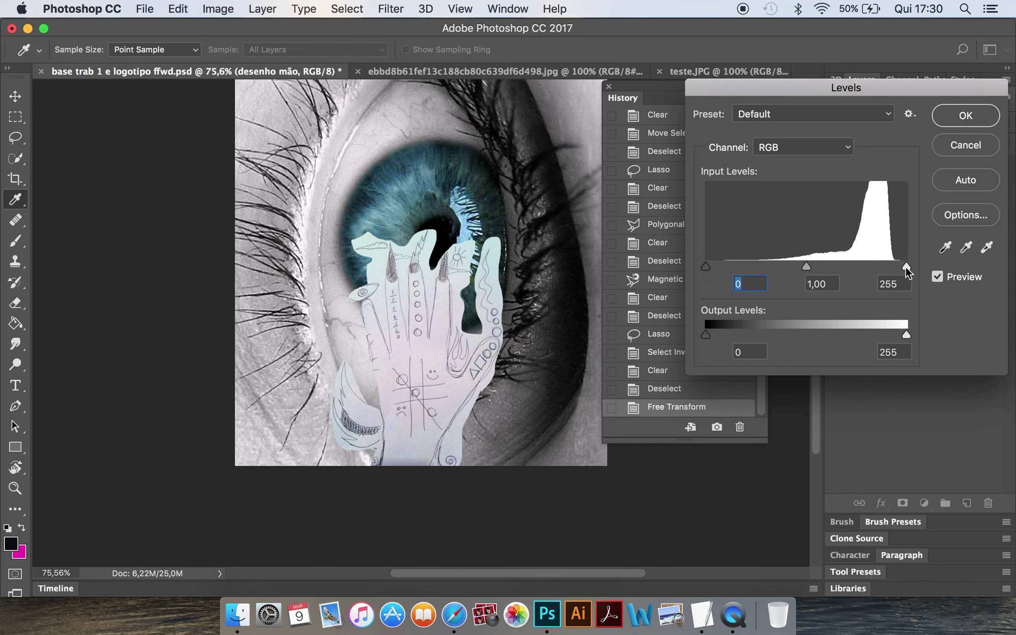
left_click_drag(706, 267, 752, 268)
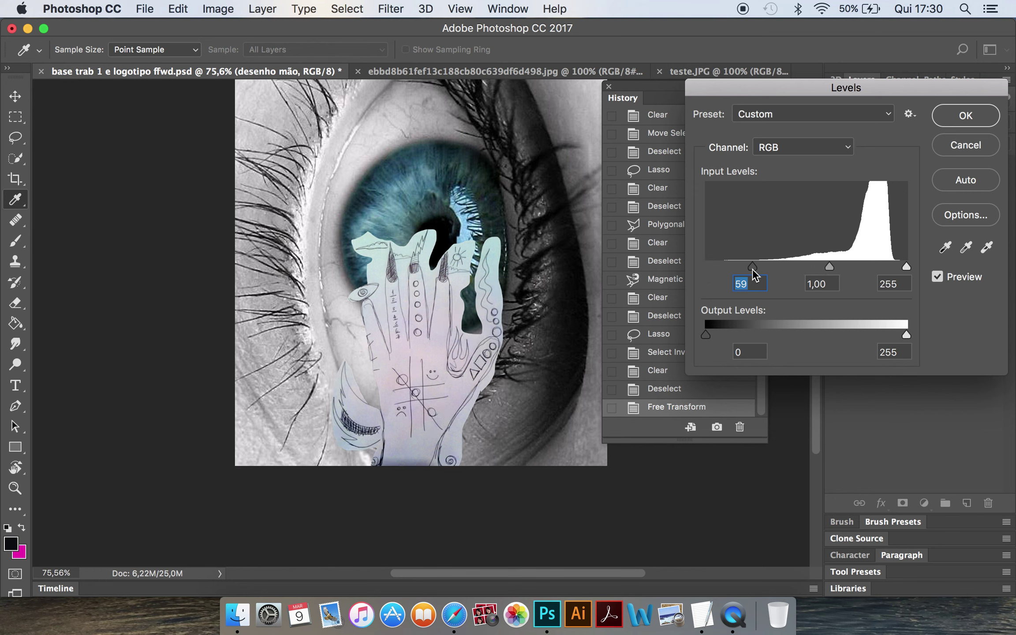
left_click_drag(828, 267, 777, 267)
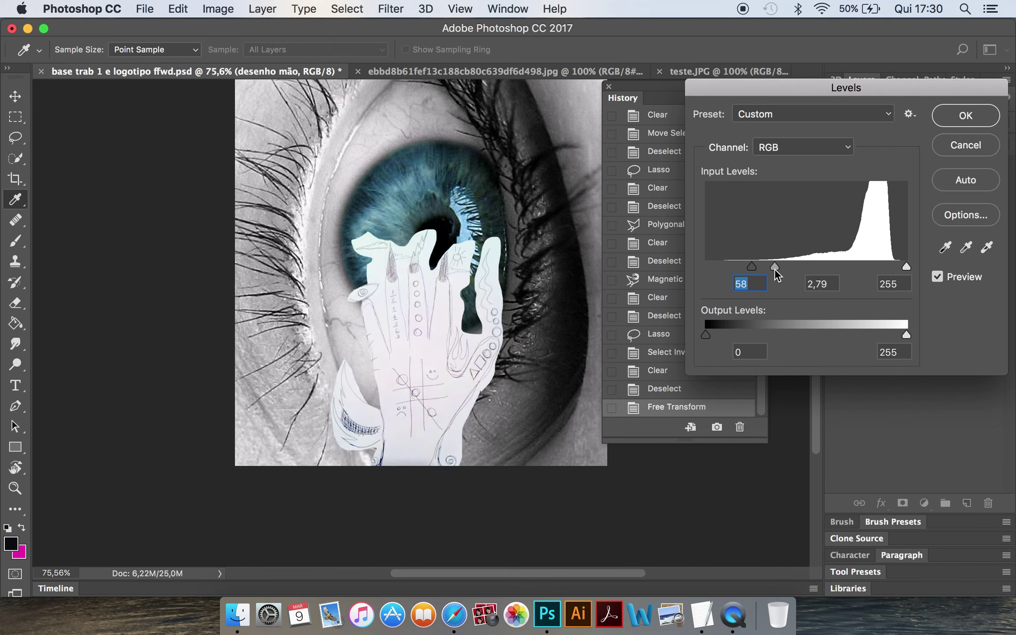
key("Tab")
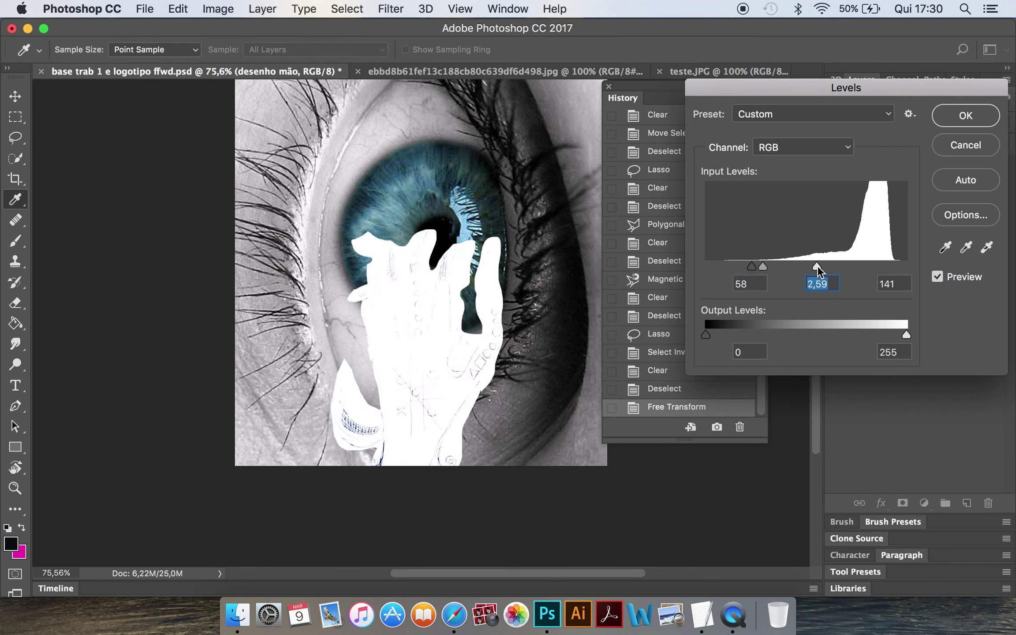
key("Tab")
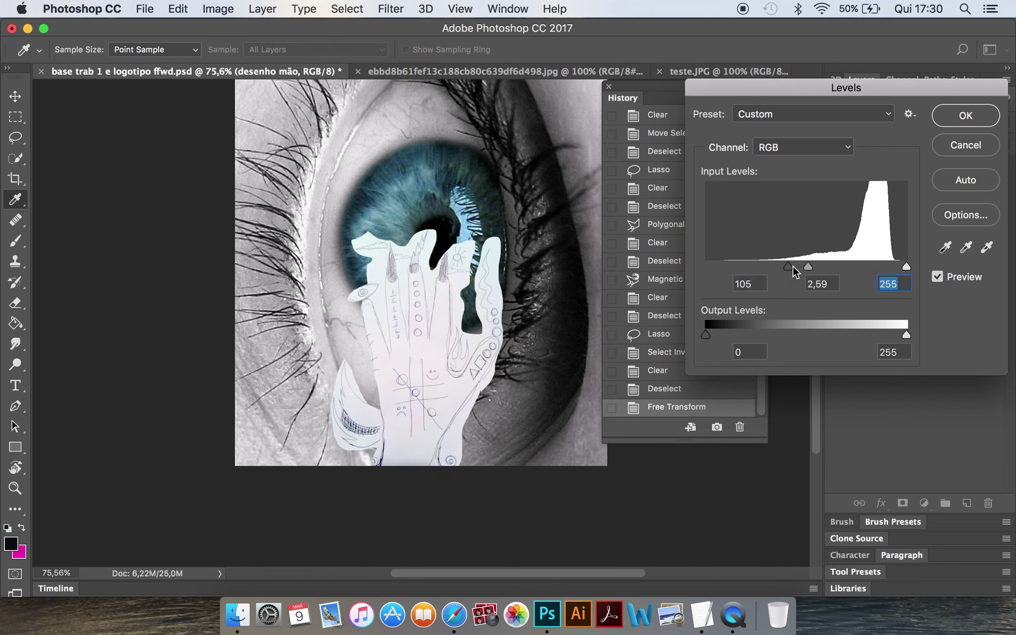
left_click_drag(793, 266, 807, 267)
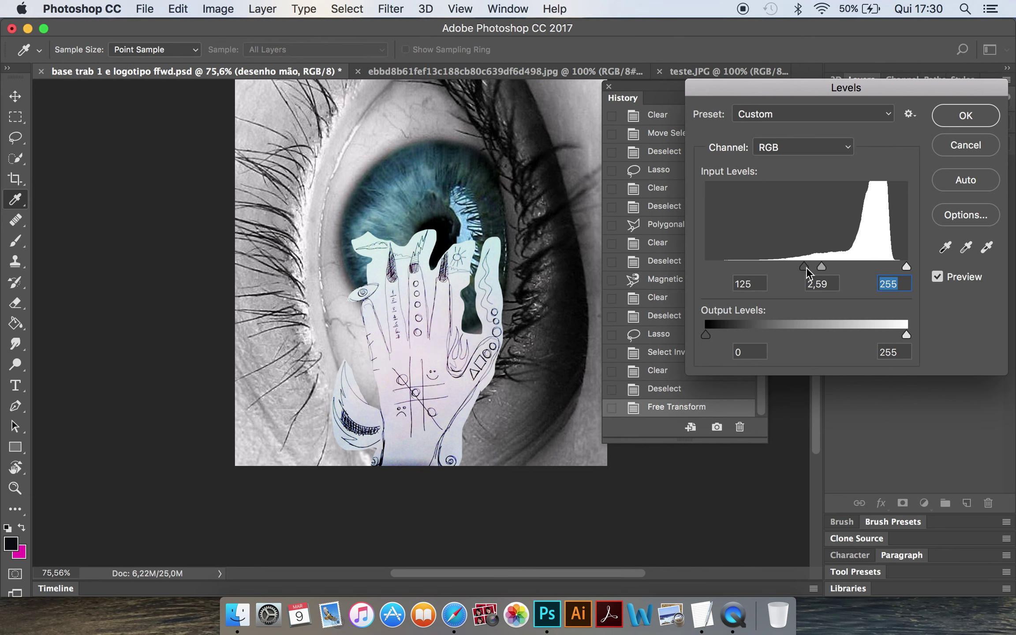
left_click(959, 117)
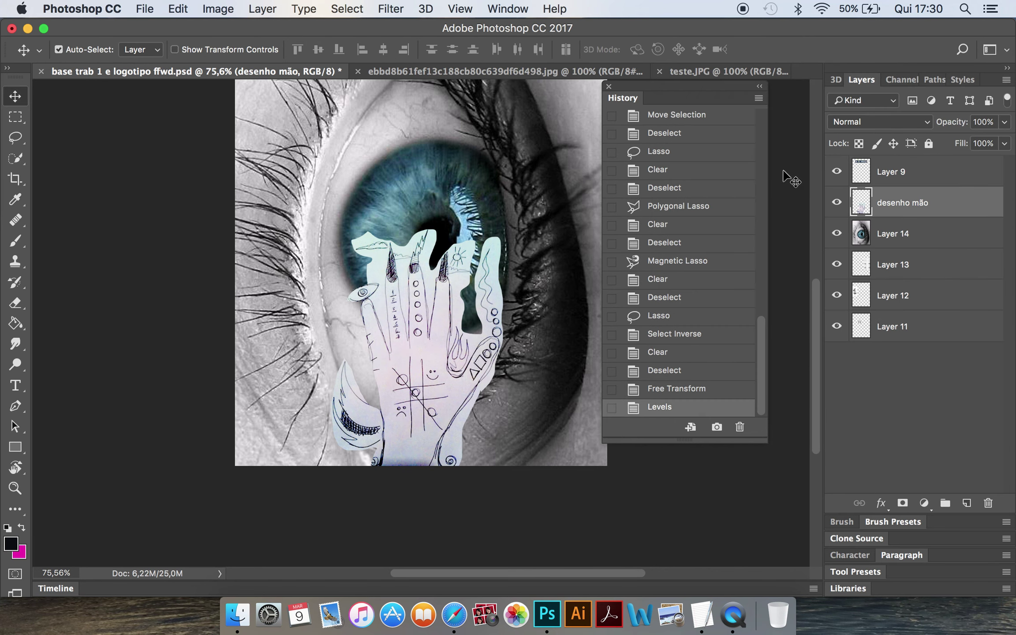
Switch from the Lasso to the Polygonal Lasso Tool
scroll(404, 279, "up", 2)
scroll(403, 278, "up", 2)
scroll(404, 279, "up", 2)
scroll(403, 279, "up", 1)
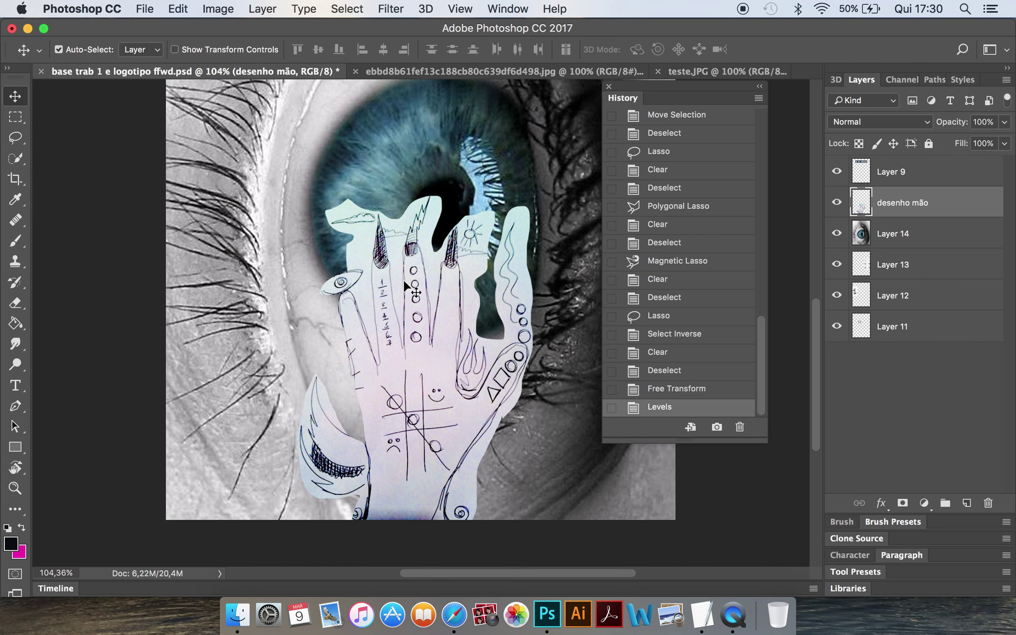
left_click(17, 140)
left_click(101, 151)
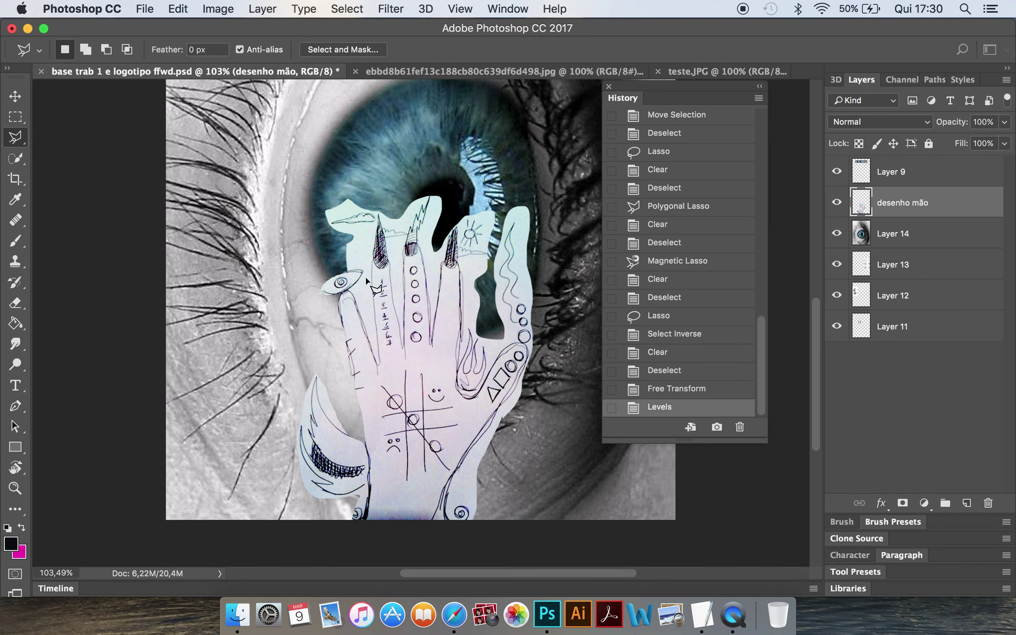
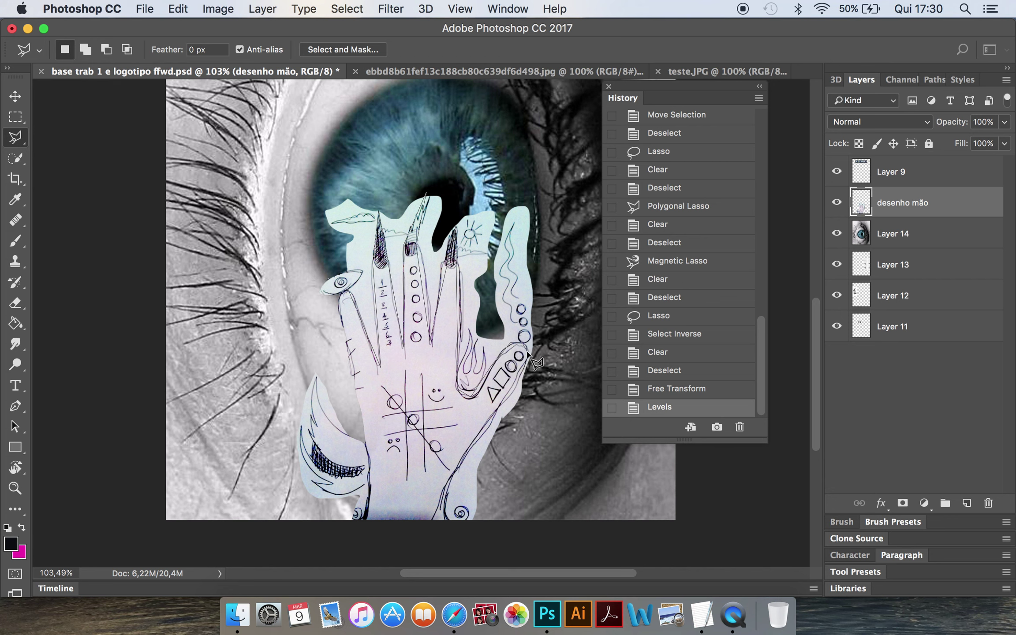
Erase the large paper scrap around the hand and eye using a polygonal selection
left_click(473, 448)
left_click(431, 530)
left_click(561, 538)
left_click(577, 194)
left_click(499, 119)
left_click(336, 114)
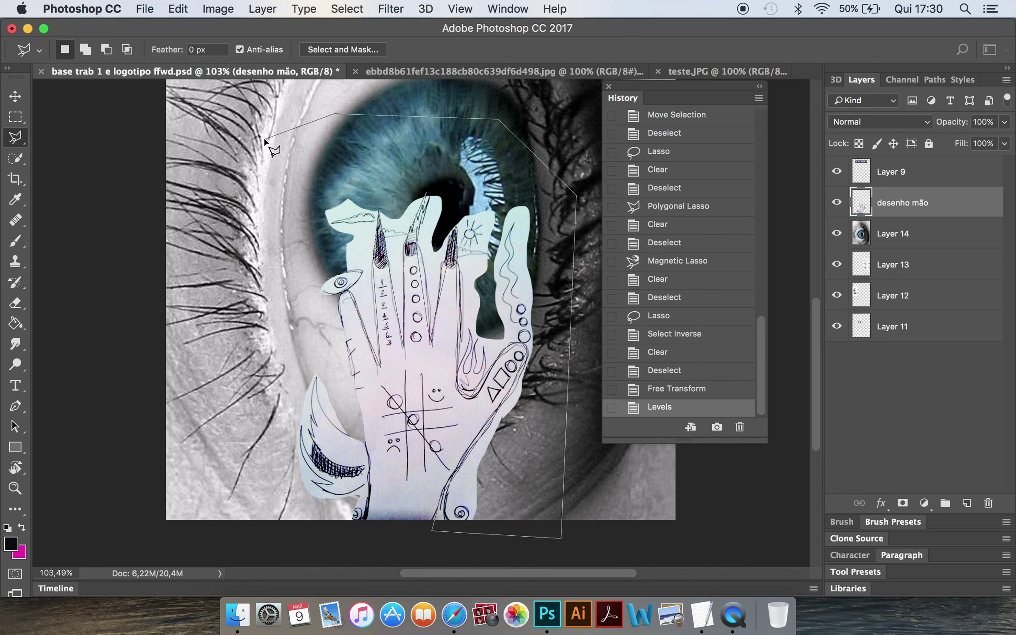
left_click(265, 140)
left_click(290, 292)
left_click(347, 291)
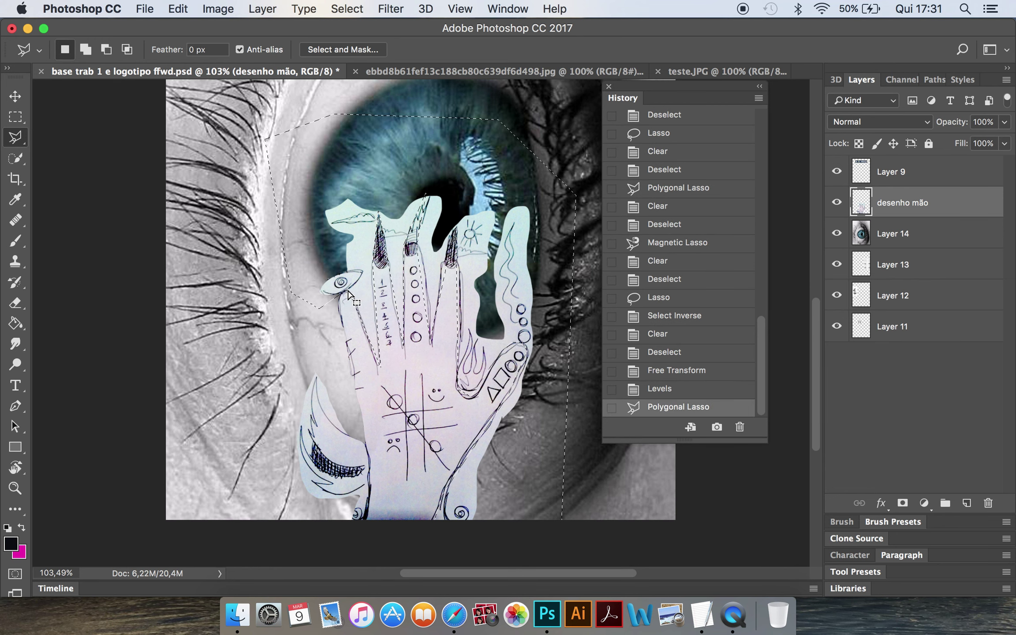
key("Delete")
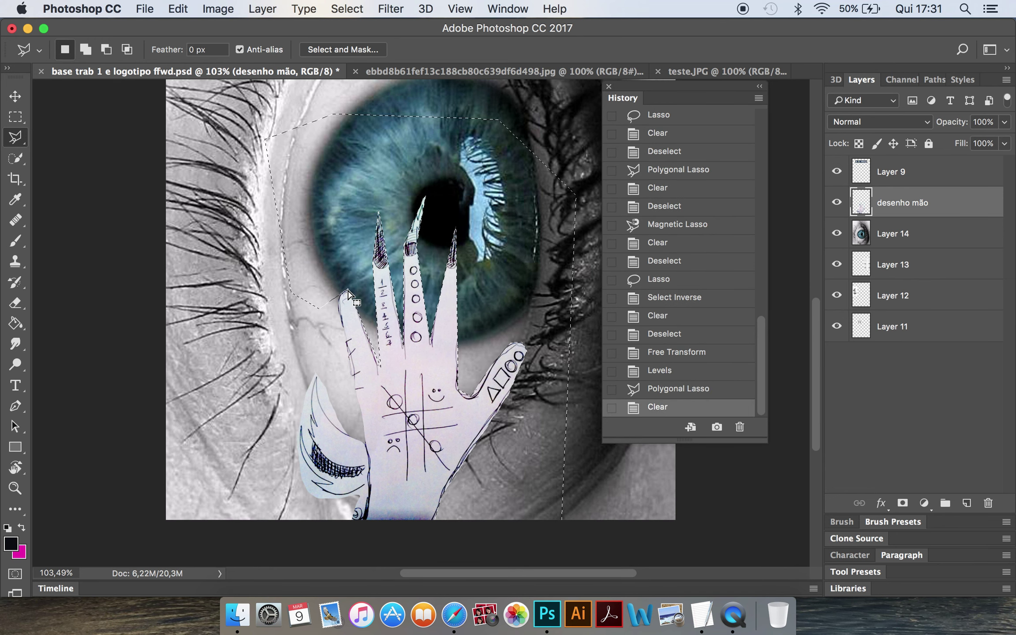
key("super+d")
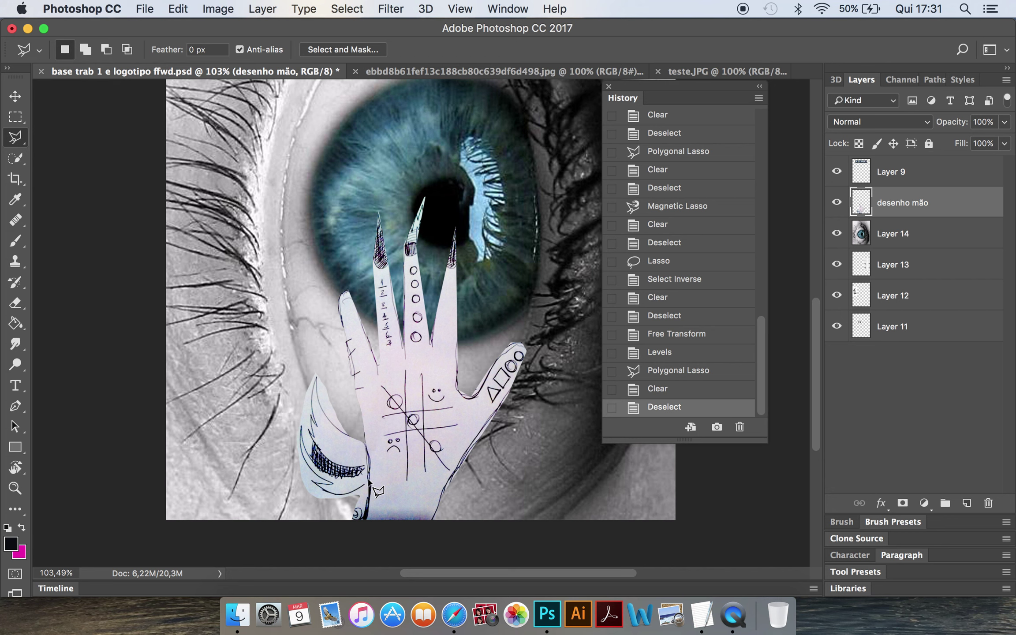
Erase the lower-left paper scrap beside the palm
left_click(361, 533)
left_click(268, 510)
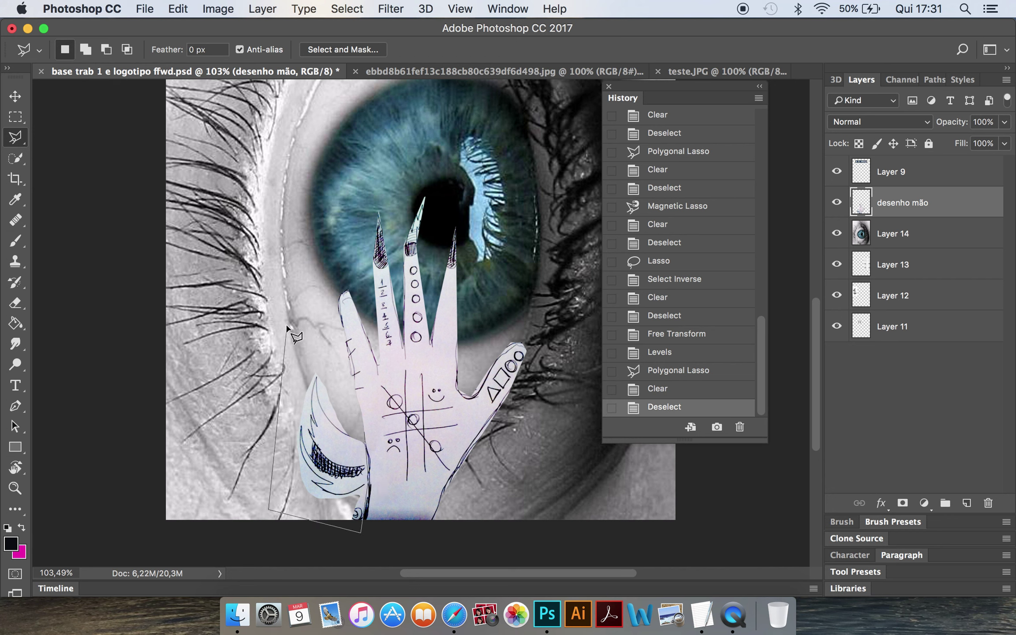
left_click(287, 326)
left_click(324, 360)
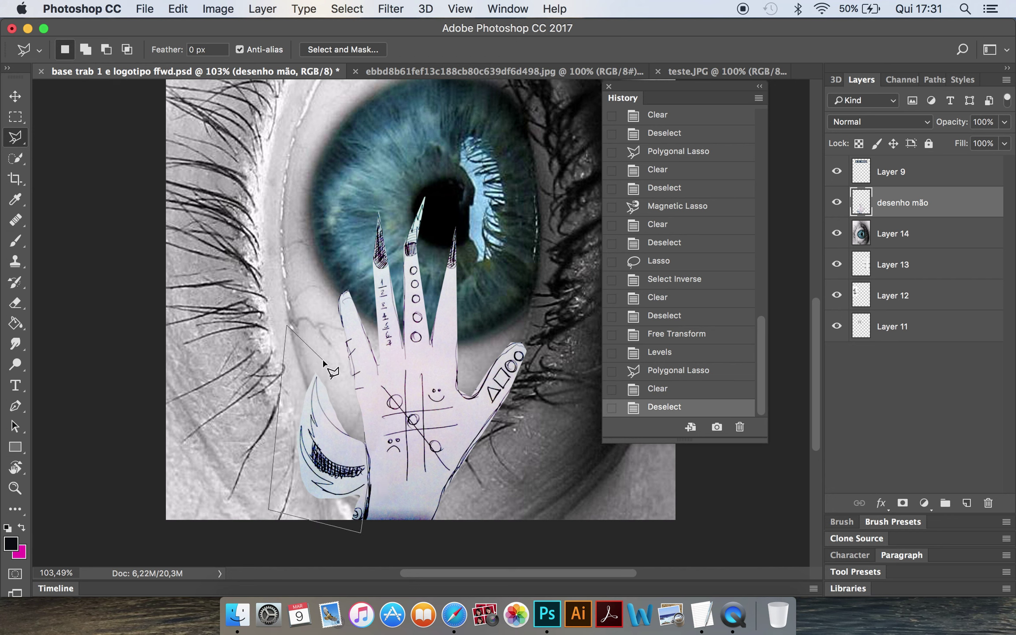
double_click(366, 433)
key("BackSpace")
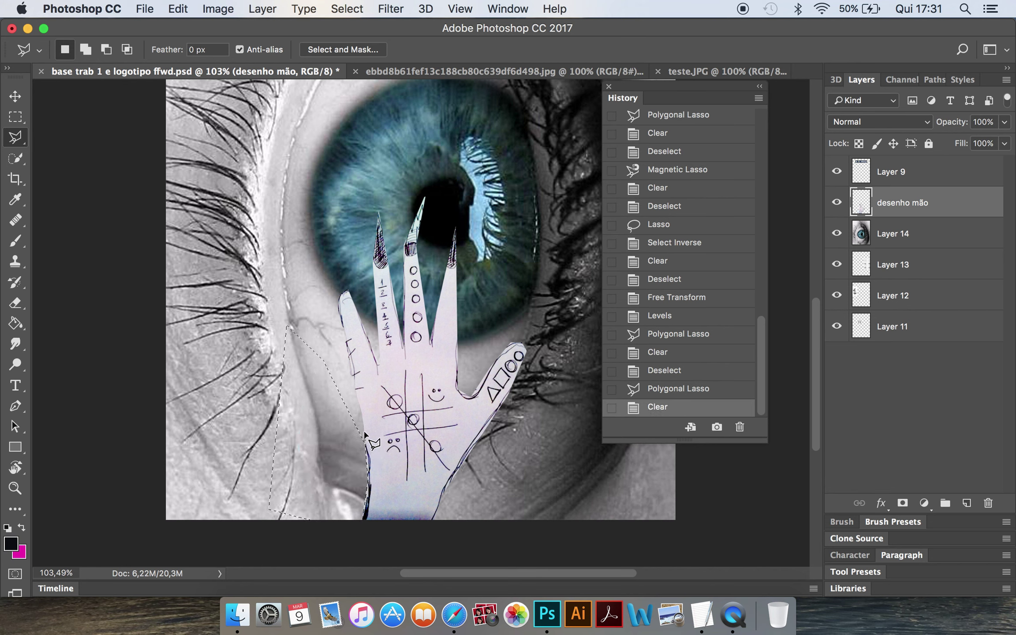
key("super+d")
left_click(18, 93)
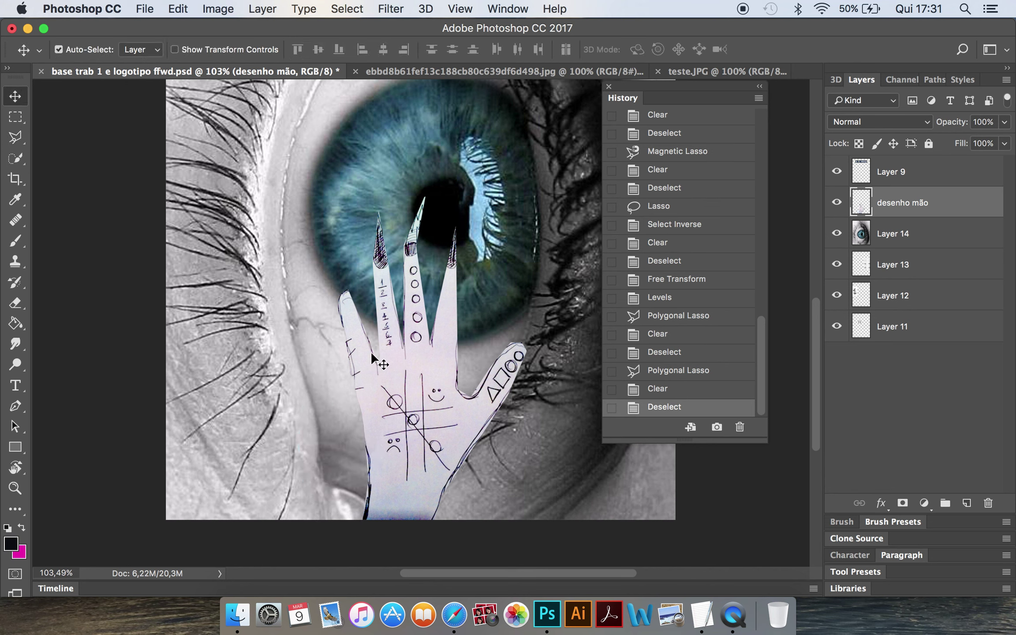
Shift the hand drawing right and enlarge it to about 118%
left_click_drag(429, 422, 452, 423)
scroll(452, 423, "down", 1)
scroll(452, 423, "down", 1)
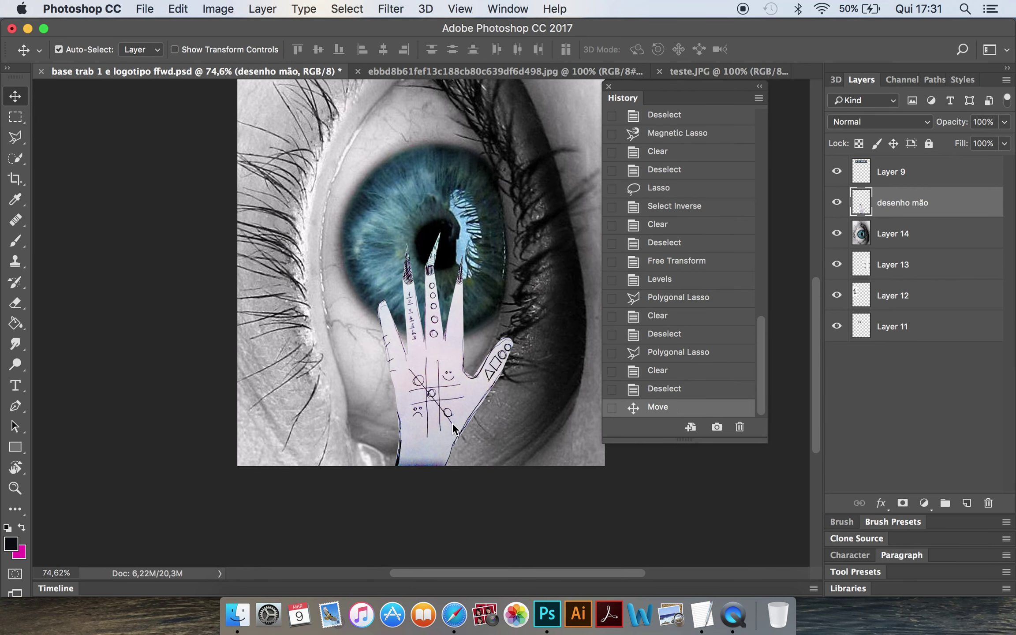
scroll(452, 423, "down", 1)
scroll(452, 422, "down", 1)
key("super+t")
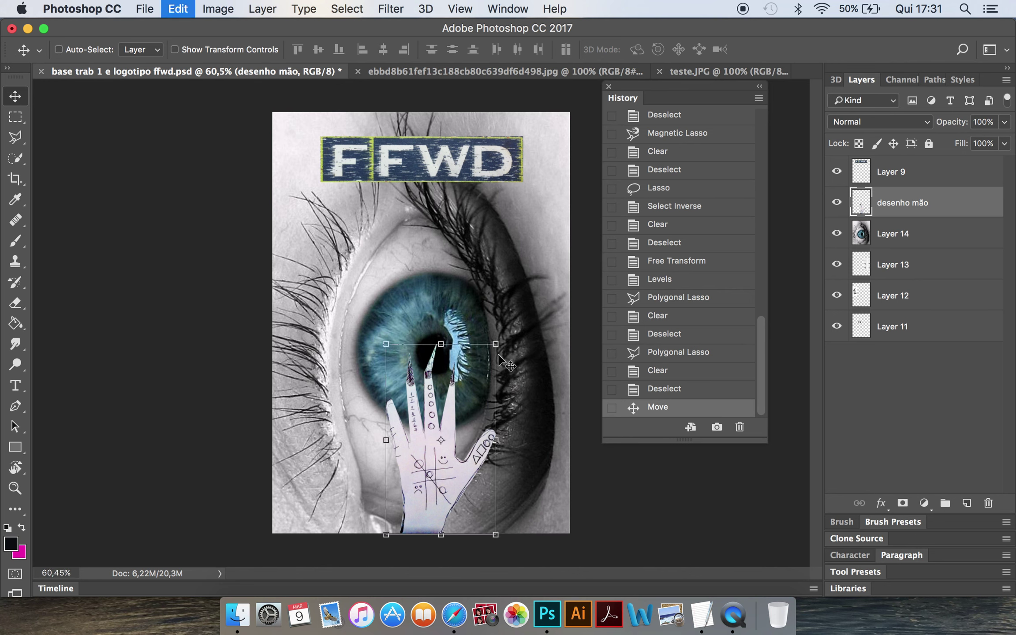
left_click_drag(499, 340, 519, 305)
left_click_drag(451, 470, 447, 472)
key("Return")
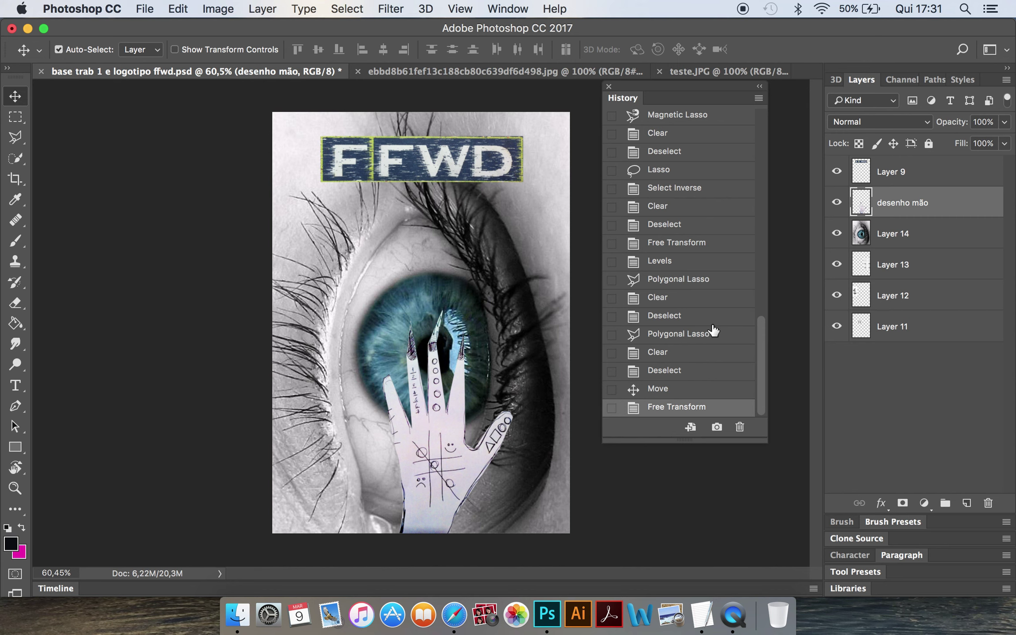
Place hand copies at the left and right edges and nudge the middle hand up-left
left_click_drag(455, 420, 301, 428, "alt")
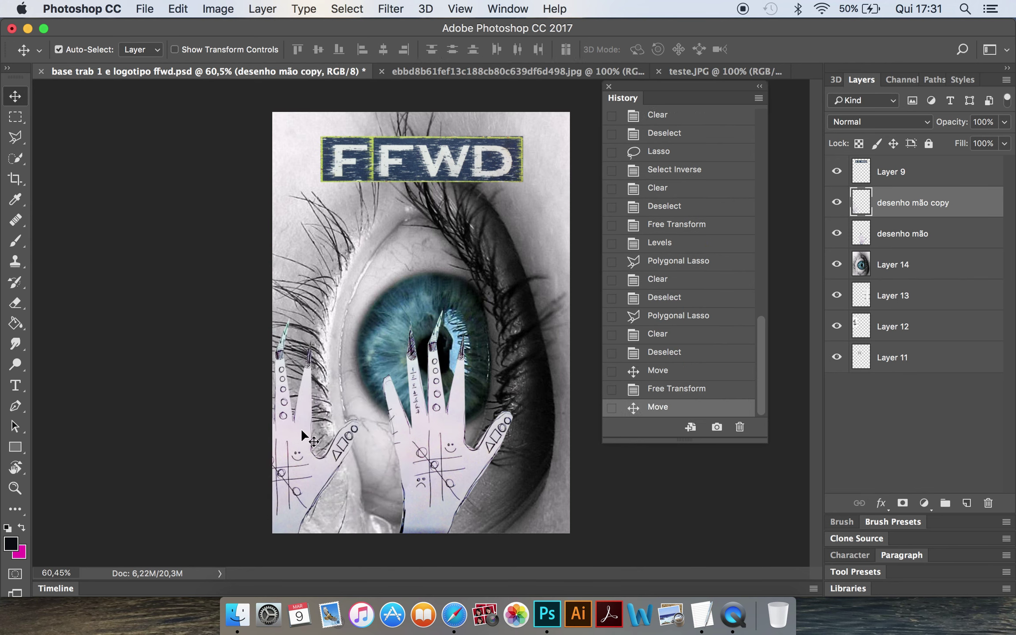
left_click_drag(299, 459, 605, 459, "alt")
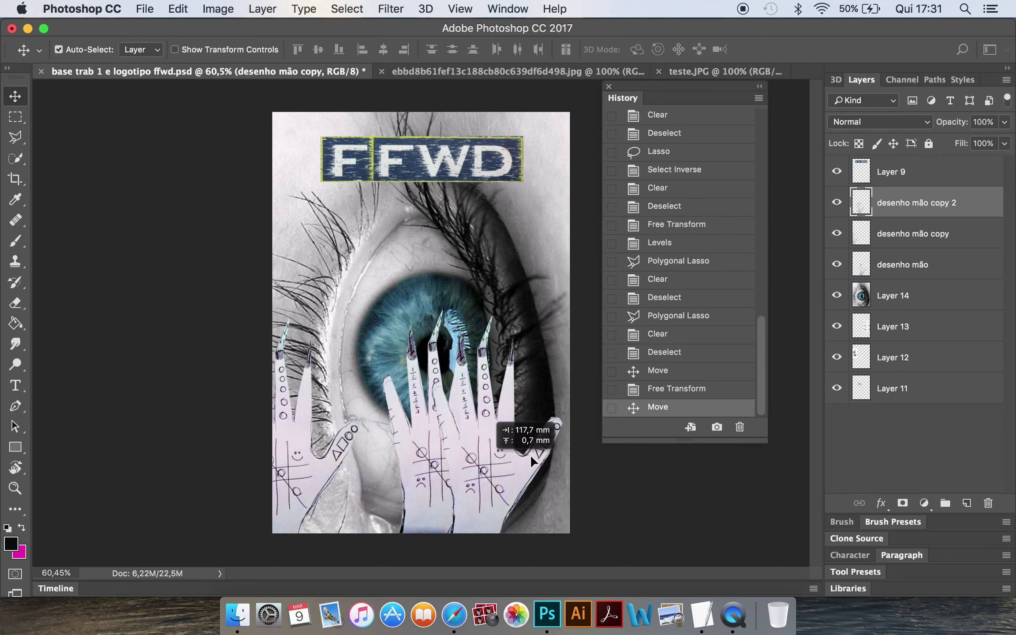
left_click_drag(605, 459, 596, 460)
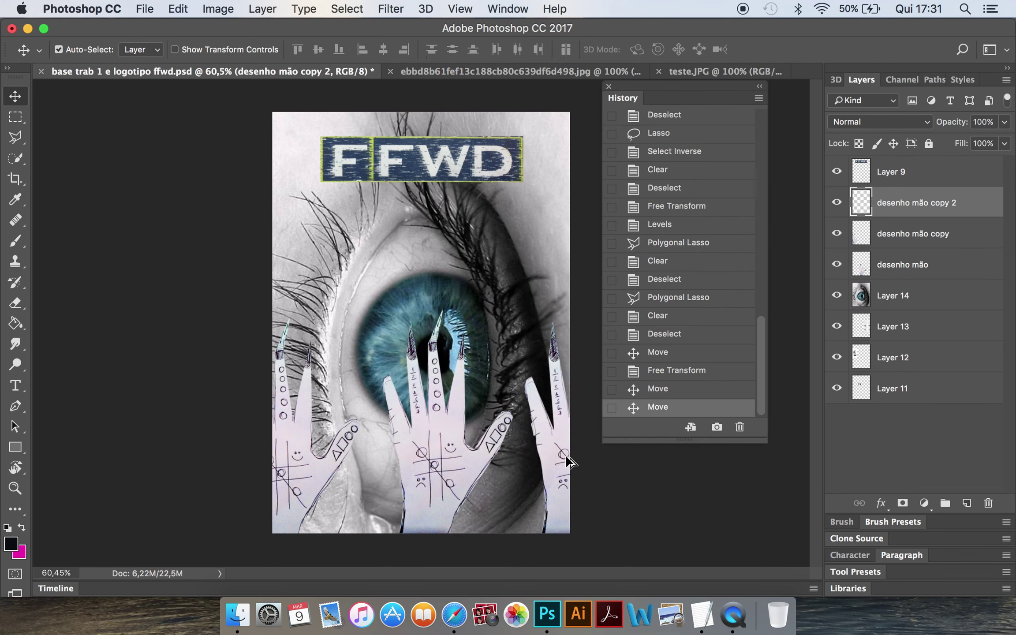
left_click(447, 463)
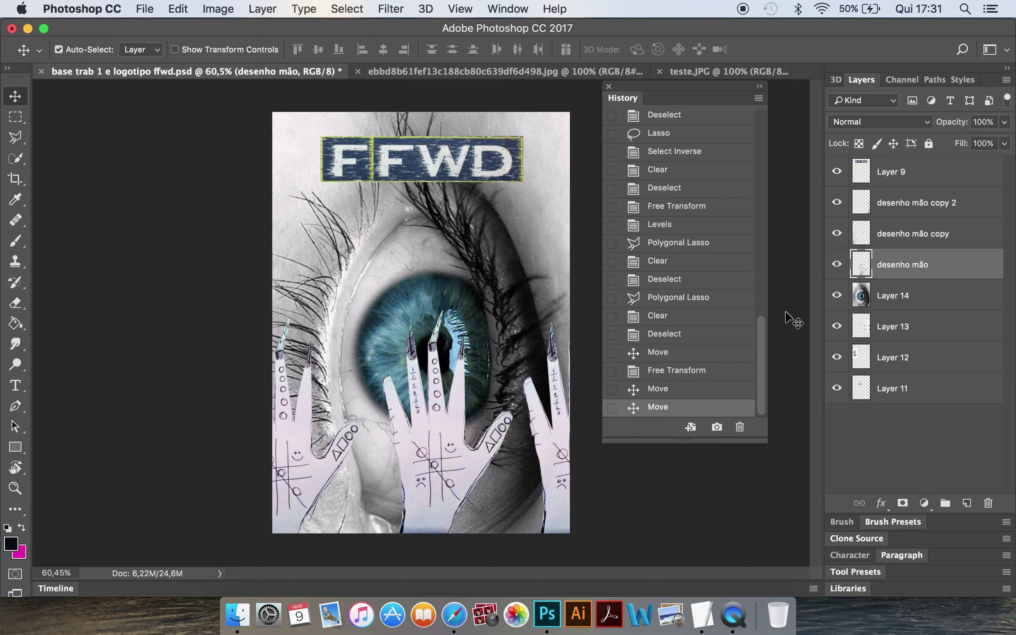
left_click_drag(461, 454, 453, 451)
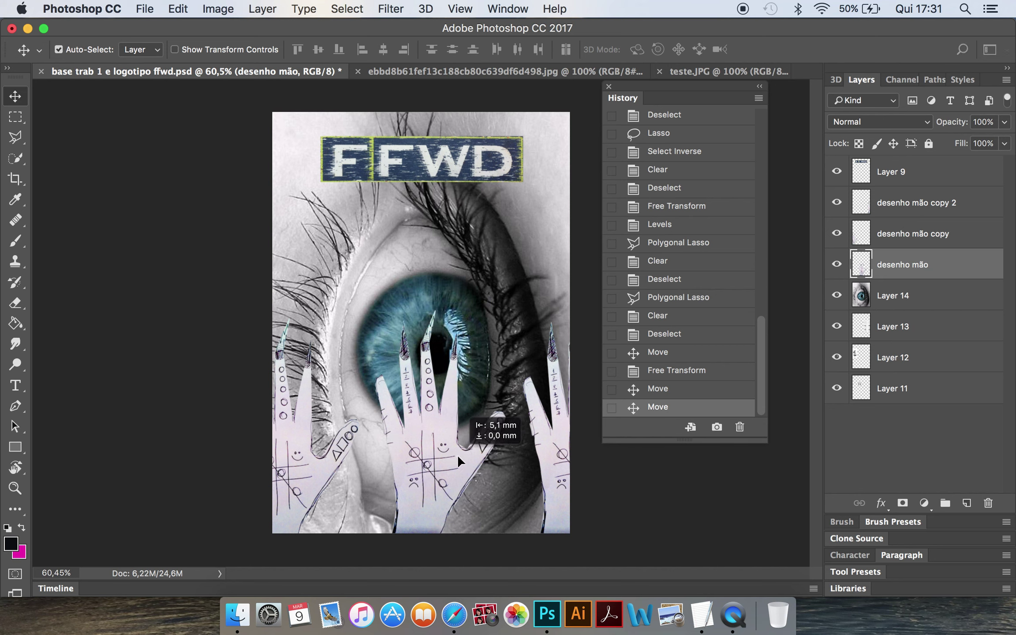
left_click(927, 122)
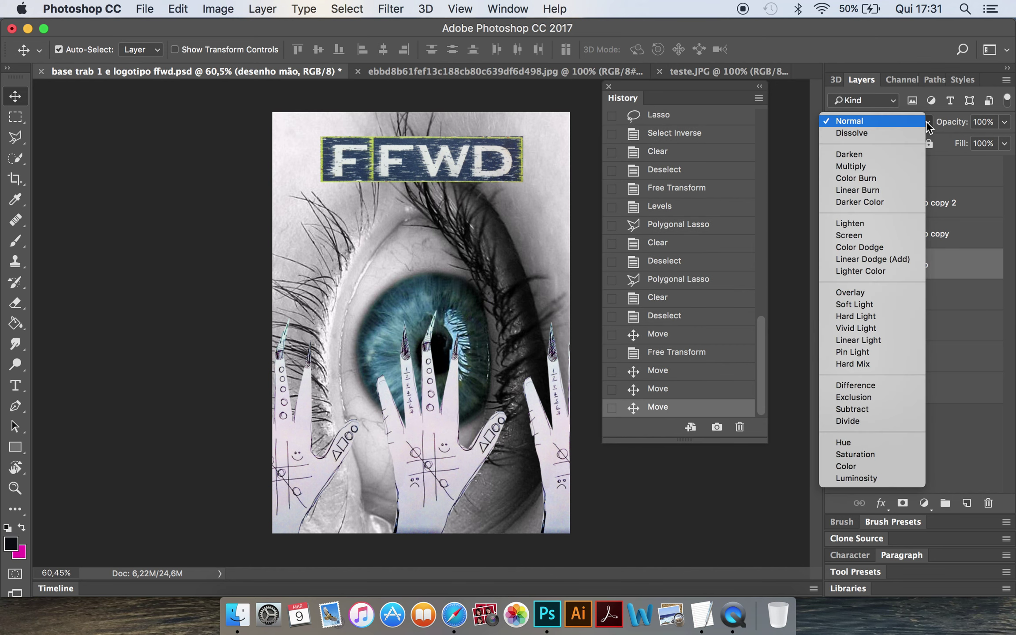
Try Soft Light, Hard Light, Vivid Light and Linear Light blending on the middle hand
left_click(900, 302)
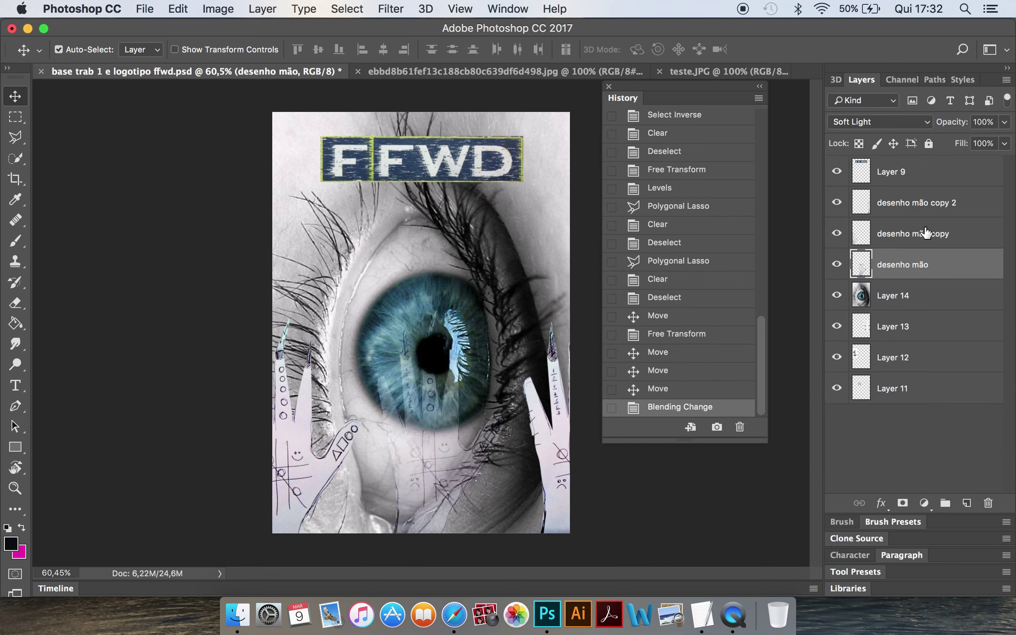
left_click(927, 123)
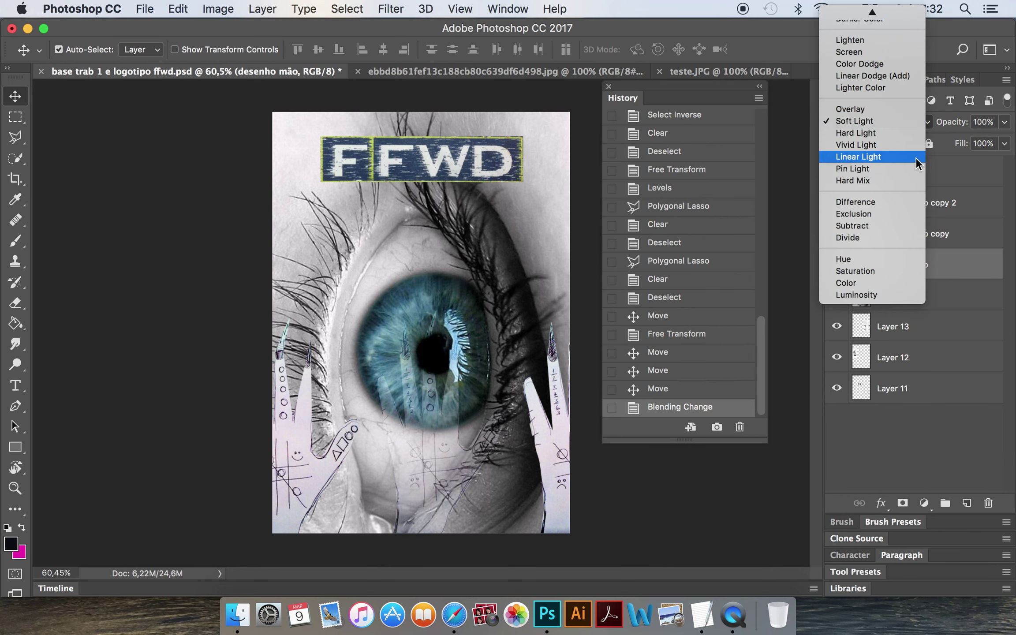
left_click(910, 132)
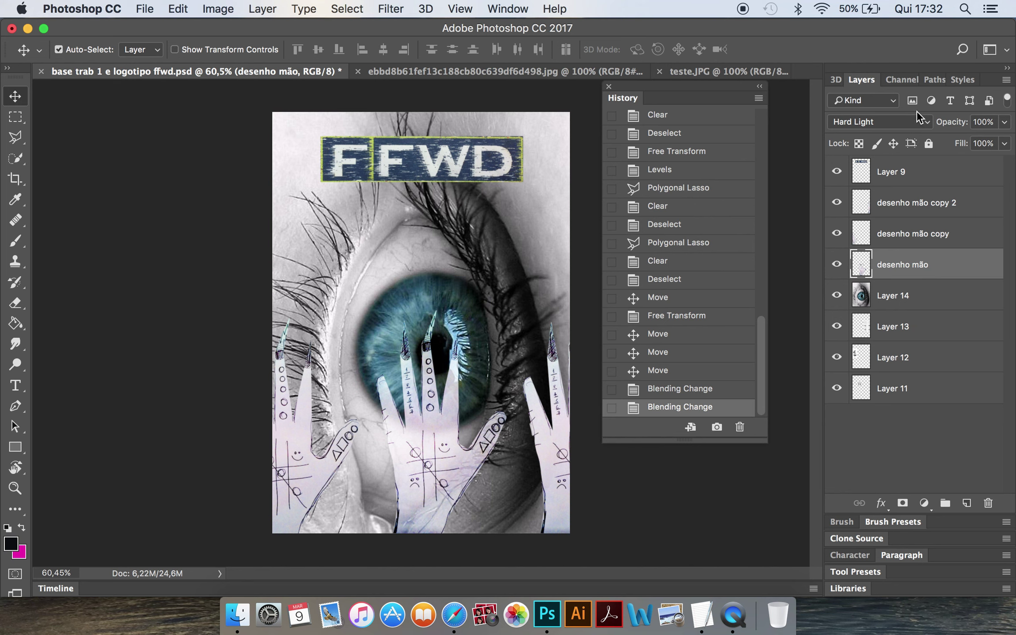
left_click(914, 122)
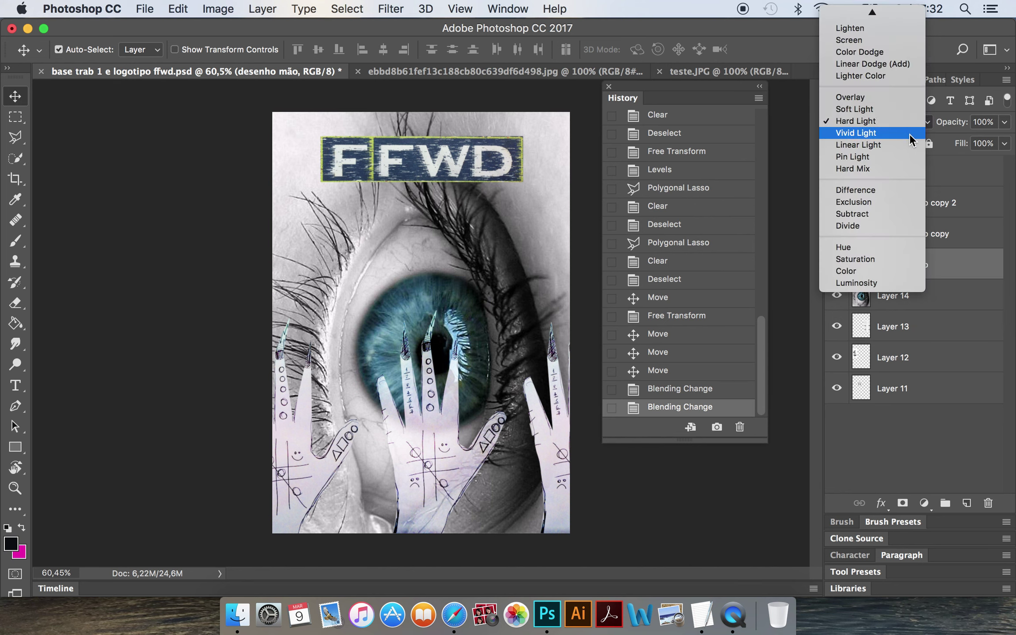
left_click(910, 133)
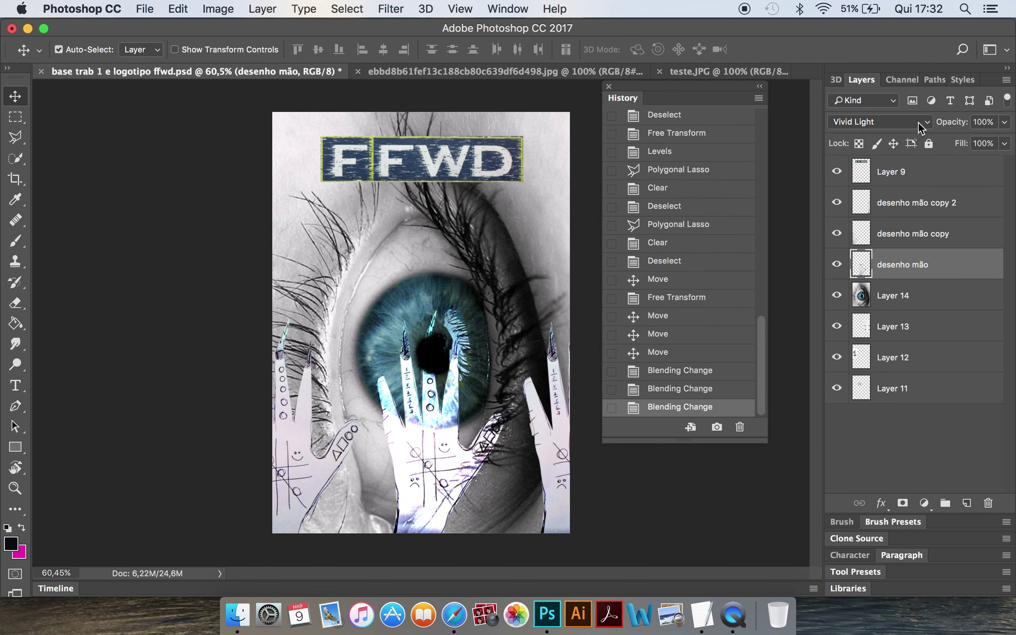
left_click(924, 120)
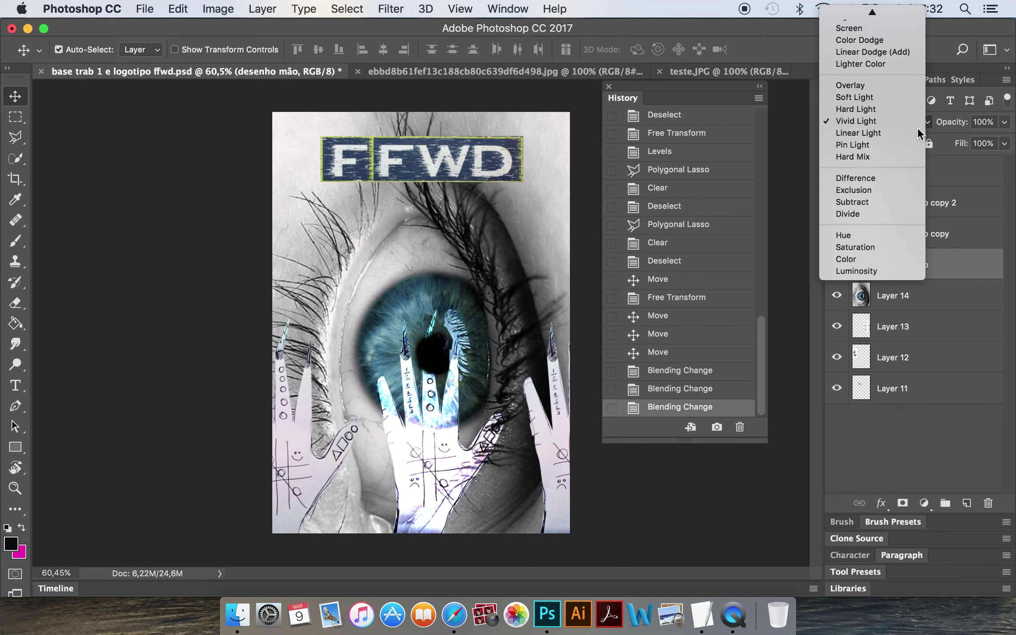
left_click(918, 128)
Settle the middle hand on Difference blending after Pin Light and Hard Mix, then nudge it down
left_click(927, 120)
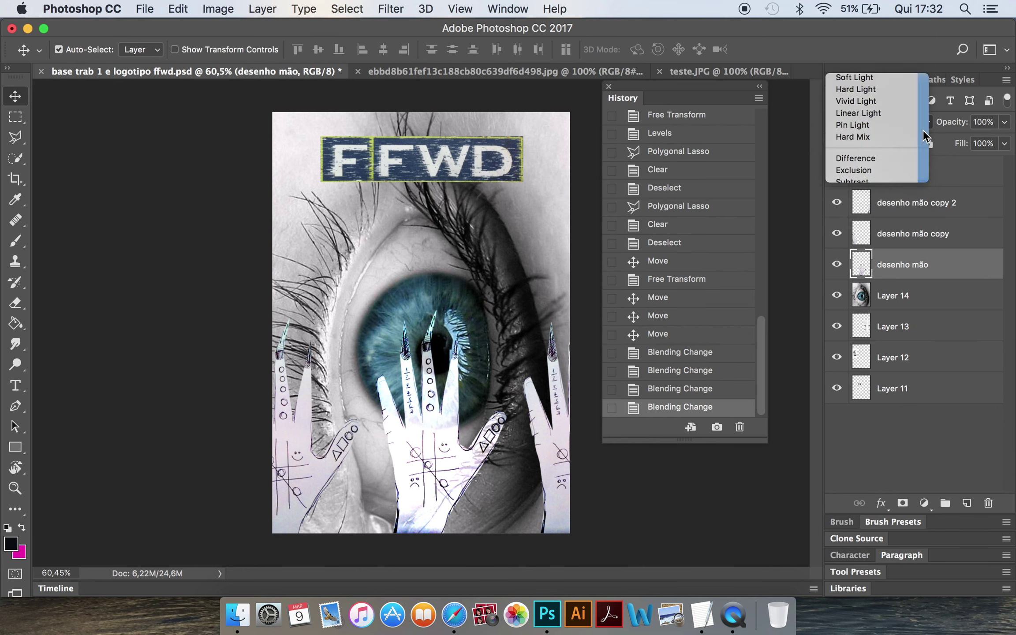
left_click(927, 121)
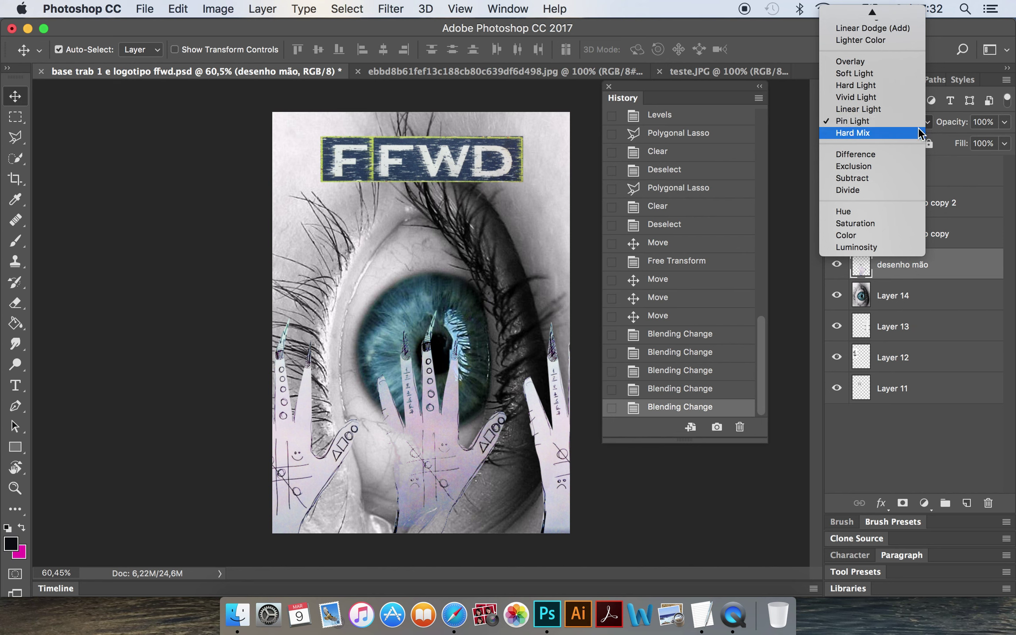
left_click(914, 131)
left_click(916, 126)
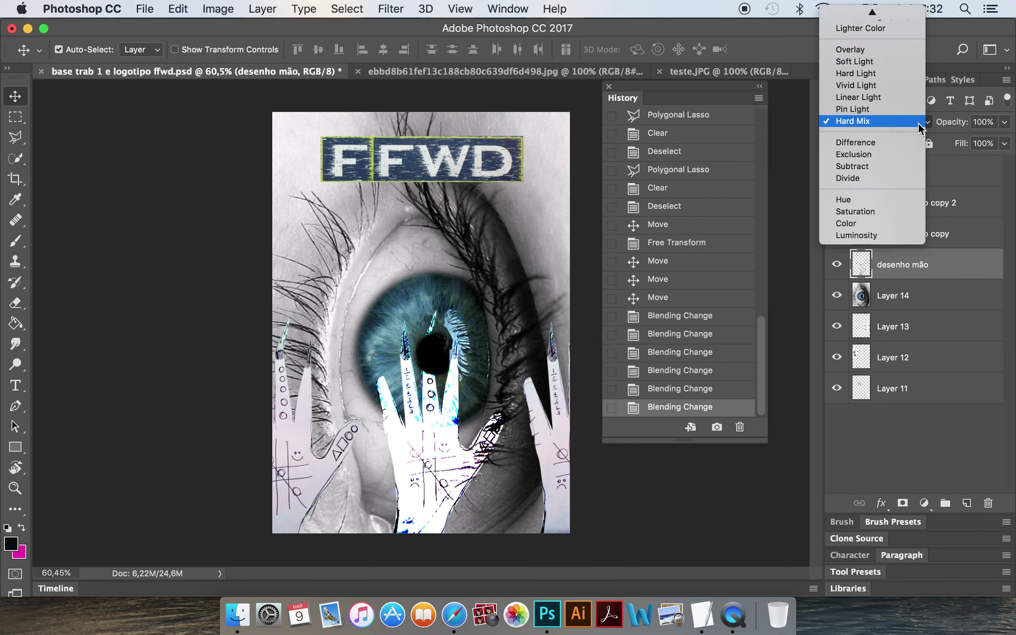
left_click(912, 143)
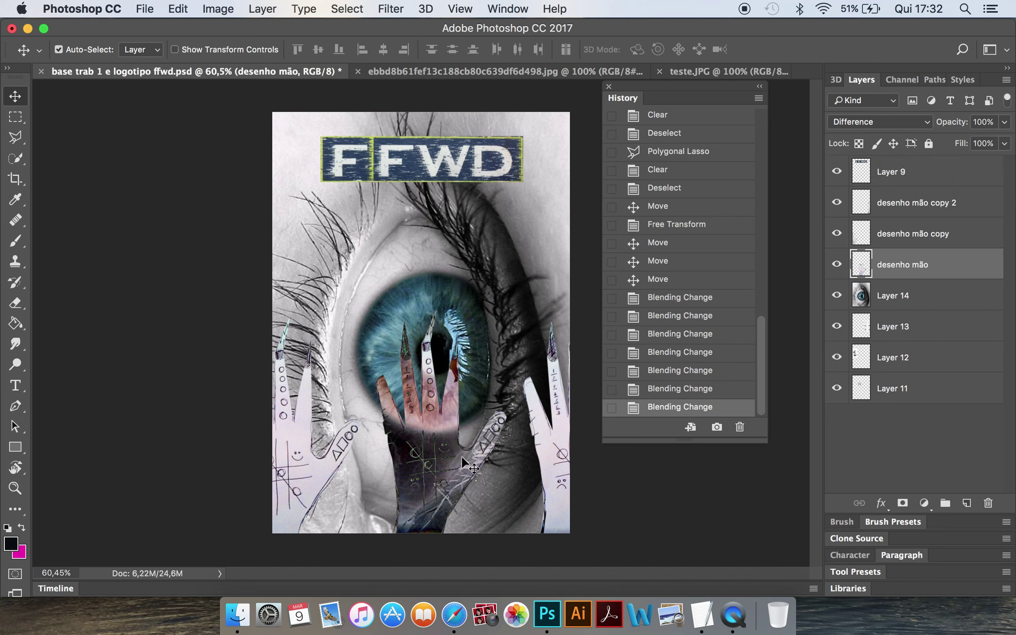
left_click_drag(450, 476, 449, 482)
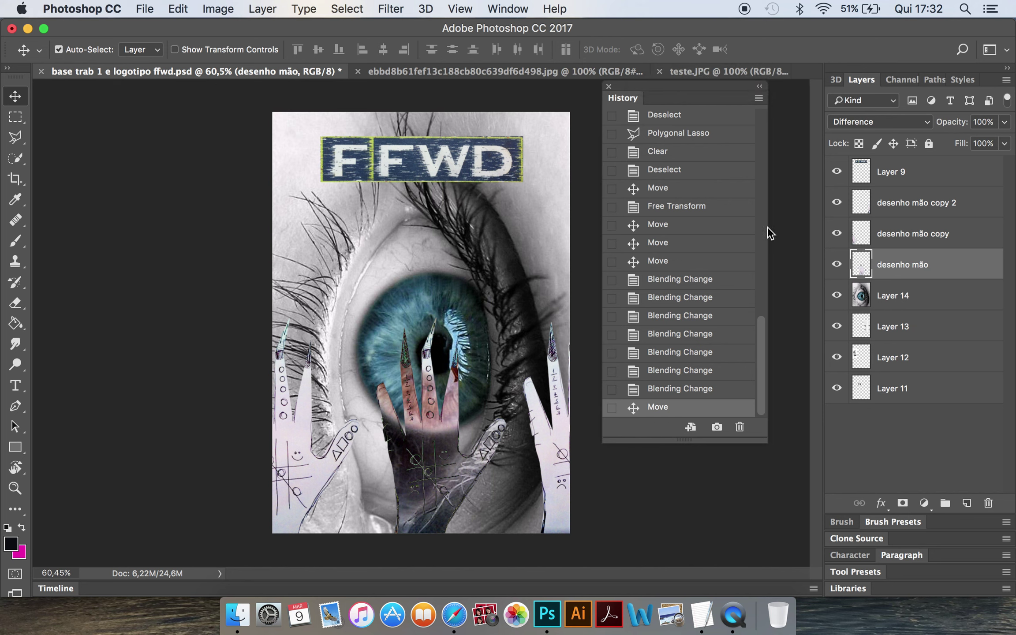
Select Layer 9 and nudge the FFWD logo slightly right
left_click(912, 184)
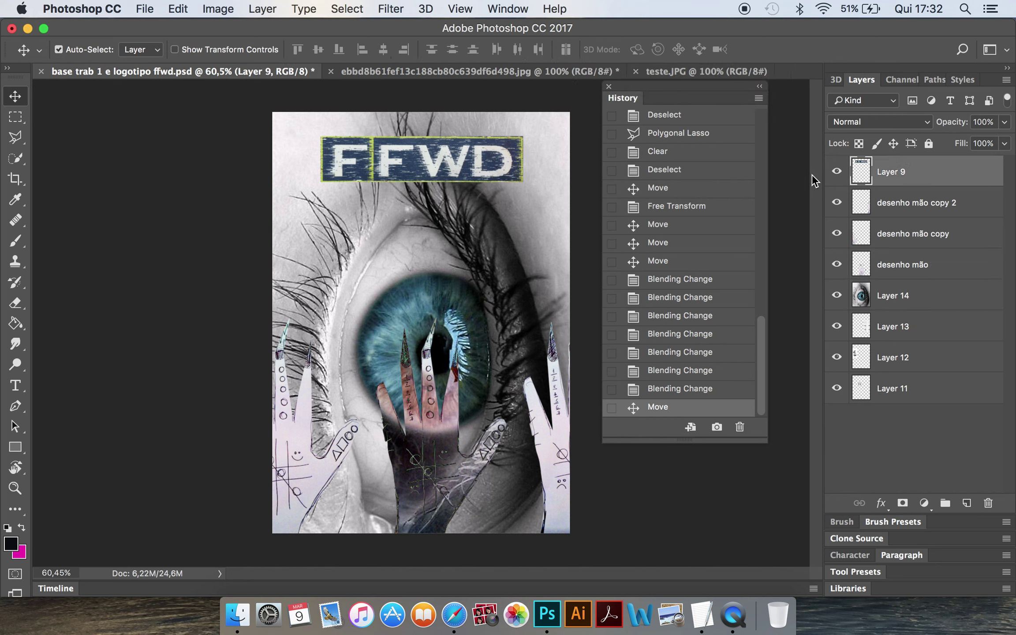
mouse_move(502, 168)
left_mouse_down()
mouse_move(508, 491)
mouse_move(566, 135)
mouse_move(521, 194)
mouse_move(459, 163)
mouse_move(495, 335)
mouse_move(508, 168)
mouse_move(511, 176)
left_mouse_up()
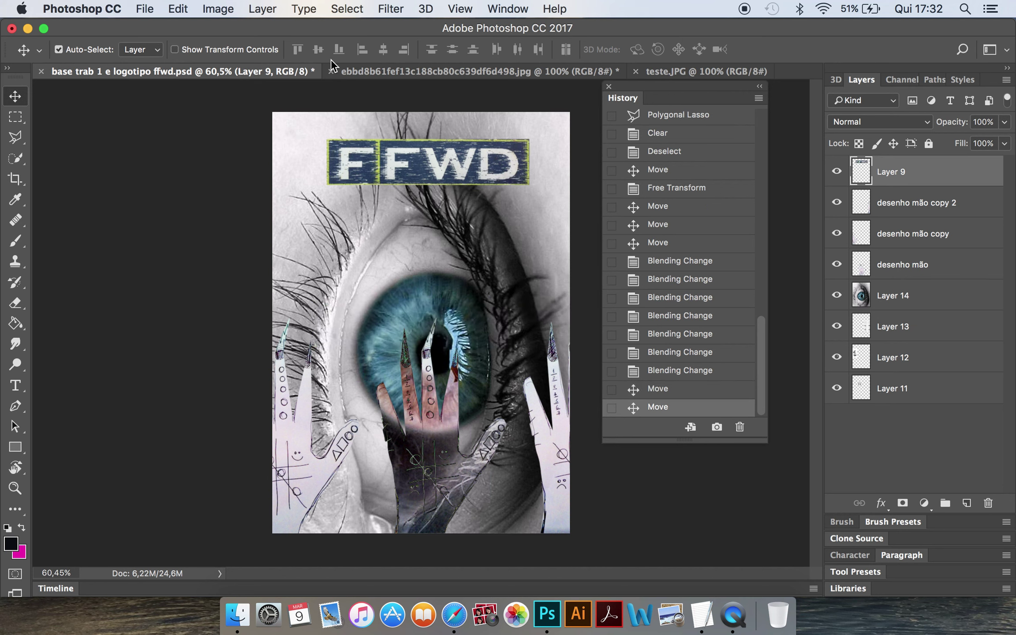
left_click(146, 9)
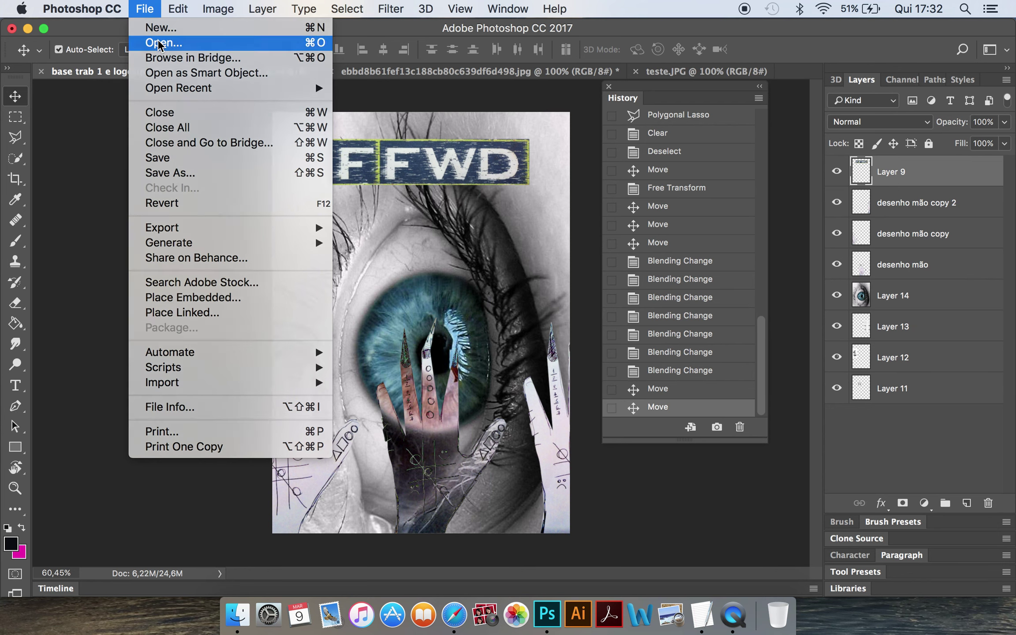
Open the nose sketch image, copy all of it and paste it into the FFWD cover
left_click(163, 42)
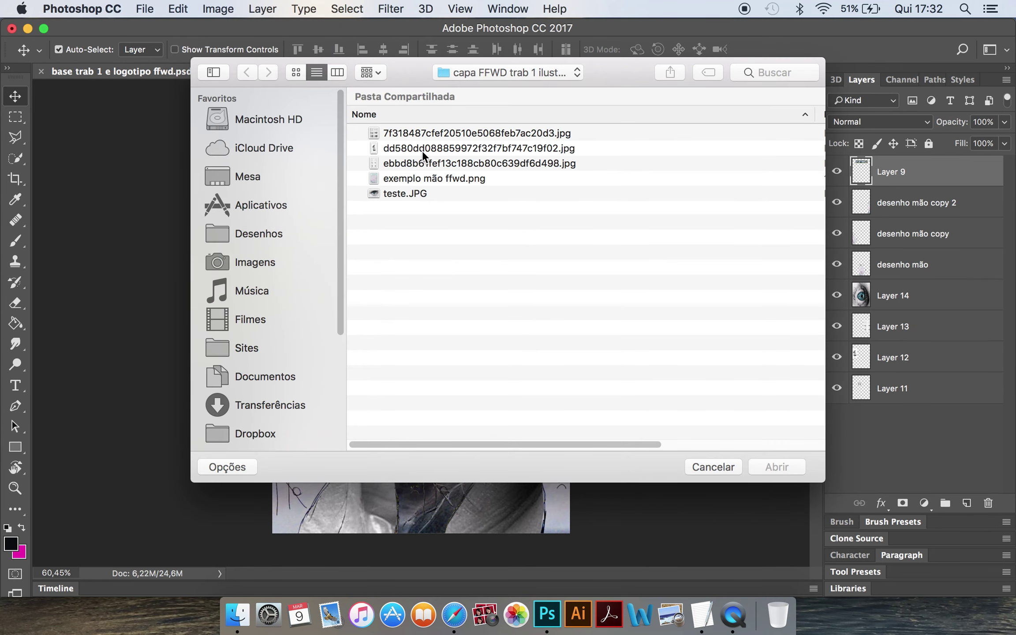
left_click(422, 150)
left_click(787, 463)
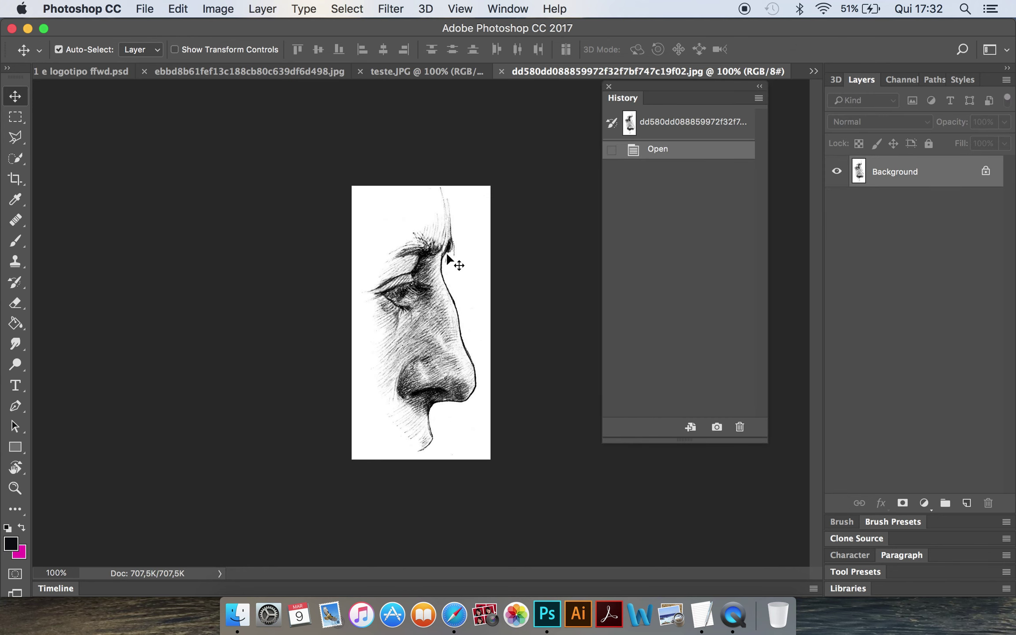
key("super+a")
key("super+c")
left_click(101, 73)
key("super+v")
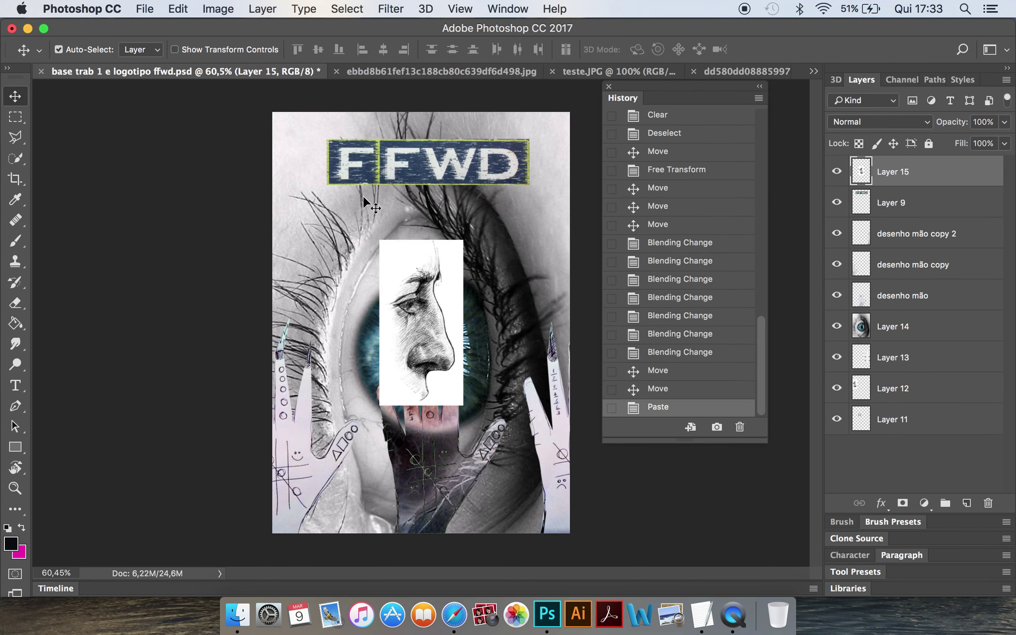
key("super")
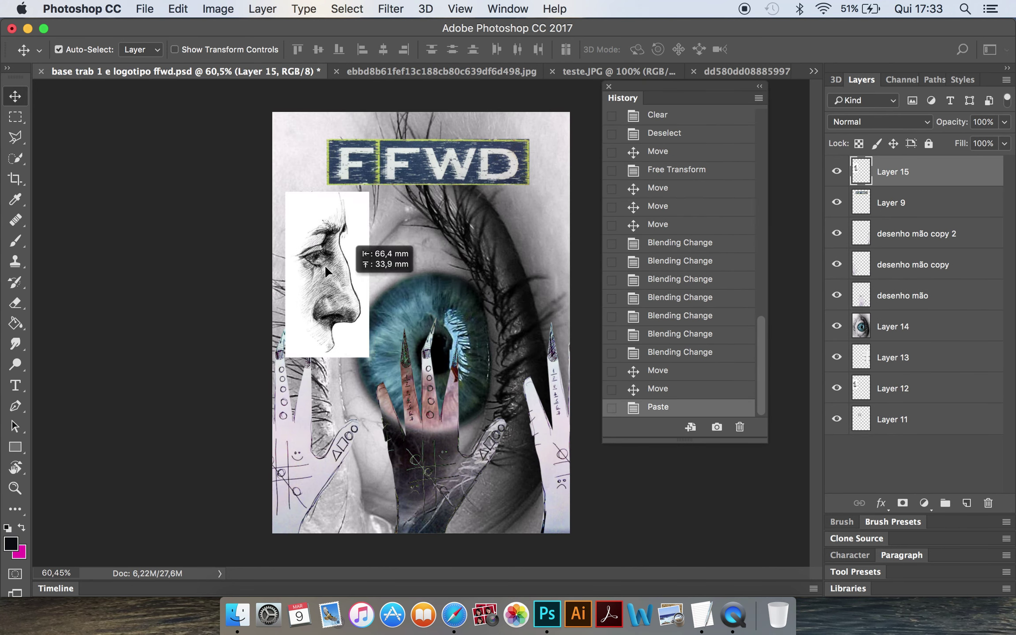
Place the nose sketch at the top-left with Multiply blending, enlarged to about 115%
left_click_drag(424, 328, 317, 240)
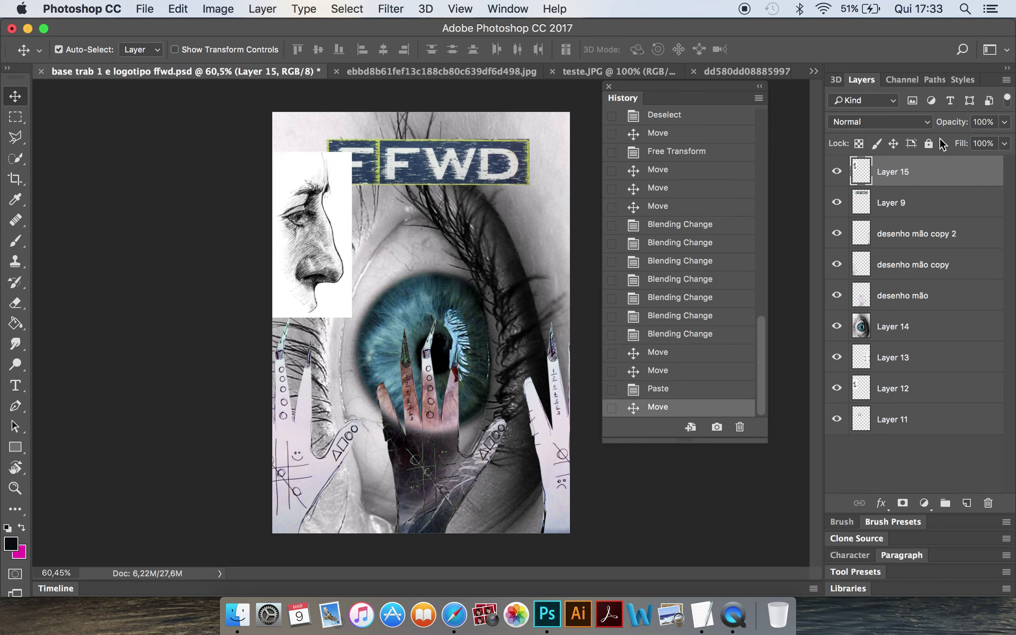
left_click(913, 122)
left_click(905, 165)
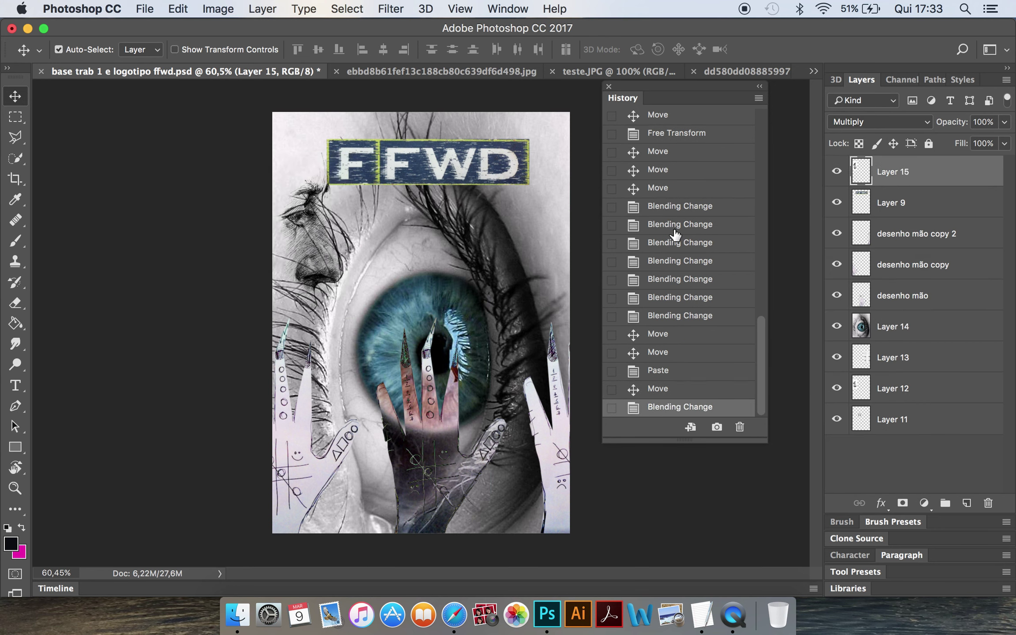
mouse_move(298, 172)
left_mouse_down()
mouse_move(298, 149)
mouse_move(311, 204)
left_mouse_up()
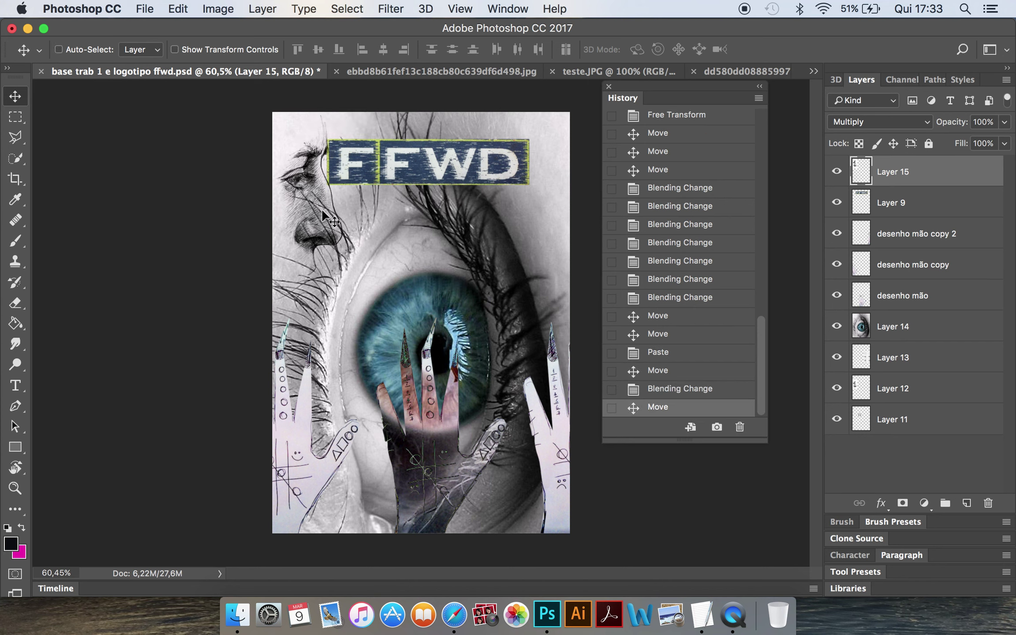
key("super+t")
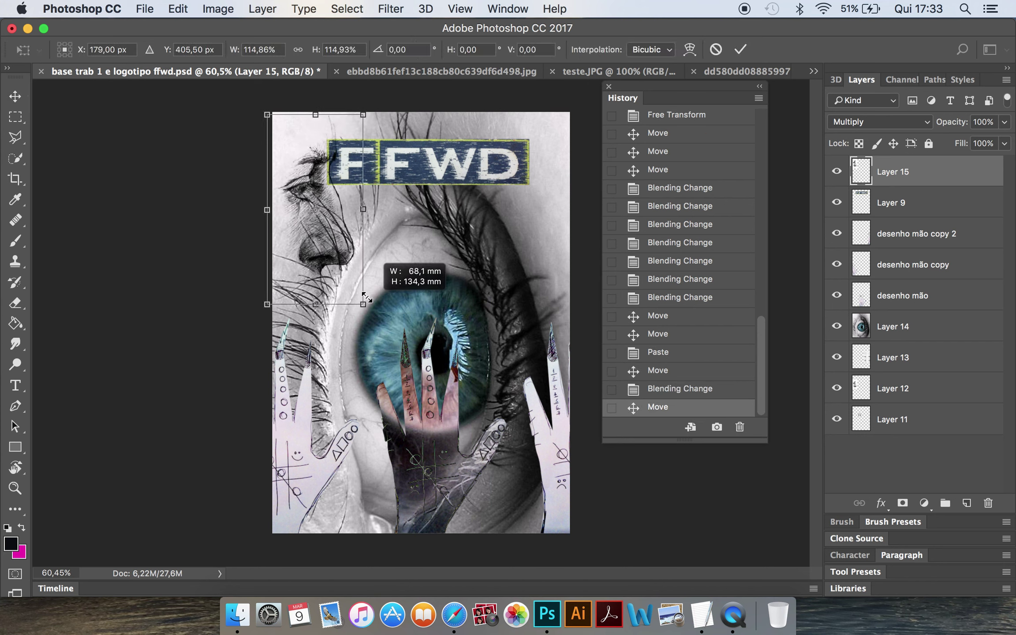
left_click_drag(350, 281, 363, 305)
left_click_drag(299, 217, 298, 213)
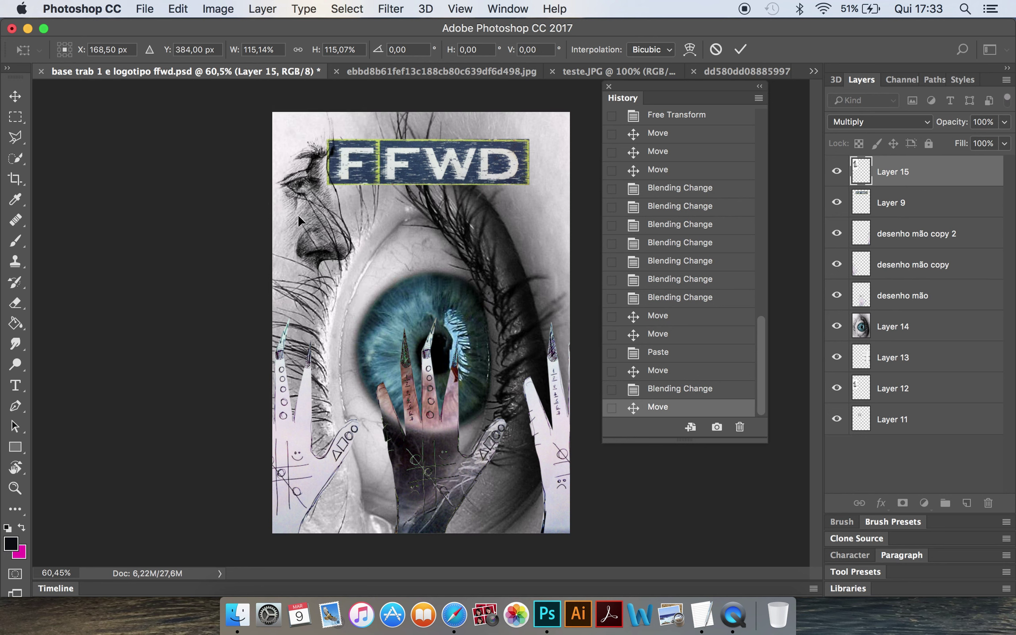
key("Return")
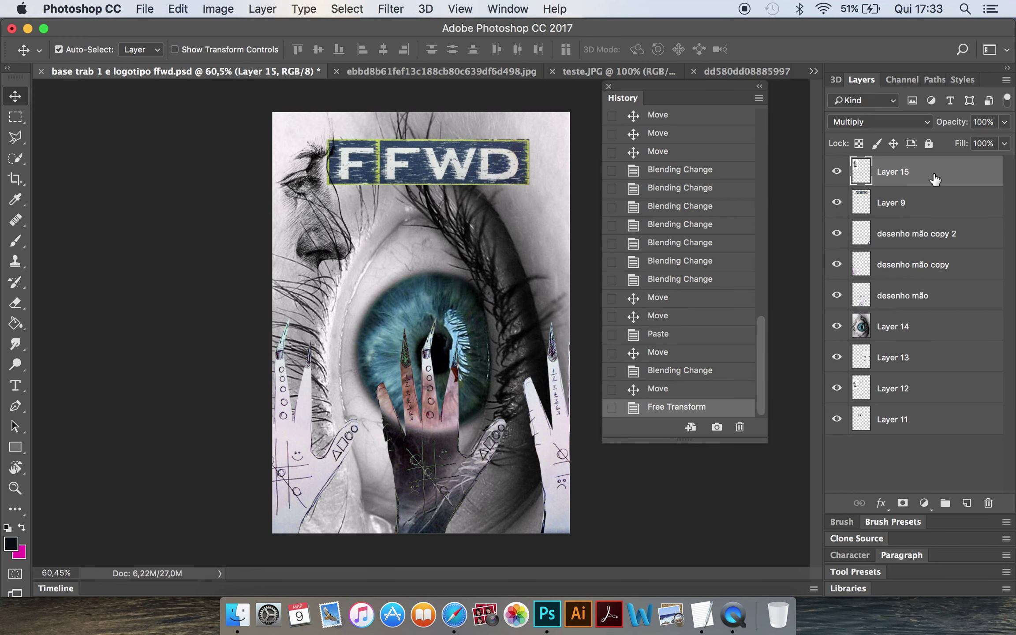
key("super+j")
Move the face sketch copy to the right edge and flip it horizontally
left_click_drag(340, 212, 573, 206)
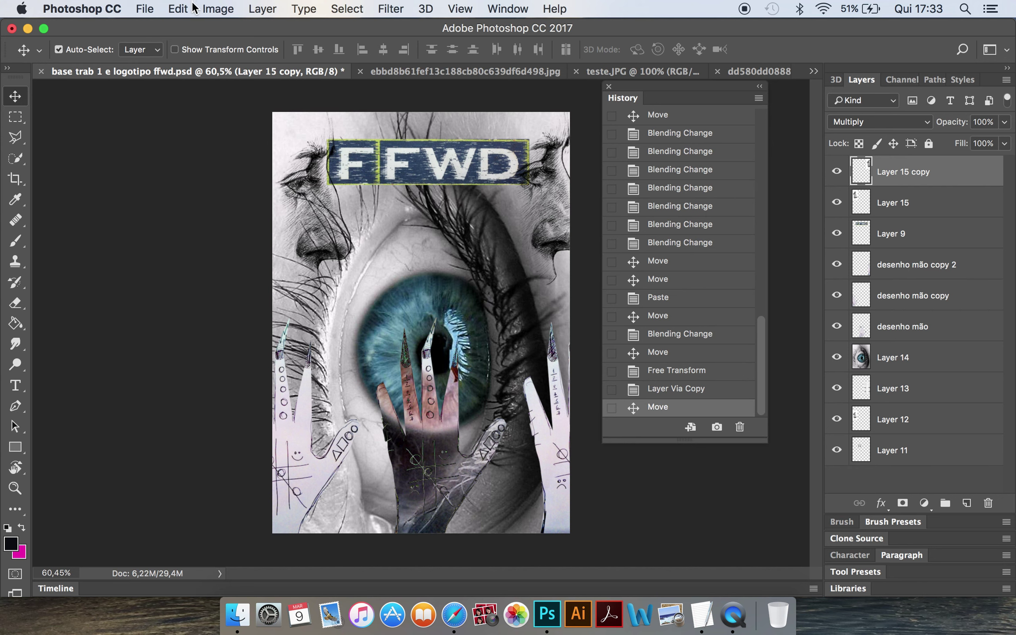
left_click(177, 10)
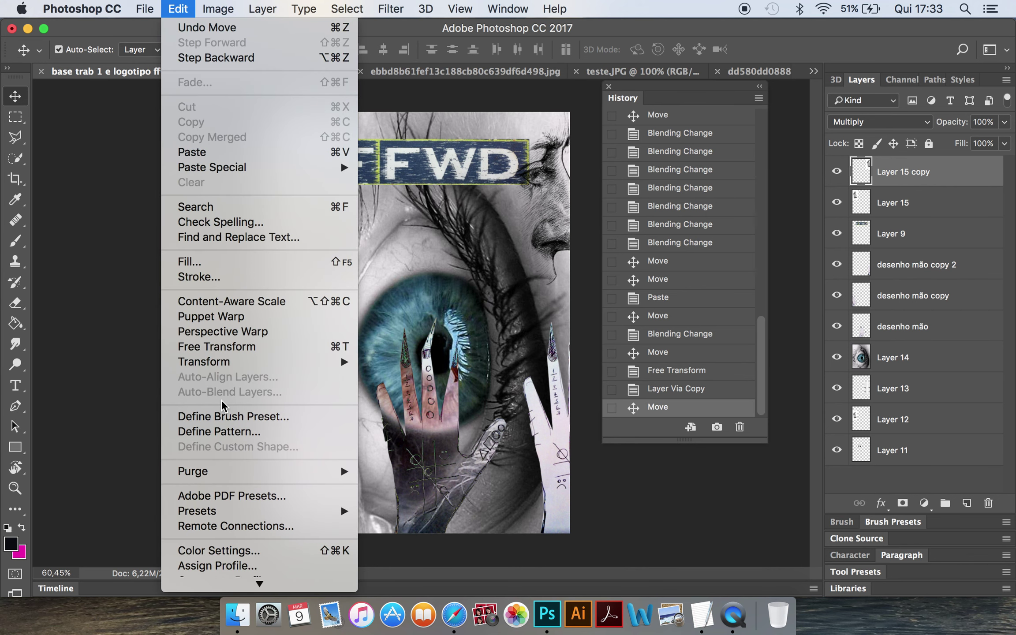
mouse_move(204, 362)
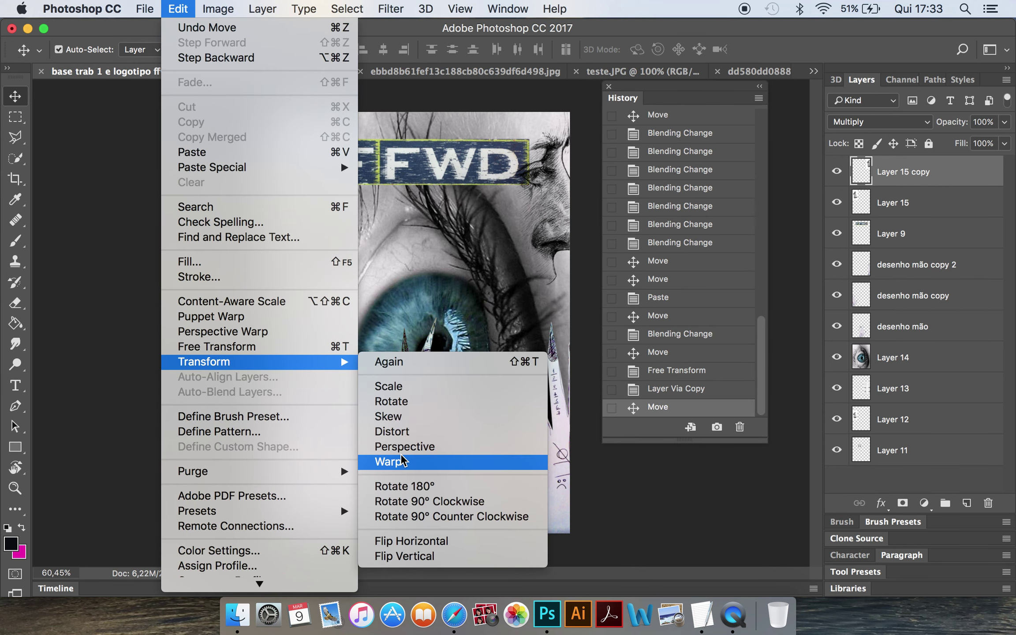
left_click(409, 546)
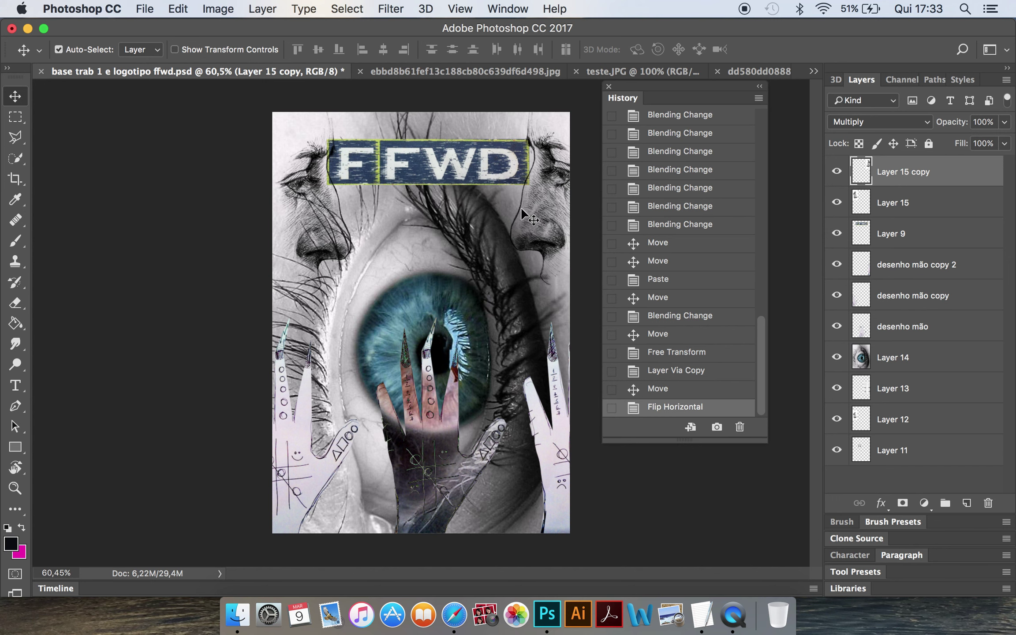
left_click_drag(535, 221, 533, 221)
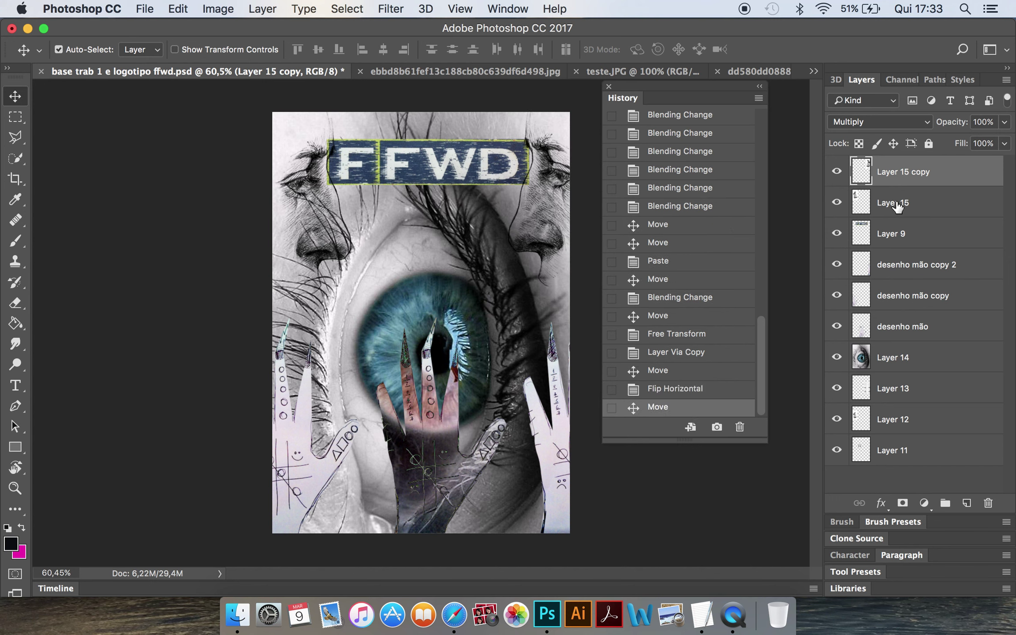
Shift the FFWD logo slightly left, then move its layer and Layer 13 to the stack's top
left_click(915, 236)
left_click_drag(489, 170, 488, 171)
left_click_drag(898, 239, 897, 218)
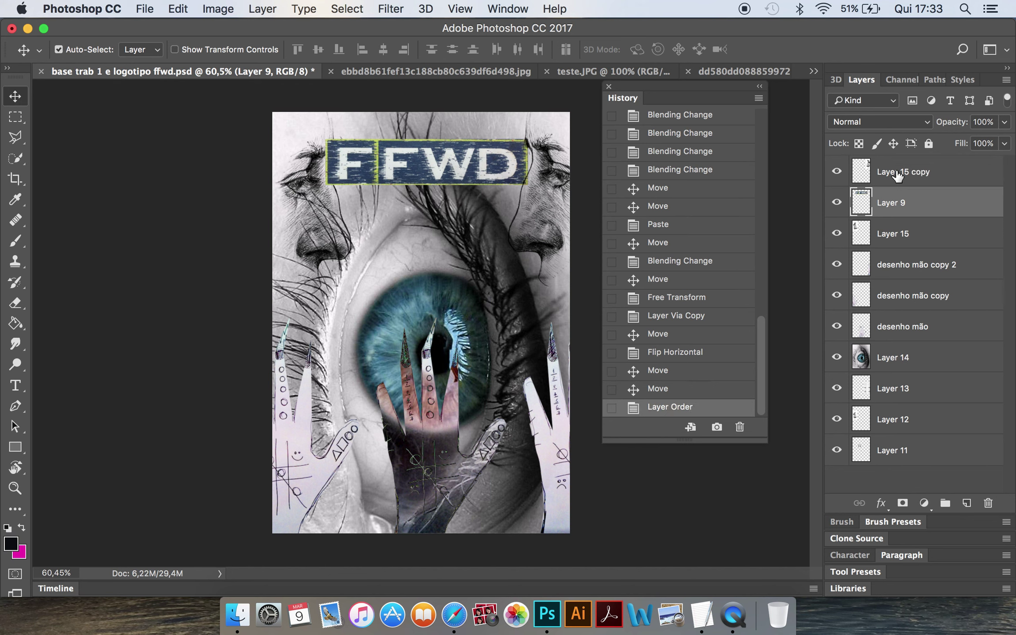
left_click_drag(907, 203, 903, 170)
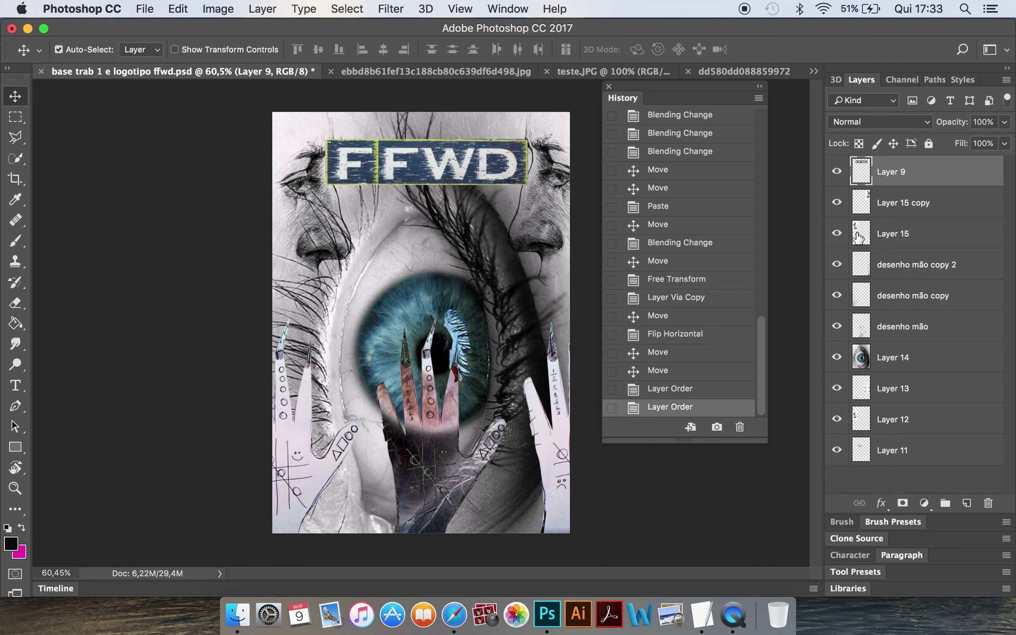
left_click(896, 393)
left_click_drag(901, 394, 901, 168)
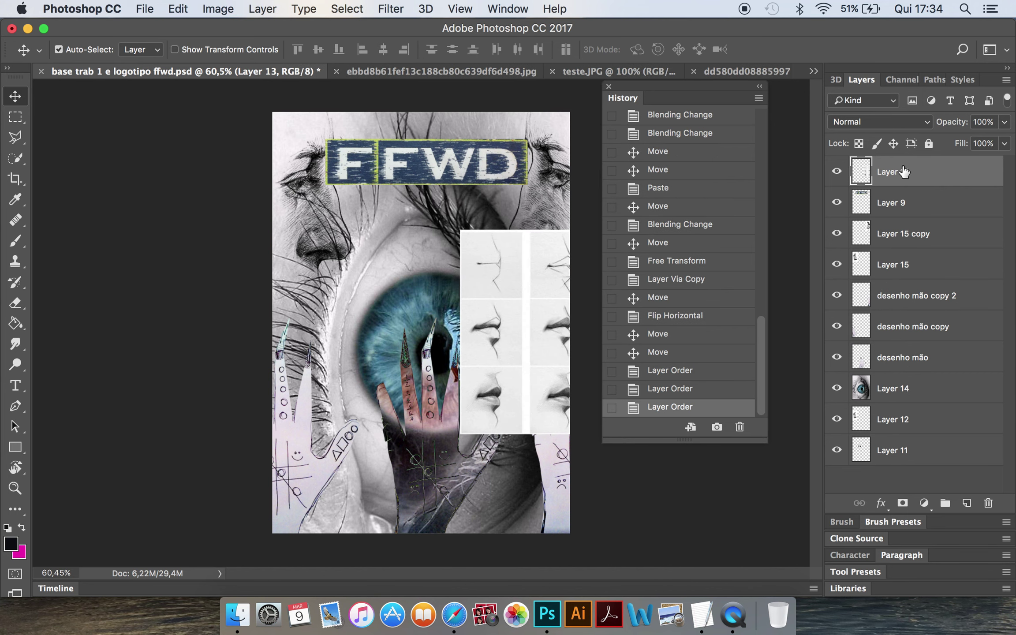
Blend Layer 13 with Darken, move its sketch down-left, then try Linear Light
left_click(898, 122)
left_click(876, 157)
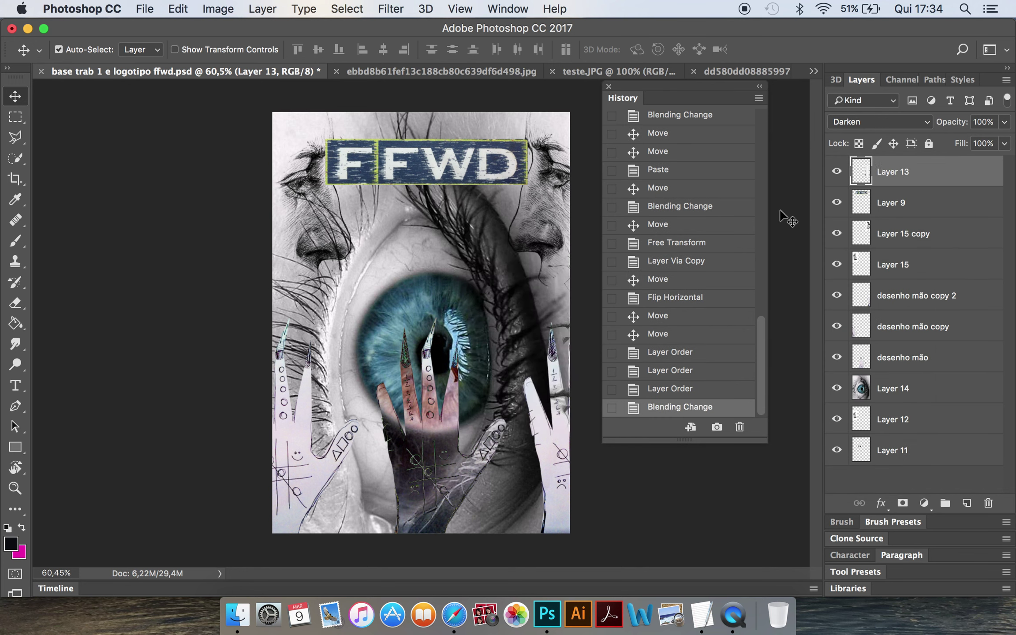
mouse_move(540, 350)
left_mouse_down()
mouse_move(369, 445)
mouse_move(424, 213)
mouse_move(401, 216)
left_mouse_up()
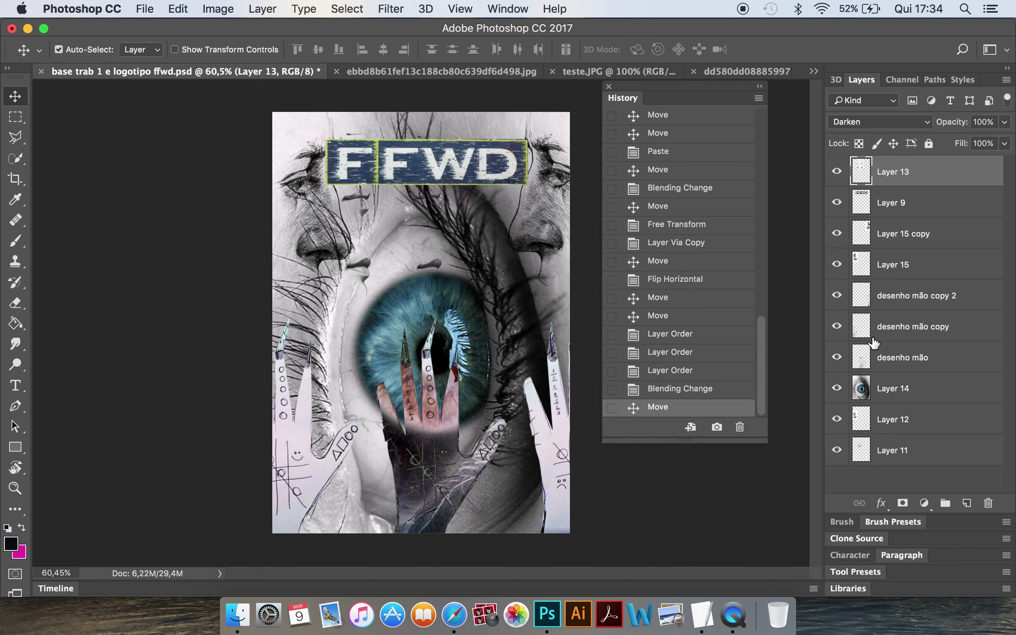
left_click(906, 126)
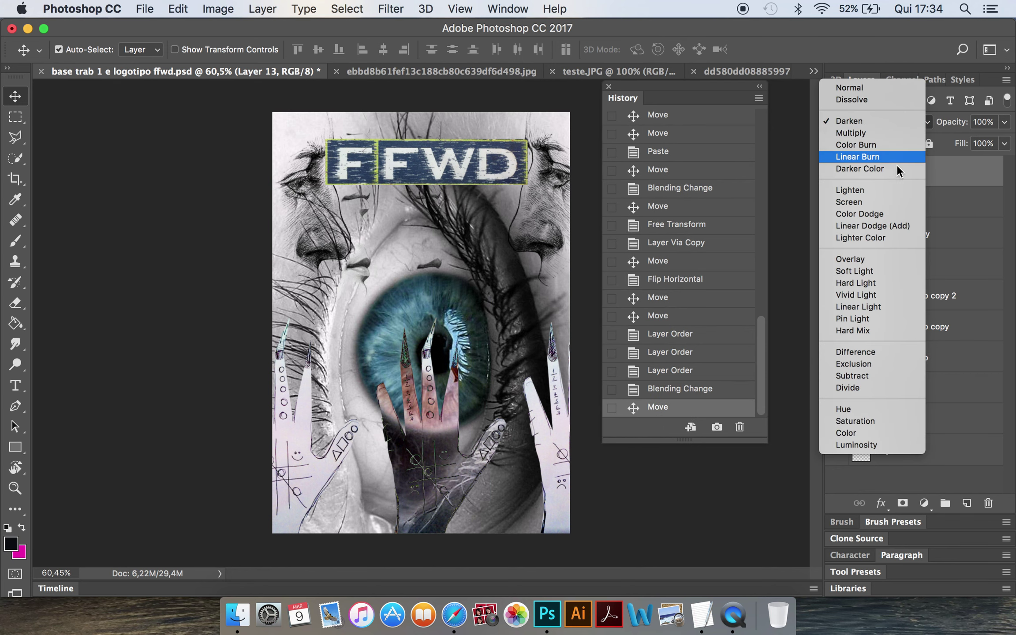
left_click(874, 308)
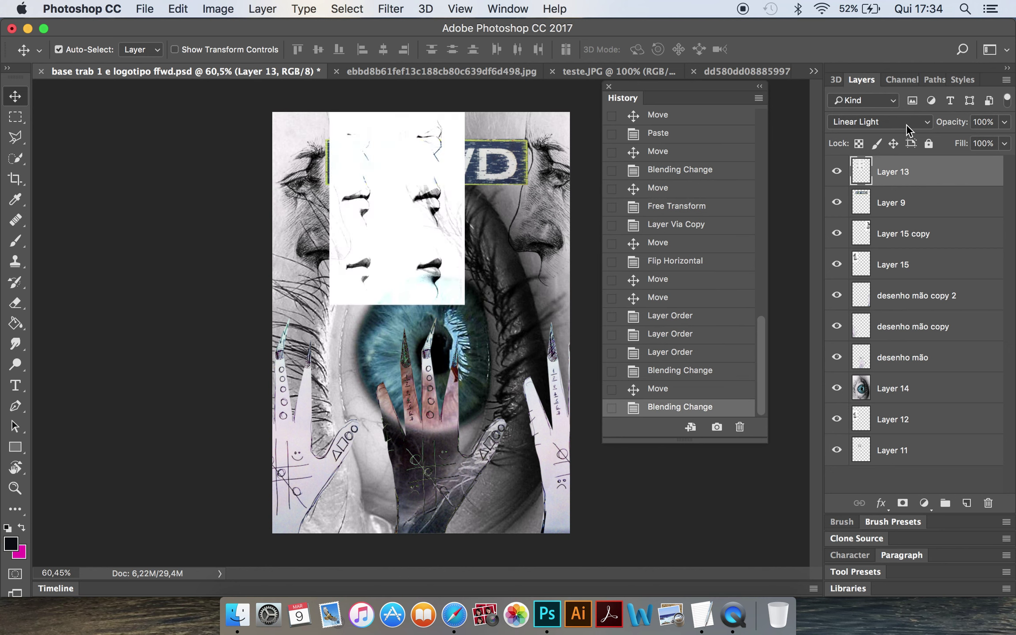
Switch Layer 13 from Difference to Multiply and raise Layer 11 to the top of the stack
left_click(907, 125)
left_click(900, 161)
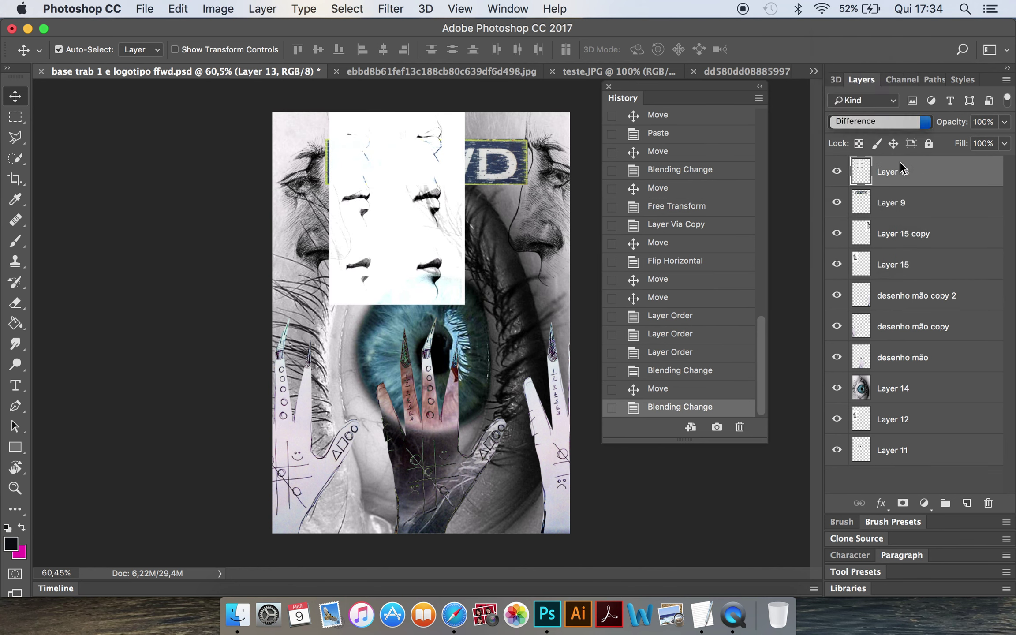
left_click(915, 123)
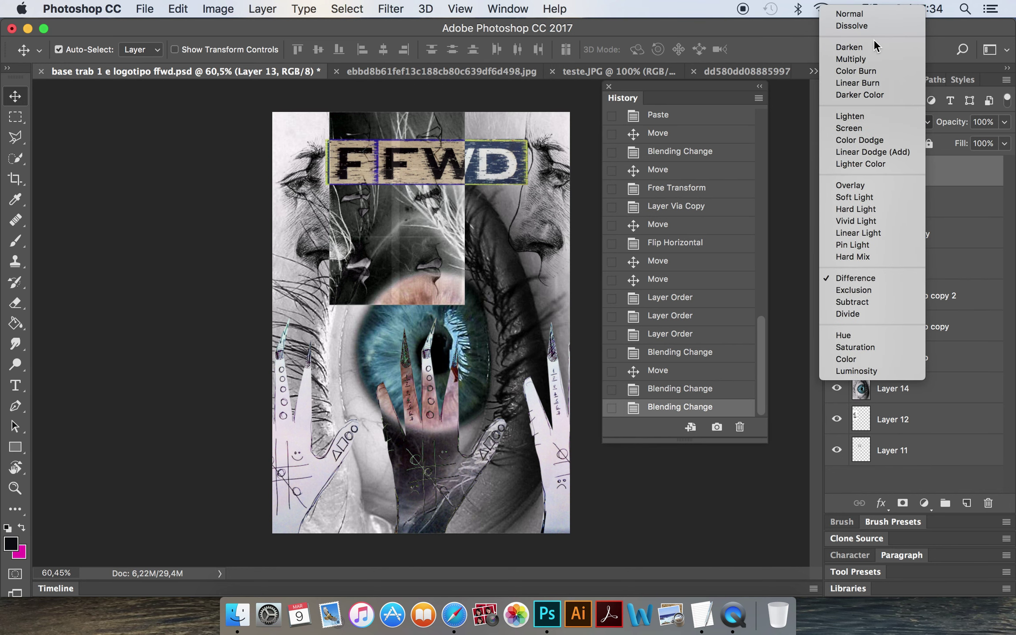
left_click(879, 55)
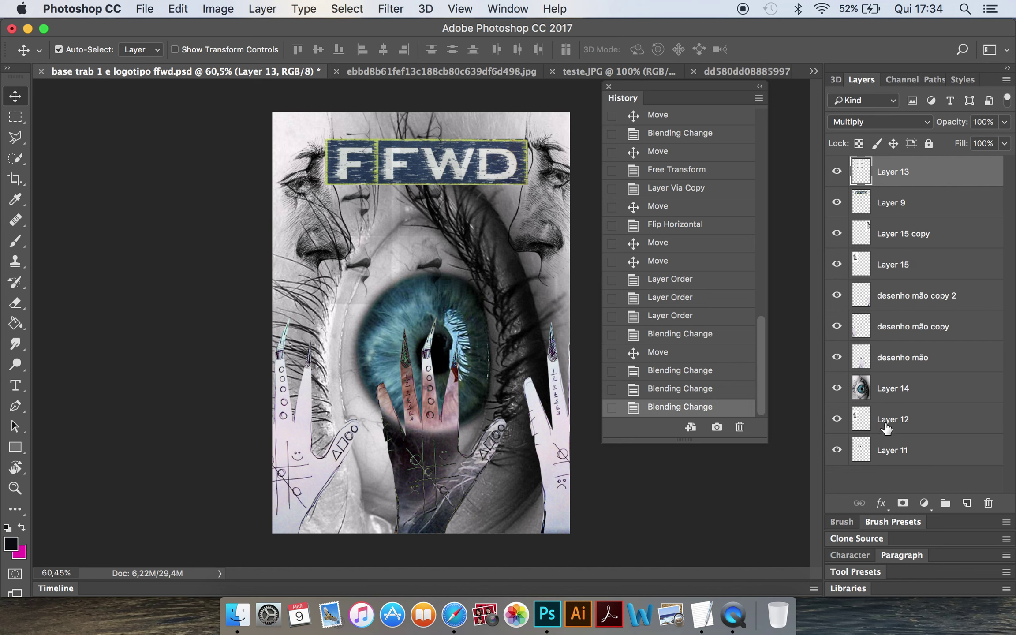
left_click(909, 456)
left_click_drag(919, 455, 917, 172)
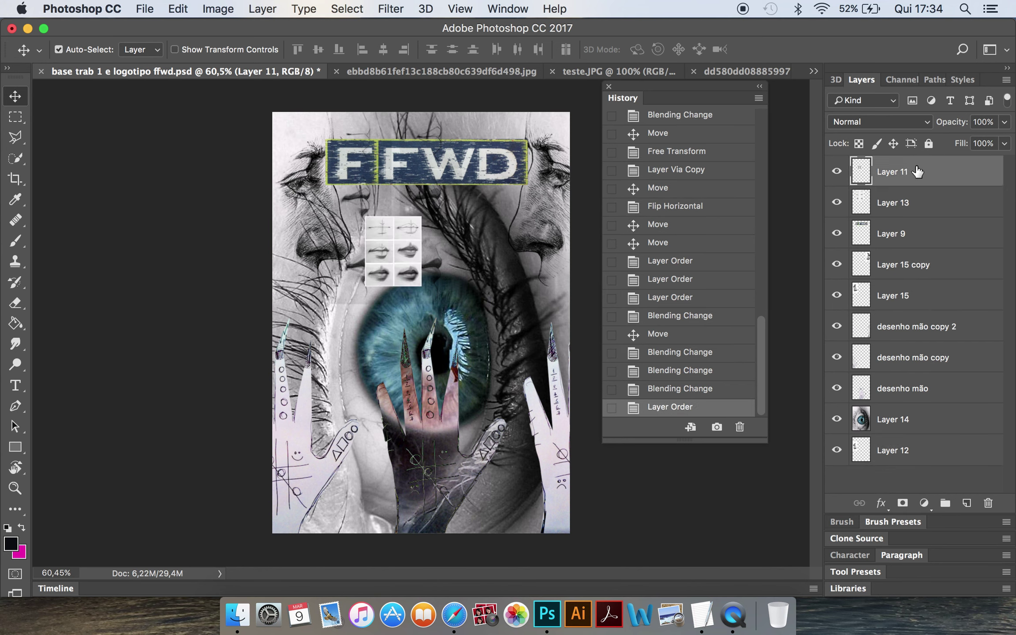
Move the lips grid down onto the eye and compare visibility of Layer 13, logo and right face
left_click_drag(408, 271, 374, 395)
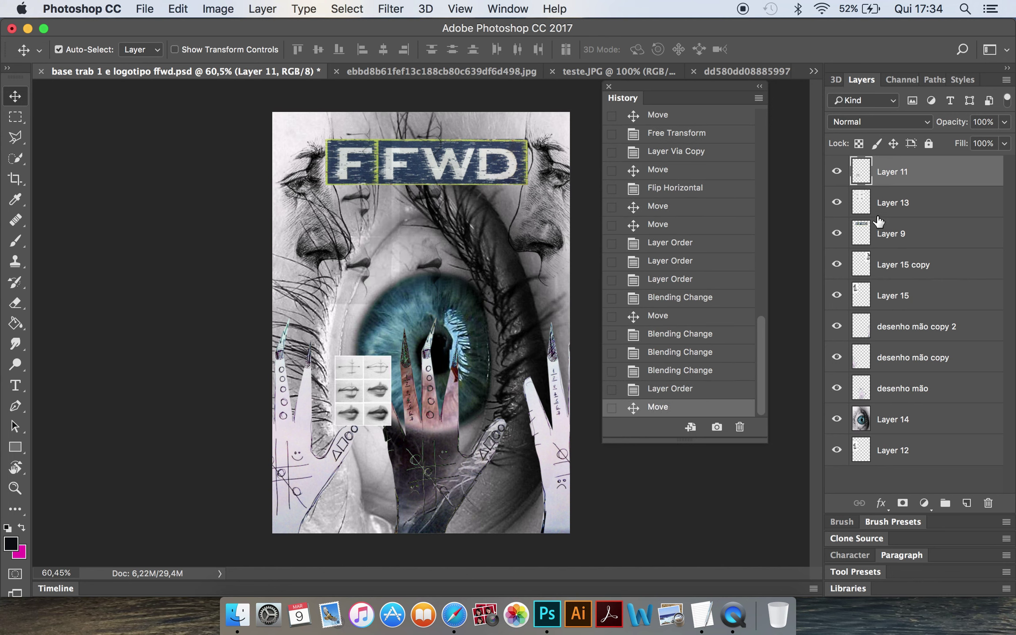
left_click(837, 202)
left_click(837, 203)
left_click(838, 231)
left_click(838, 234)
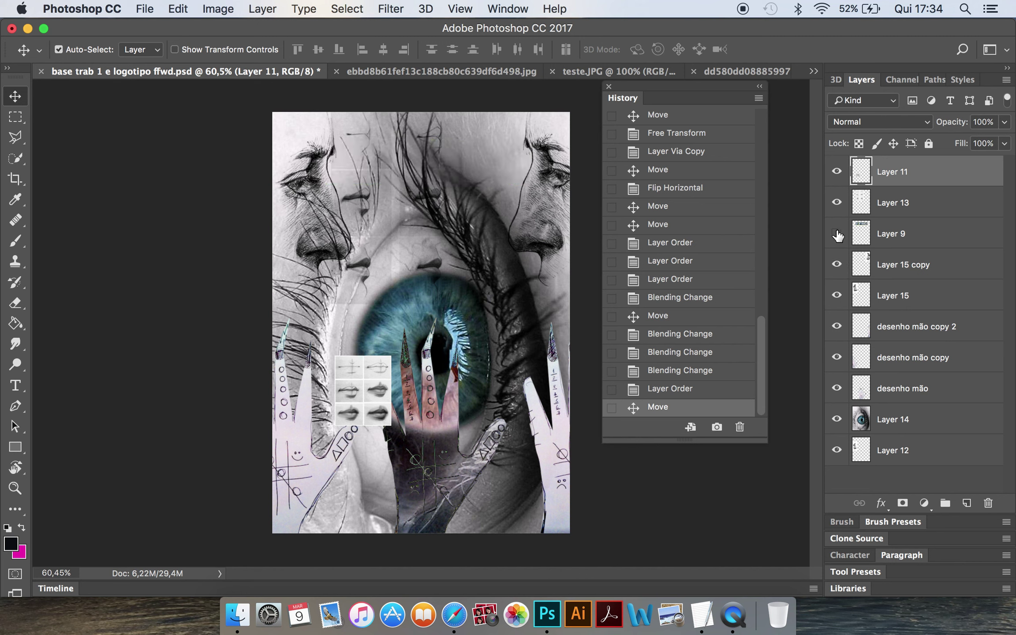
left_click(838, 234)
left_click(838, 263)
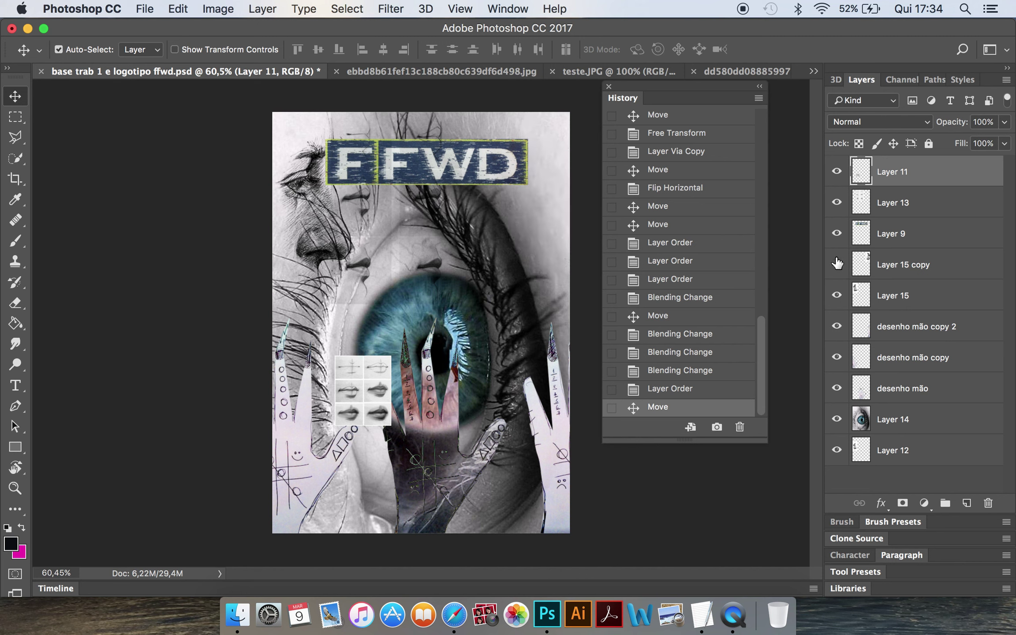
left_click(837, 264)
left_click(838, 264)
left_click(837, 204)
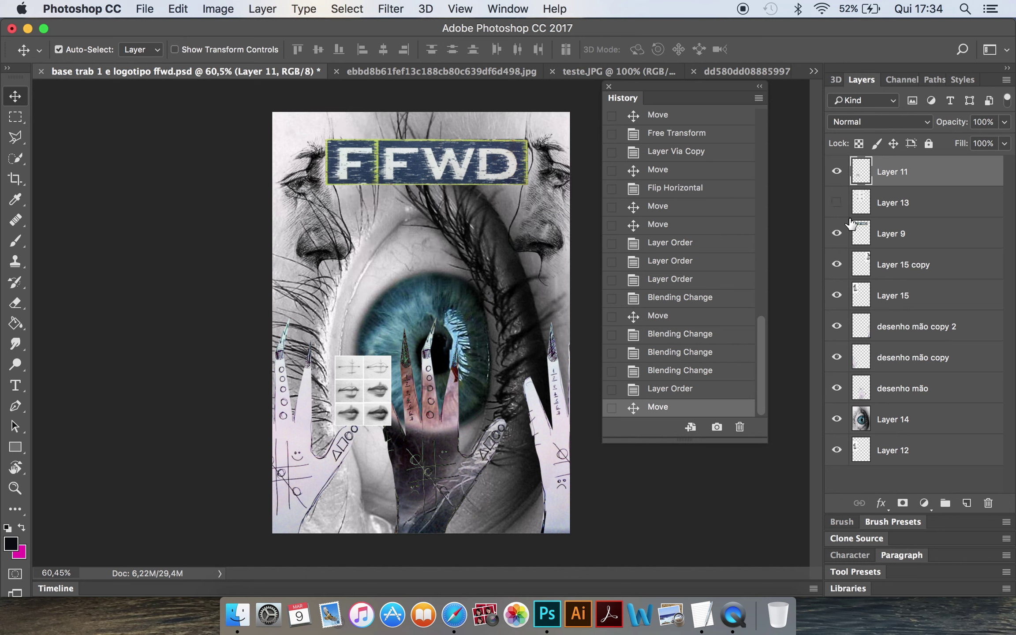
left_click(838, 204)
Set Layer 13's fill to 49% and reposition its content on the cover
left_click_drag(391, 269, 388, 555)
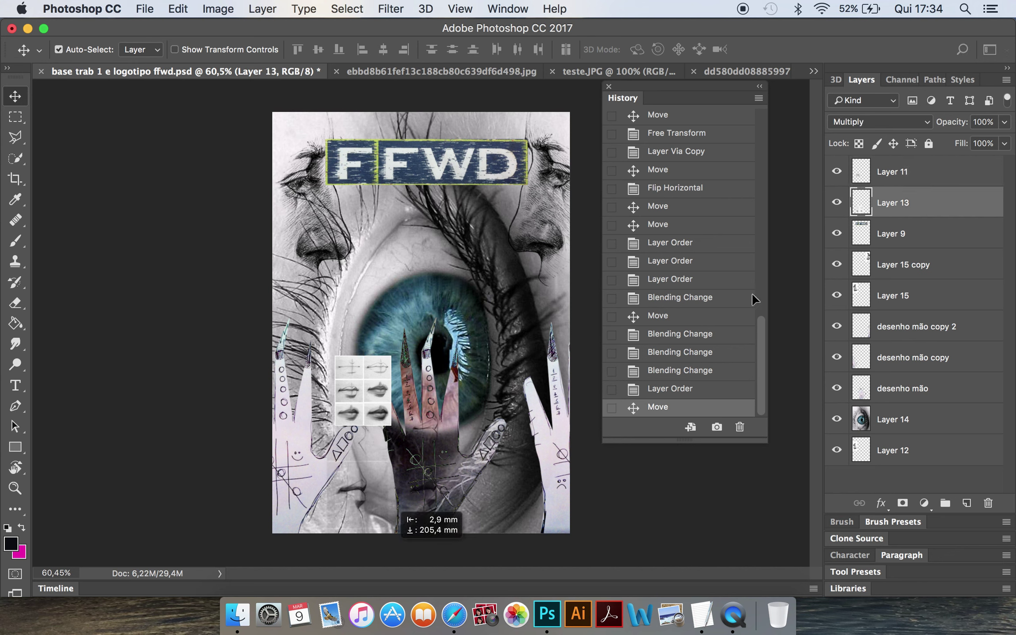
left_click(1005, 122)
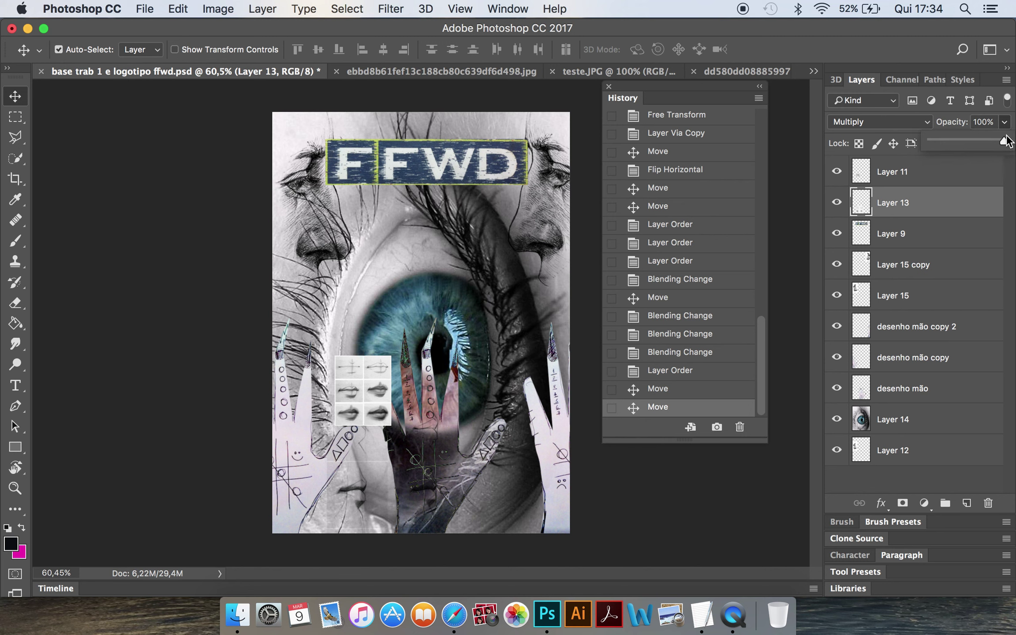
left_click_drag(1008, 140, 979, 141)
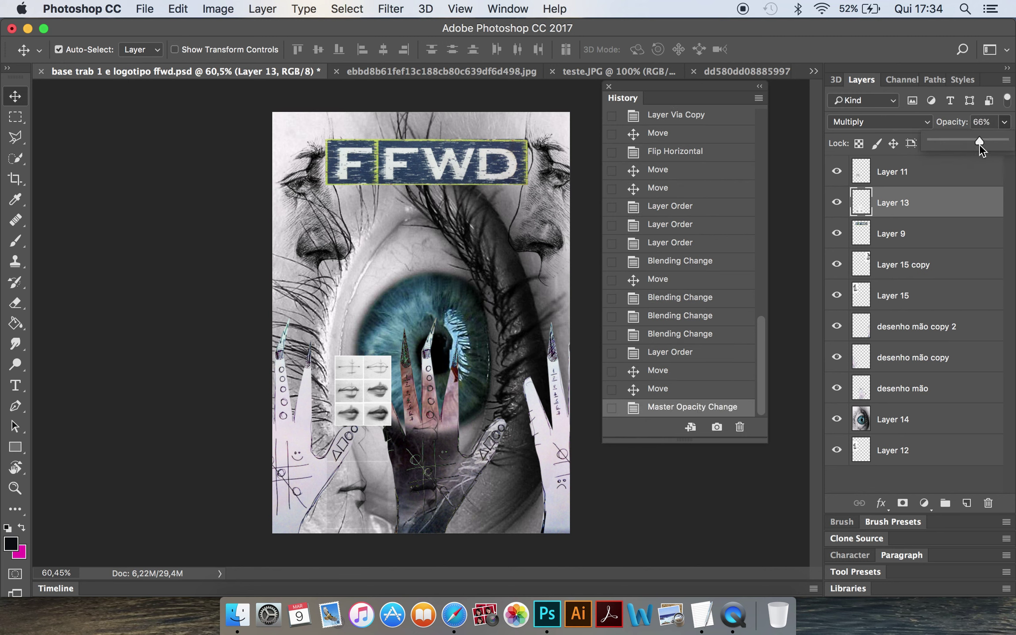
left_click(1011, 142)
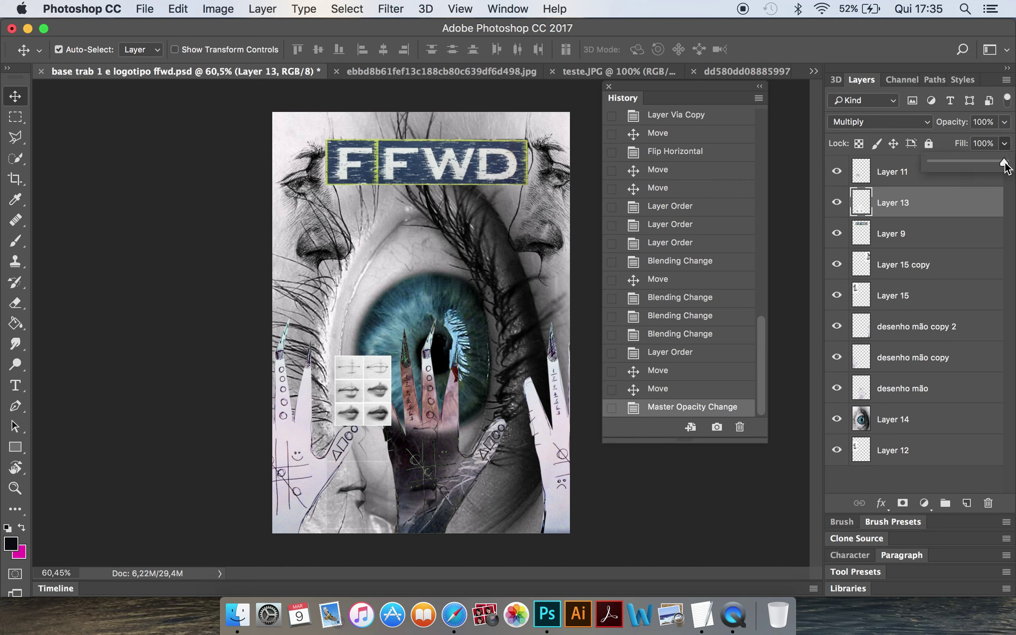
left_click_drag(983, 165, 951, 164)
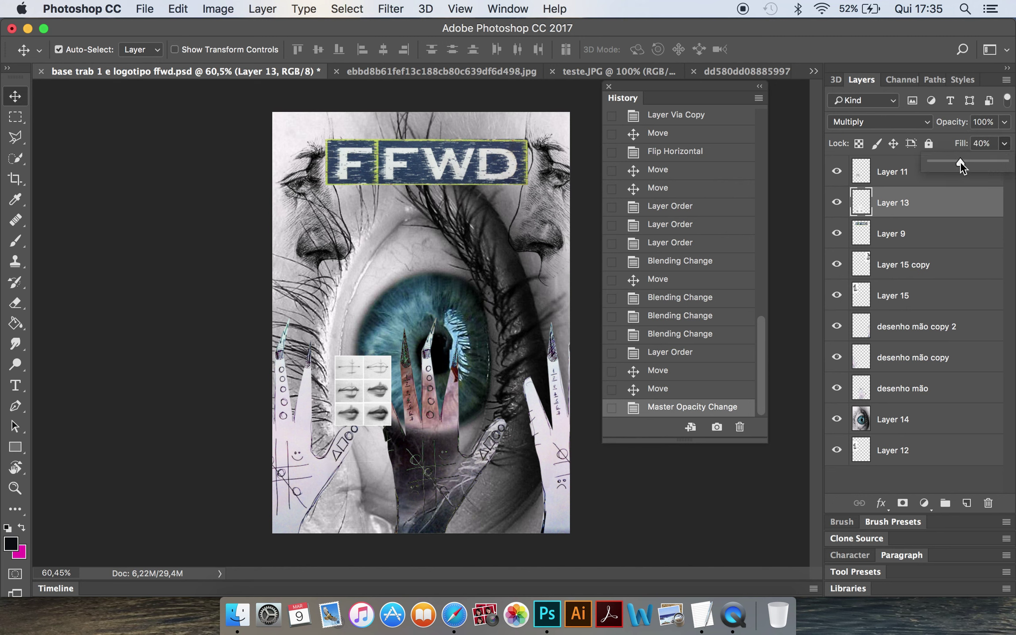
left_click_drag(355, 494, 409, 197)
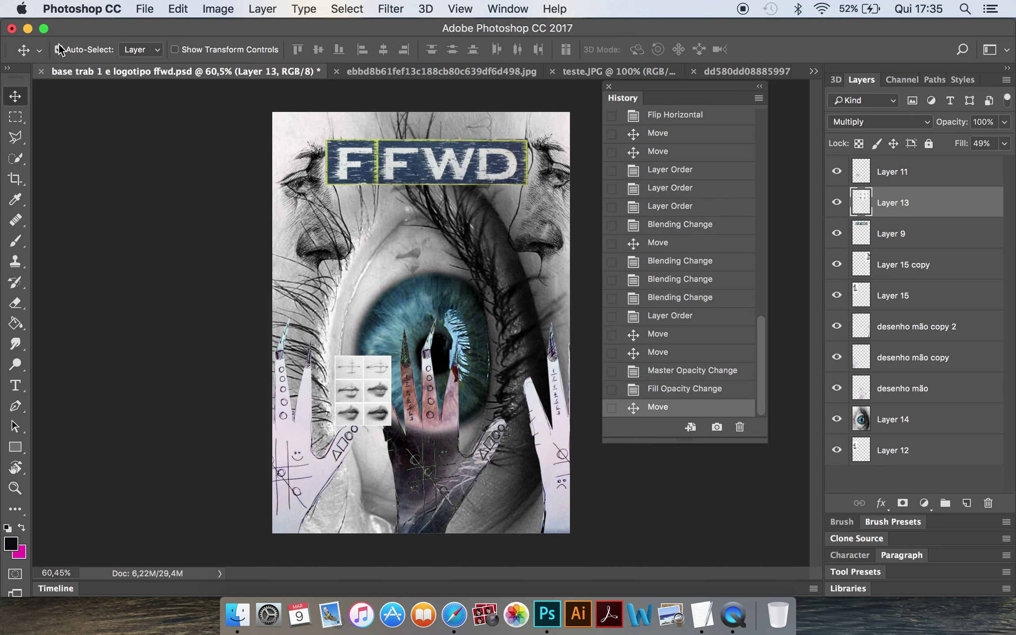
Select Layer 11, the lips grid, and set its opacity back to 100%
left_click(954, 268)
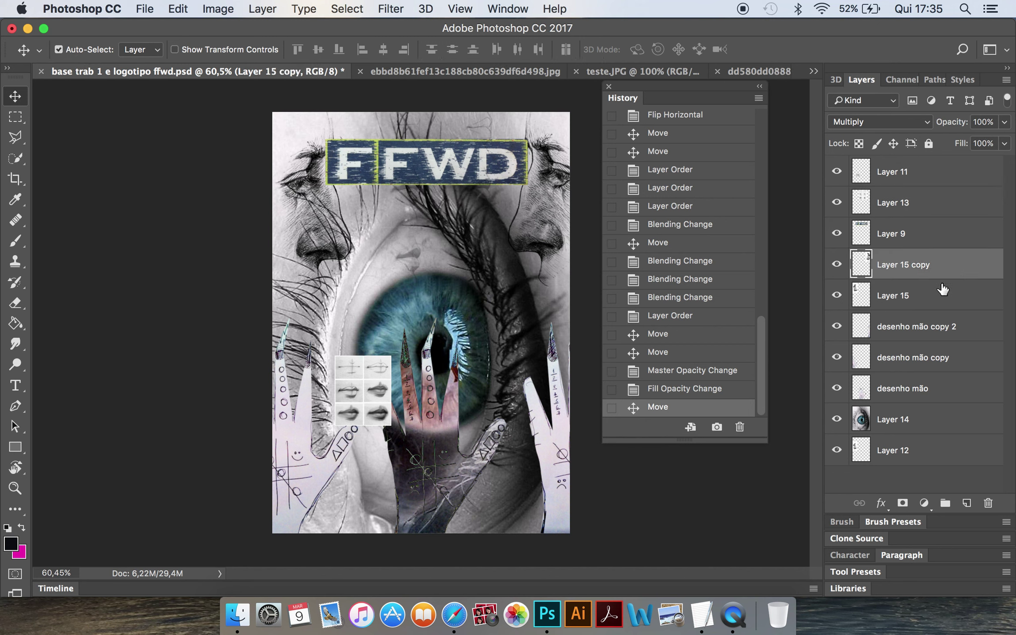
left_click(837, 172)
left_click(895, 174)
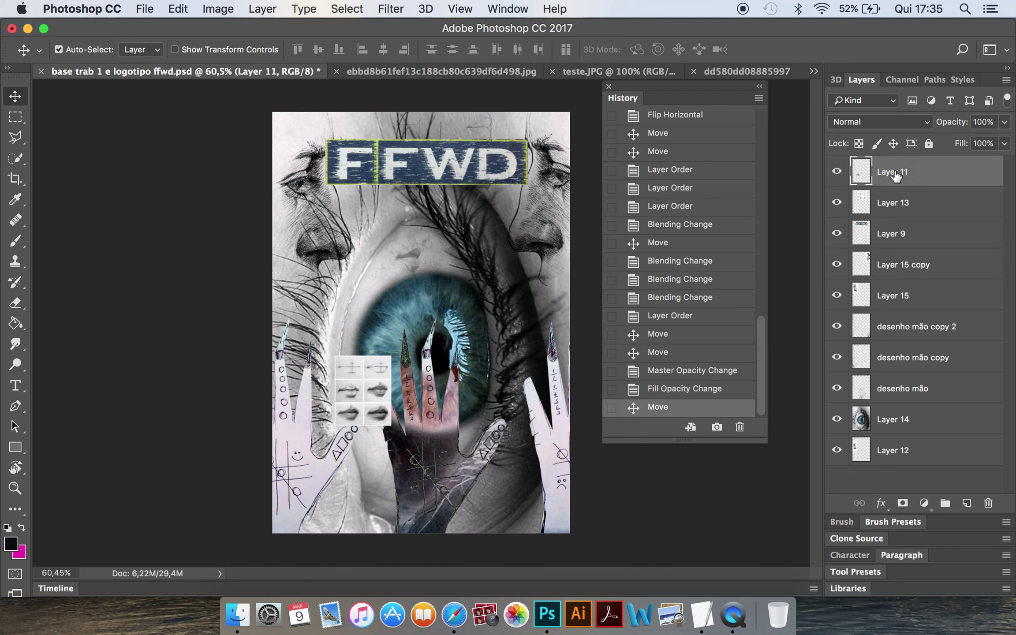
left_click(902, 122)
left_click(1009, 128)
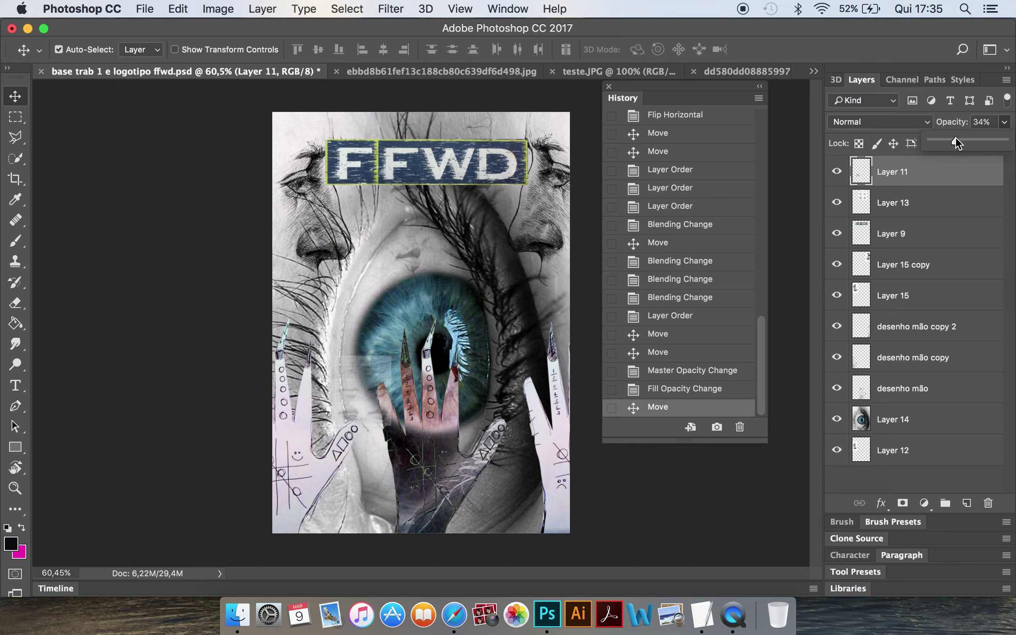
left_click_drag(950, 140, 1006, 140)
Try Exclusion, Subtract and Divide, settle on Multiply, and move the lips grid to the lower-left corner
left_click(924, 123)
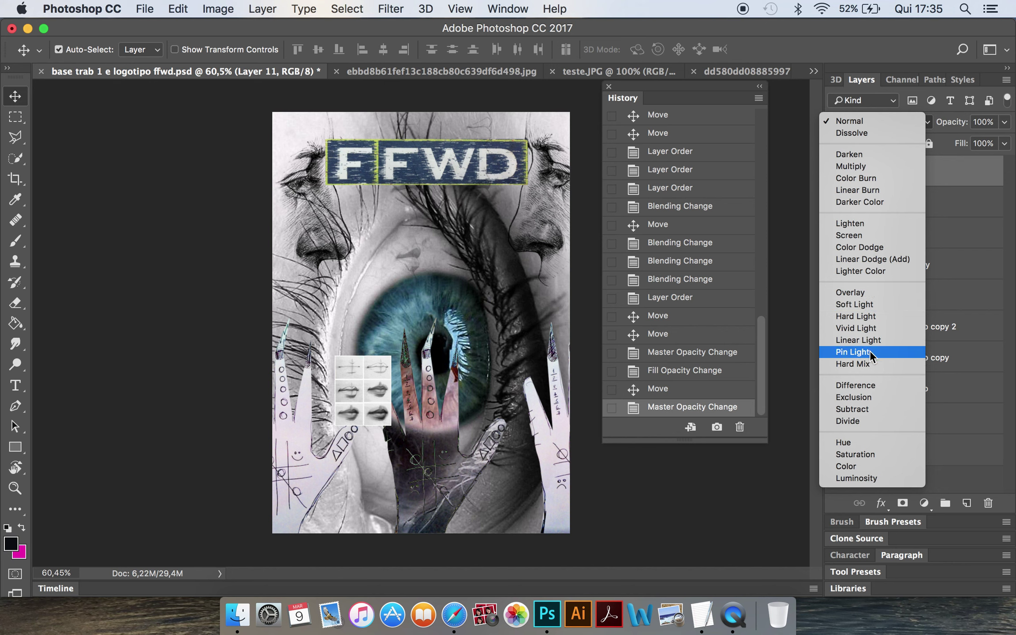
left_click(868, 398)
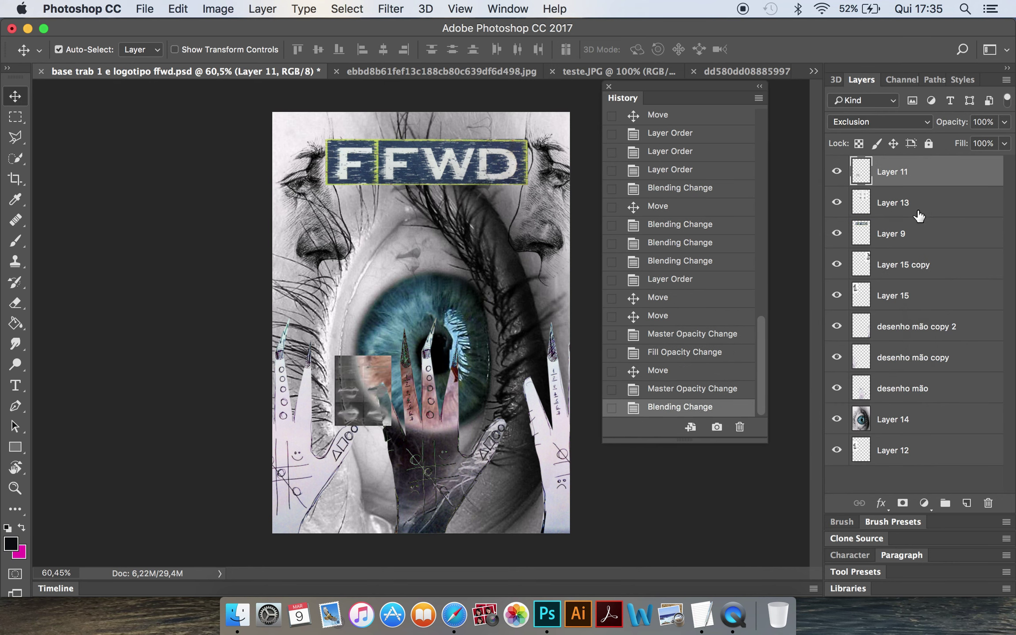
left_click(914, 124)
left_click(914, 137)
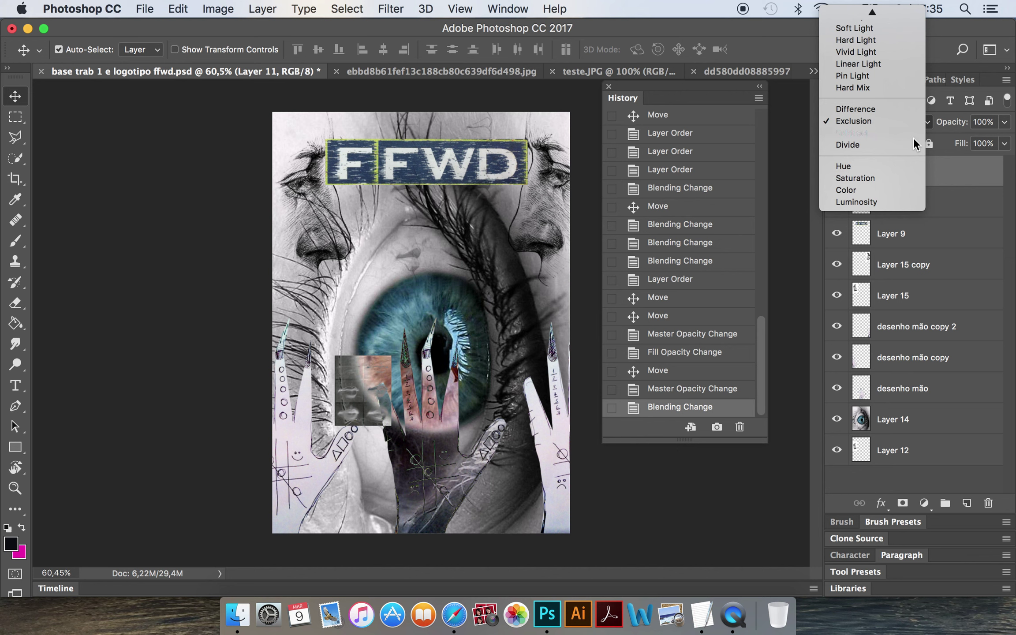
left_click(918, 114)
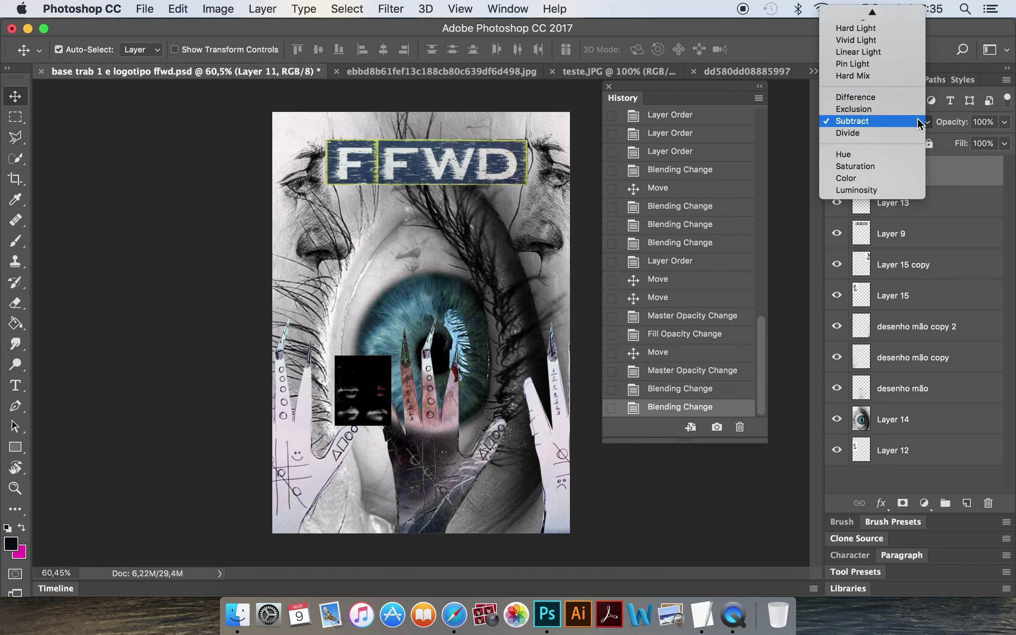
left_click(915, 129)
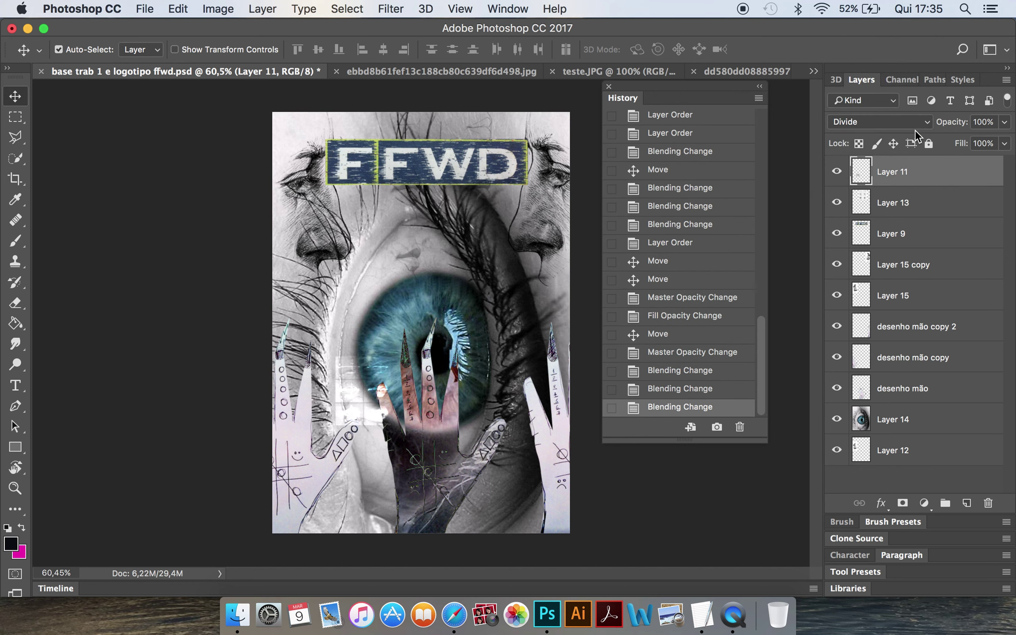
left_click(918, 122)
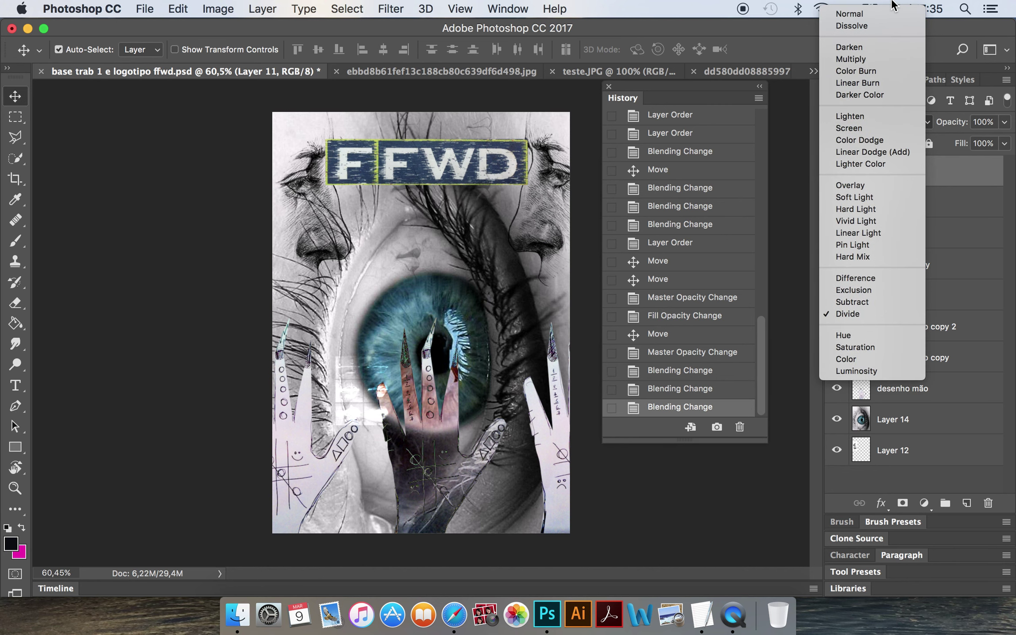
left_click(884, 61)
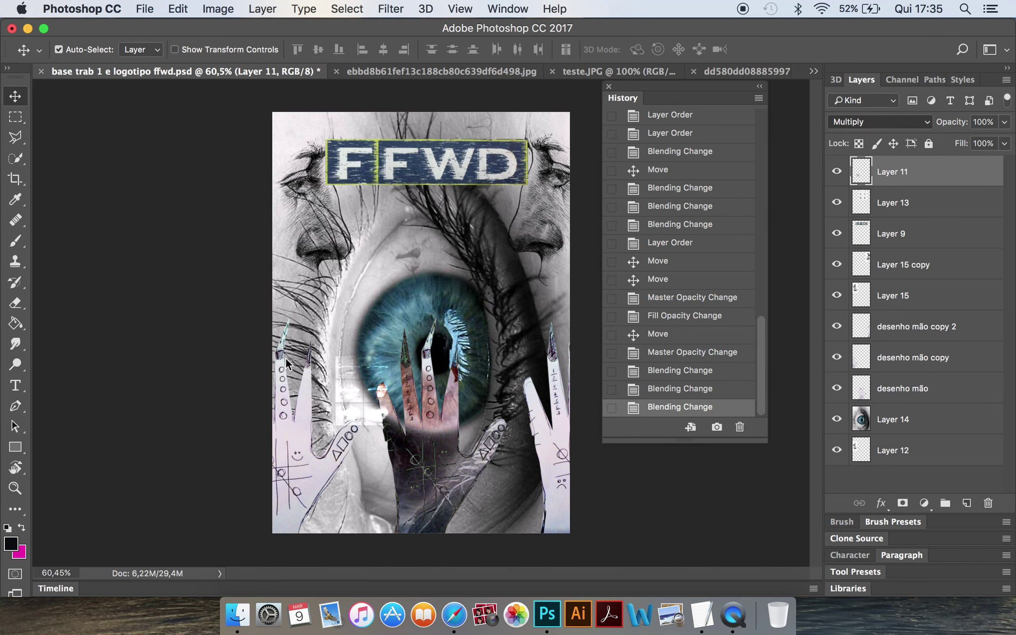
mouse_move(356, 387)
left_mouse_down()
mouse_move(499, 497)
mouse_move(292, 491)
left_mouse_up()
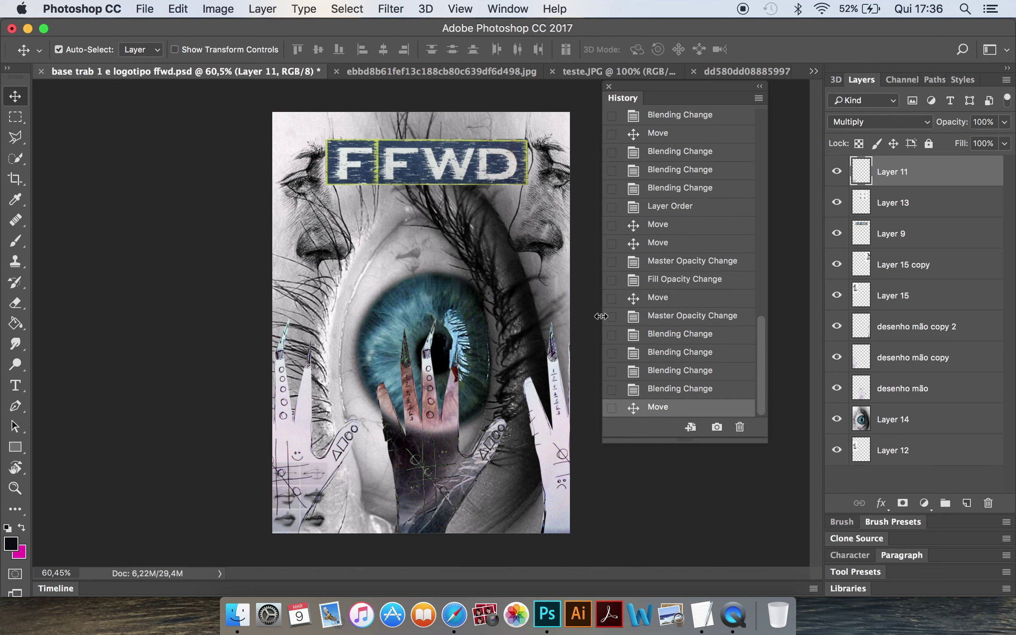
Nudge the left and right face-profile sketches into place, then show the Image adjustments list
left_click(911, 448)
left_click_drag(540, 215, 550, 211)
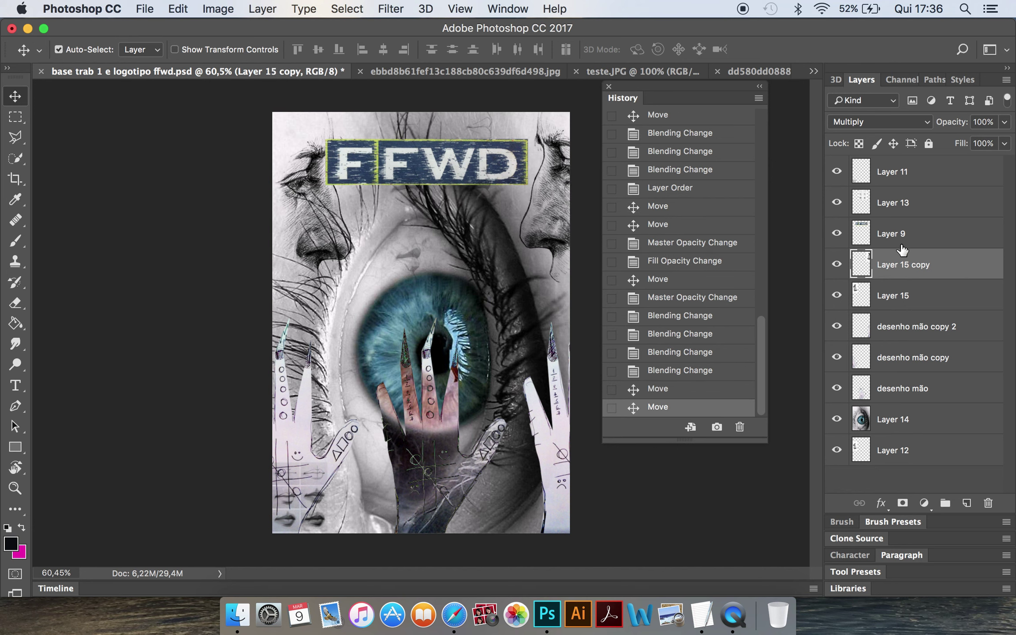
left_click(901, 457)
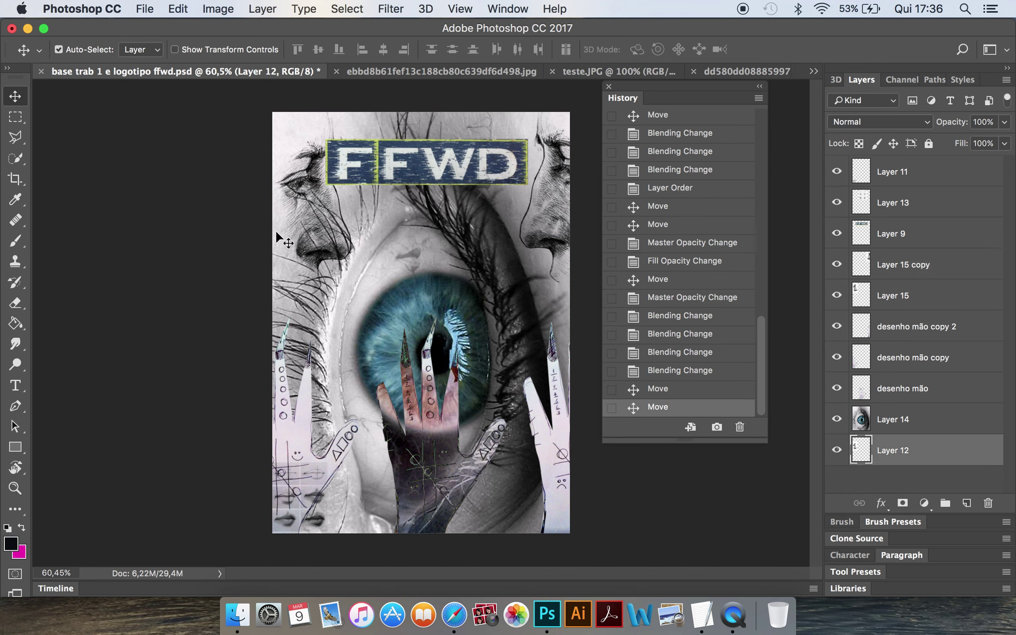
left_click_drag(284, 226, 277, 203)
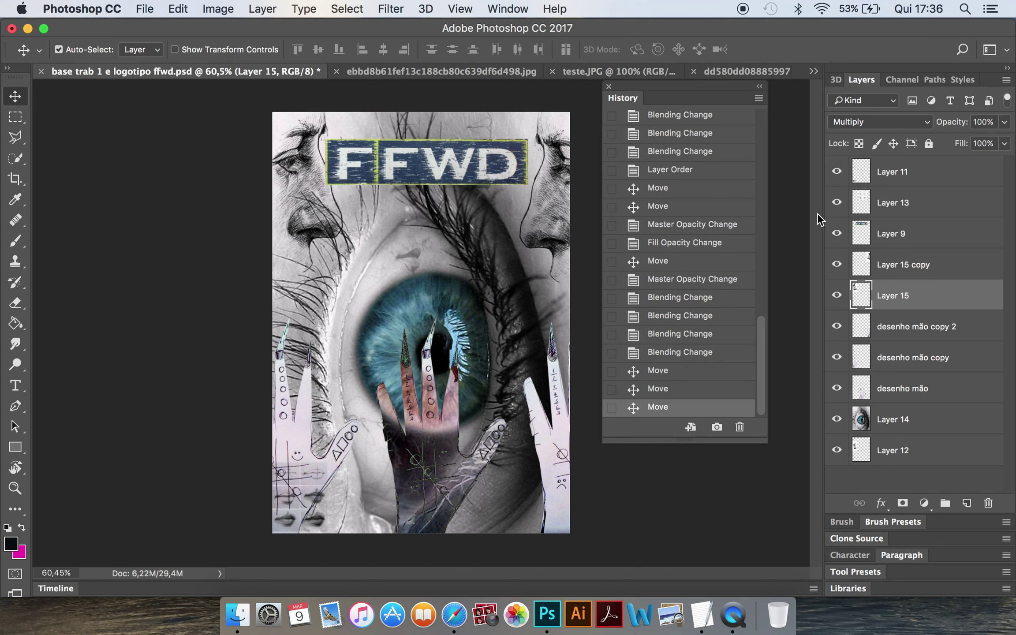
left_click(931, 265)
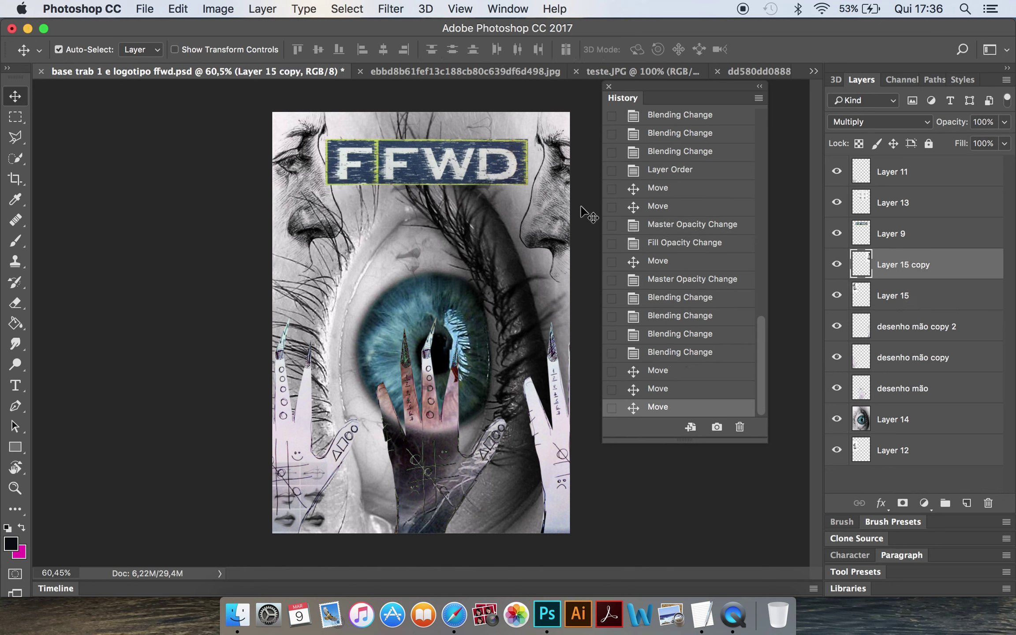
left_click_drag(547, 203, 539, 191)
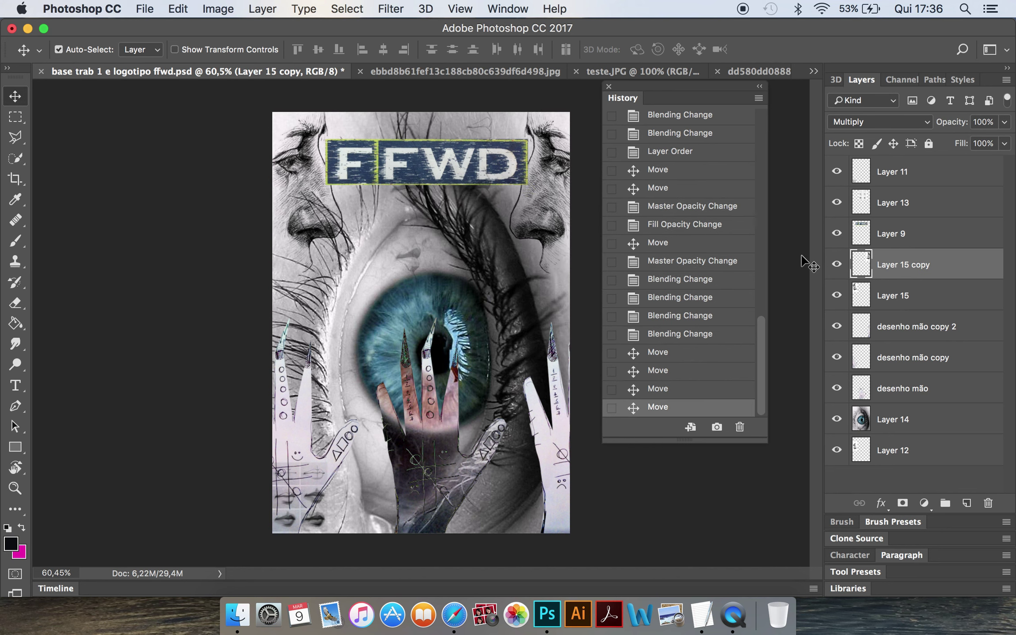
left_click(220, 9)
mouse_move(244, 52)
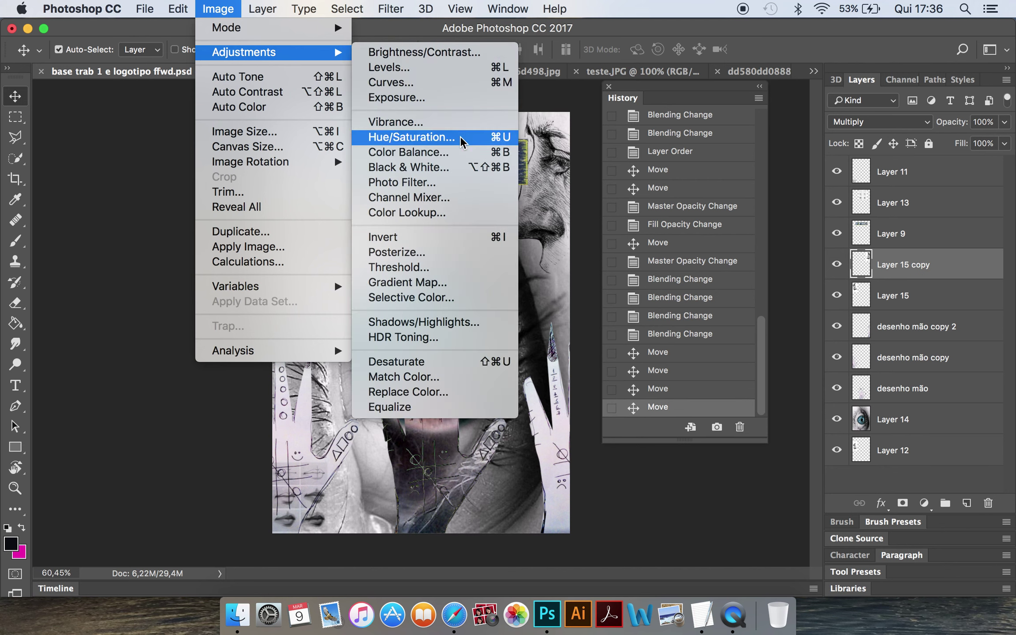
Colorize the right face sketch blue with Hue 214, Saturation 21, Lightness +20
left_click(460, 136)
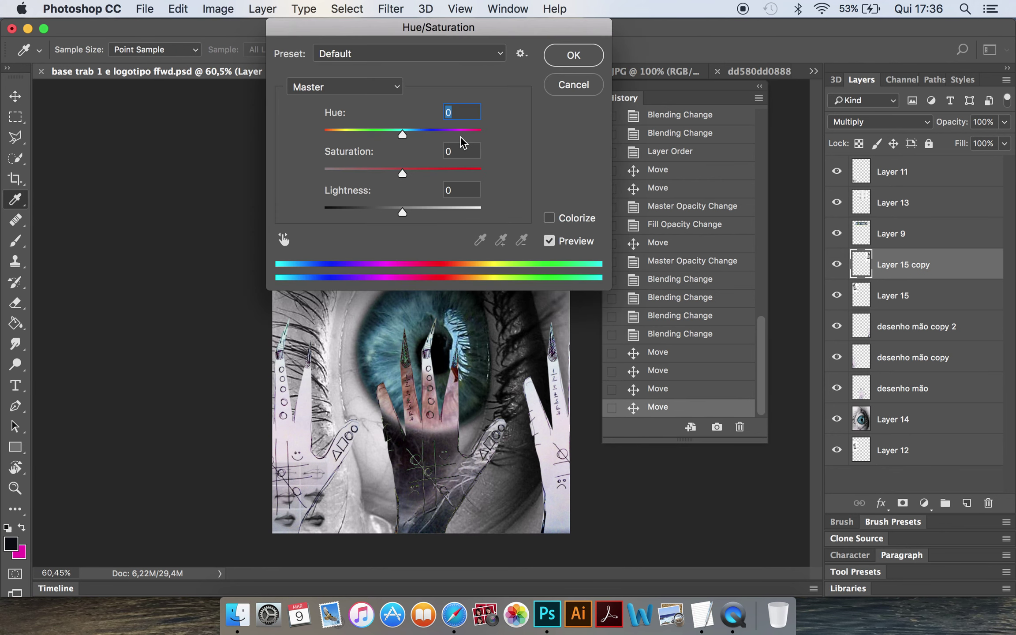
left_click_drag(381, 34, 792, 29)
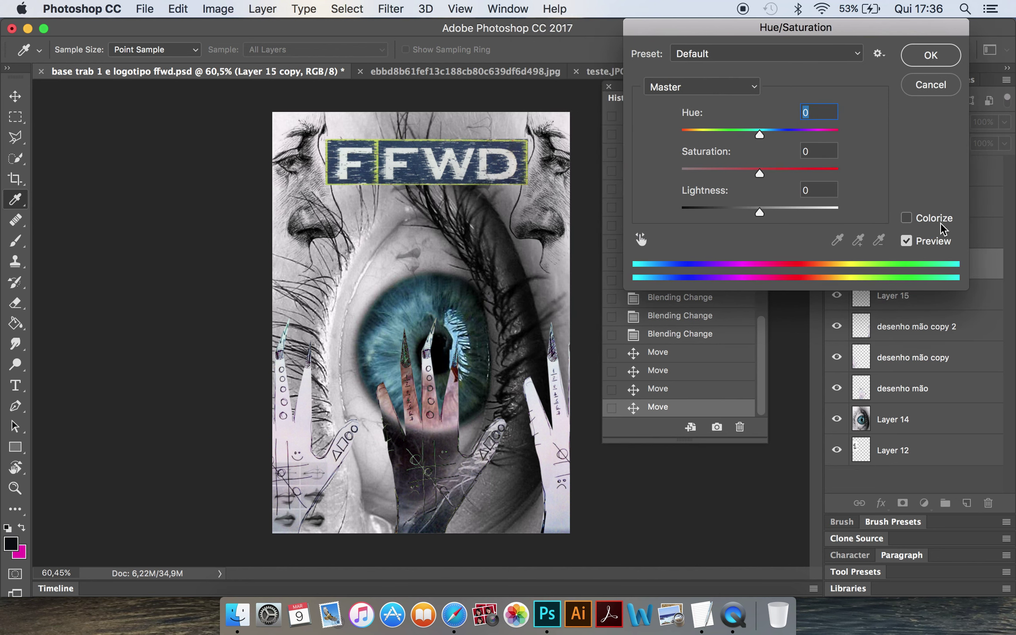
left_click(907, 218)
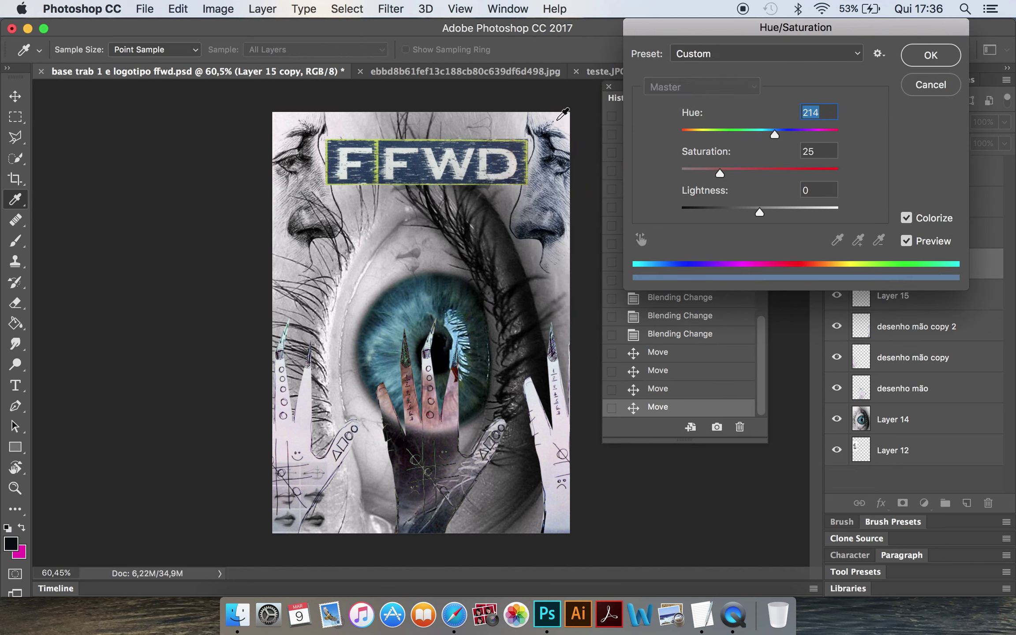
left_click_drag(775, 134, 700, 146)
left_click_drag(700, 146, 717, 147)
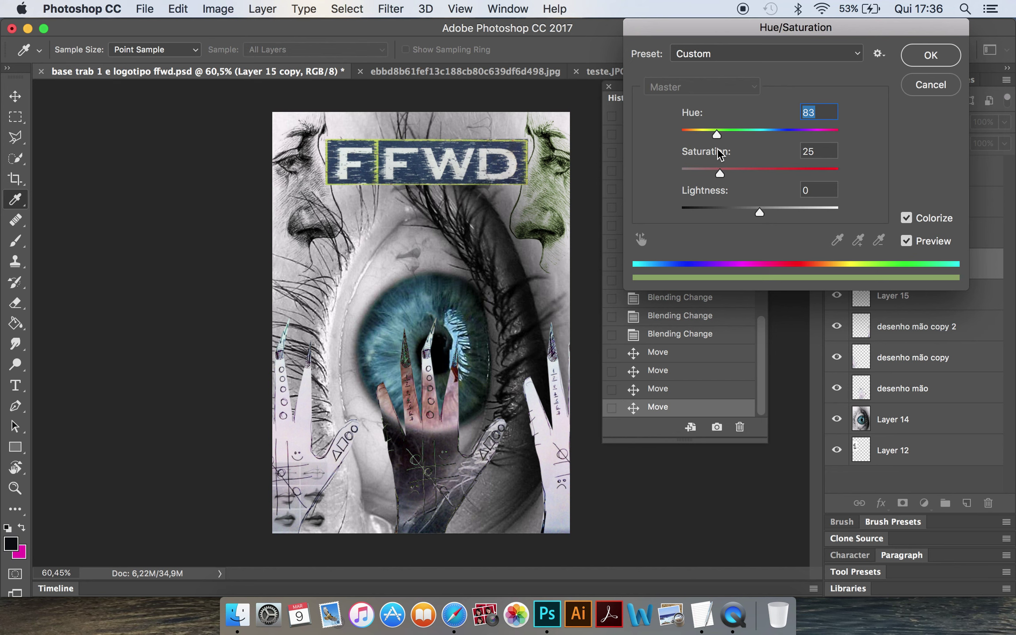
mouse_move(717, 172)
left_mouse_down()
mouse_move(836, 174)
mouse_move(713, 177)
left_mouse_up()
mouse_move(759, 211)
left_mouse_down()
mouse_move(721, 222)
mouse_move(776, 220)
left_mouse_up()
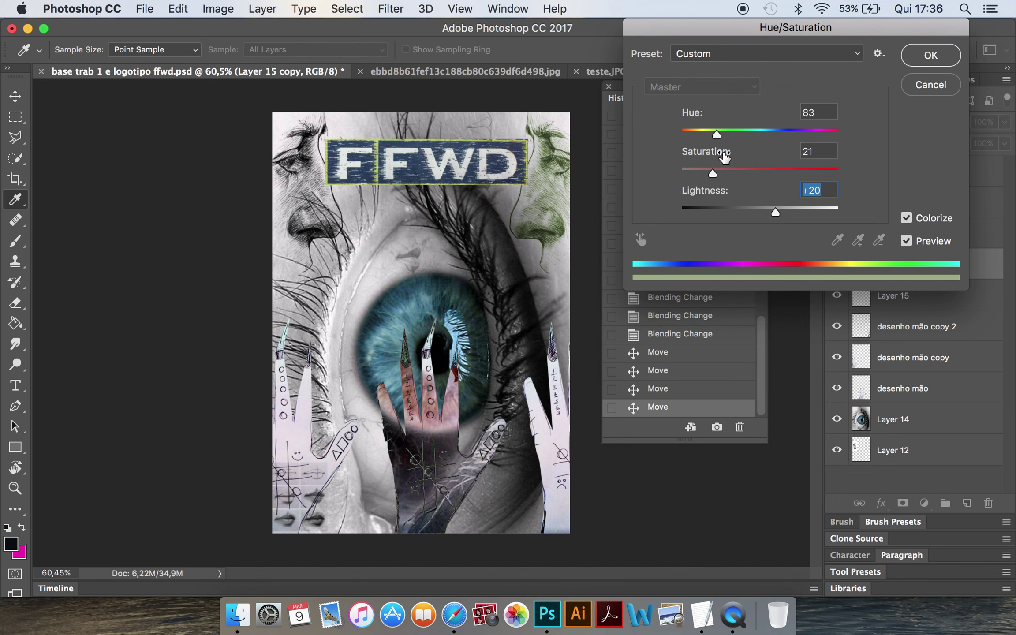
left_click_drag(717, 132, 769, 133)
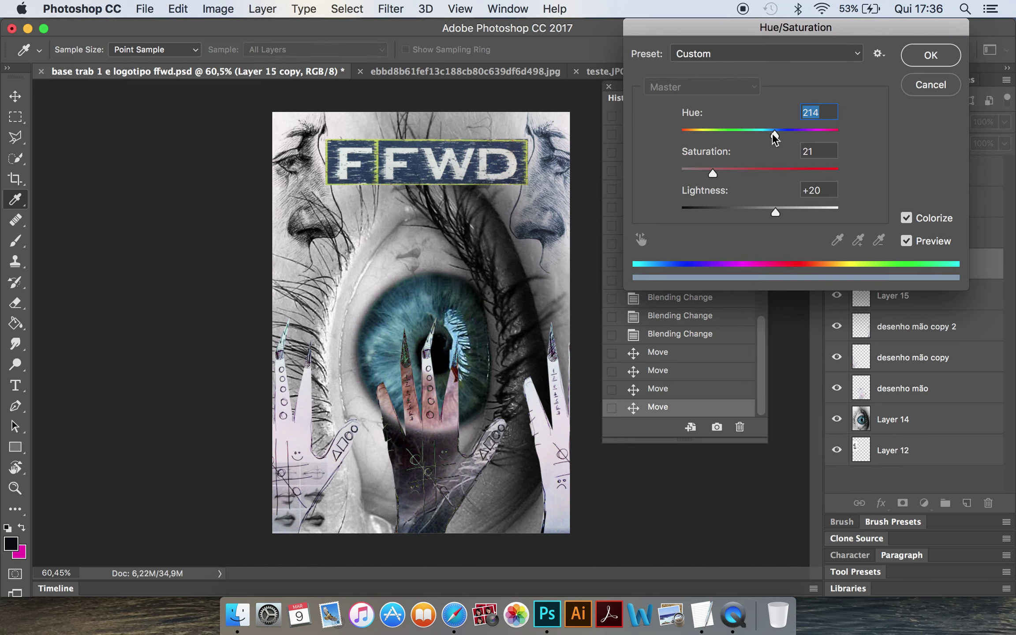
left_click(953, 54)
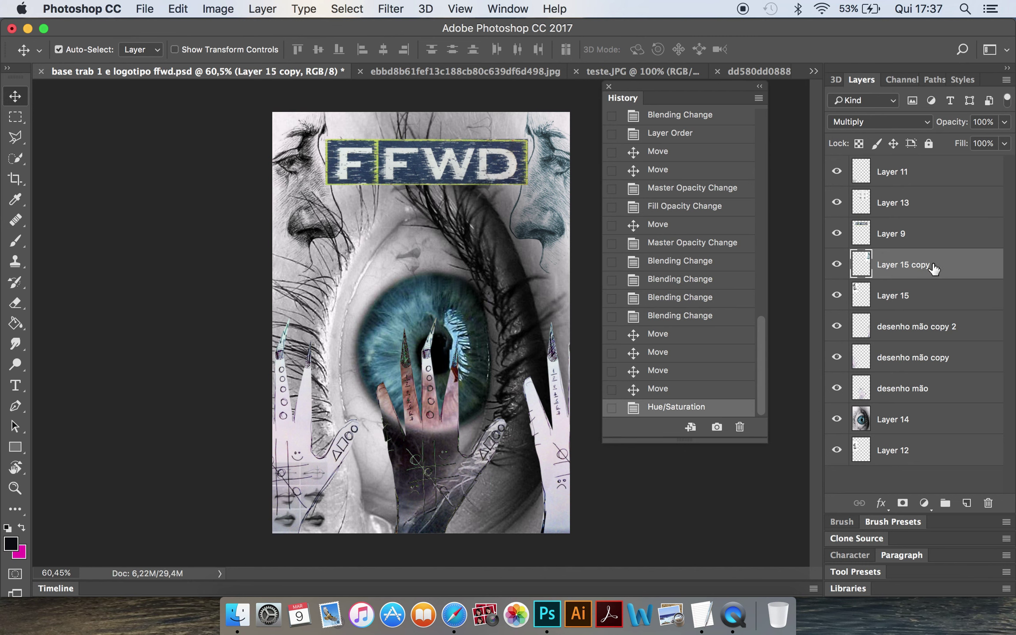
left_click(922, 298)
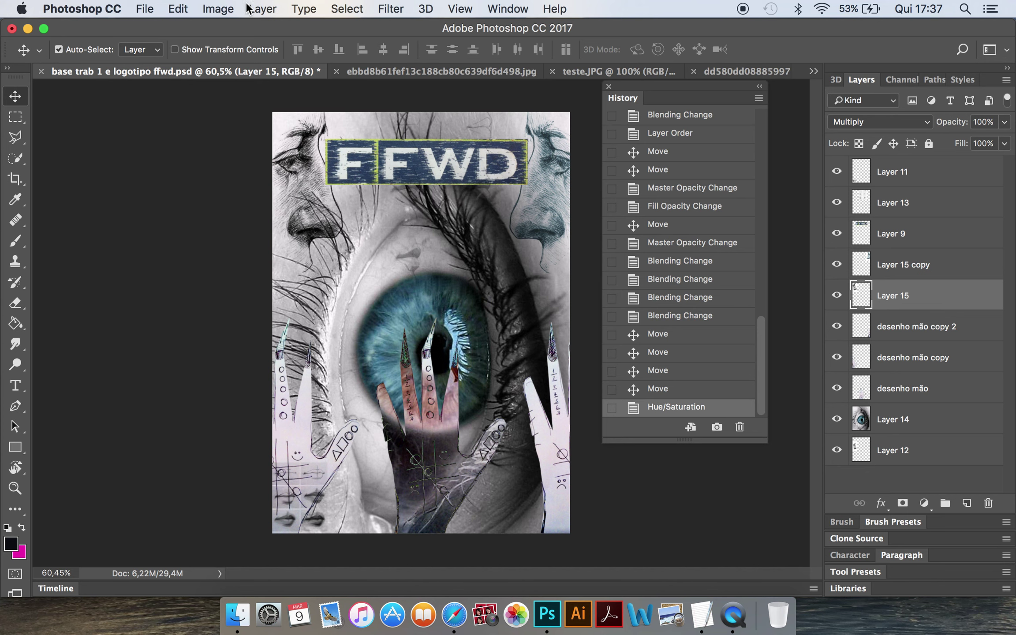
Colorize the Layer 15 face sketch red with Hue 360 and Saturation 25
left_click(219, 10)
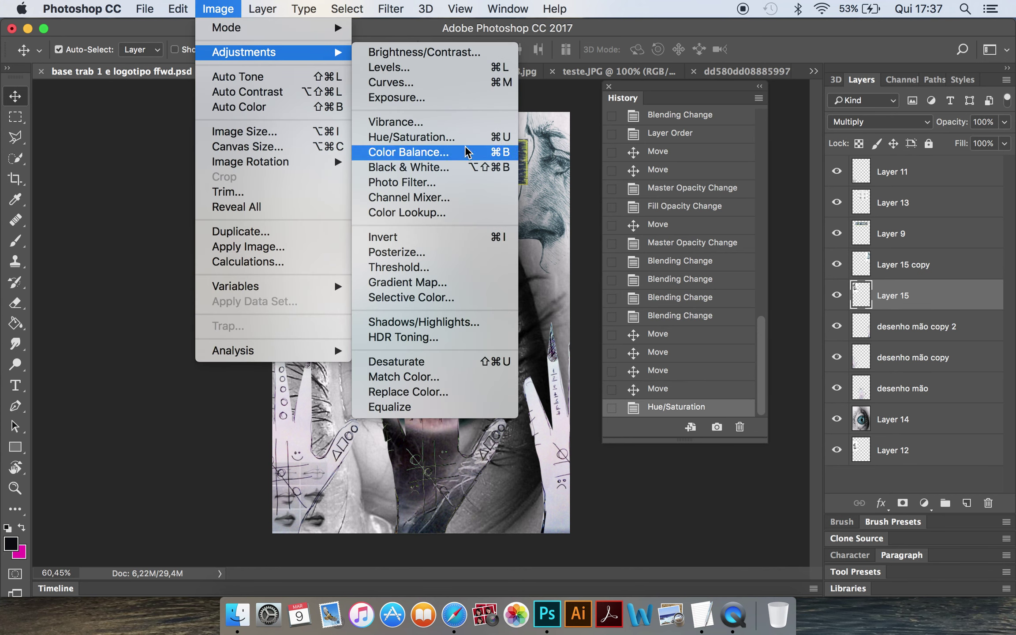
left_click(463, 137)
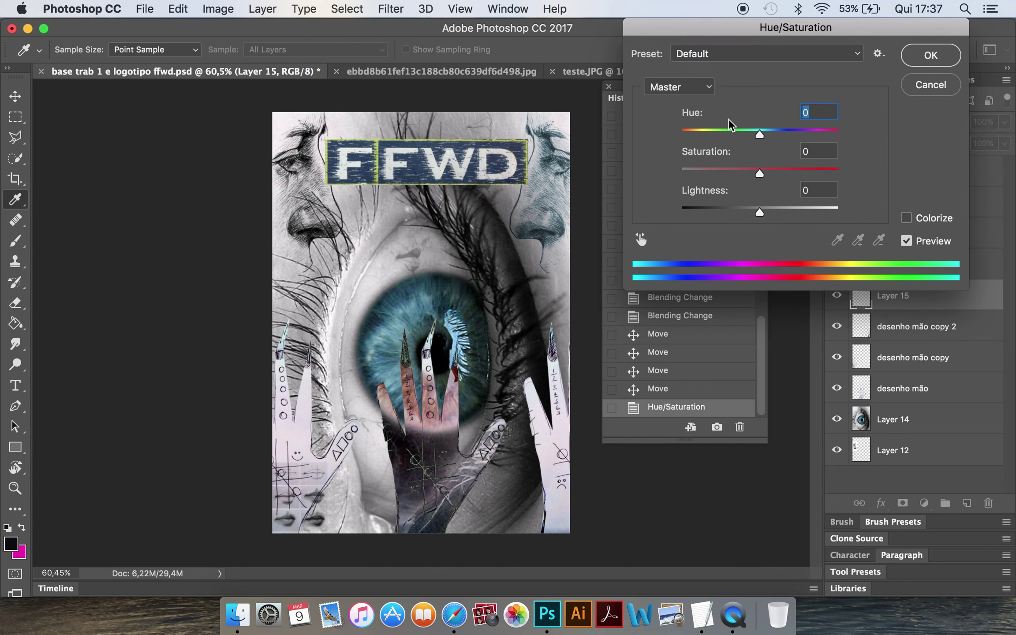
mouse_move(759, 133)
left_mouse_down()
mouse_move(691, 137)
mouse_move(730, 172)
mouse_move(784, 181)
mouse_move(772, 184)
left_mouse_up()
left_click(907, 218)
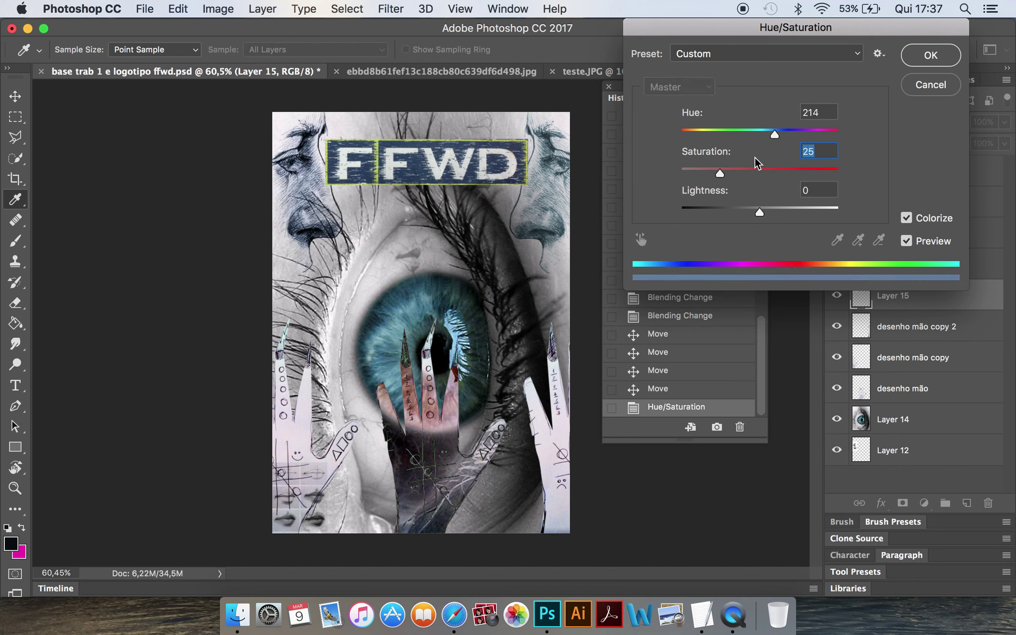
left_click_drag(775, 134, 809, 134)
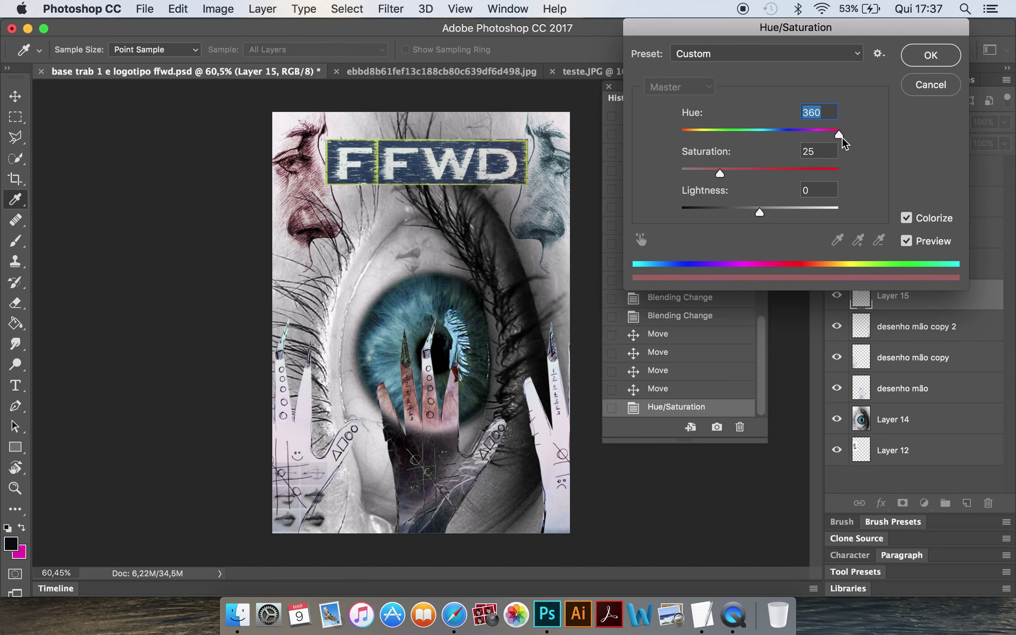
left_click(931, 55)
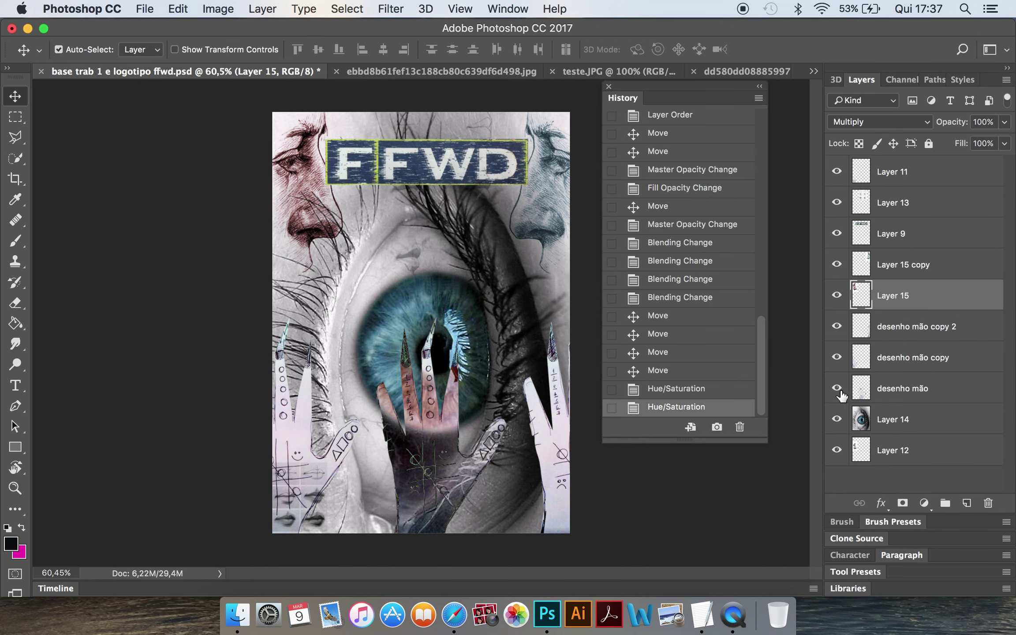
Try a colorized Hue/Saturation tint on the desenho mão copy hand, then cancel it
left_click(837, 357)
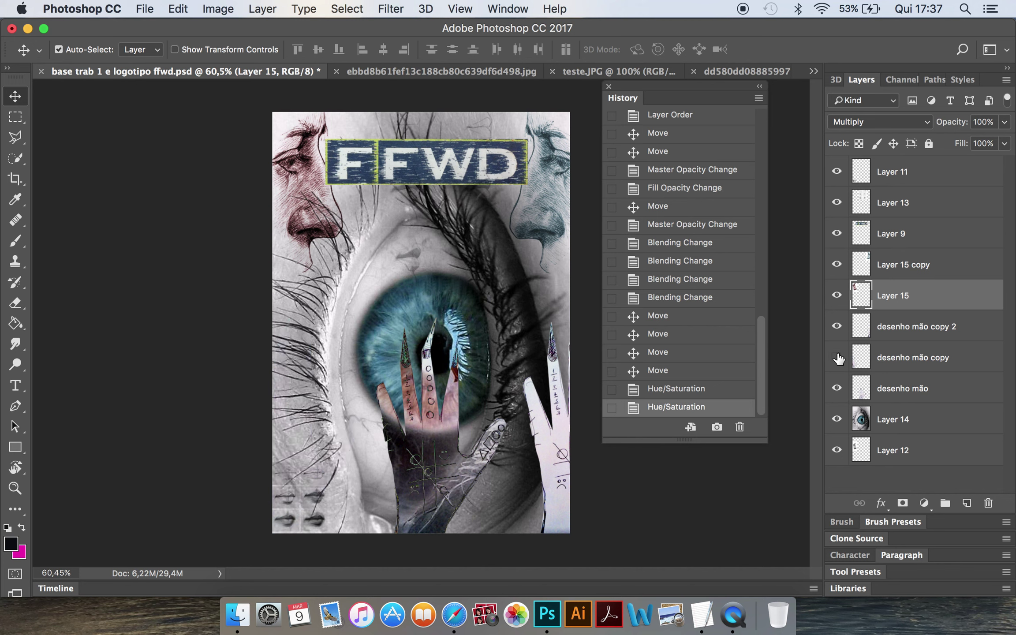
left_click(904, 358)
left_click(208, 10)
mouse_move(244, 52)
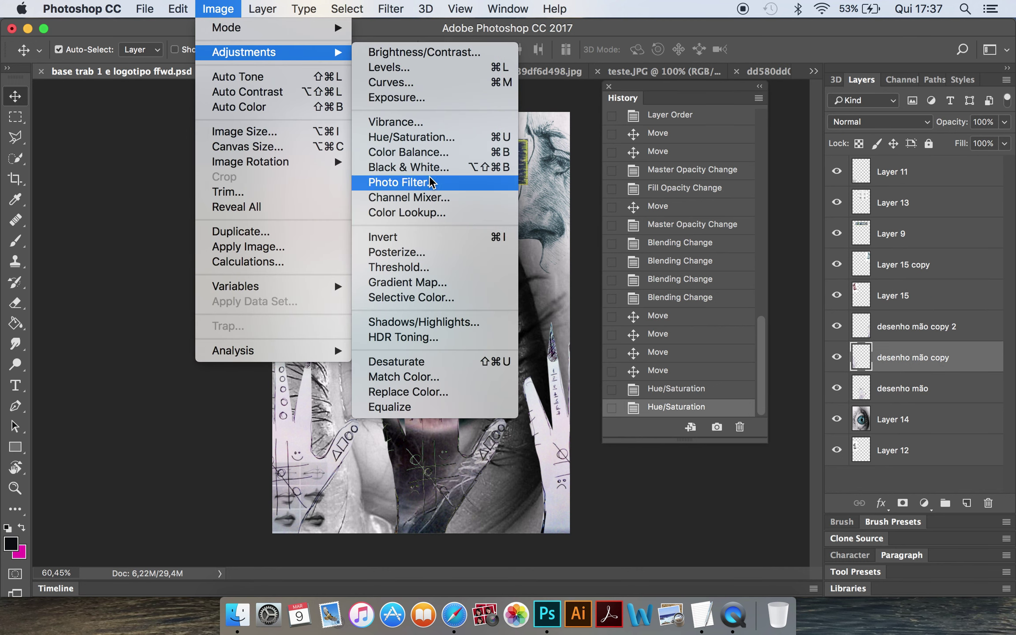
left_click(439, 140)
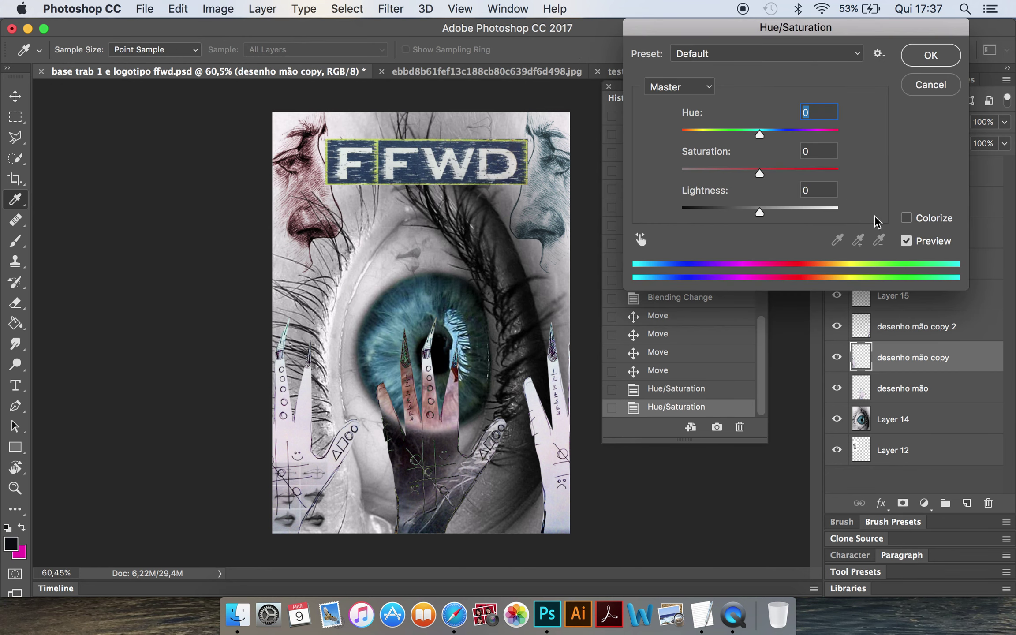
left_click(907, 218)
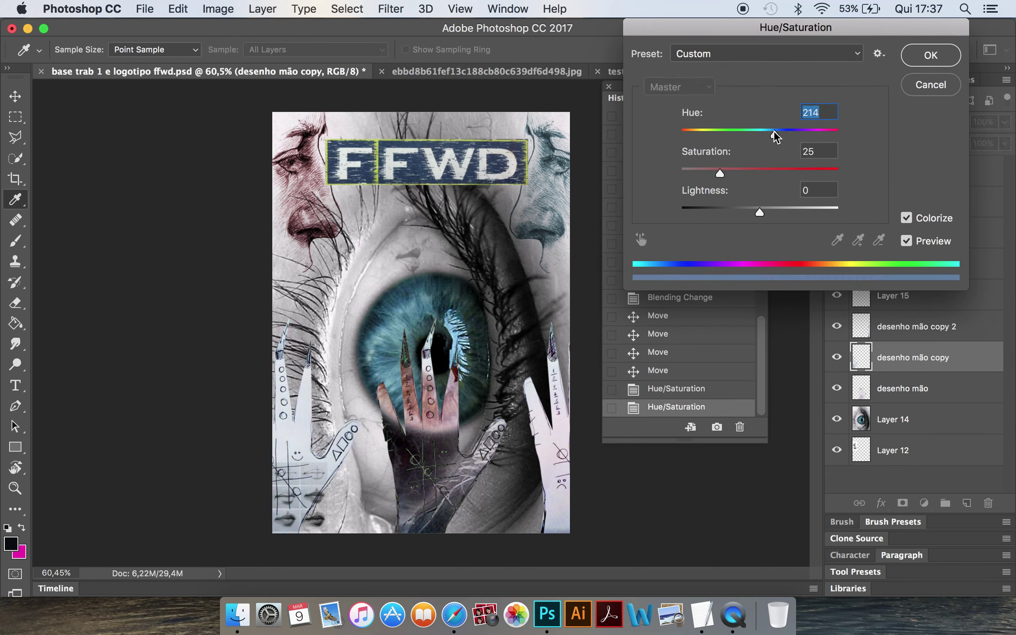
left_click_drag(776, 133, 695, 135)
mouse_move(721, 172)
left_mouse_down()
mouse_move(816, 171)
mouse_move(681, 181)
mouse_move(692, 181)
left_mouse_up()
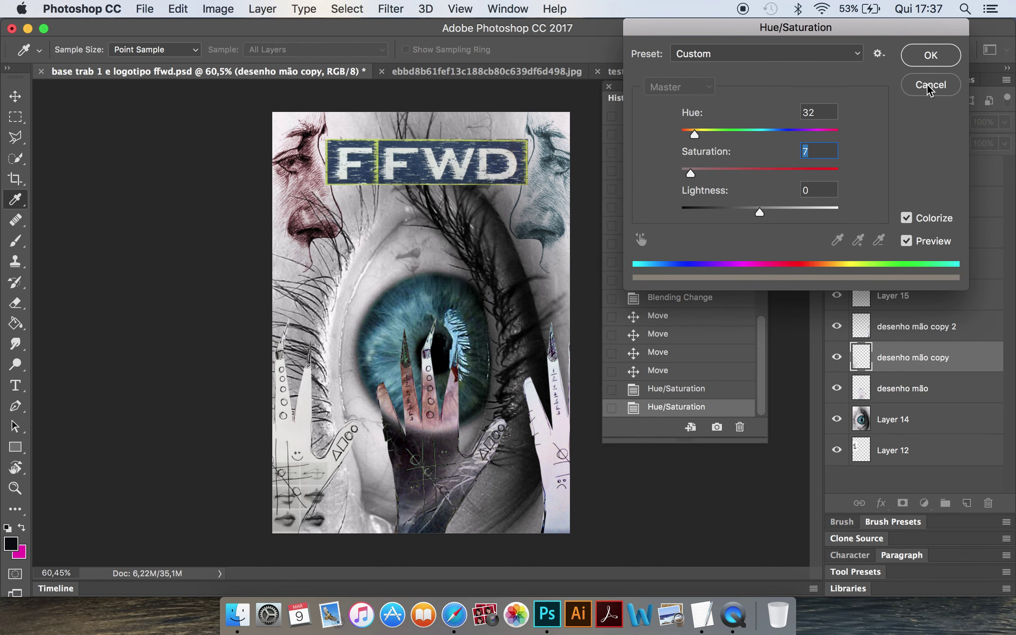
left_click(927, 84)
Hide the desenho mão copy and copy 2 hands, and move the blue face sketch lower
left_click(837, 357)
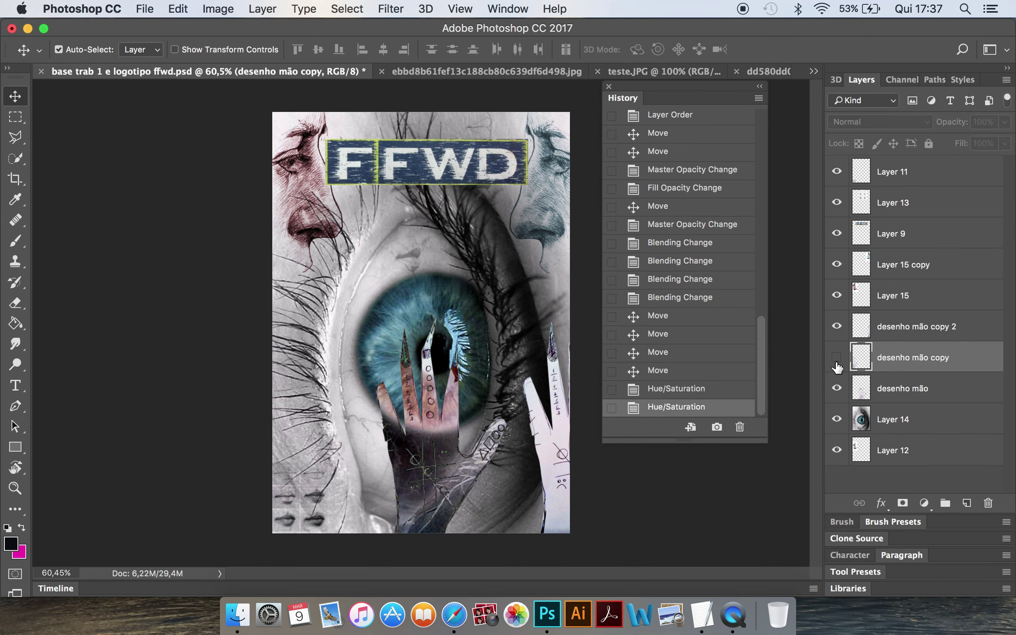
left_click(837, 388)
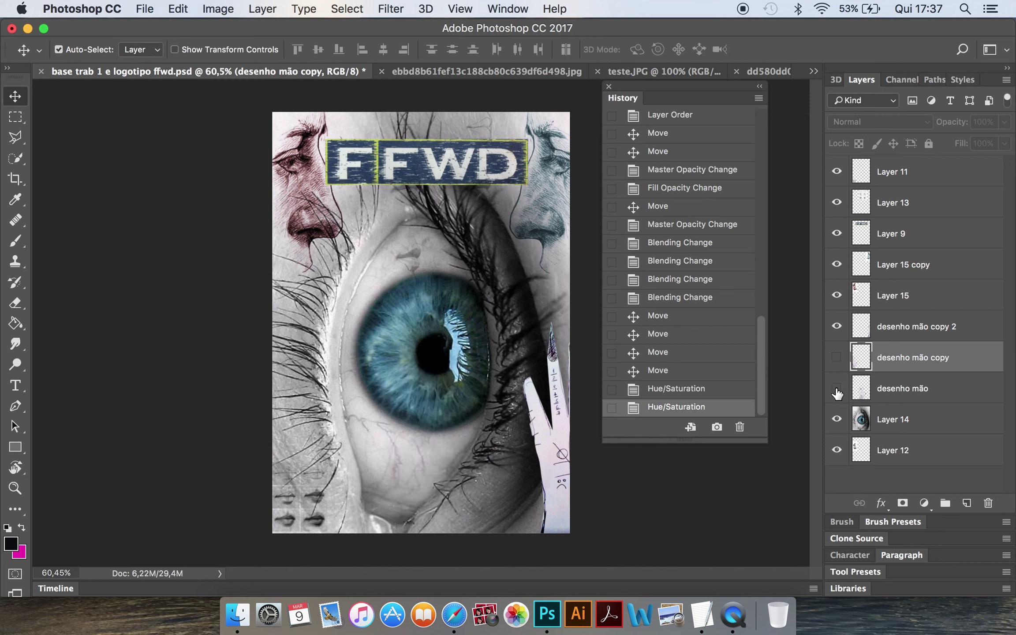
left_click(838, 330)
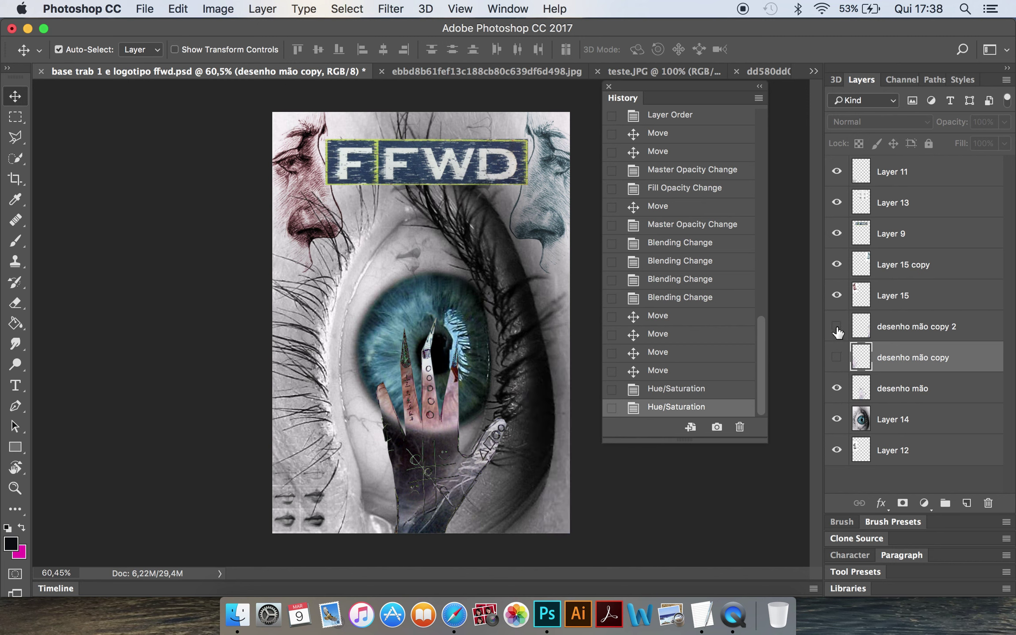
left_click(907, 266)
left_click_drag(564, 204, 567, 256)
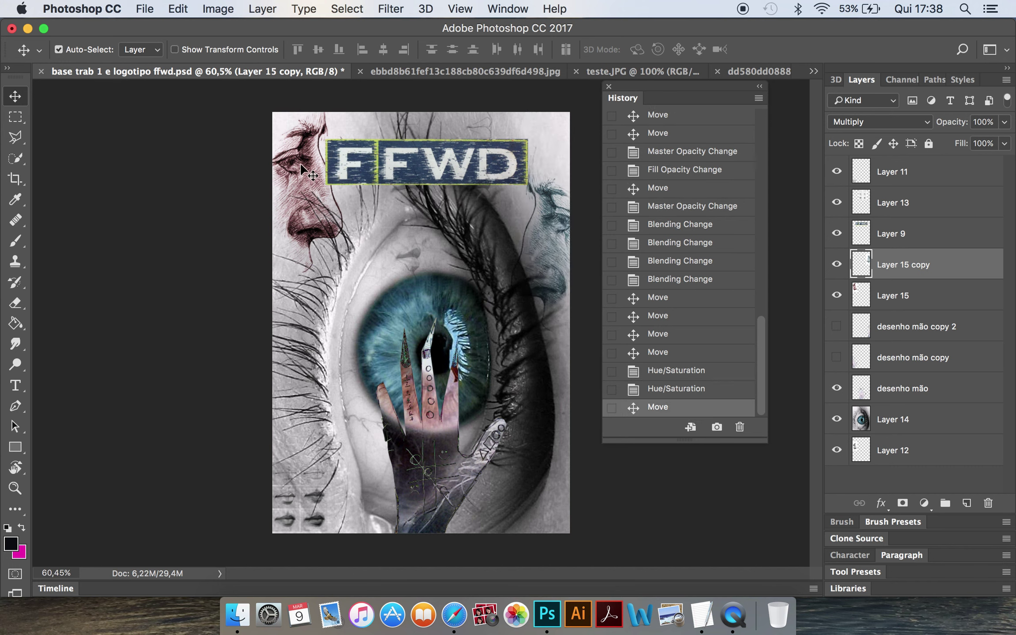
Move the red face sketch slightly lower on the page
left_click(909, 298)
mouse_move(291, 150)
left_mouse_down()
mouse_move(292, 459)
mouse_move(288, 167)
left_mouse_up()
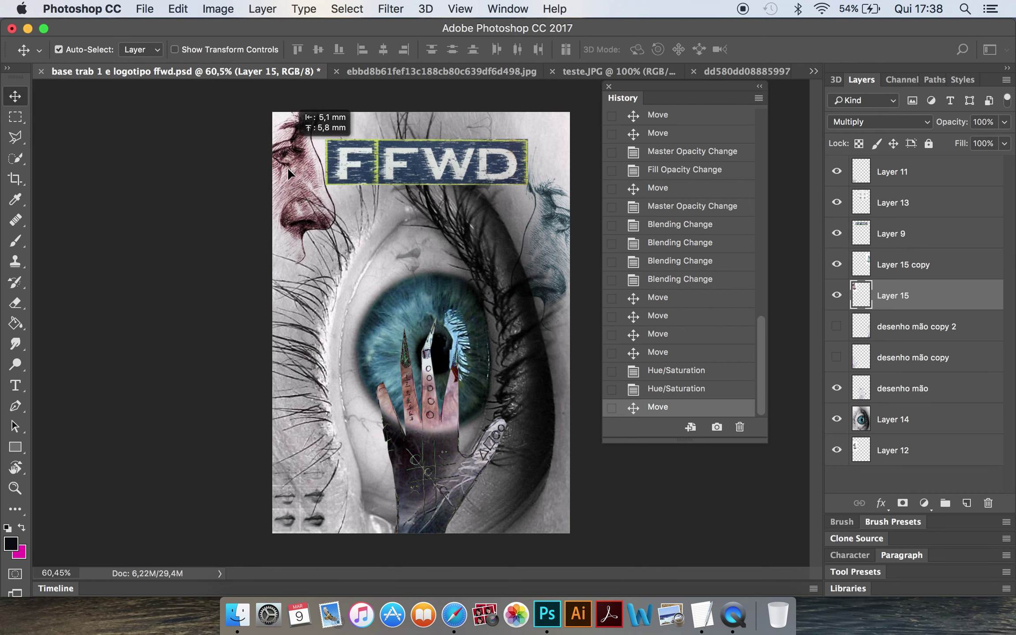
left_click_drag(288, 166, 289, 179)
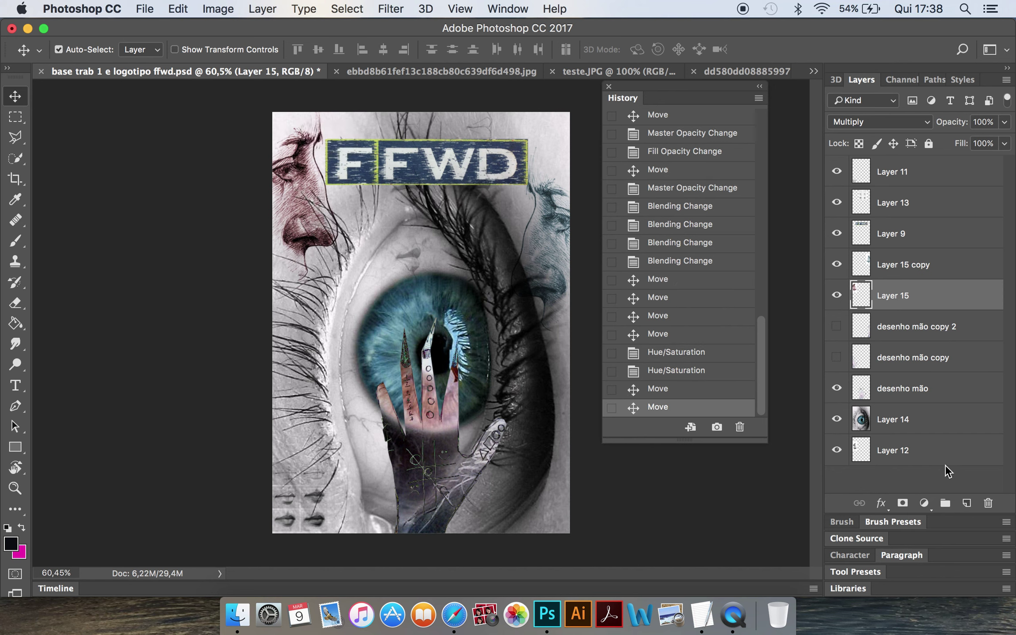
Shift the eye image right and down, scaling it to about 137%
left_click(957, 426)
mouse_move(527, 464)
left_mouse_down()
mouse_move(589, 463)
mouse_move(636, 504)
left_mouse_up()
key("ctrl+t")
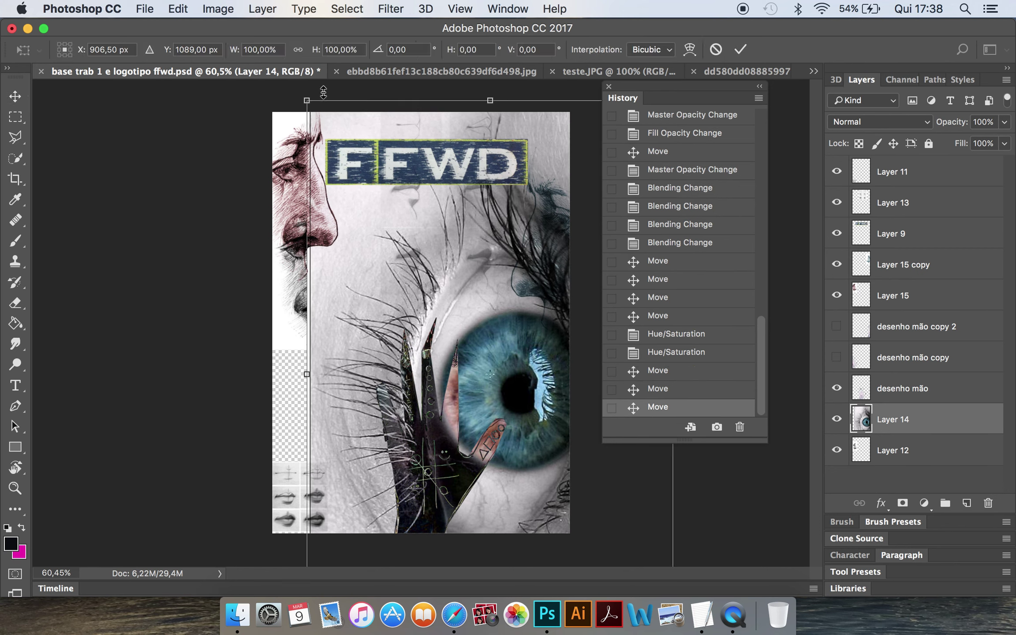
left_click_drag(307, 100, 215, 44)
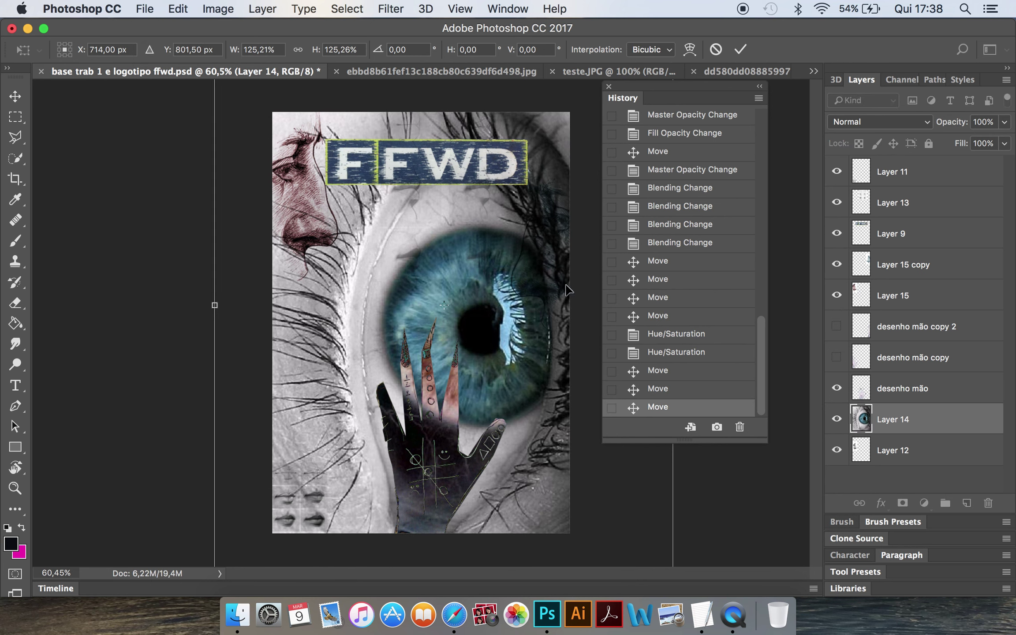
left_click_drag(513, 348, 510, 573)
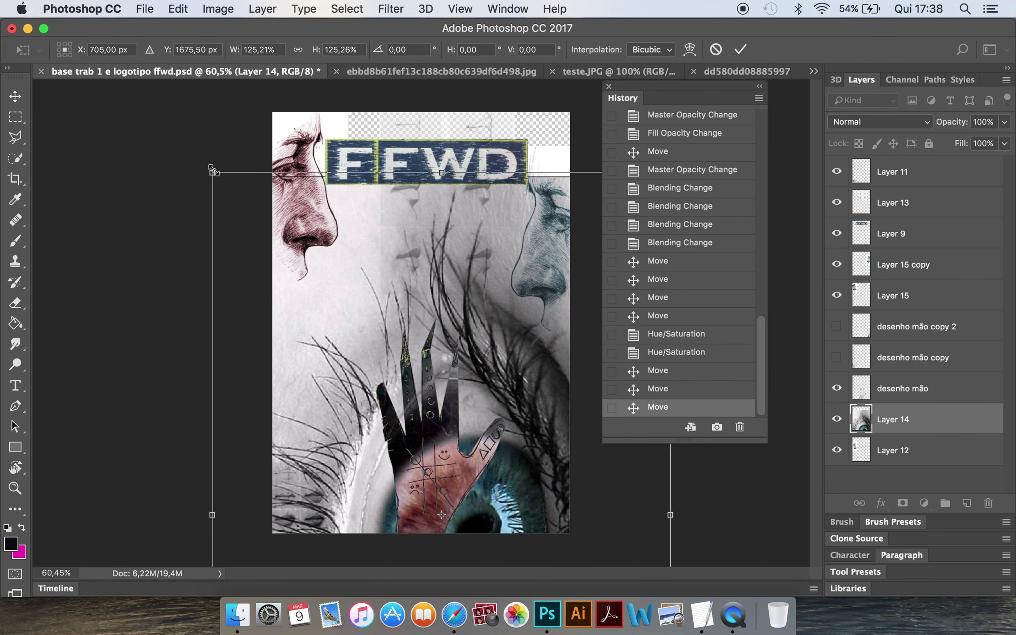
left_click_drag(212, 172, 148, 120)
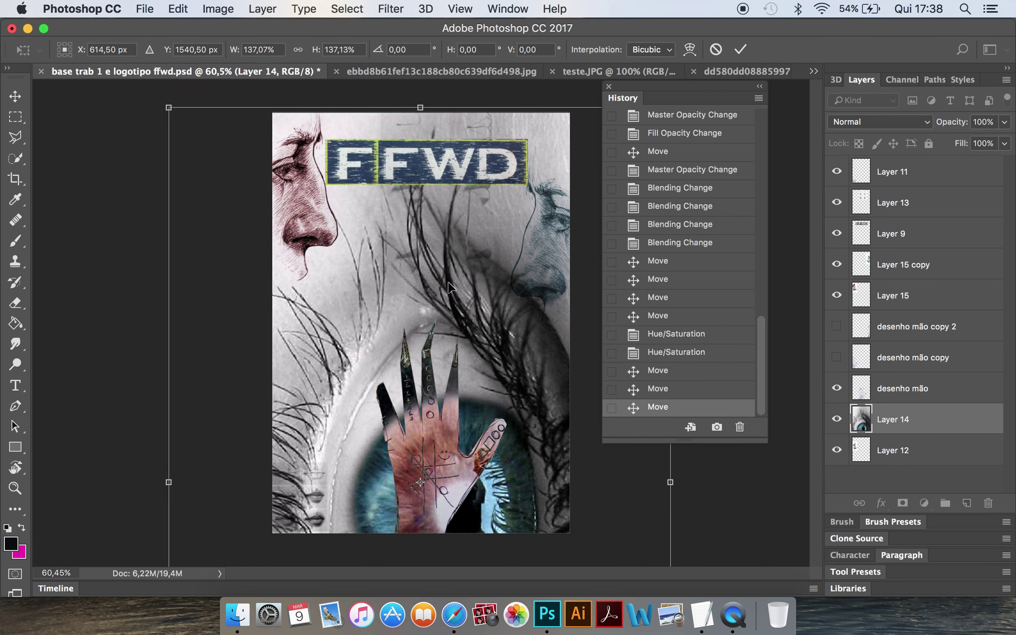
key("Return")
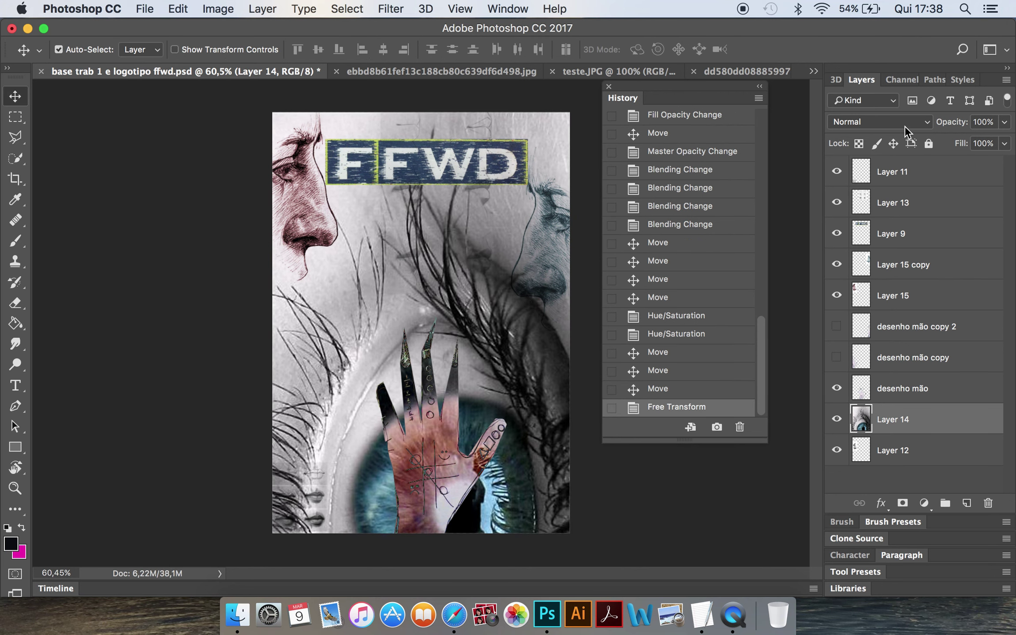
Try Multiply blend mode on the eye layer, then undo it
left_click(904, 122)
left_click(891, 166)
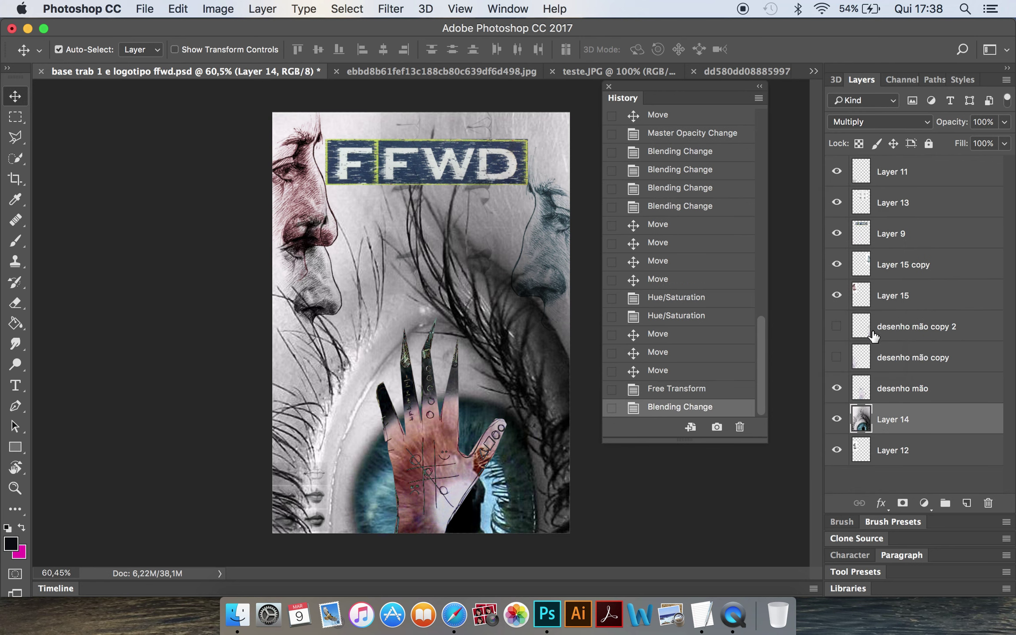
left_click(696, 390)
Step back through History to the first Move state, restoring the centred eye
left_click(701, 336)
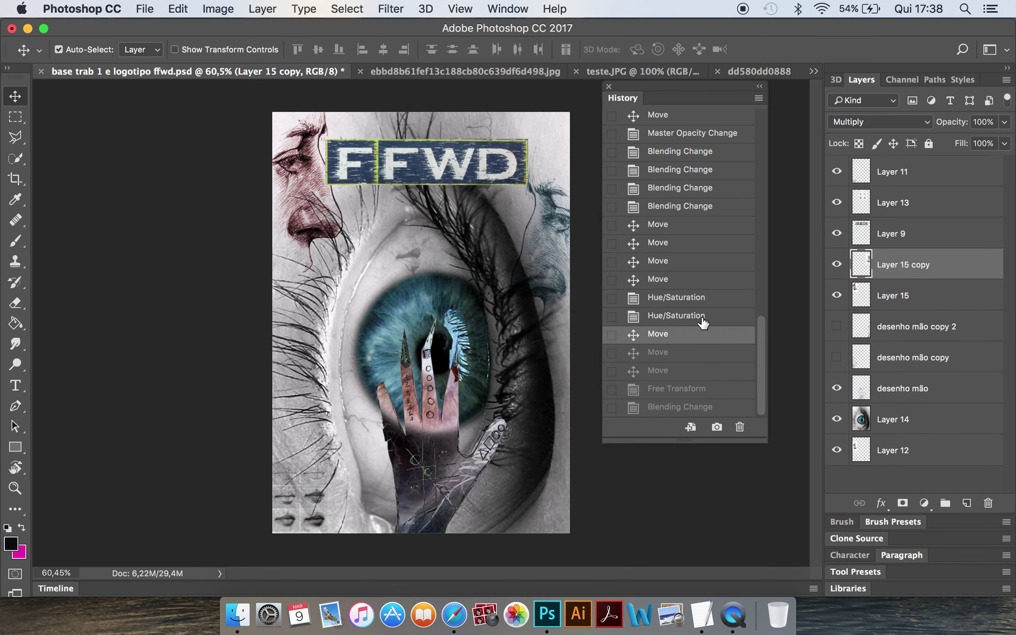
left_click(703, 316)
left_click(703, 283)
left_click(703, 236)
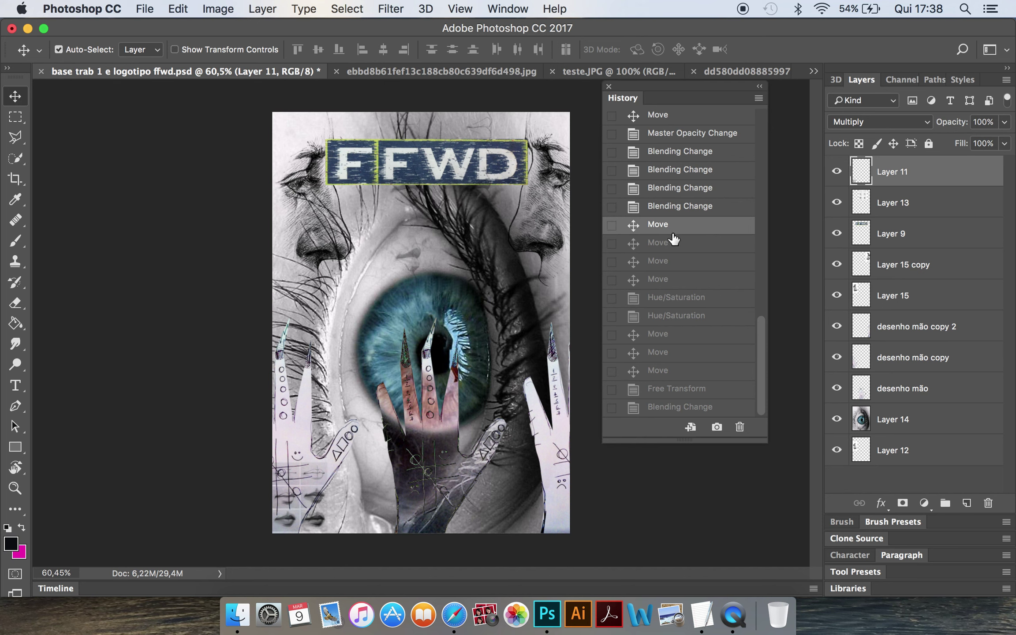
left_click(142, 6)
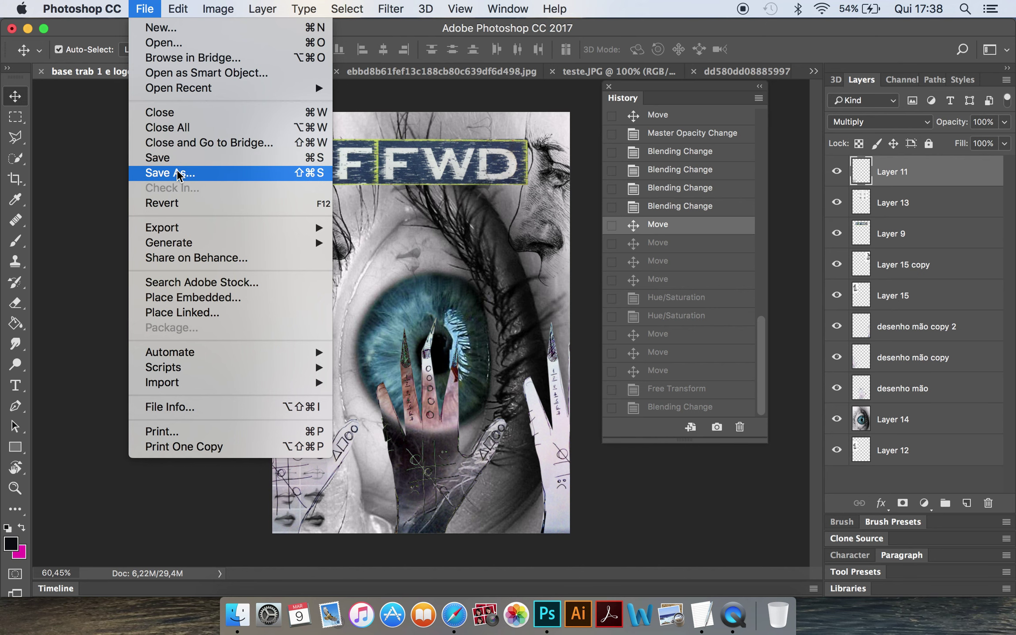
Save a JPEG copy named 'teste 1base trab 1 e logotipo ffwd' in capa FFWD trab 1 ilust dig
left_click(179, 173)
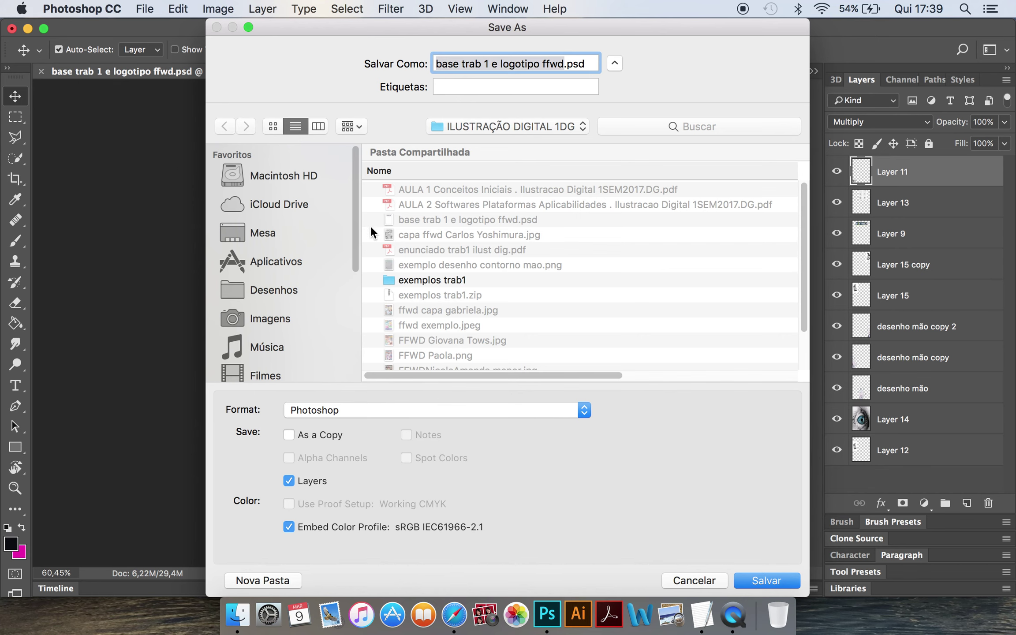
left_click(296, 234)
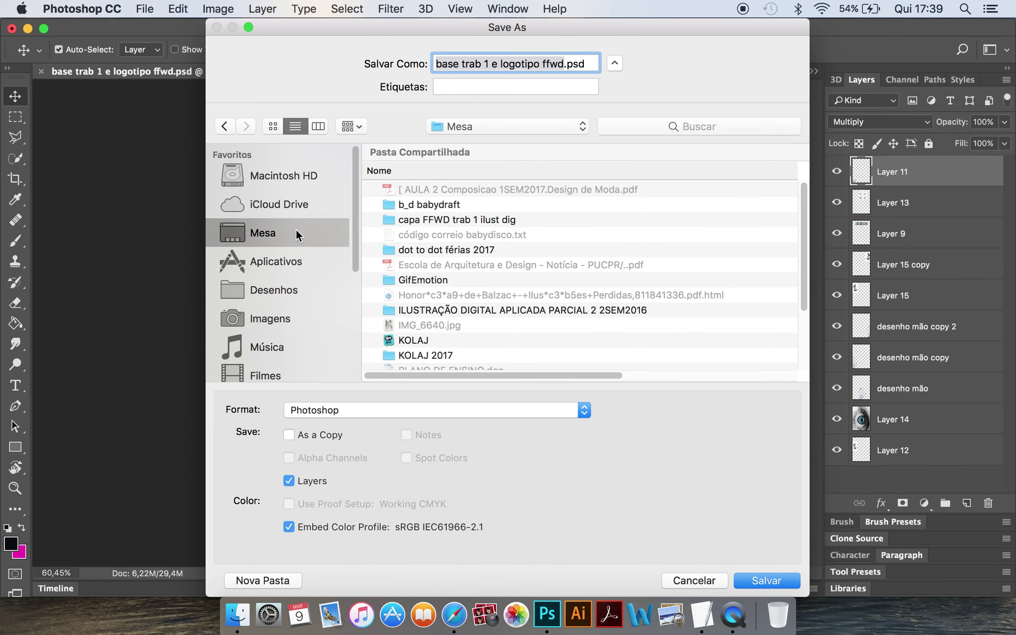
double_click(426, 219)
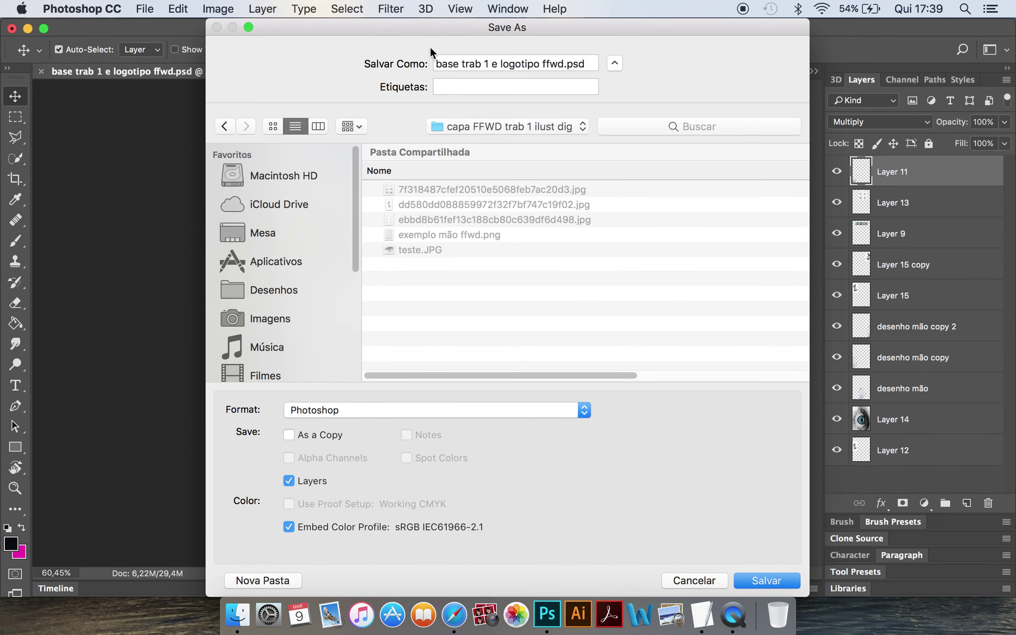
left_click(436, 64)
type("teste ")
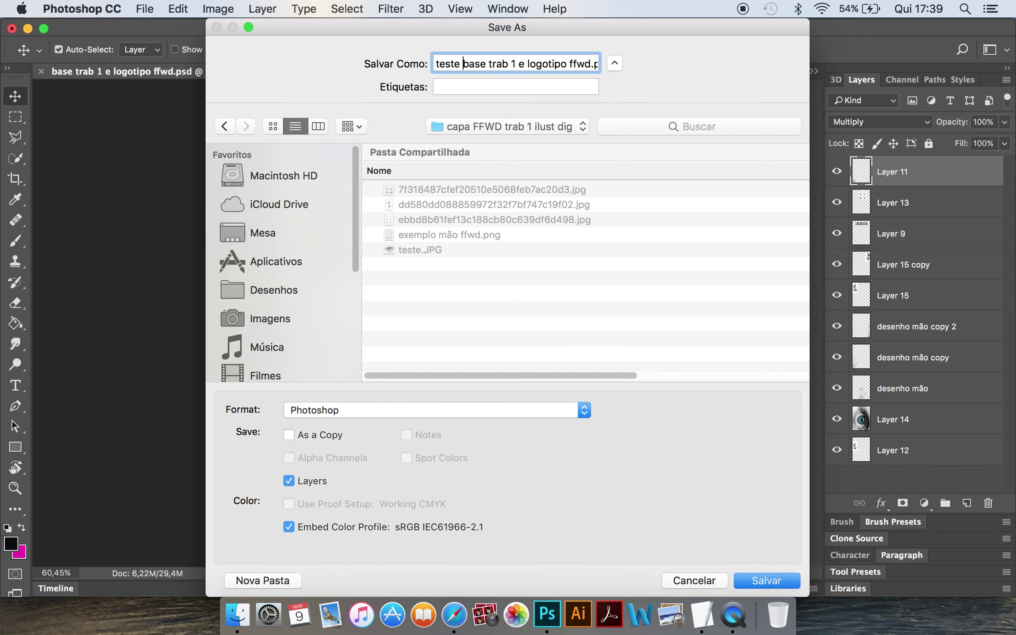
type("1")
left_click(586, 412)
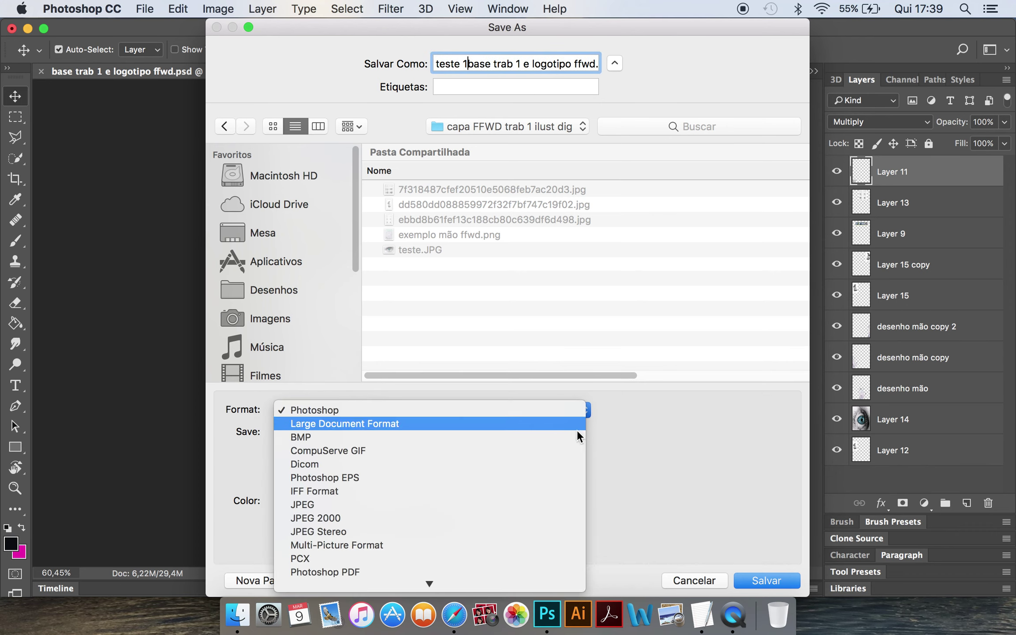
left_click(568, 501)
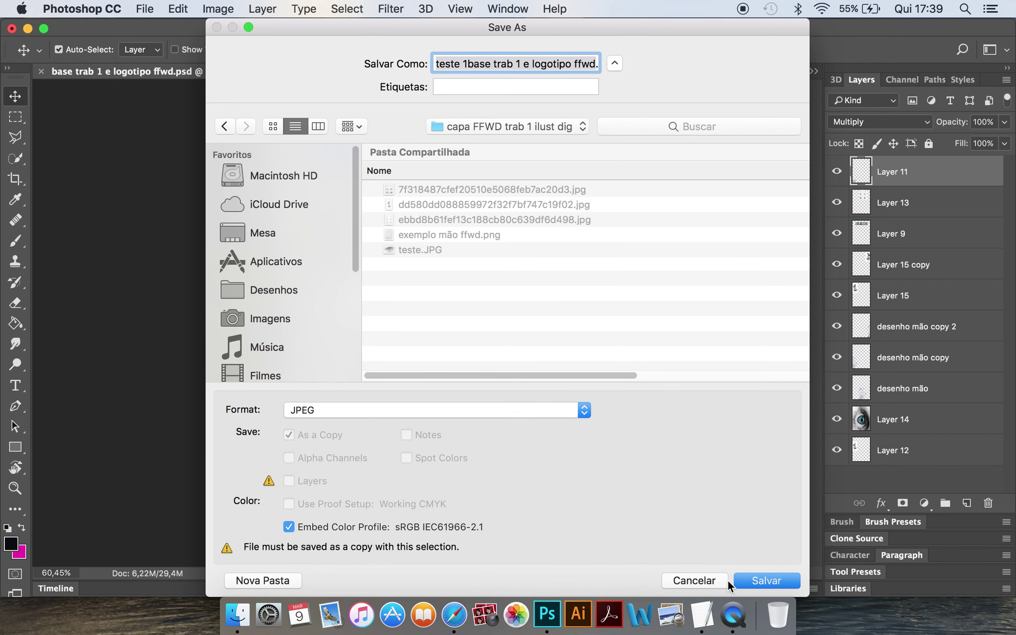
left_click(780, 584)
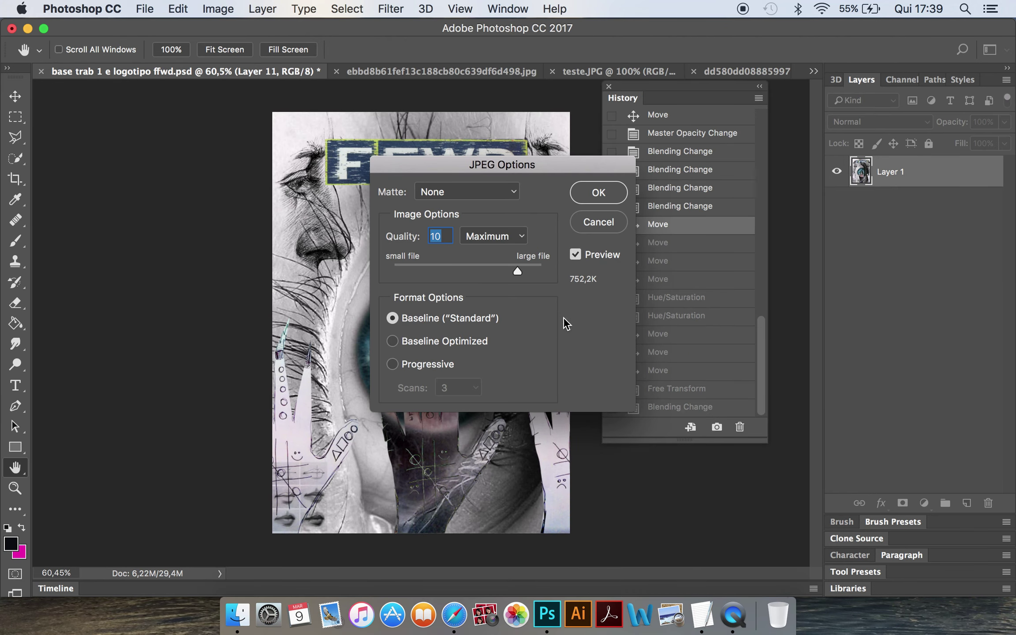
Set the JPEG quality to 10 and confirm the options
mouse_move(518, 270)
left_mouse_down()
mouse_move(484, 272)
mouse_move(493, 274)
left_mouse_up()
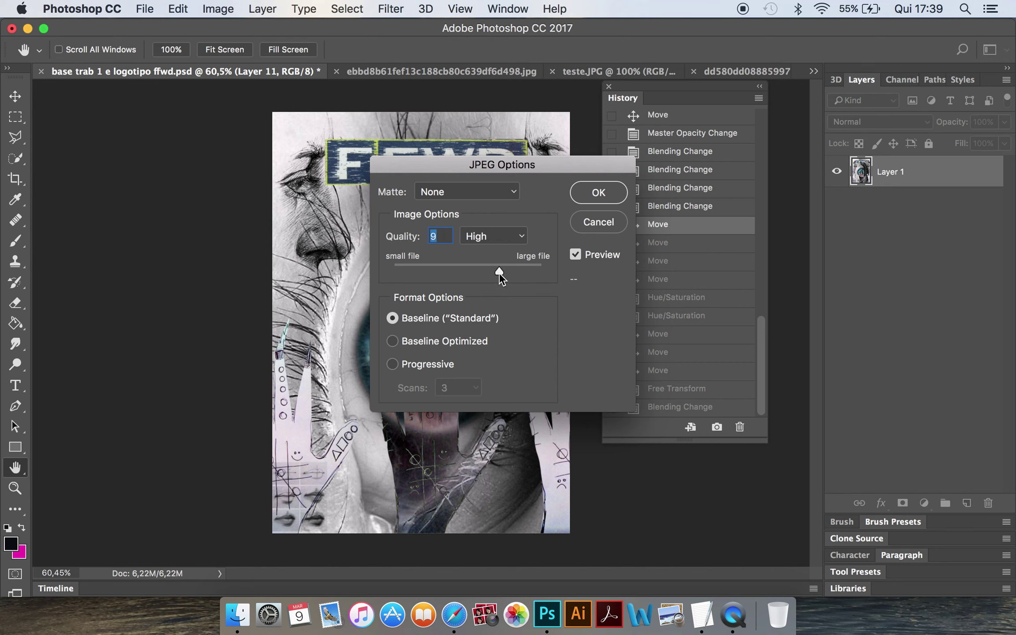
mouse_move(506, 272)
left_mouse_down()
mouse_move(488, 267)
mouse_move(513, 267)
mouse_move(503, 269)
left_mouse_up()
left_click(599, 194)
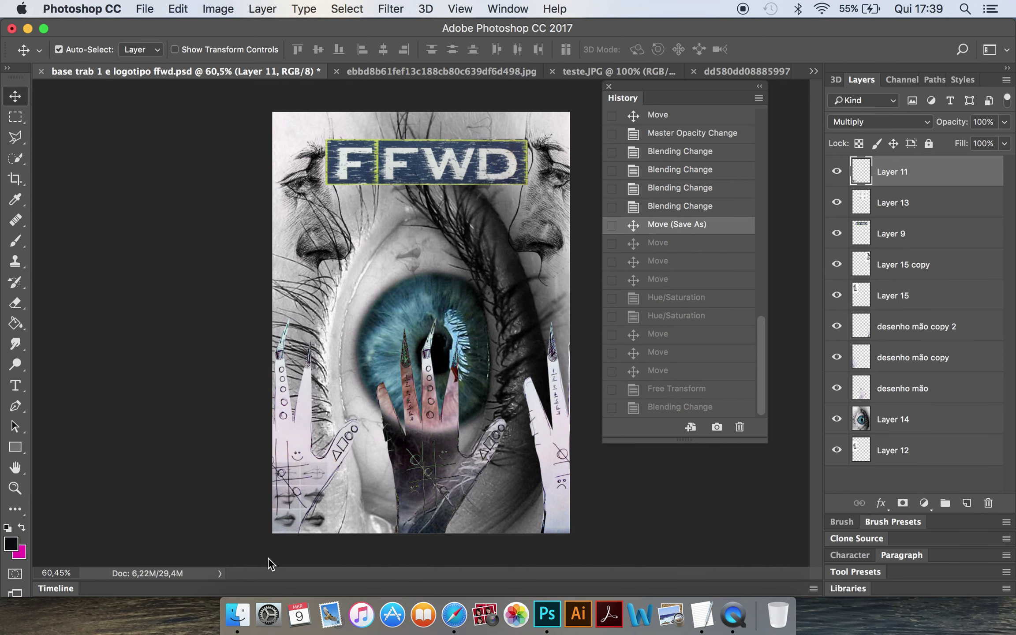
left_click(242, 622)
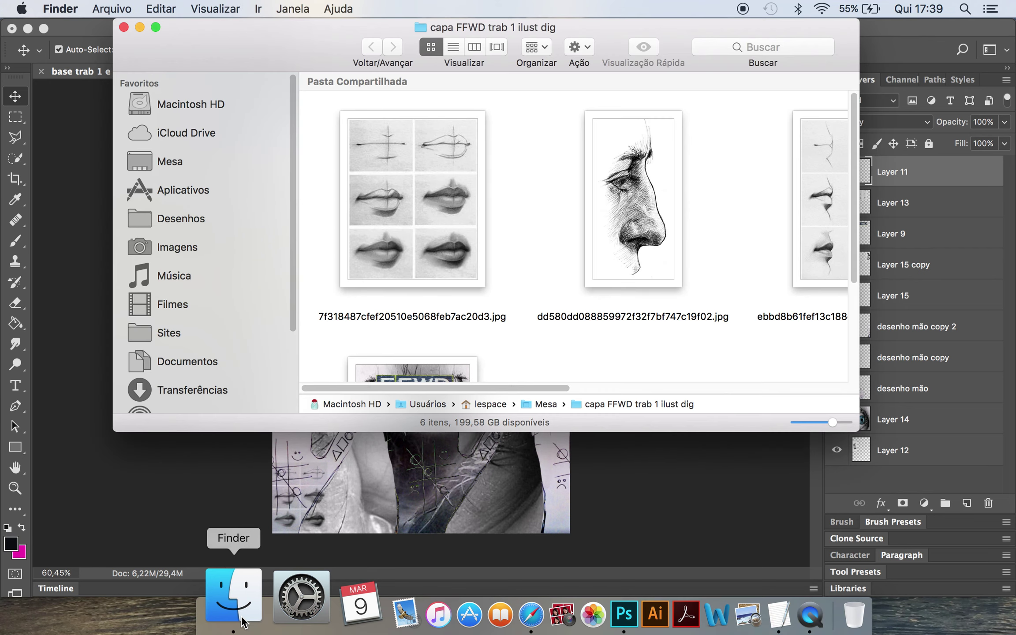
left_click(452, 47)
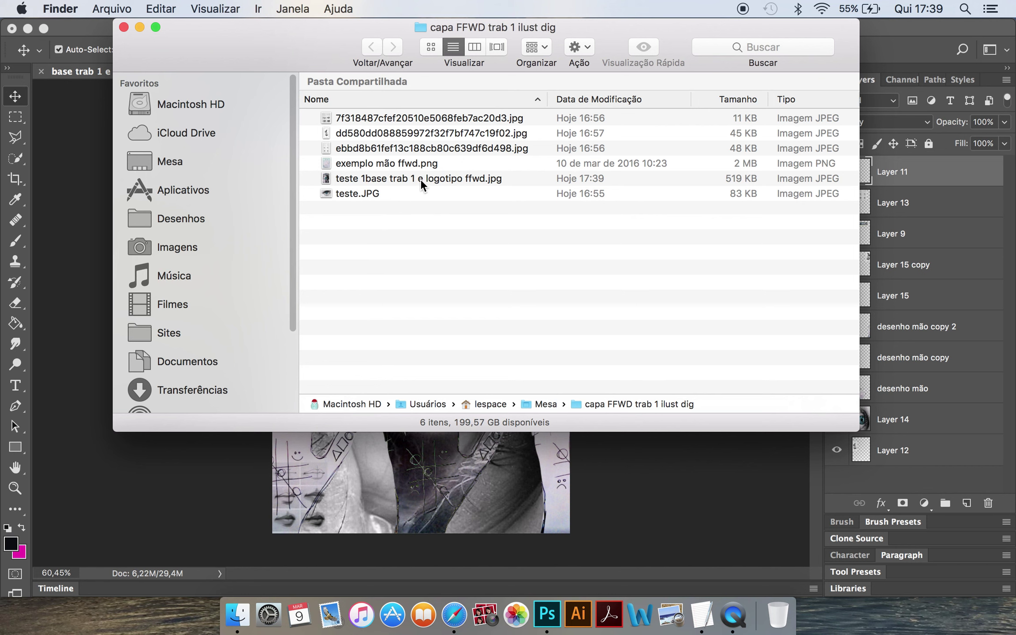
left_click(420, 180)
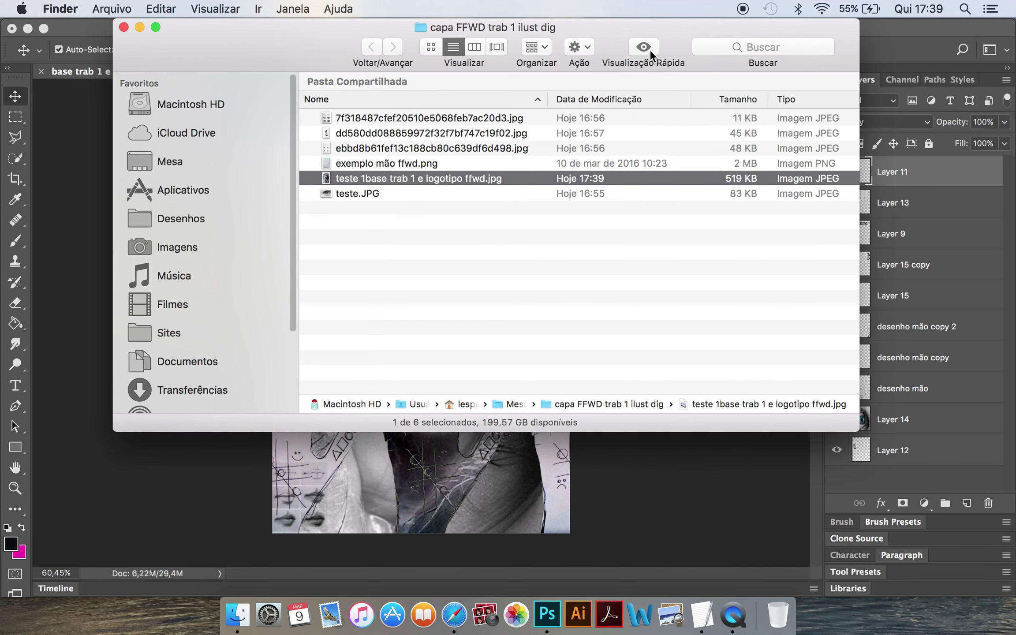
left_click(649, 49)
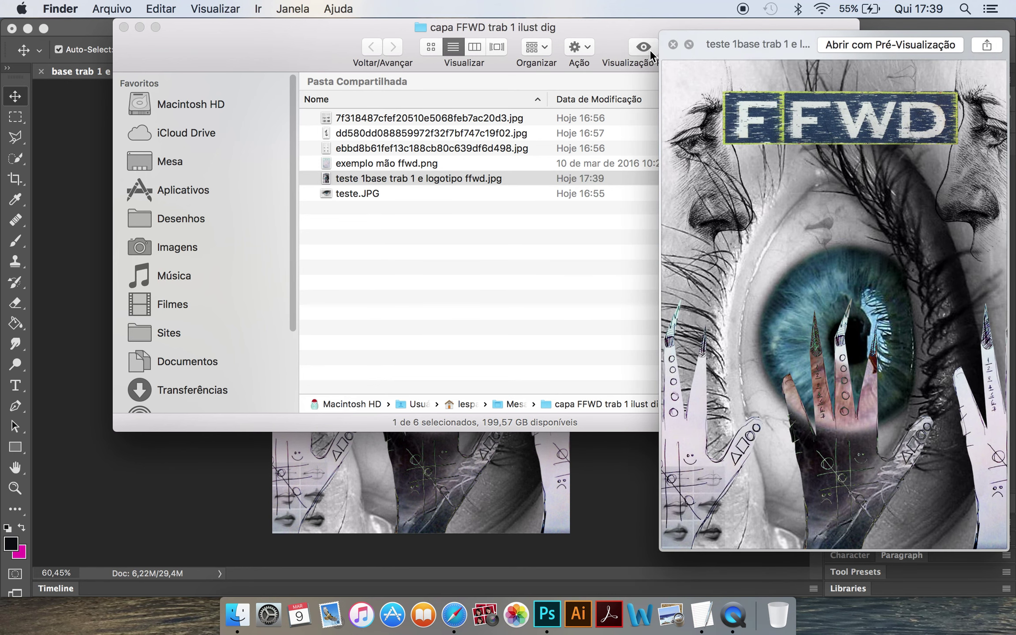
left_click(674, 43)
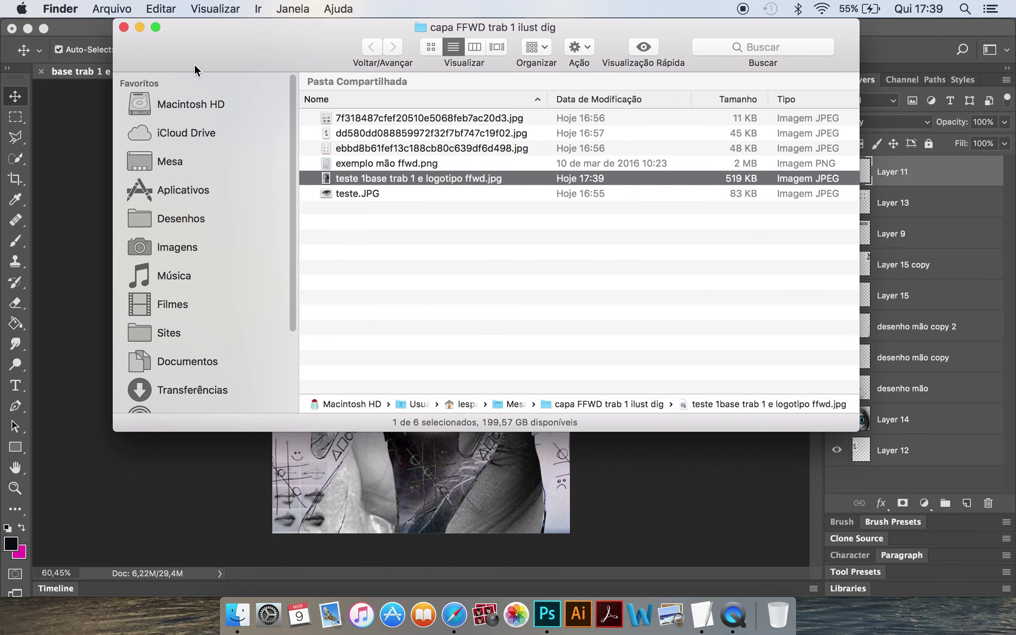
left_click(122, 28)
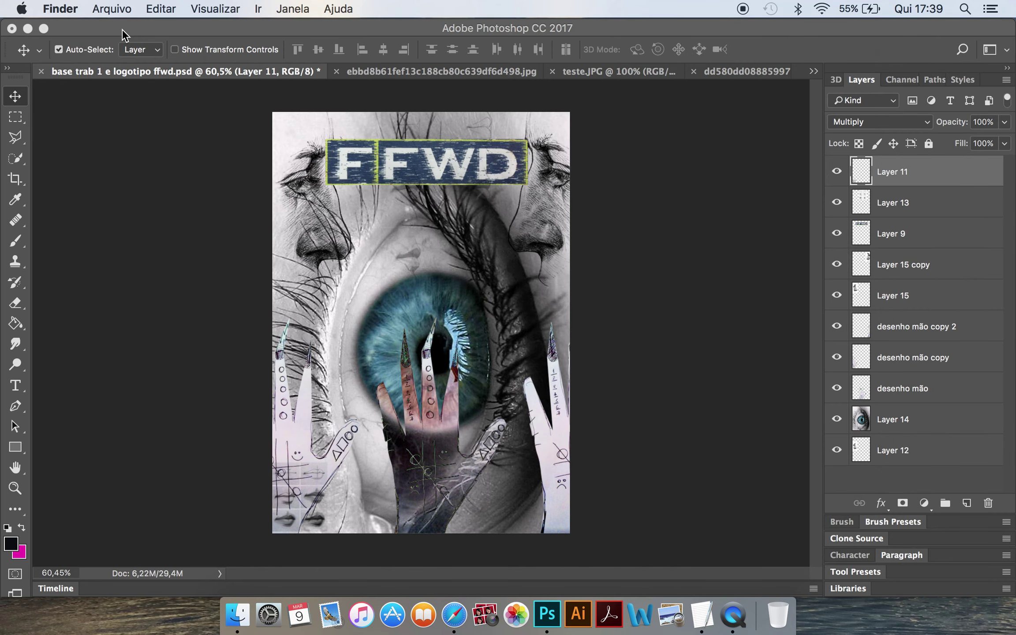